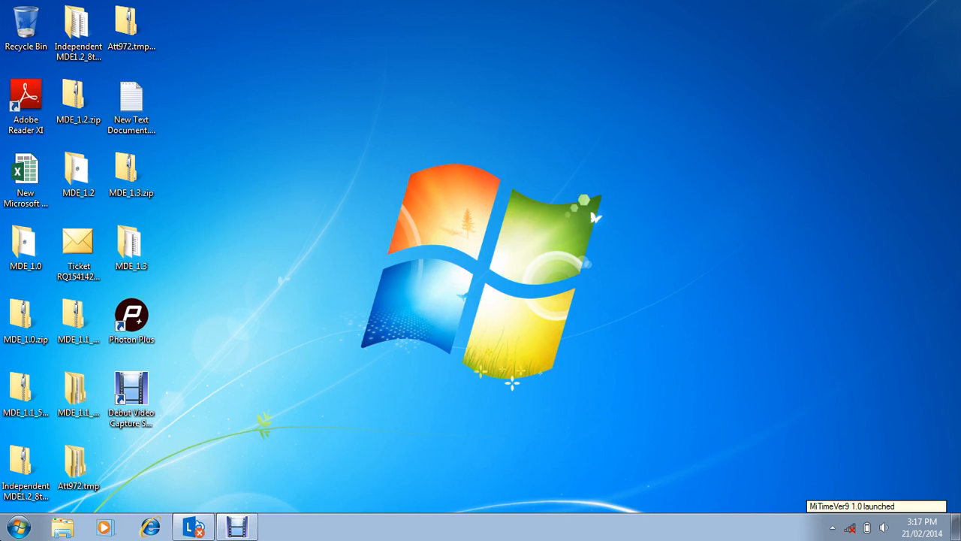
# Step: Open the DATA (D:) drive from Computer
pyautogui.press('super')
pyautogui.click(237, 344)
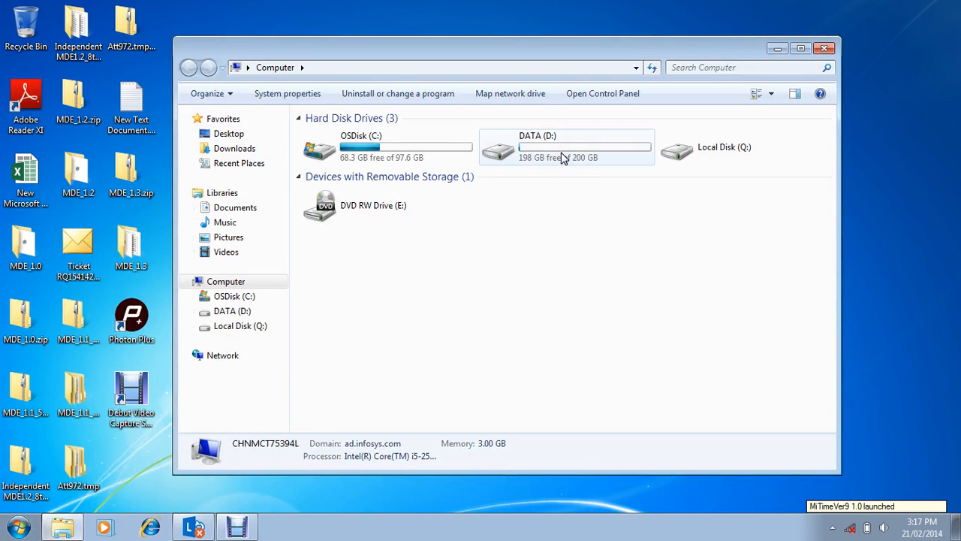
pyautogui.click(563, 158)
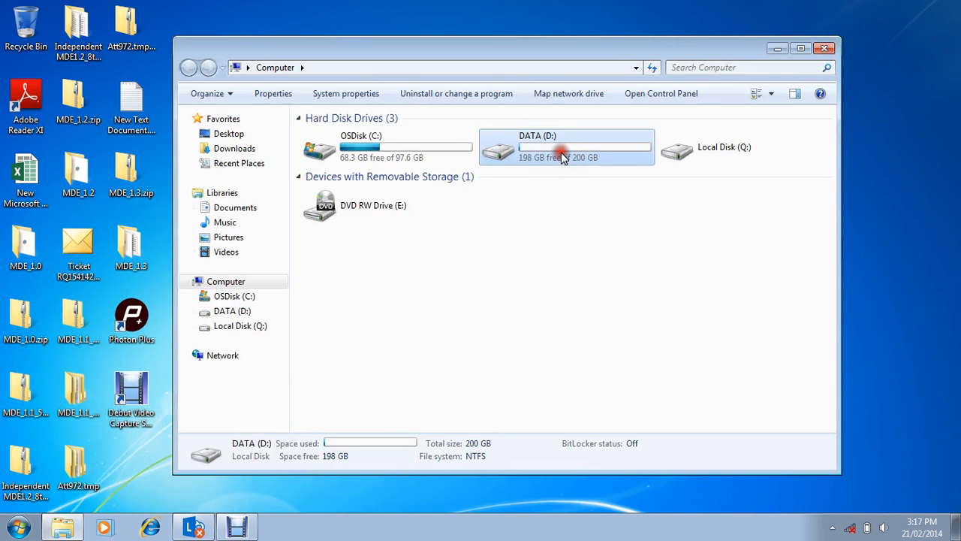
pyautogui.doubleClick(564, 159)
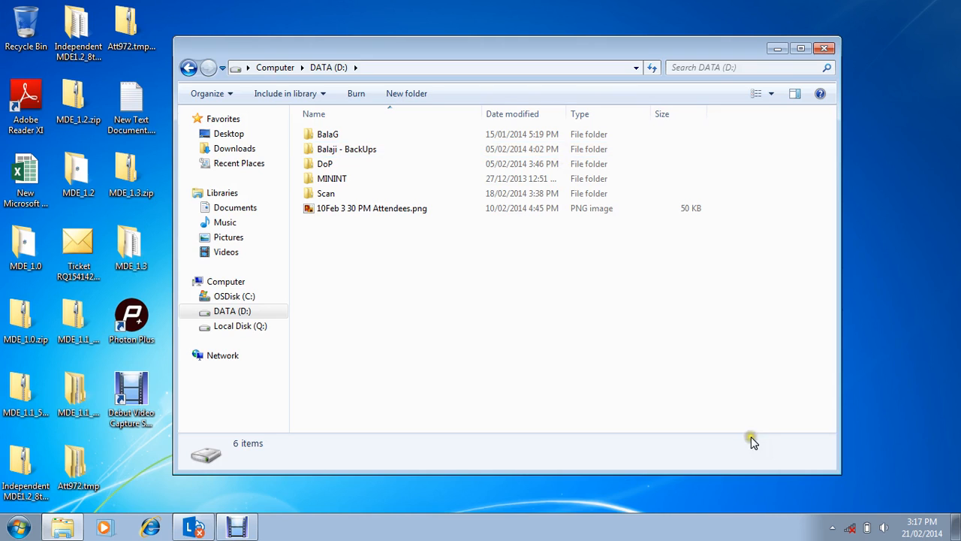
# Step: Check the short date format in the calendar settings of the system date and time, and close the format customization
pyautogui.click(918, 522)
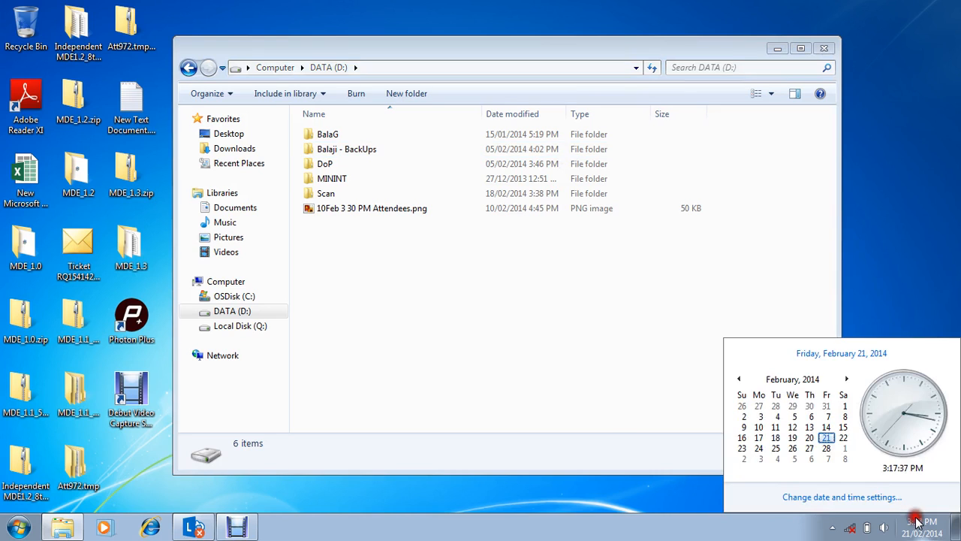
pyautogui.click(873, 497)
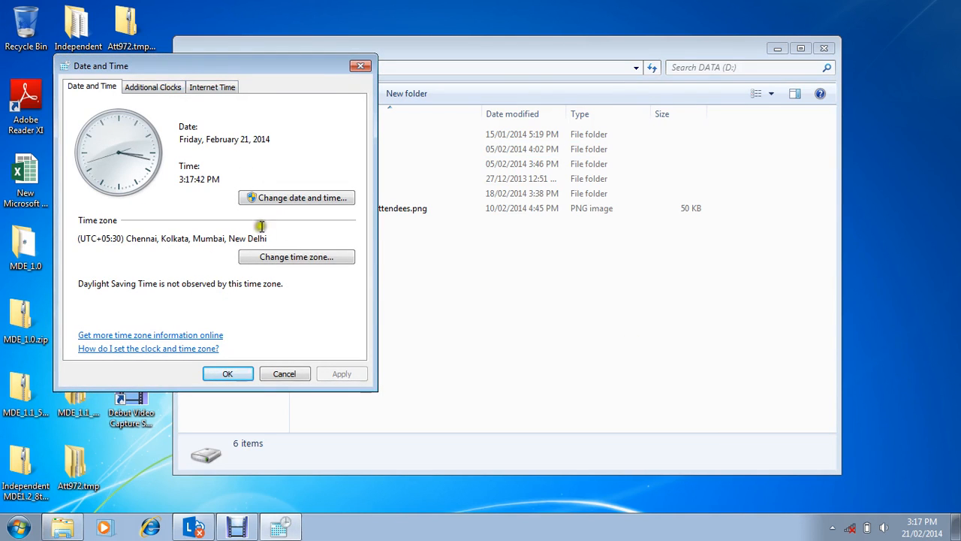
pyautogui.click(303, 199)
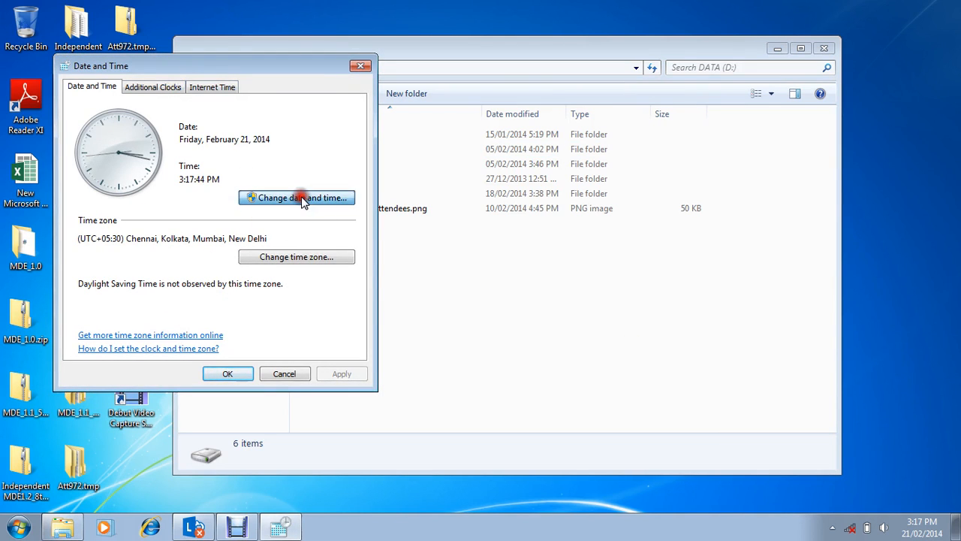
pyautogui.click(282, 242)
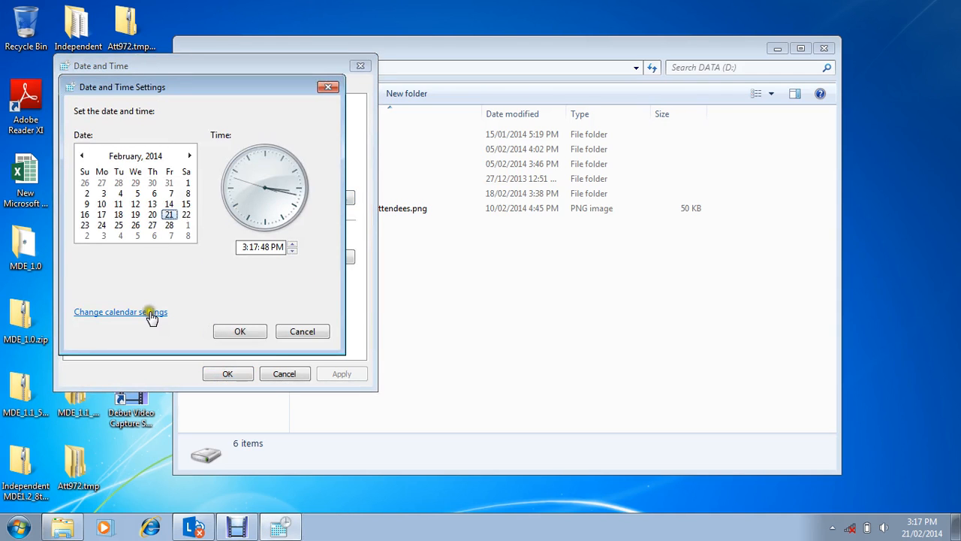
pyautogui.click(149, 312)
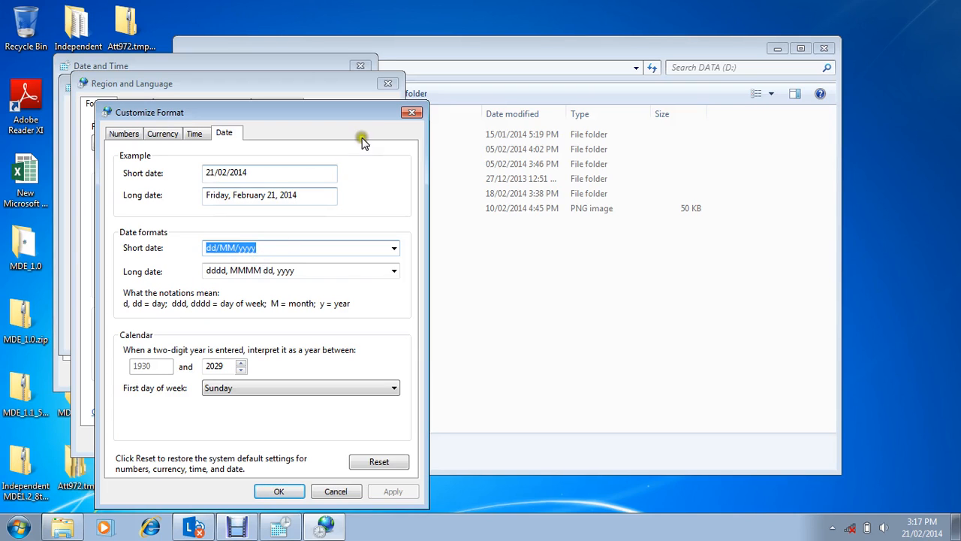
pyautogui.click(411, 114)
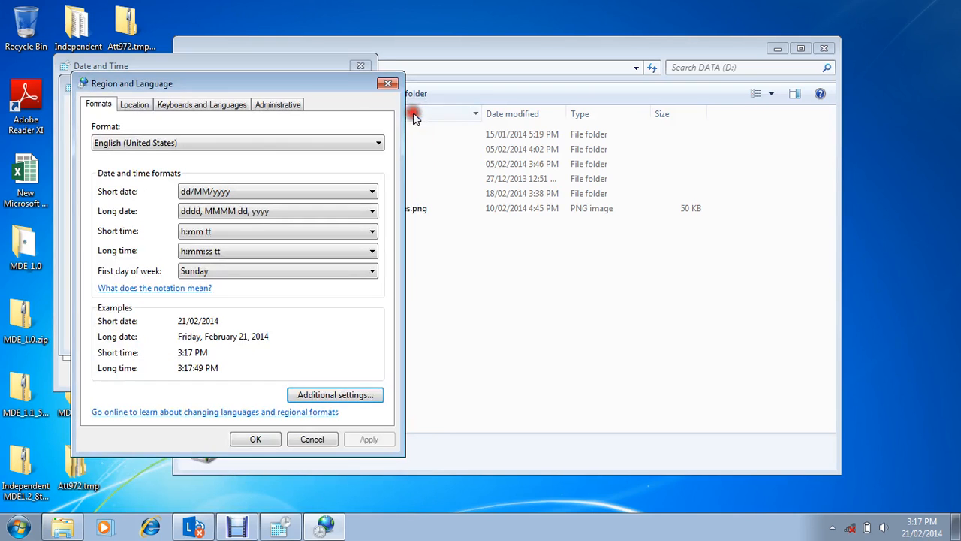
# Step: Compare the English (United Kingdom) and English (United States) regional formats, and leave all date and time dialogs without saving
pyautogui.click(211, 144)
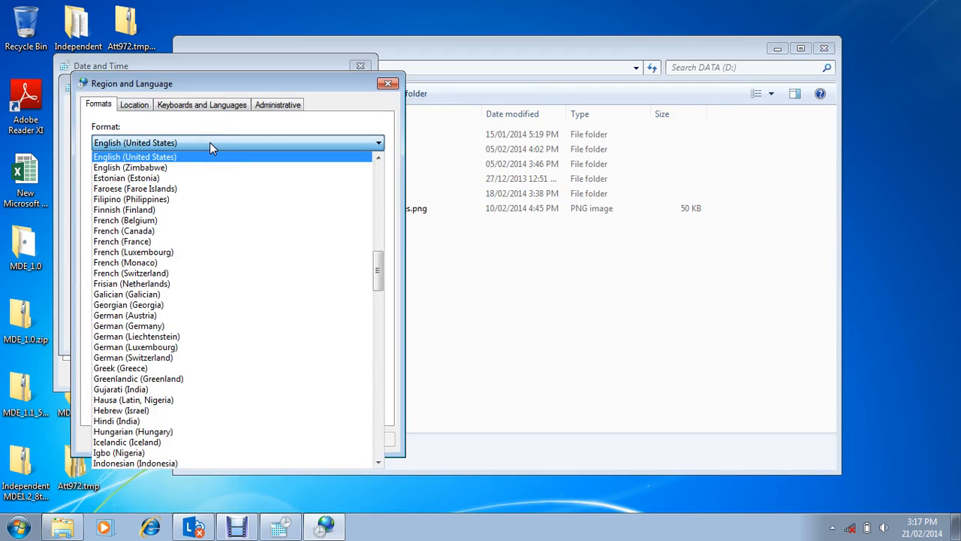
pyautogui.press('Up')
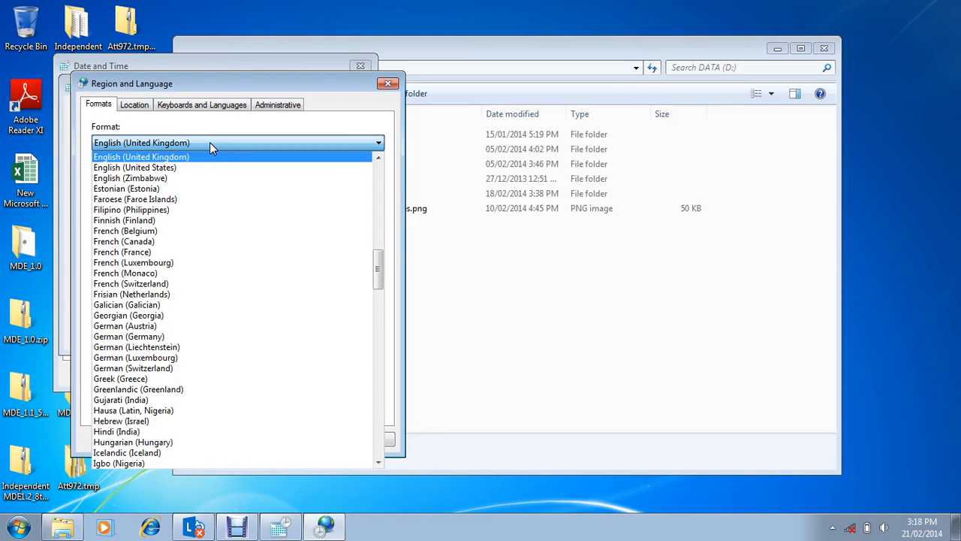
pyautogui.press('Down')
pyautogui.press('Up')
pyautogui.press('Return')
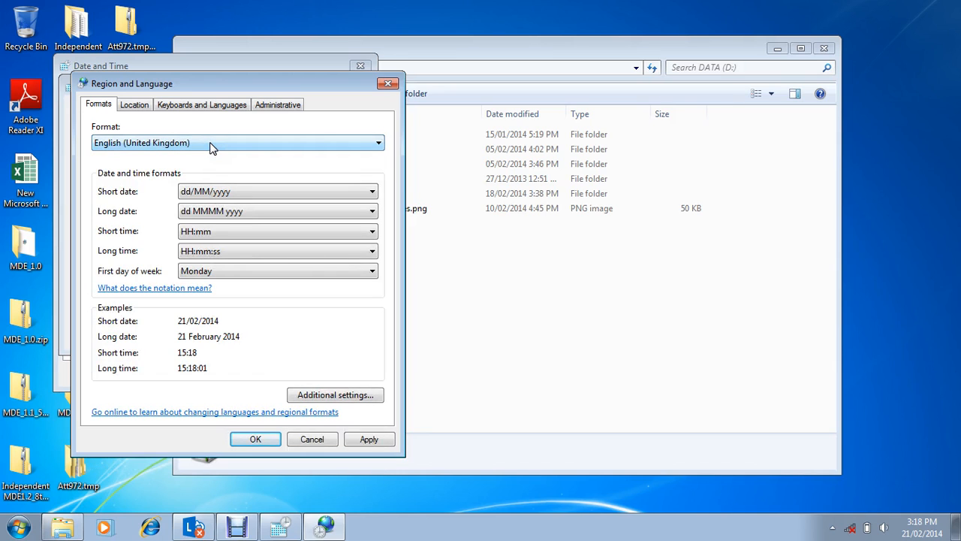
pyautogui.press('Down')
pyautogui.press('Up')
pyautogui.press('Down')
pyautogui.press('Up')
pyautogui.press('Down')
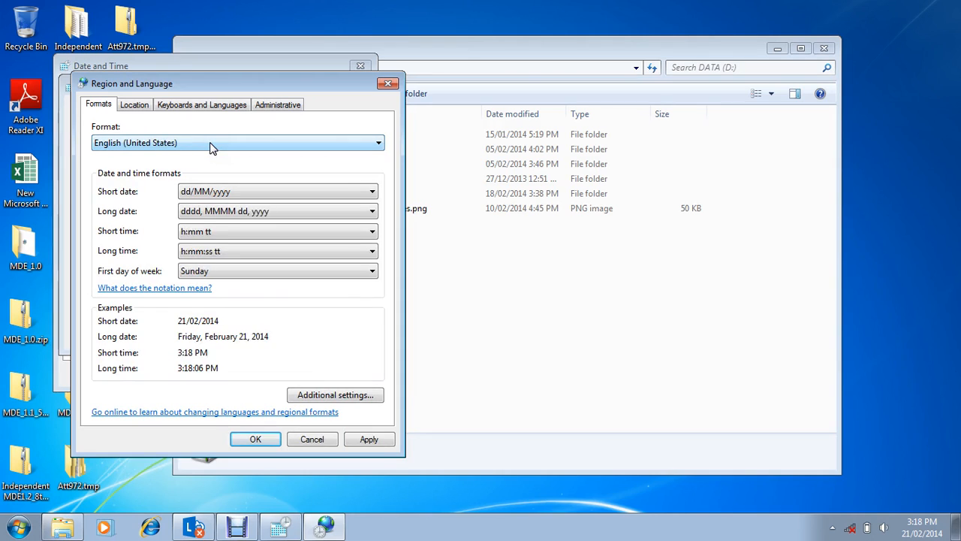
pyautogui.press('Up')
pyautogui.press('Down')
pyautogui.click(312, 439)
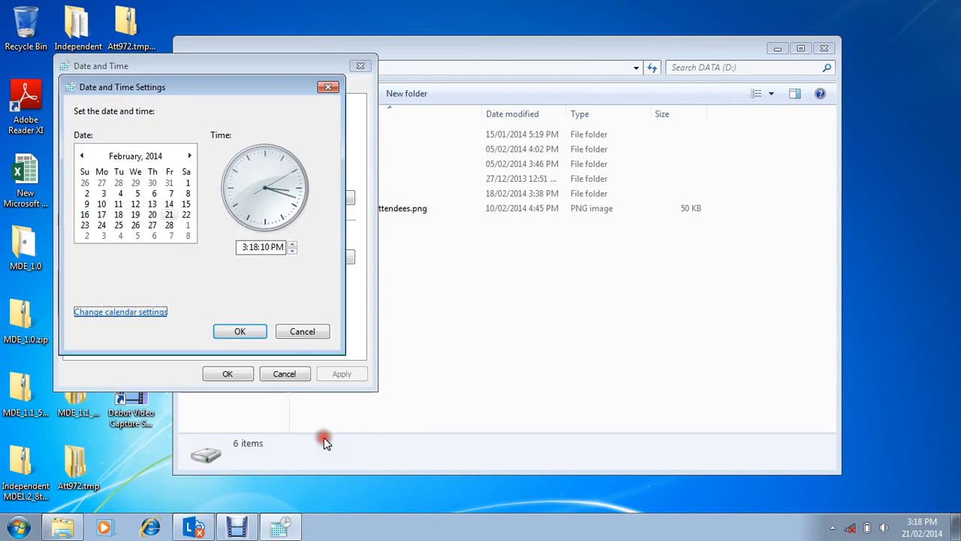
pyautogui.click(303, 332)
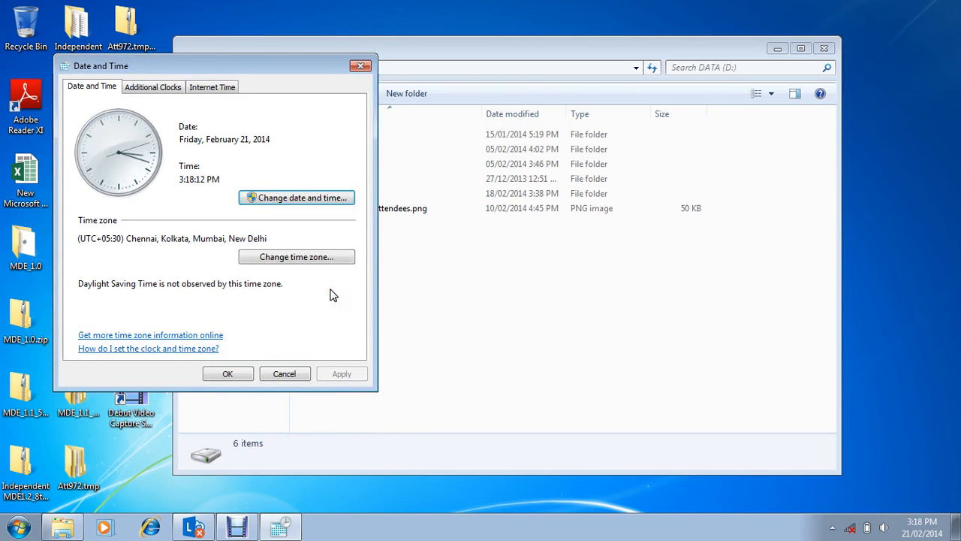
pyautogui.click(360, 67)
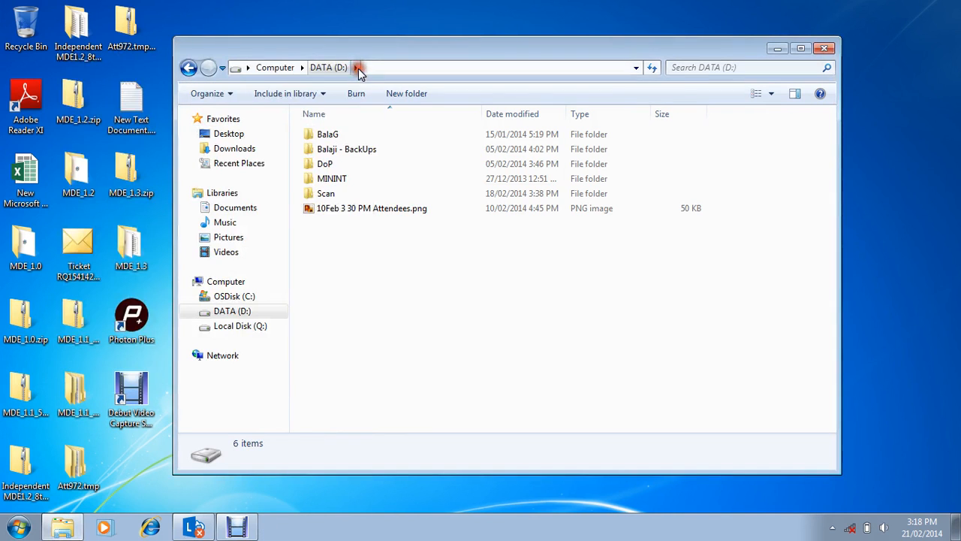
# Step: Create a new folder named MDEDB on the DATA (D:) drive
pyautogui.click(405, 94)
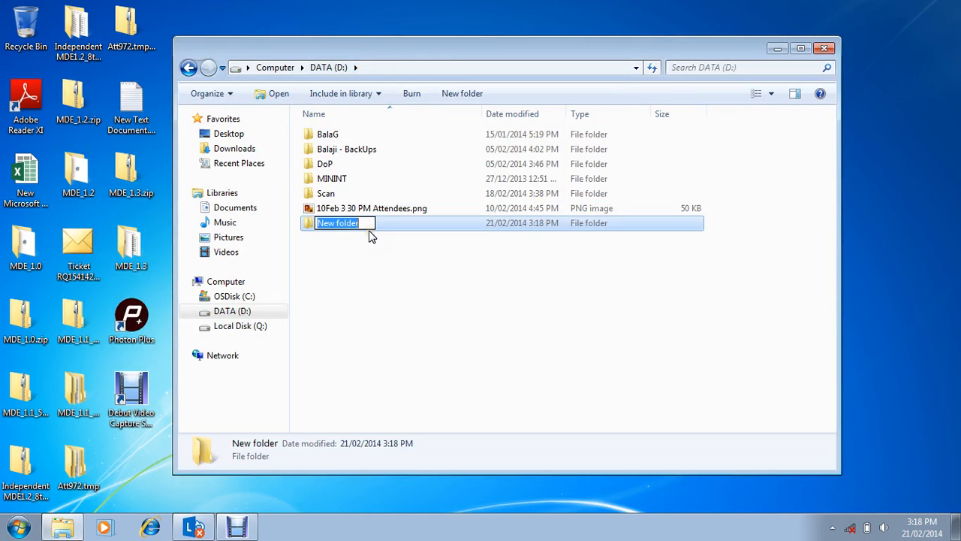
pyautogui.press('BackSpace')
pyautogui.write('MDEDB')
pyautogui.press('Return')
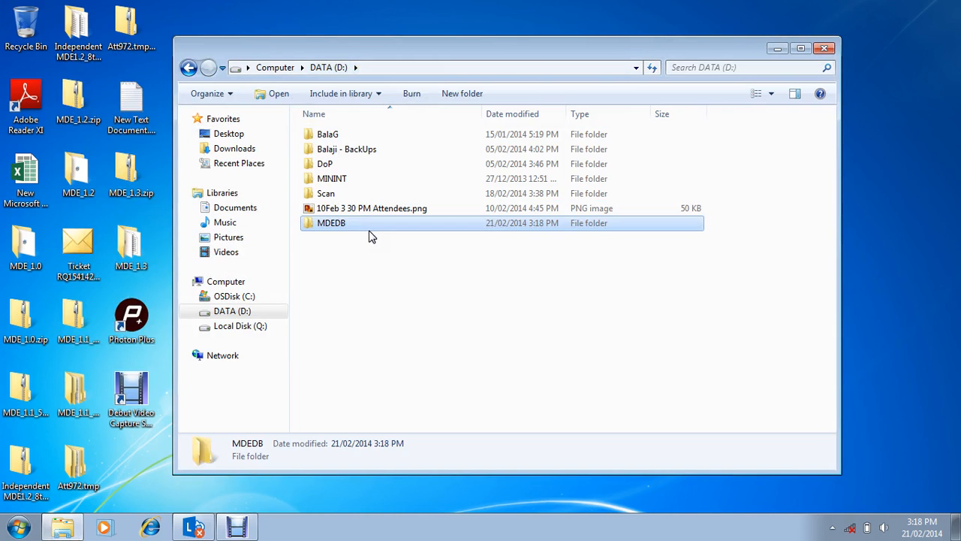
# Step: Minimize the drive window and launch the MDE_1.3.msi installer from MDE_1.3.zip on the desktop
pyautogui.click(782, 52)
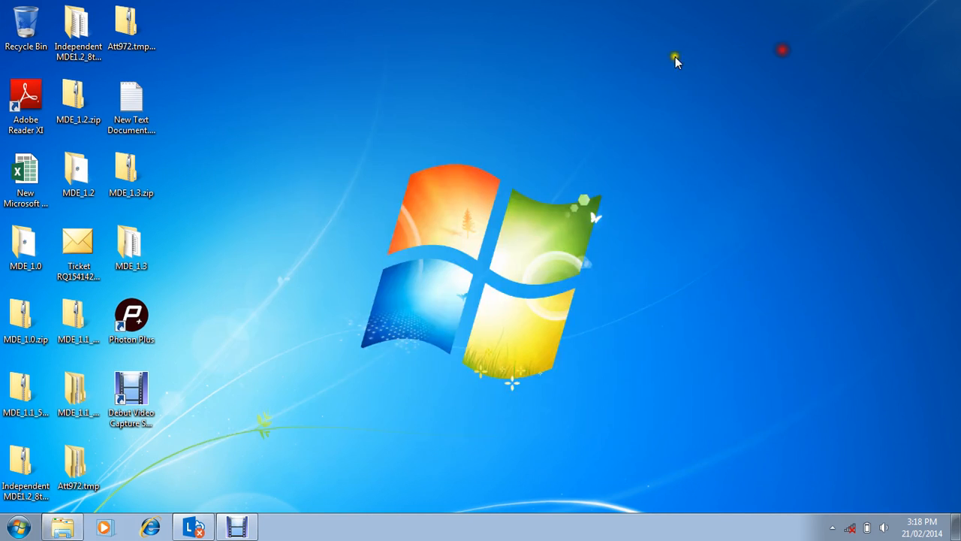
pyautogui.doubleClick(131, 191)
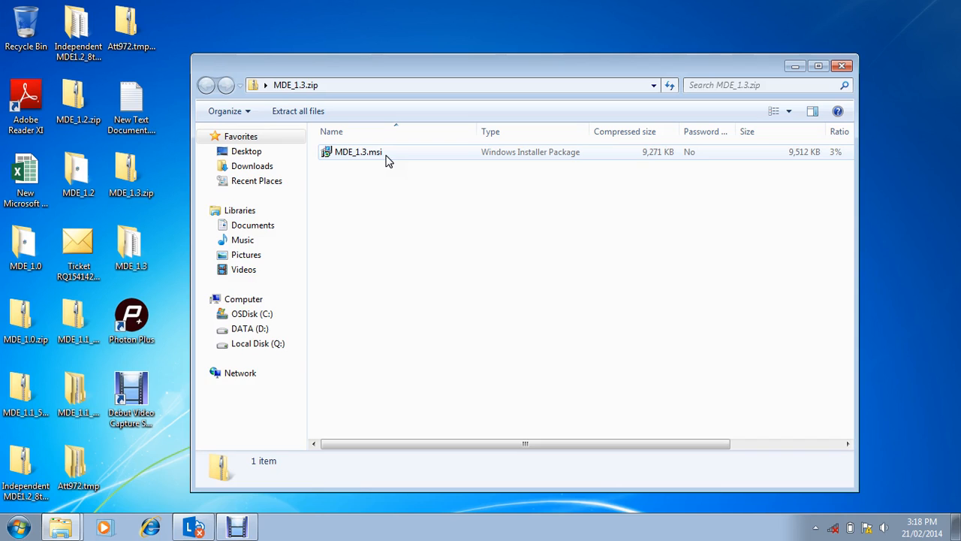
pyautogui.click(385, 157)
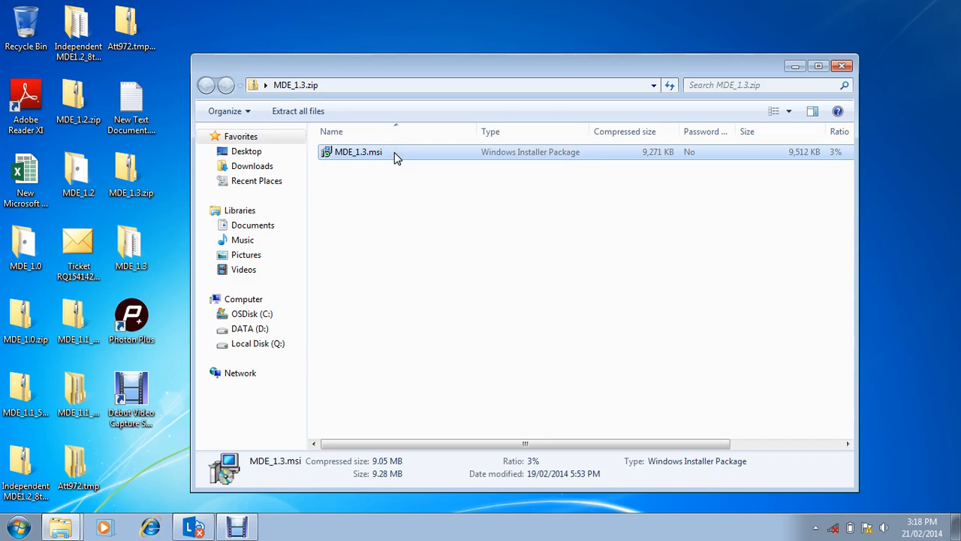
pyautogui.doubleClick(384, 156)
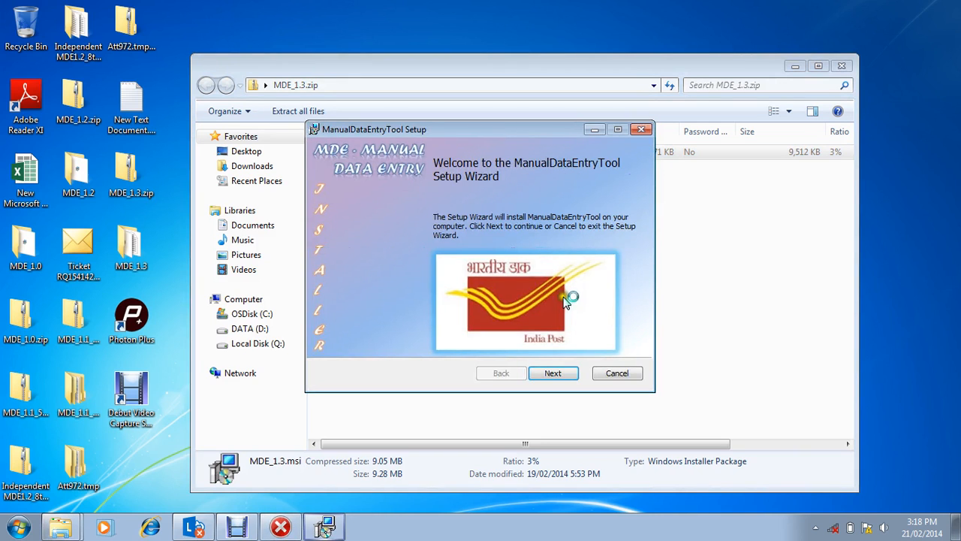
# Step: Advance the ManualDataEntryTool setup to the license agreement and dismiss the Windows Installer error dialog behind it
pyautogui.click(556, 372)
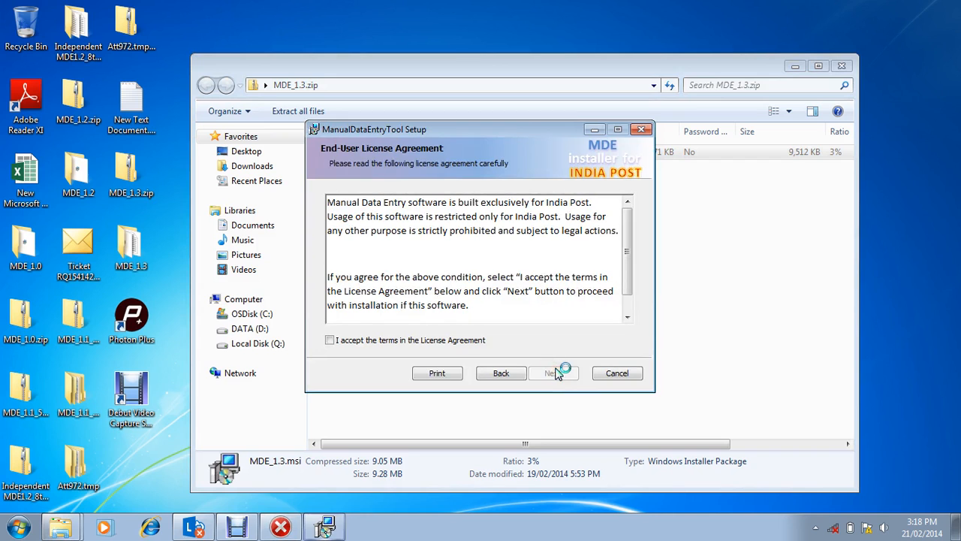
pyautogui.moveTo(504, 129); pyautogui.dragTo(434, 263)
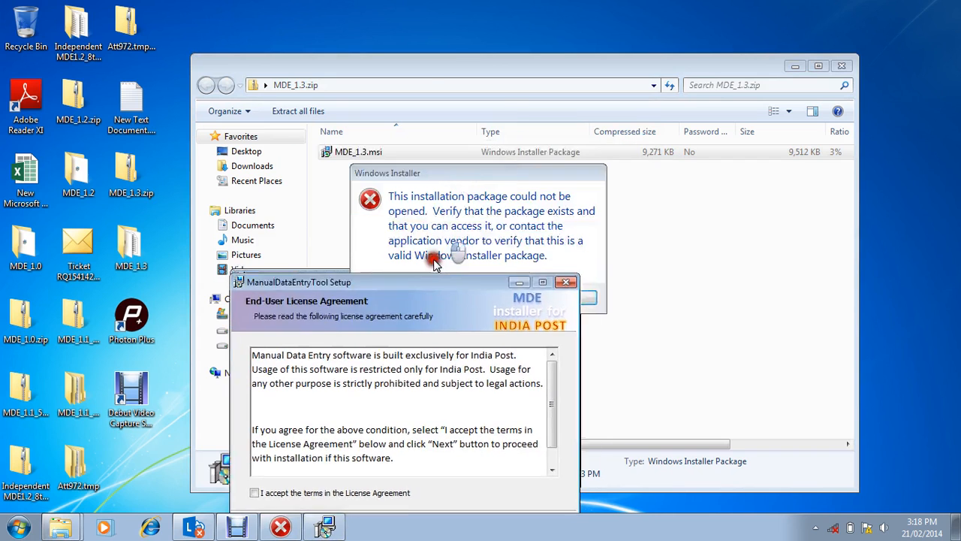
pyautogui.click(471, 236)
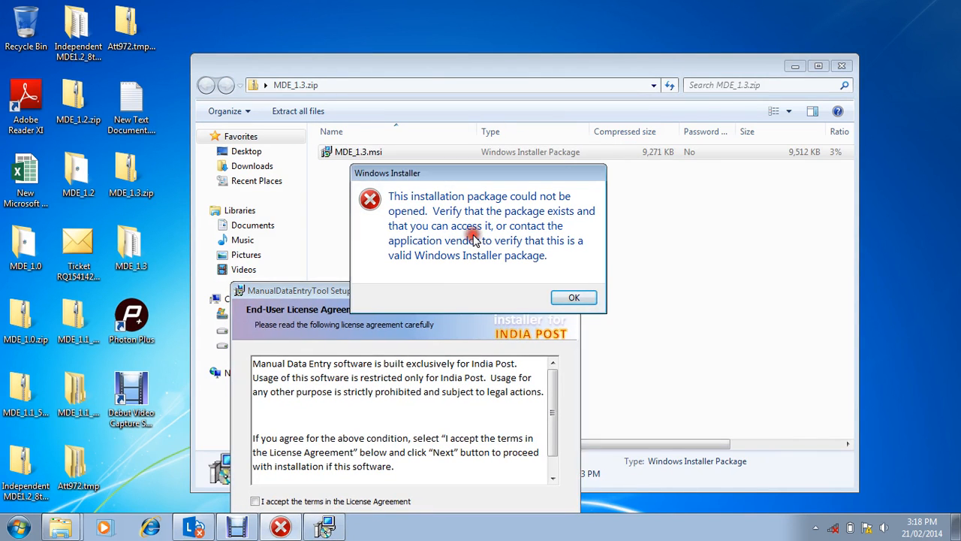
pyautogui.click(574, 297)
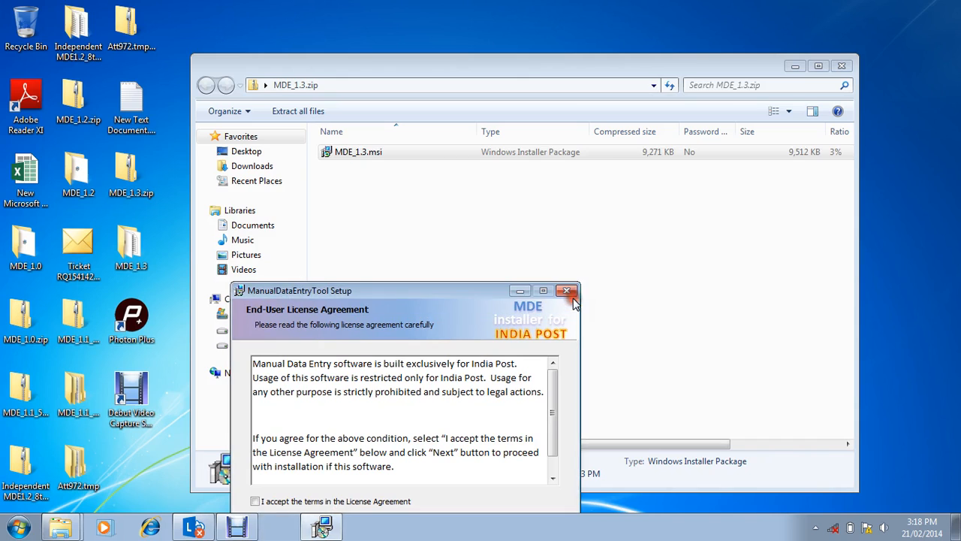
# Step: Move the setup window fully into view, accept the license terms and continue to the custom setup page
pyautogui.click(444, 302)
pyautogui.click(416, 290)
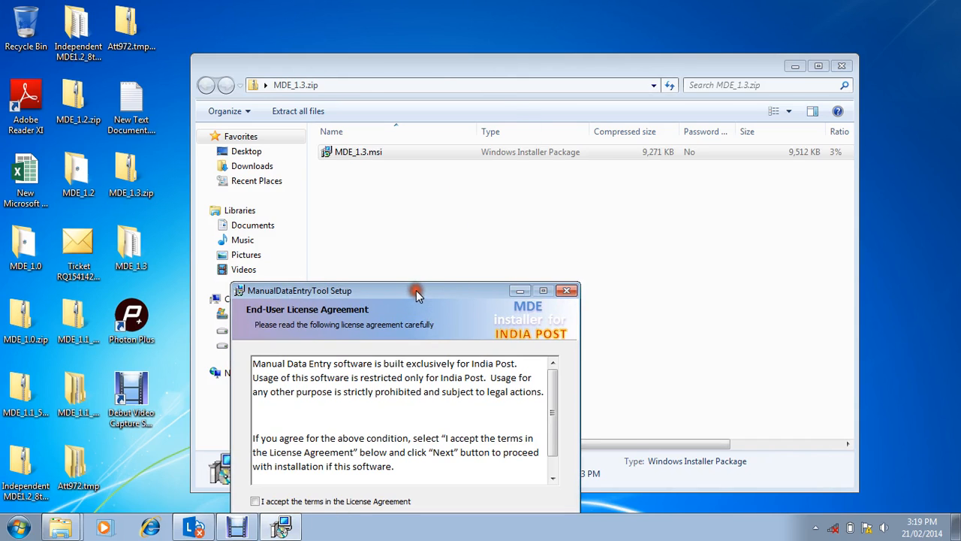
pyautogui.moveTo(416, 291); pyautogui.dragTo(476, 165)
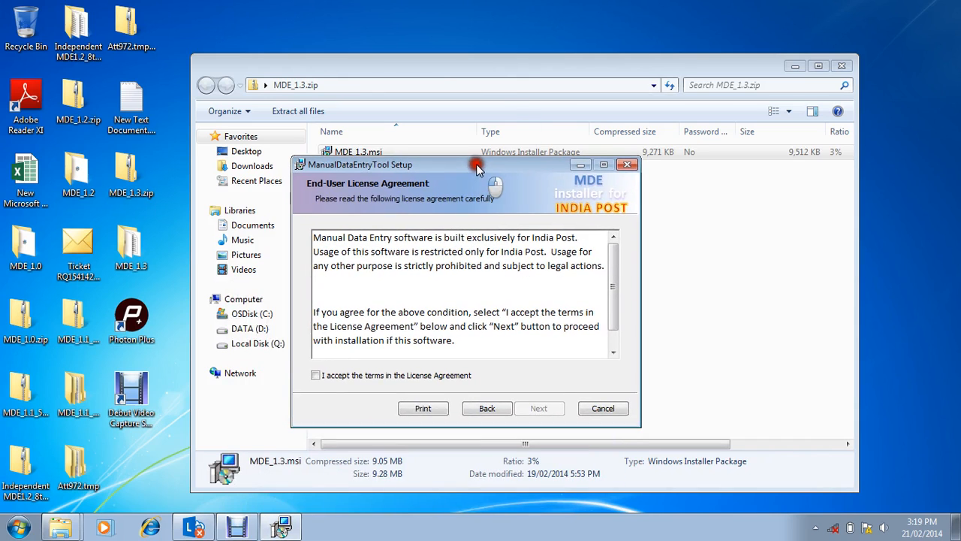
pyautogui.click(436, 381)
pyautogui.click(539, 409)
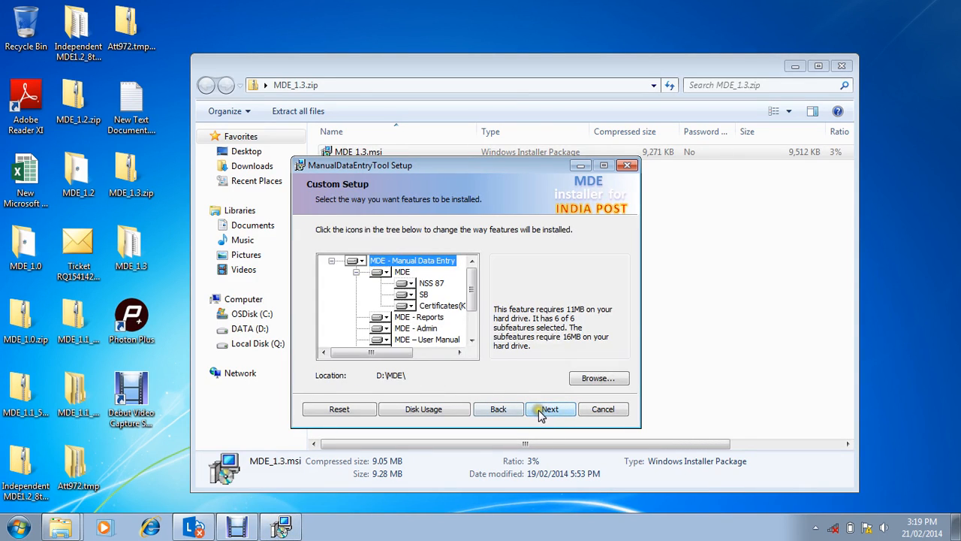
# Step: Install ManualDataEntryTool with the default features in D:\MDE\, allow it to change the computer, and finish the wizard
pyautogui.click(541, 411)
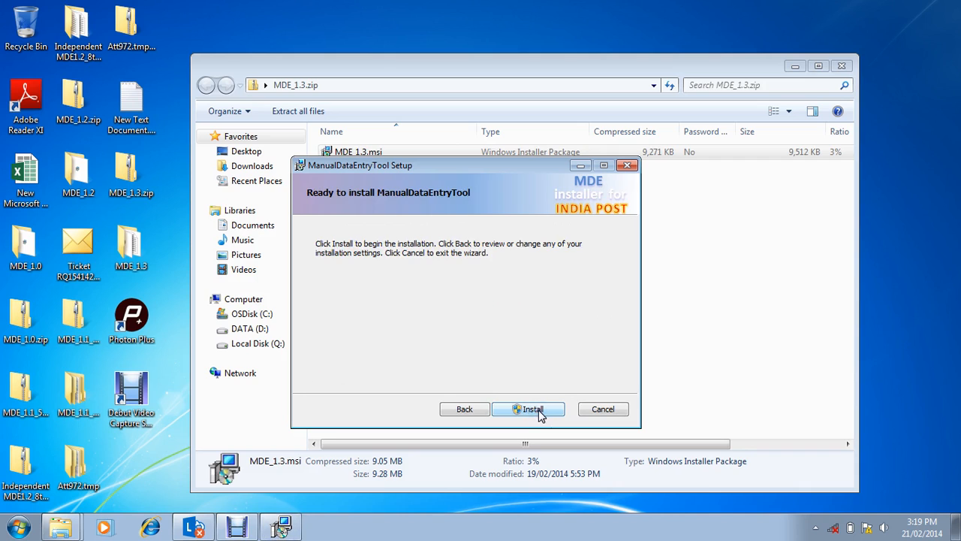
pyautogui.click(541, 411)
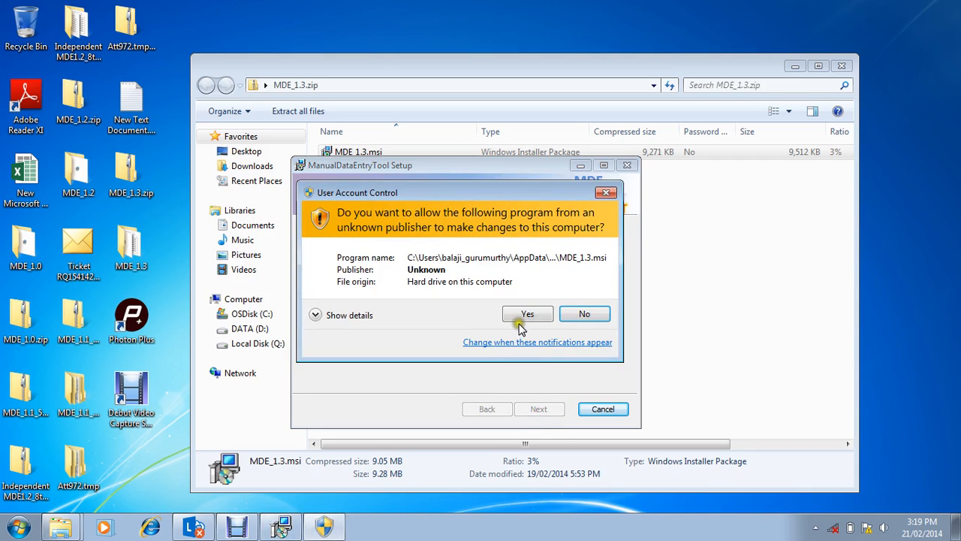
pyautogui.click(527, 315)
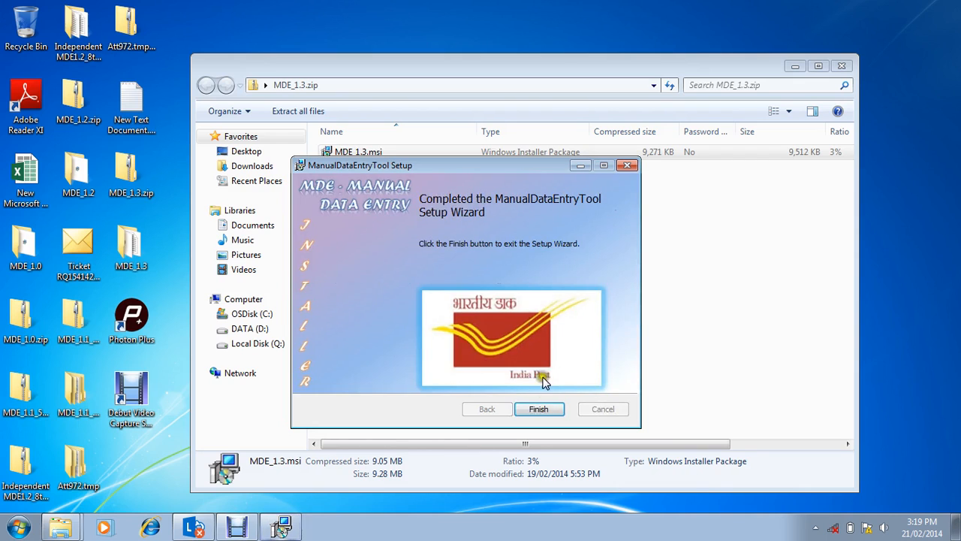
pyautogui.click(545, 409)
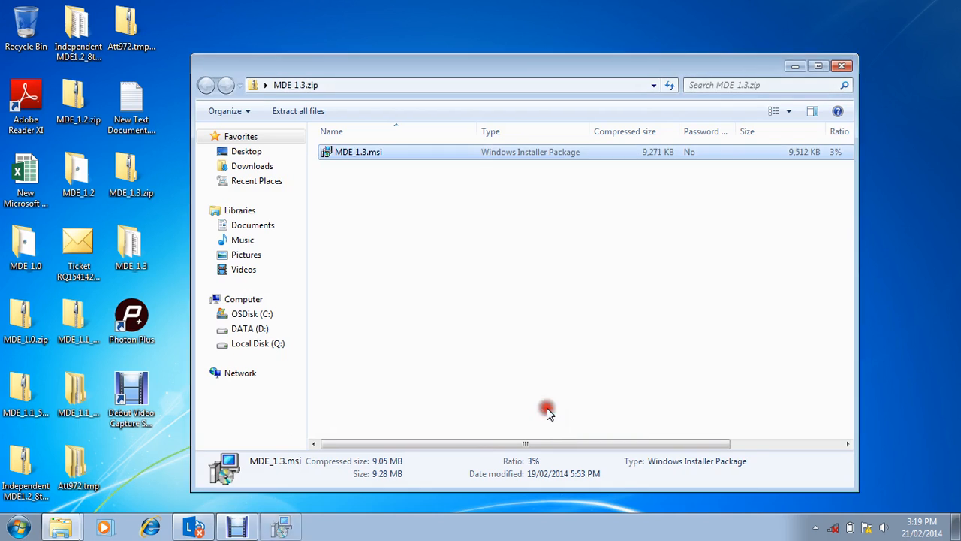
# Step: Launch Create DB for SQL 2008 from the Independent MDE - DB creation programs and open its login form
pyautogui.click(11, 531)
pyautogui.click(65, 464)
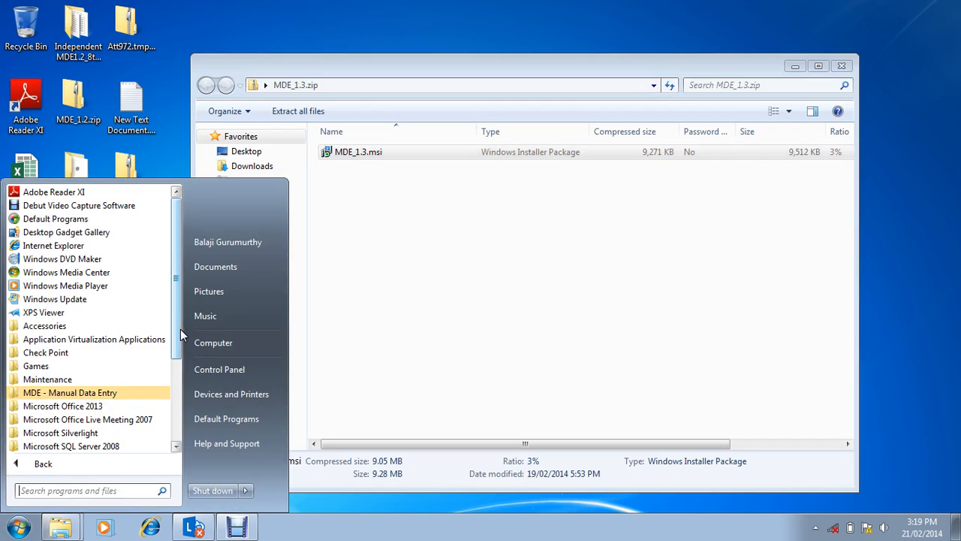
pyautogui.moveTo(180, 335); pyautogui.dragTo(178, 380)
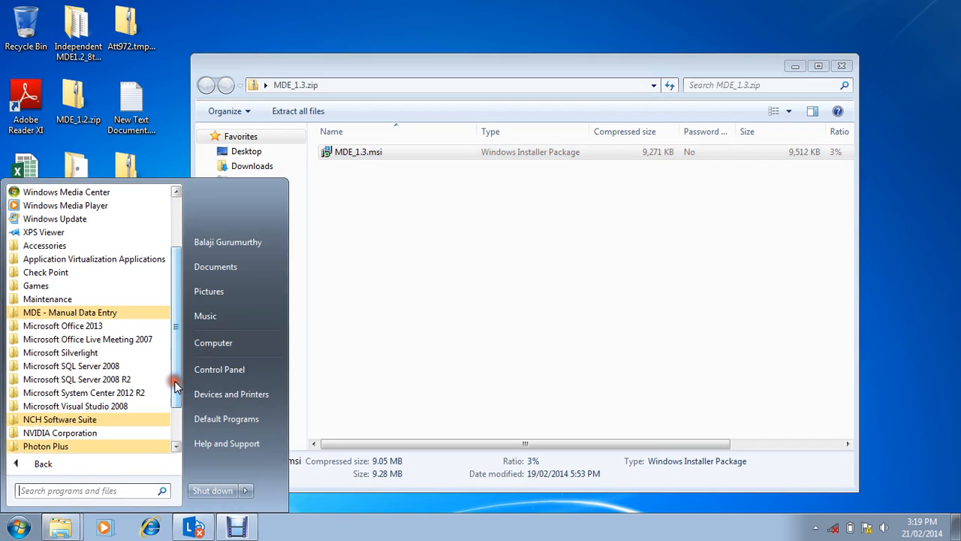
pyautogui.click(106, 315)
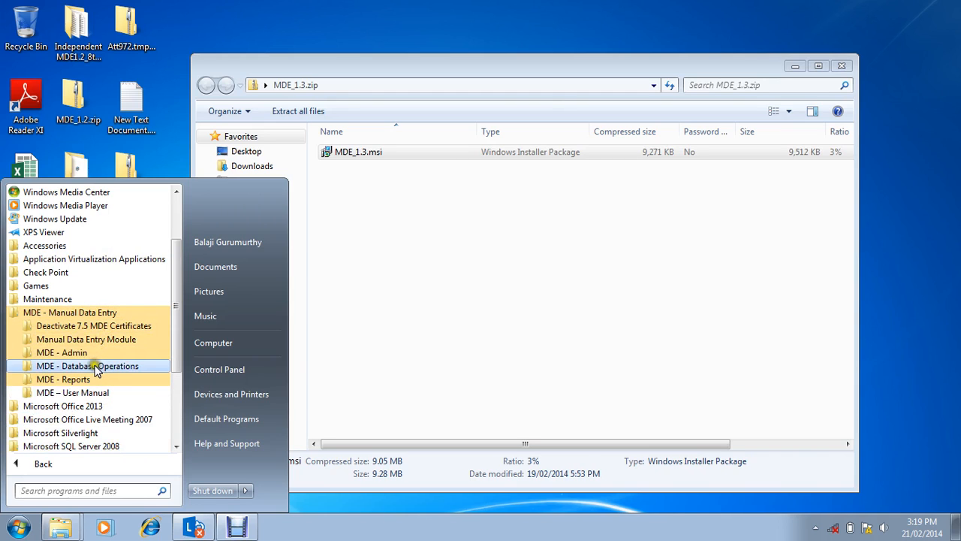
pyautogui.click(96, 368)
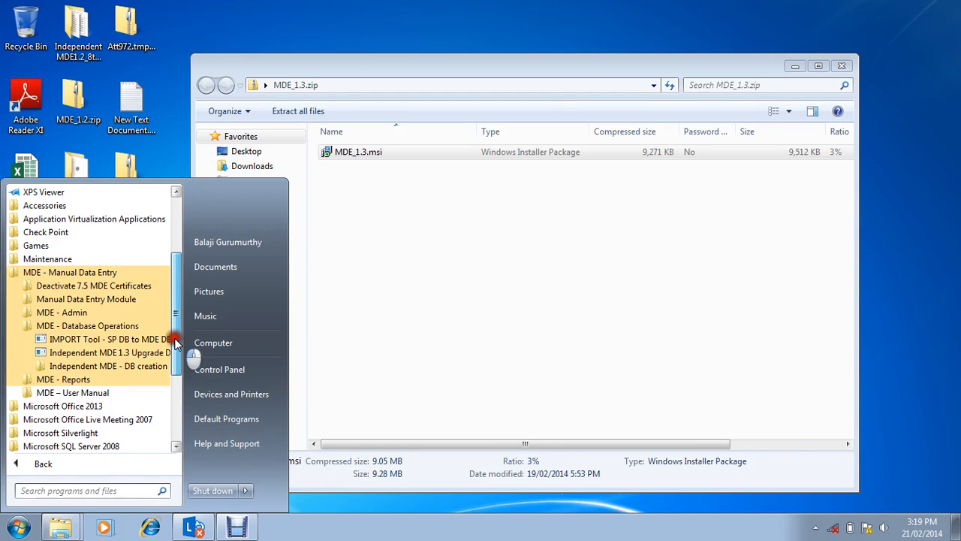
pyautogui.scroll(-3, 177, 331)
pyautogui.click(98, 368)
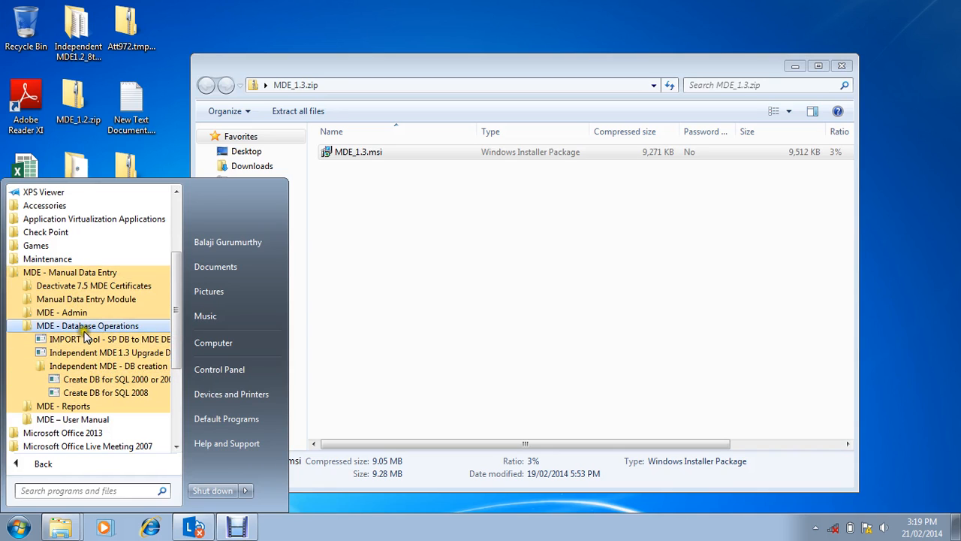
pyautogui.click(126, 396)
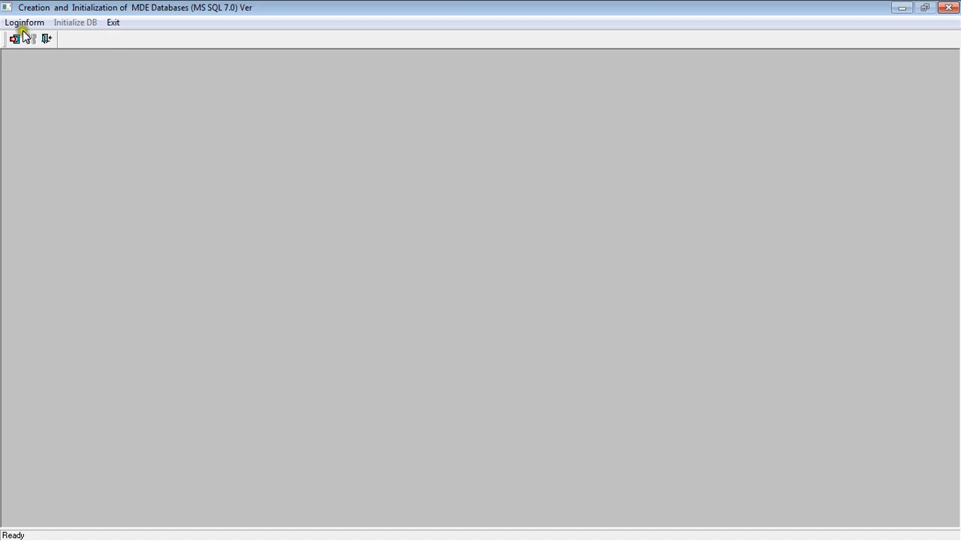
pyautogui.click(20, 22)
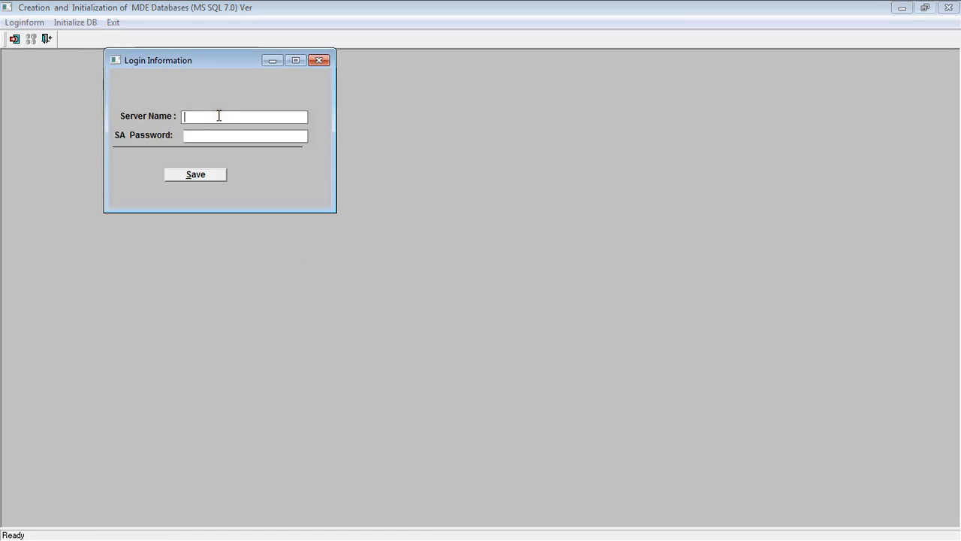
# Step: Switch to SQL Server Management Studio and connect to the CHNMCT75394L database engine with Windows Authentication
pyautogui.hotkey('alt', 'Tab')
pyautogui.hotkey('alt', 'Tab')
pyautogui.hotkey('alt', 'Tab')
pyautogui.hotkey('alt', 'Tab')
pyautogui.hotkey('alt', 'Tab')
pyautogui.hotkey('alt', 'Tab')
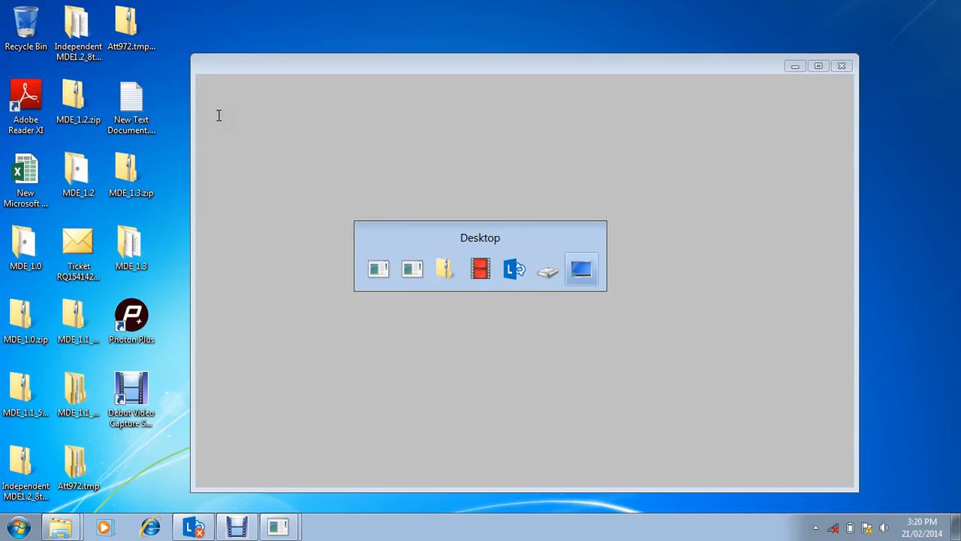
pyautogui.click(17, 526)
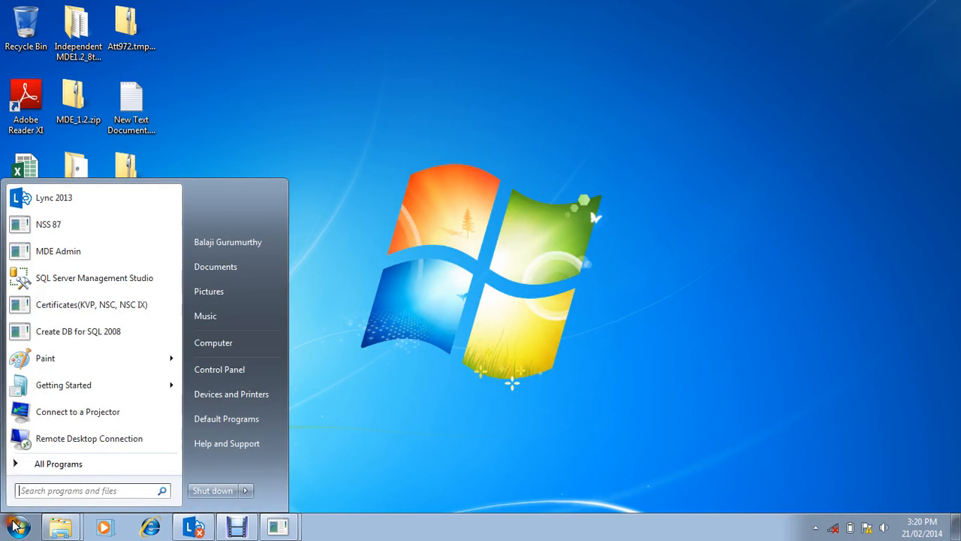
pyautogui.click(61, 487)
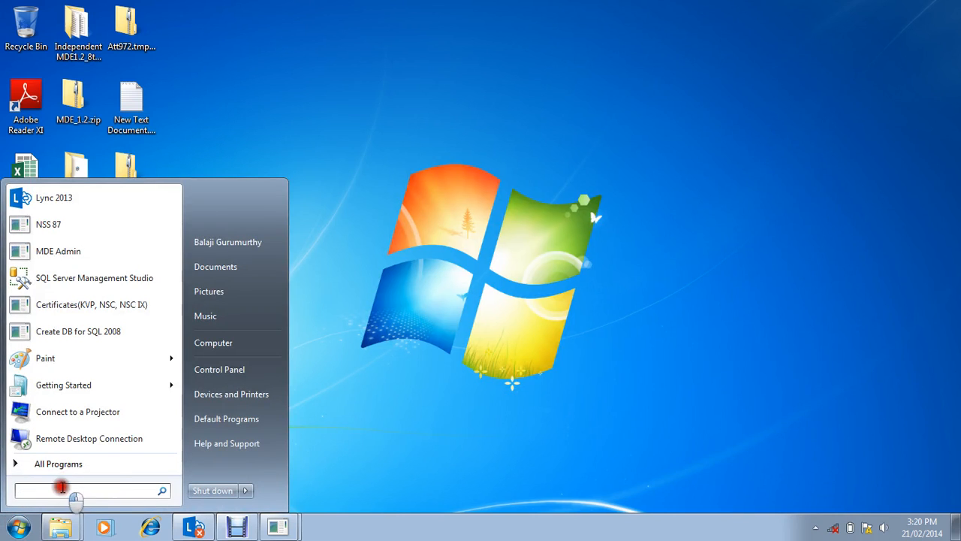
pyautogui.click(103, 291)
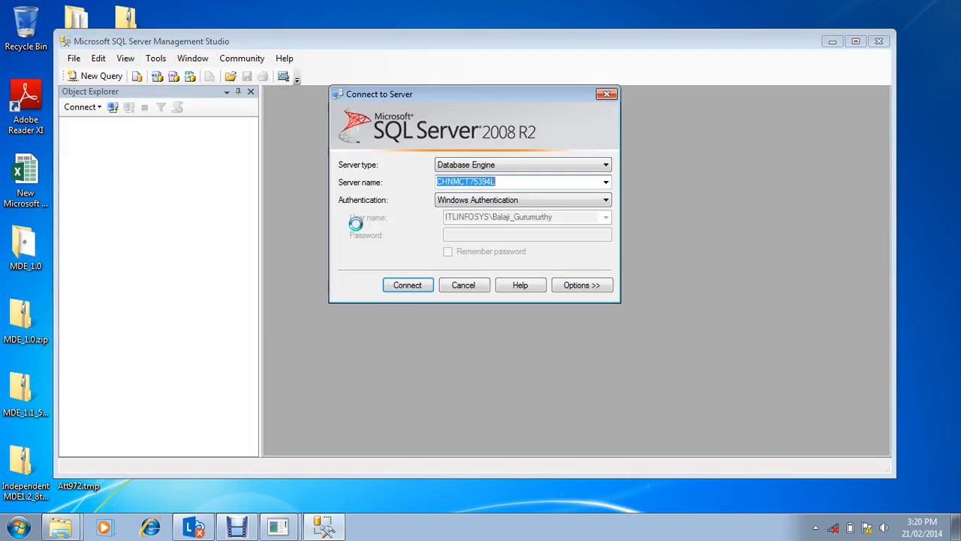
pyautogui.click(410, 285)
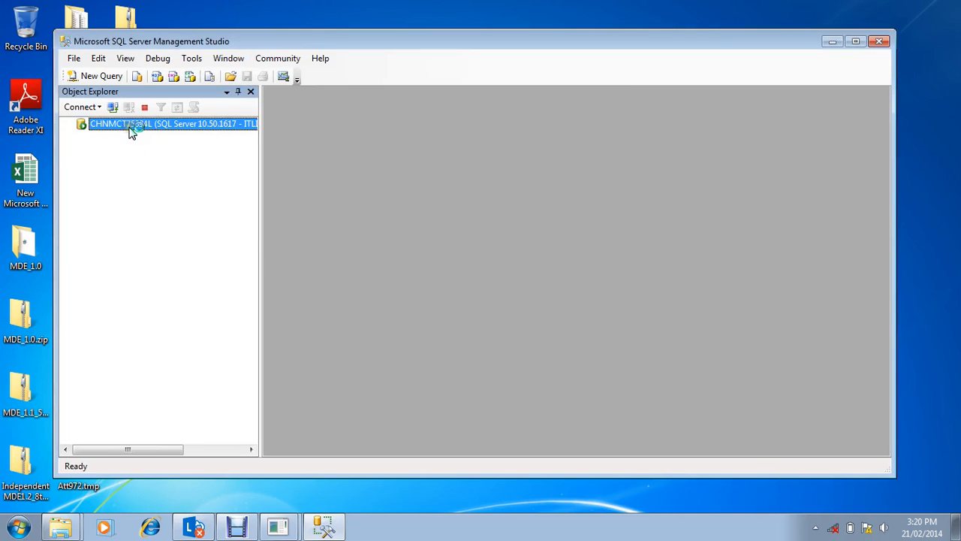
# Step: Open the connected server's properties and copy the server name
pyautogui.rightClick(132, 129)
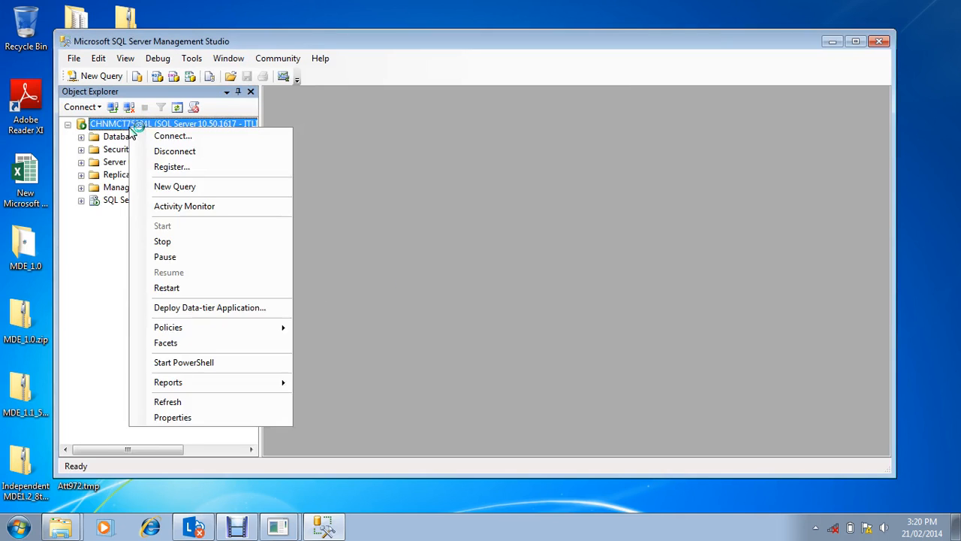
pyautogui.click(194, 419)
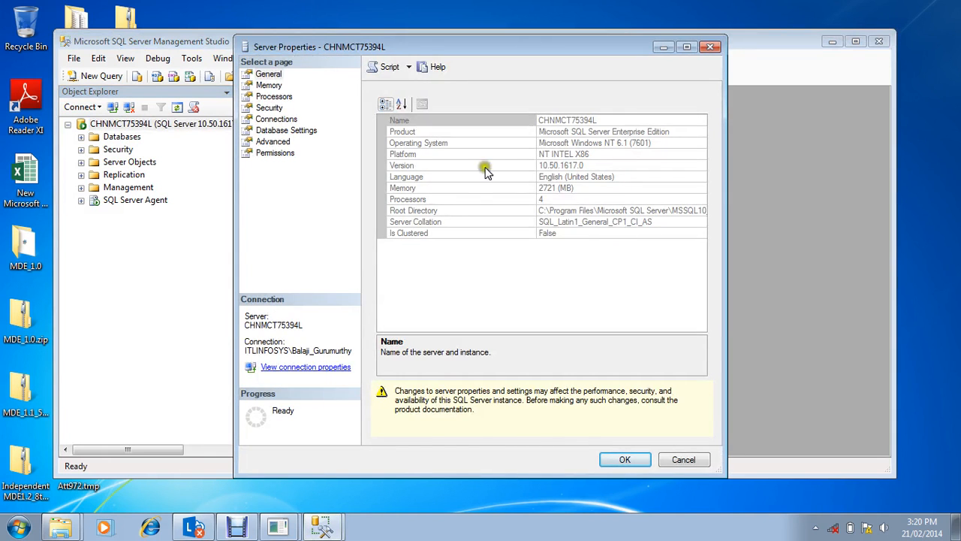
pyautogui.click(597, 120)
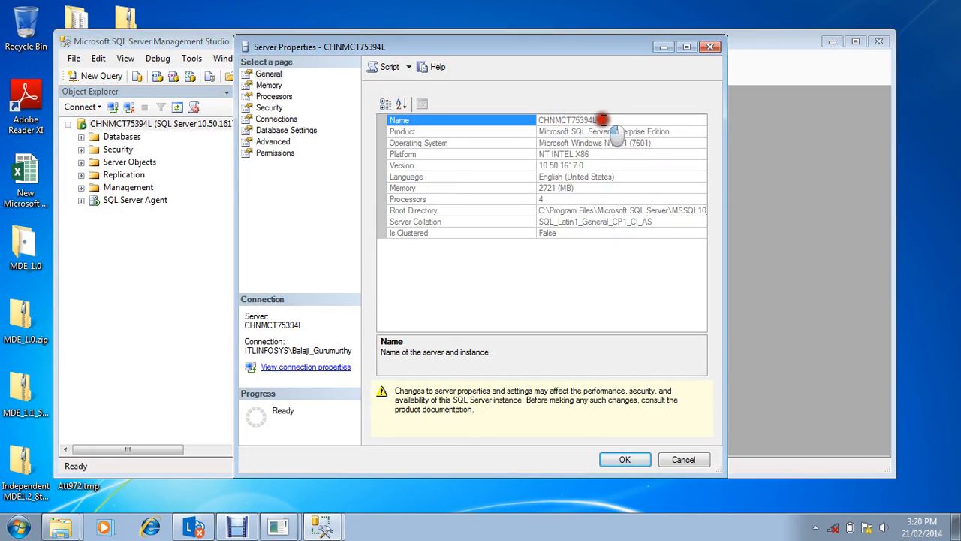
pyautogui.moveTo(601, 120); pyautogui.dragTo(540, 120)
pyautogui.hotkey('ctrl', 'c')
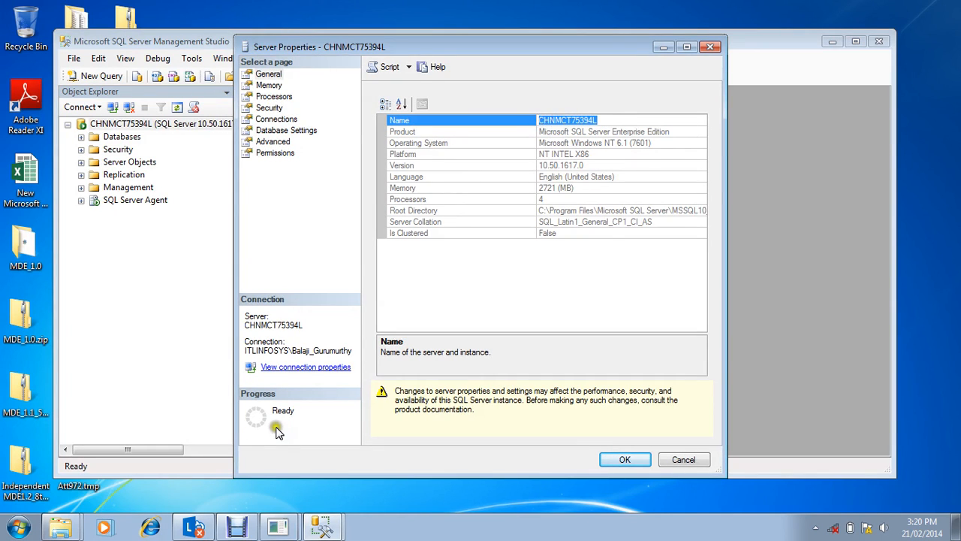
# Step: Return to the MDE database creation tool, enter CHNMCT75394L as server name and the SA password, and save the login information
pyautogui.click(276, 527)
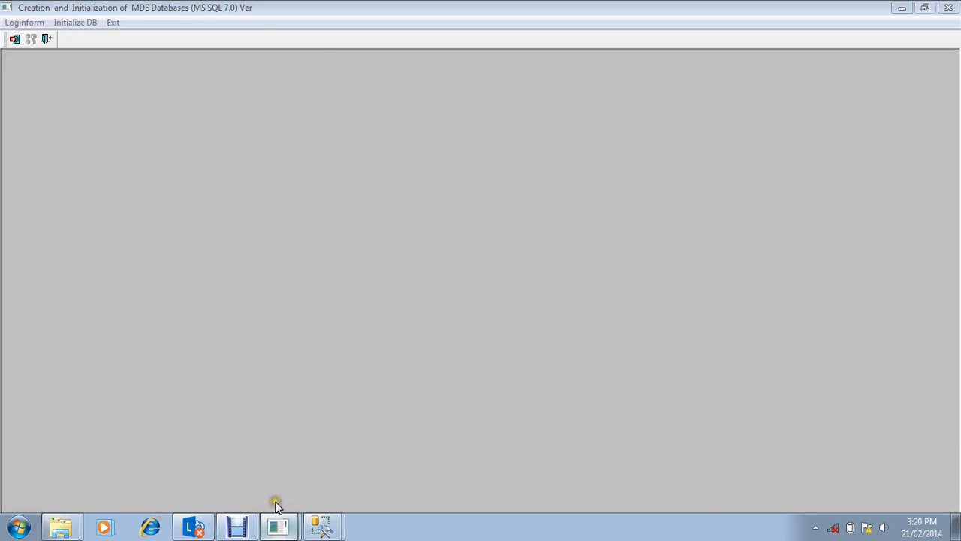
pyautogui.click(275, 503)
pyautogui.write('CHNMCT75394L')
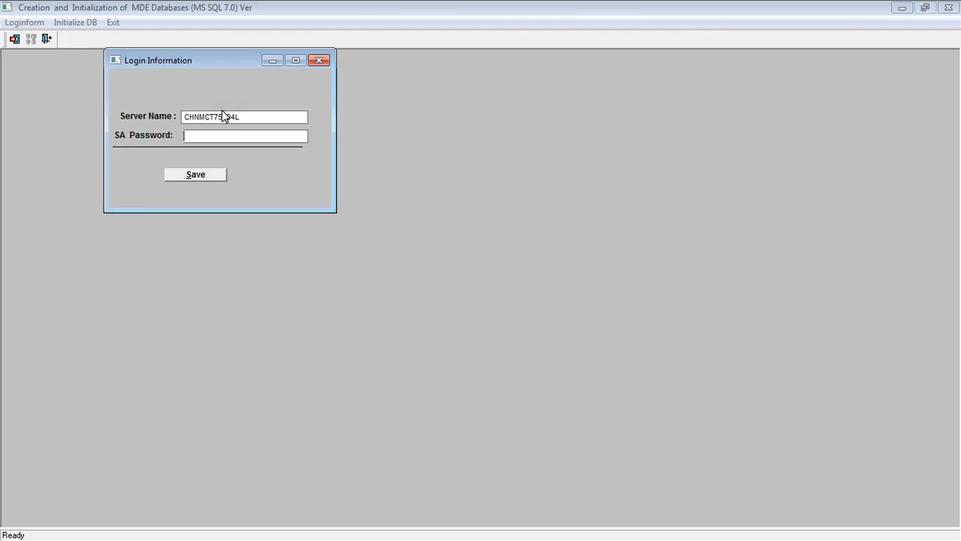
pyautogui.write('********')
pyautogui.click(202, 176)
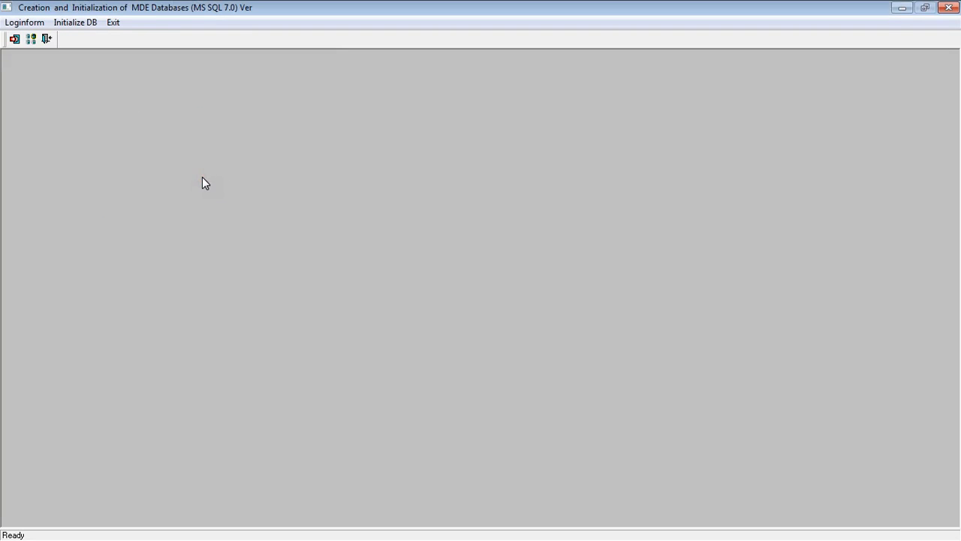
# Step: Initialize the first-time creation of the MDE databases on drive D: and confirm the drive choice and messages
pyautogui.click(69, 24)
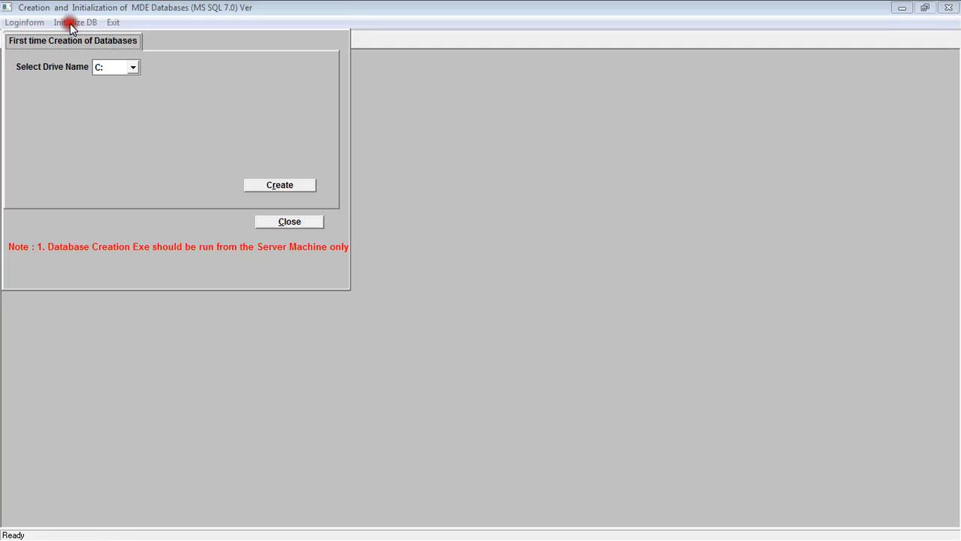
pyautogui.click(132, 67)
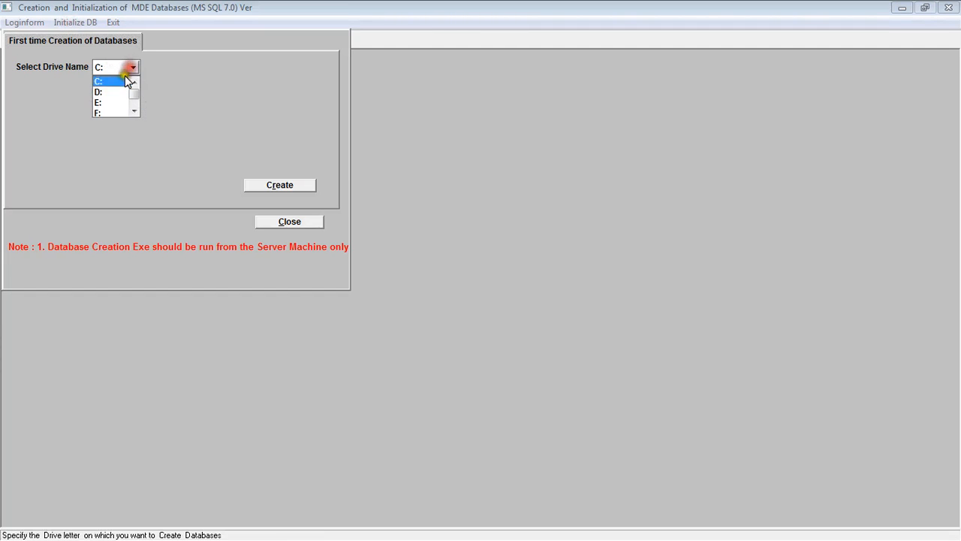
pyautogui.click(118, 93)
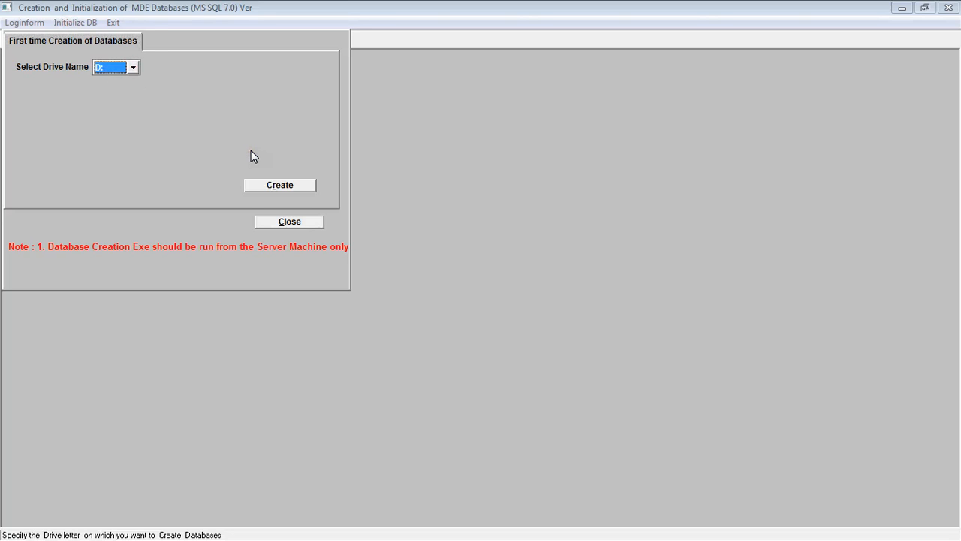
pyautogui.click(287, 186)
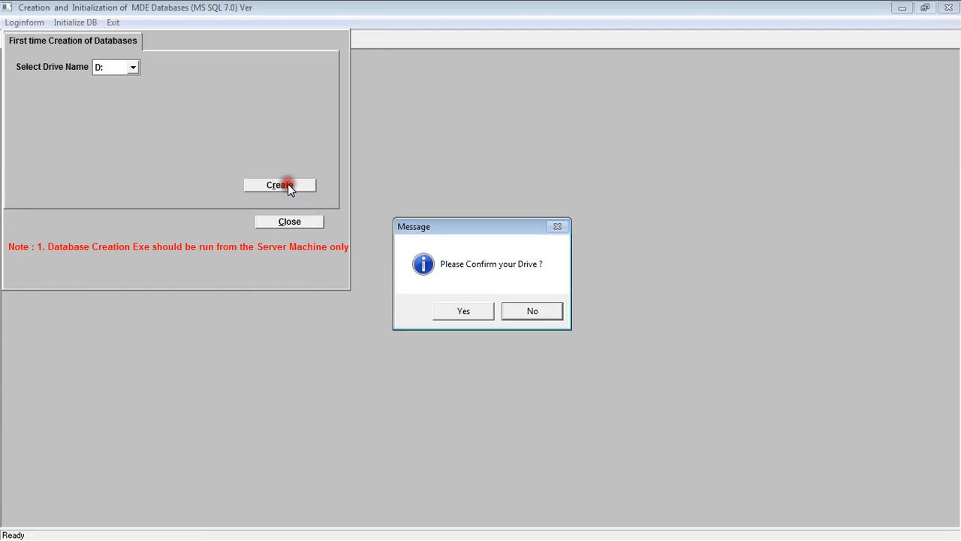
pyautogui.click(475, 311)
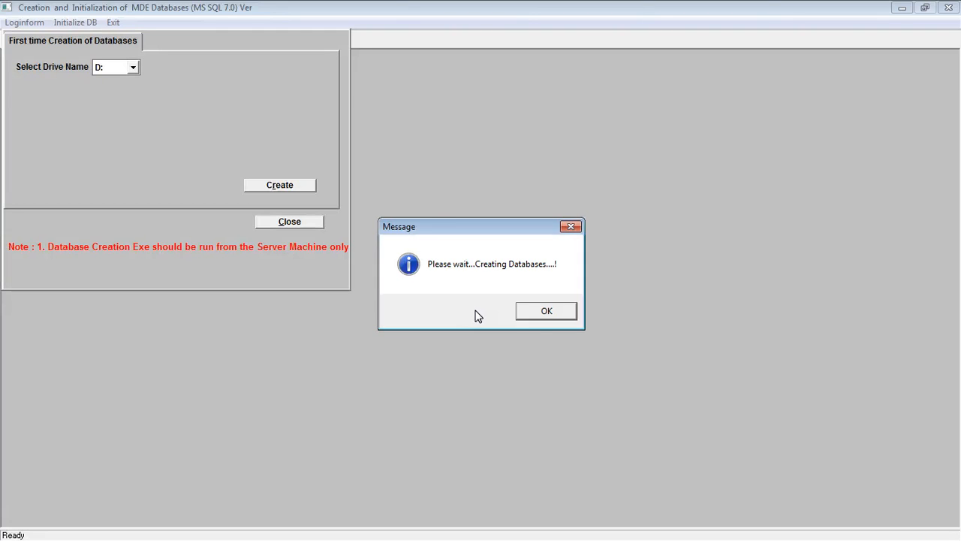
pyautogui.click(543, 317)
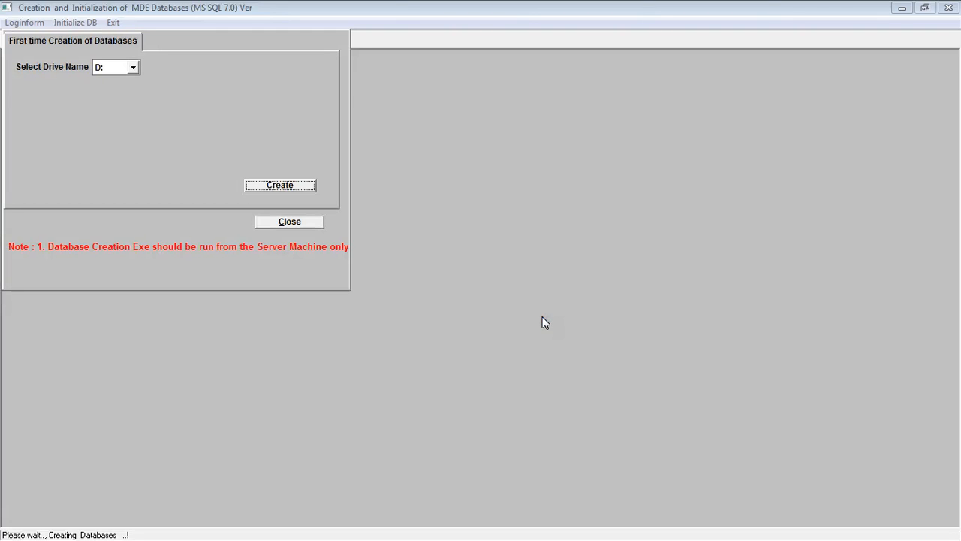
pyautogui.click(605, 312)
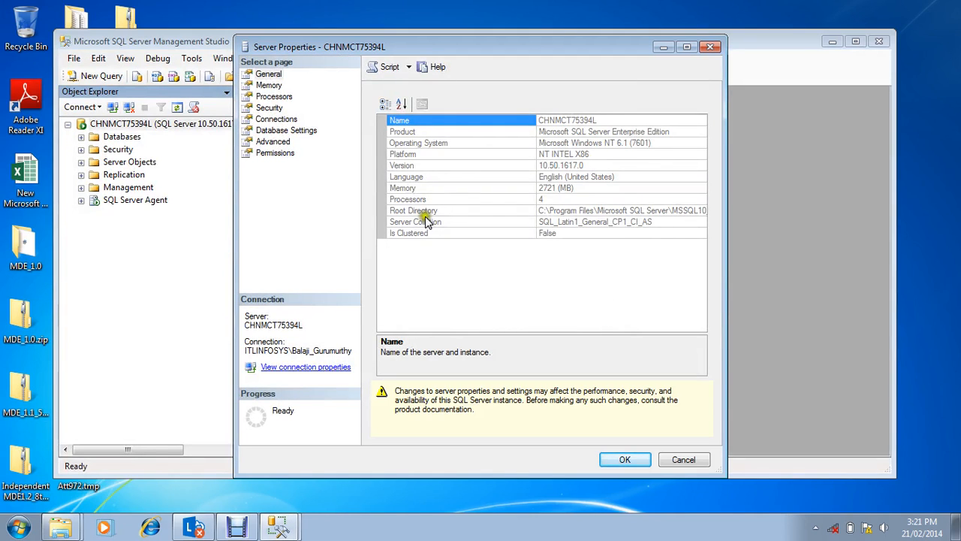
# Step: Close the Server Properties window in SQL Server Management Studio, refresh the server and expand its Databases folder
pyautogui.click(709, 46)
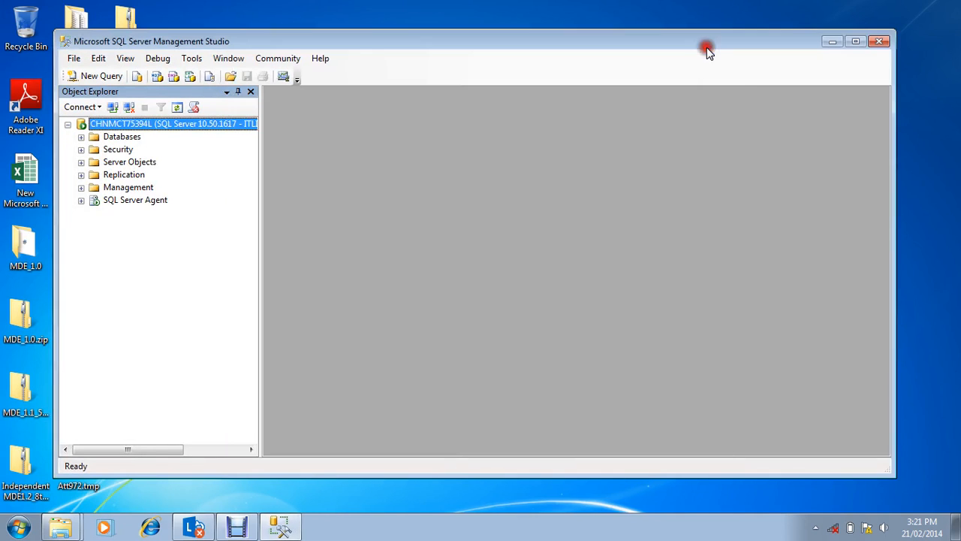
pyautogui.rightClick(165, 128)
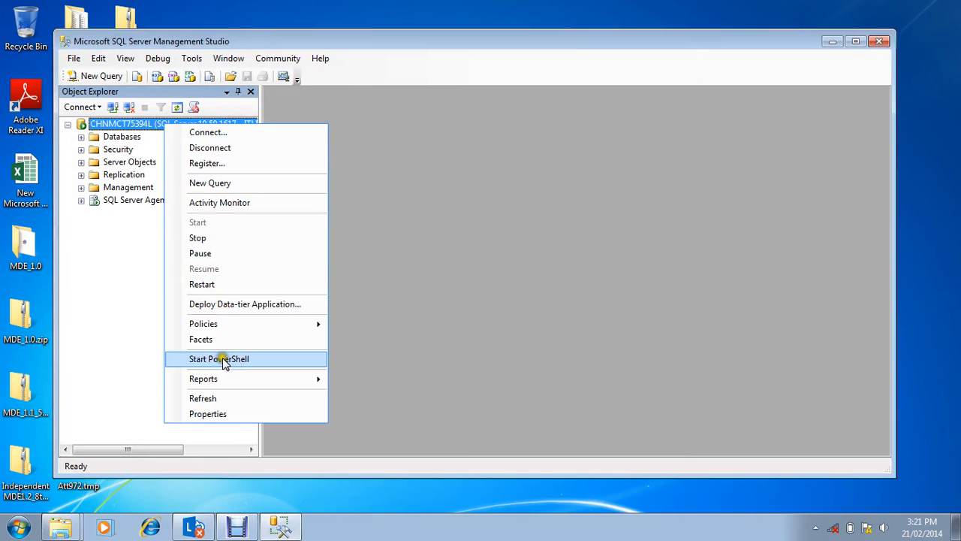
pyautogui.click(224, 400)
pyautogui.click(81, 137)
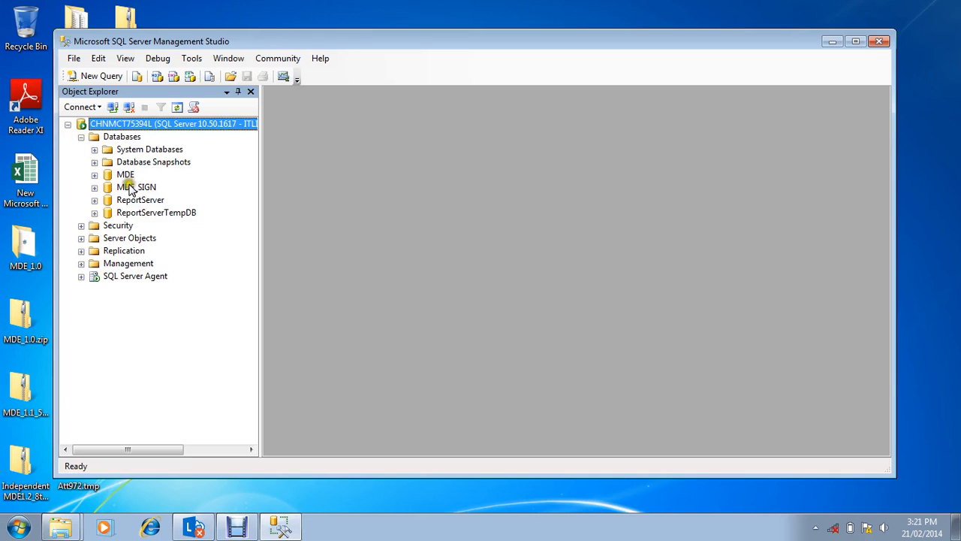
# Step: Examine the tables of the MDE and MDE_SIGN databases, collapsing each table list after viewing it
pyautogui.click(95, 176)
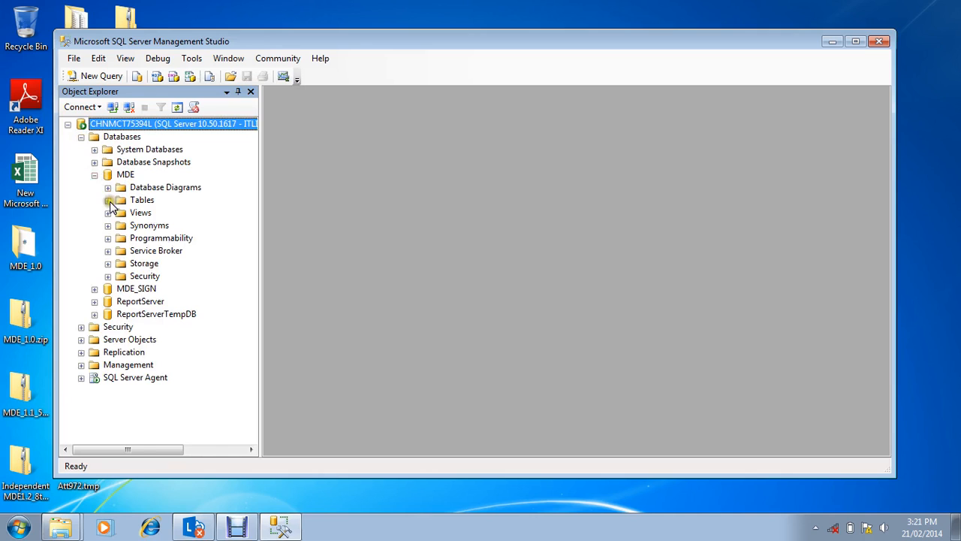
pyautogui.click(108, 202)
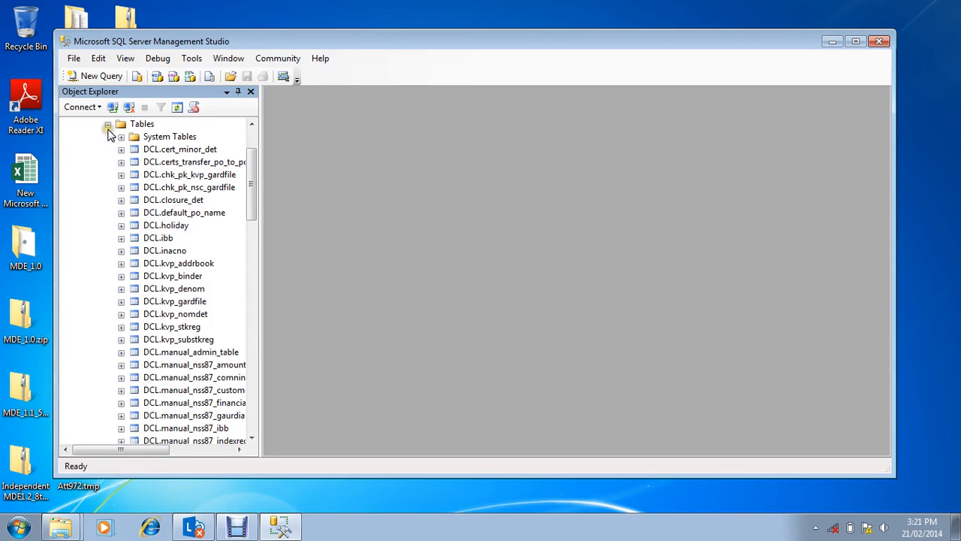
pyautogui.click(108, 125)
pyautogui.click(95, 174)
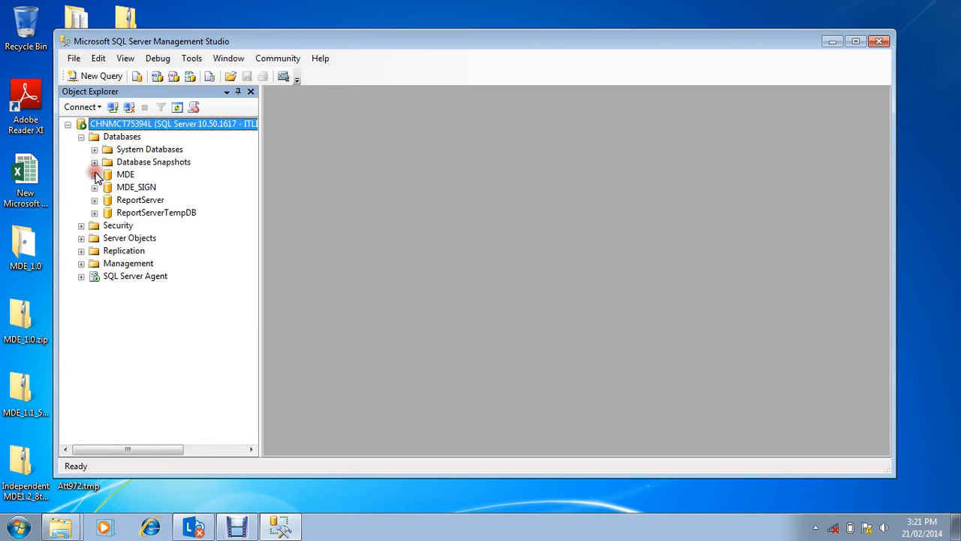
pyautogui.click(94, 188)
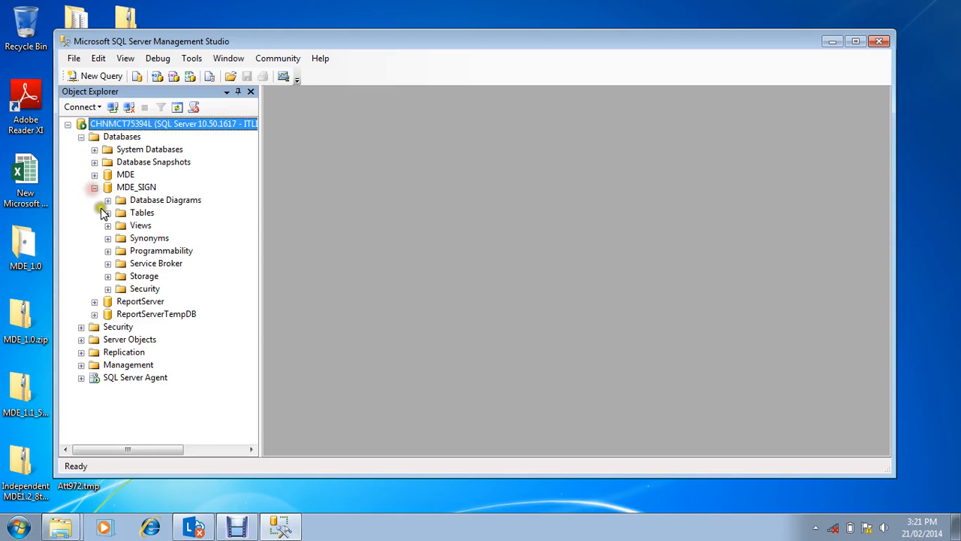
pyautogui.click(108, 213)
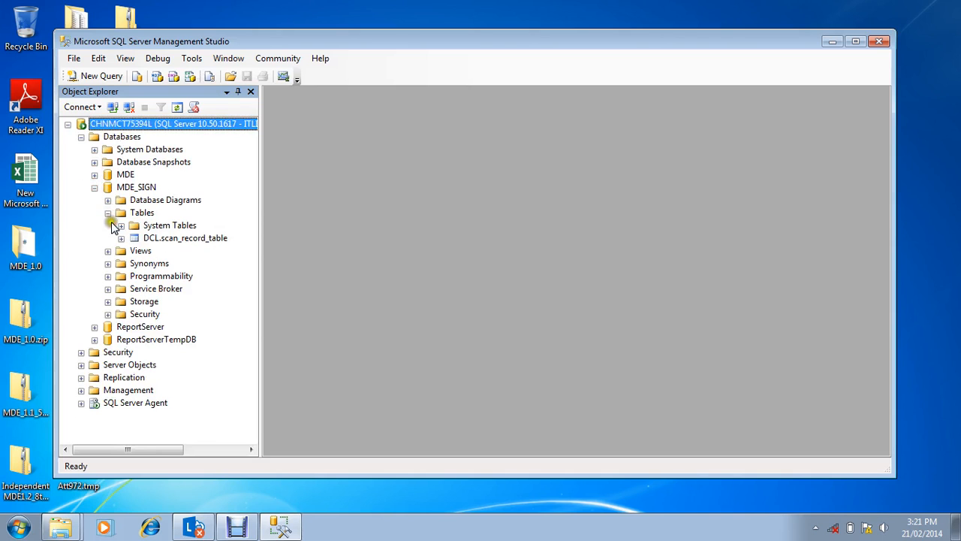
pyautogui.click(108, 213)
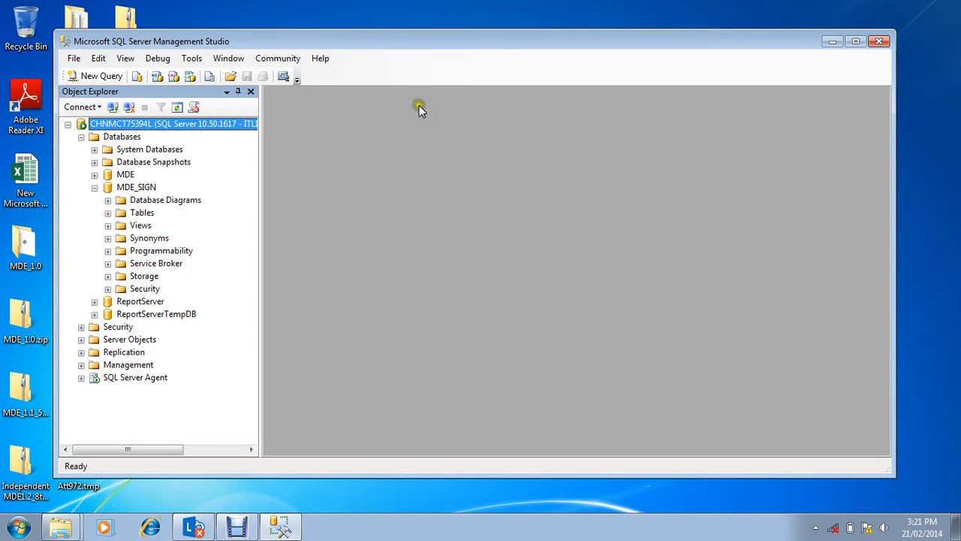
# Step: Launch the Independent MDE 1.3 Upgrade DB tool from the MDE - Database Operations program group
pyautogui.click(10, 525)
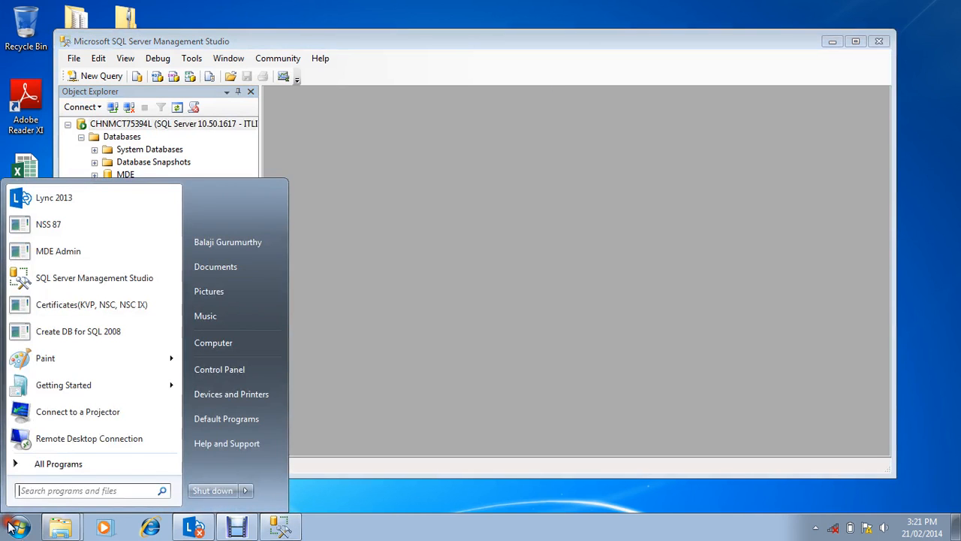
pyautogui.click(76, 460)
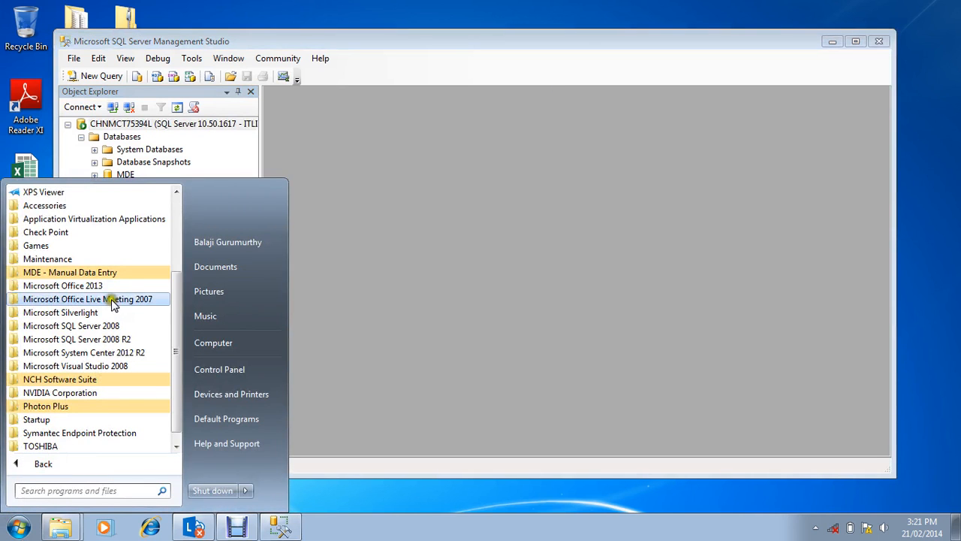
pyautogui.click(115, 273)
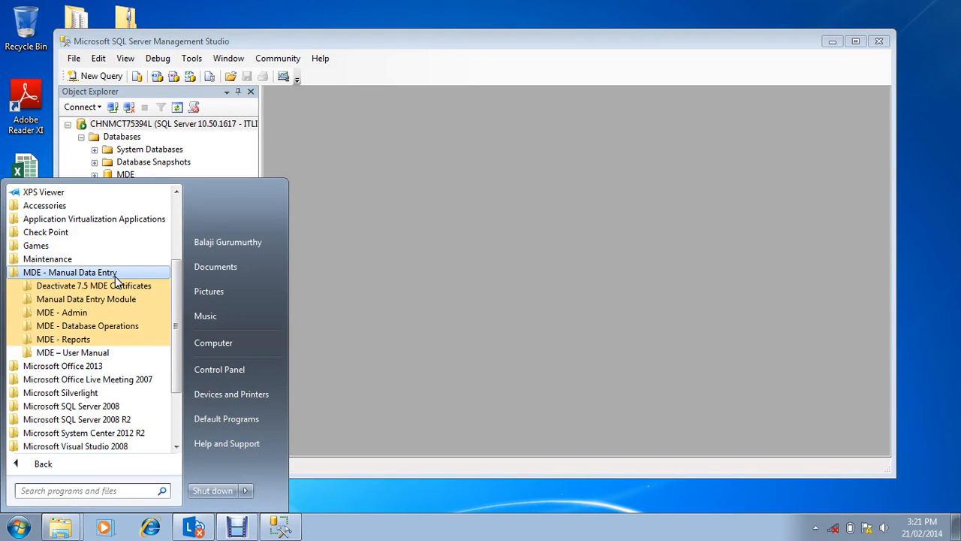
pyautogui.click(111, 327)
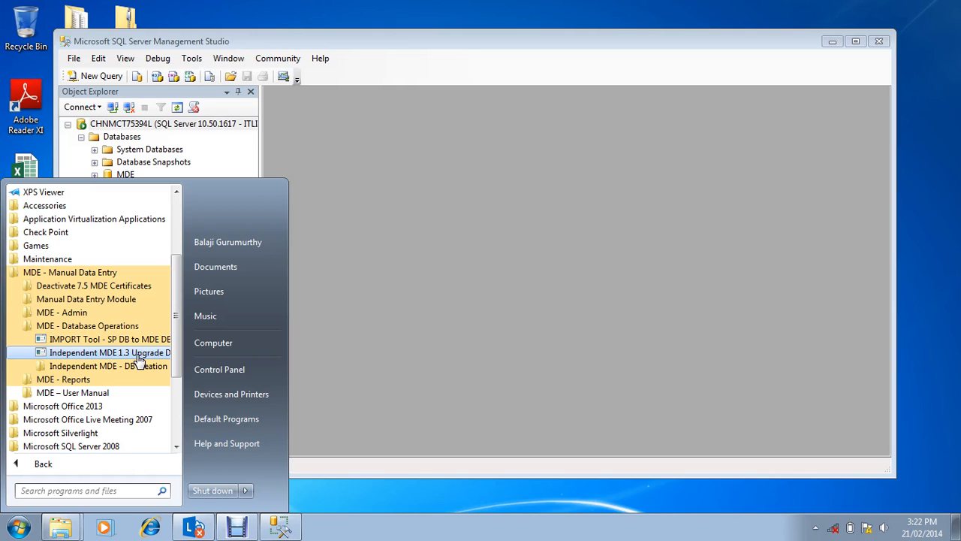
pyautogui.click(129, 353)
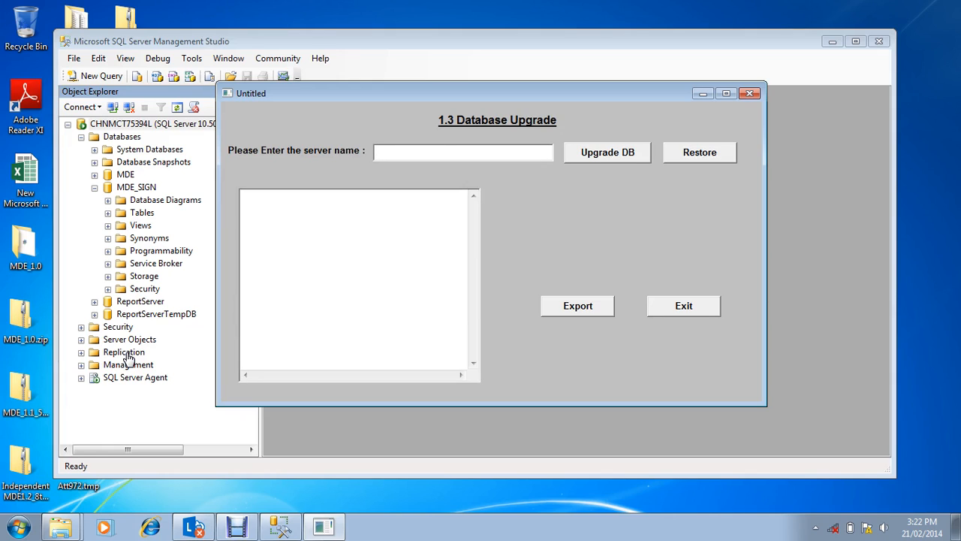
# Step: Enter CHNMCT75394L as the server name, run the 1.3 database upgrade and acknowledge the message
pyautogui.hotkey('ctrl', 'v')
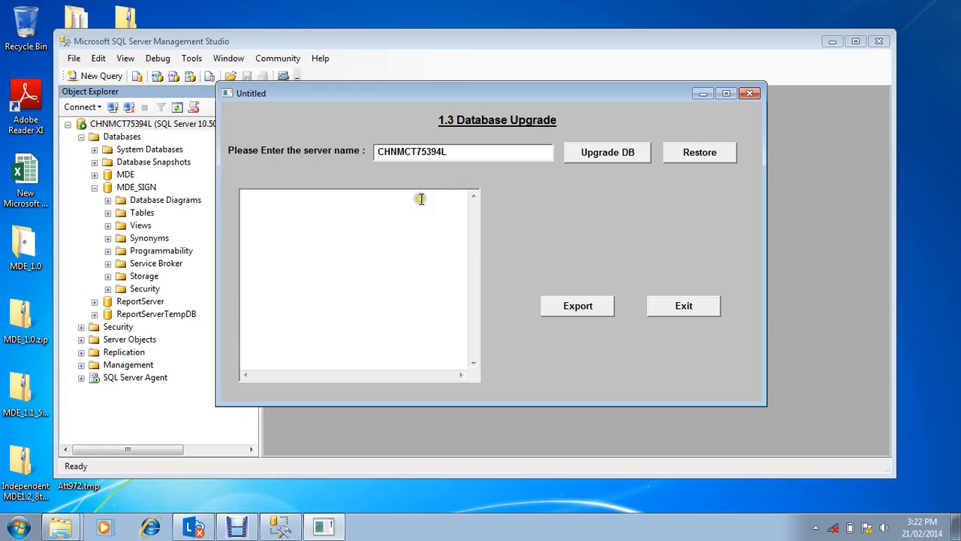
pyautogui.click(601, 164)
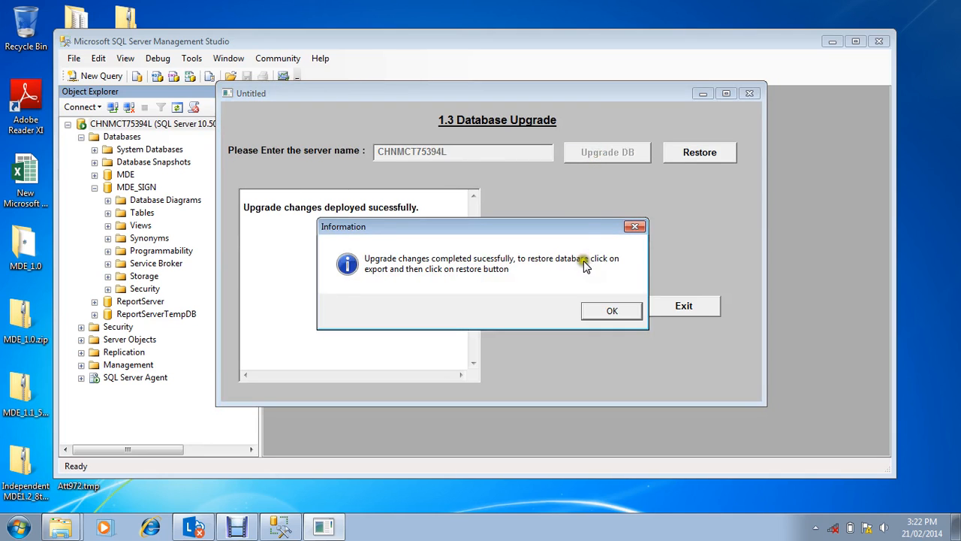
pyautogui.click(598, 310)
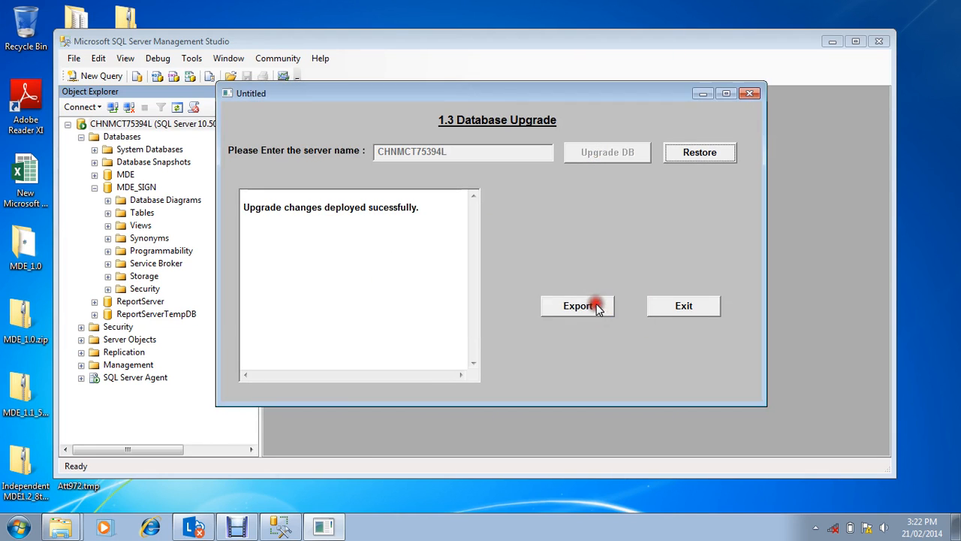
# Step: Exit the 1.3 Database Upgrade tool and close SQL Server Management Studio
pyautogui.click(235, 530)
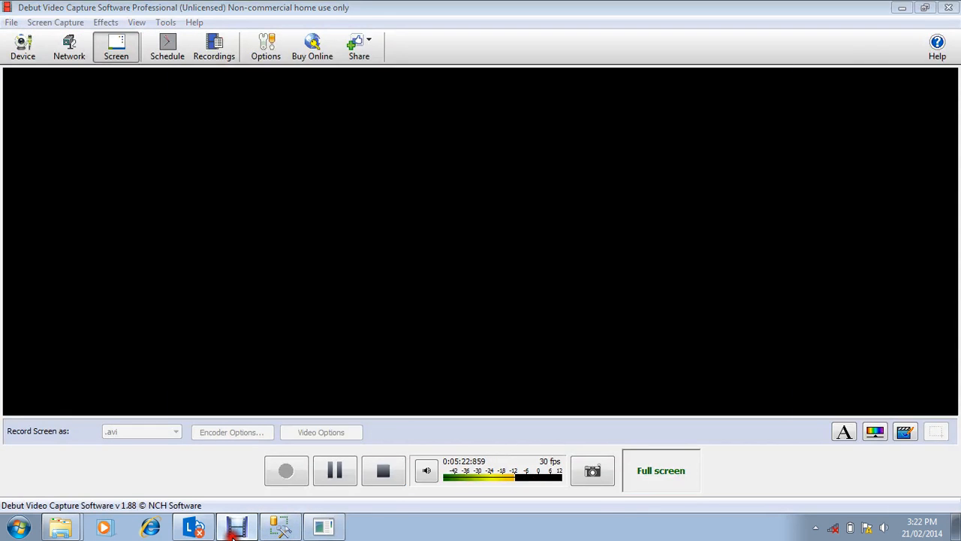
pyautogui.click(237, 530)
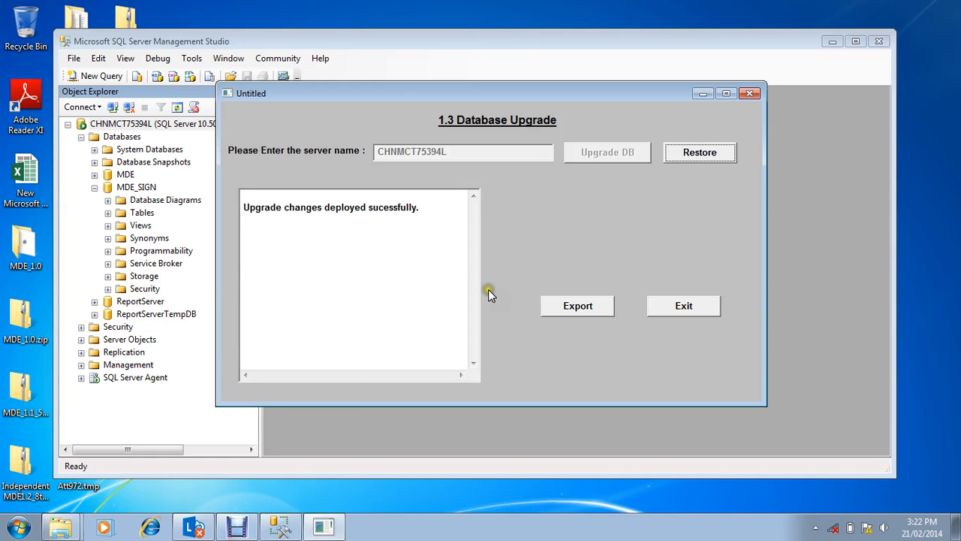
pyautogui.click(676, 306)
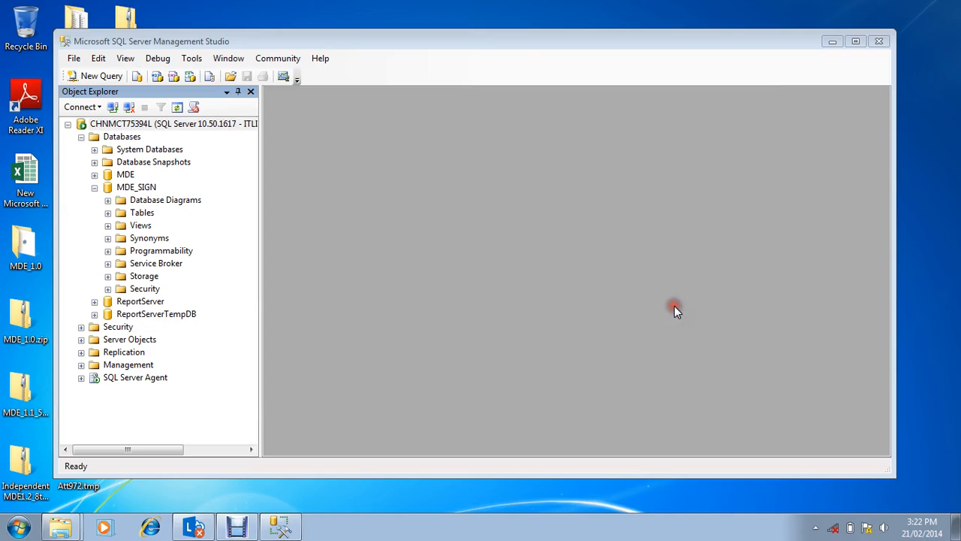
pyautogui.click(880, 43)
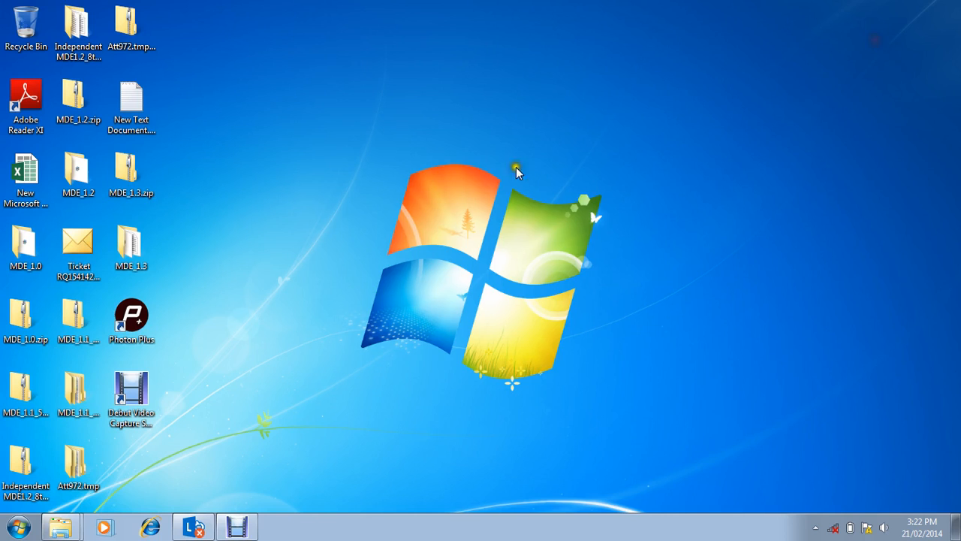
# Step: Launch MDE Admin from the MDE - Manual Data Entry program group
pyautogui.click(9, 530)
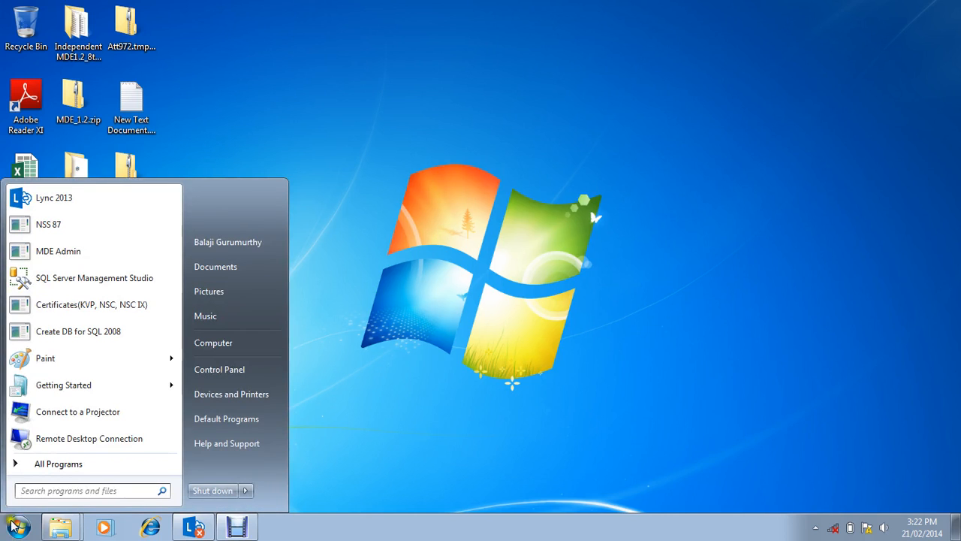
pyautogui.click(51, 464)
pyautogui.click(51, 464)
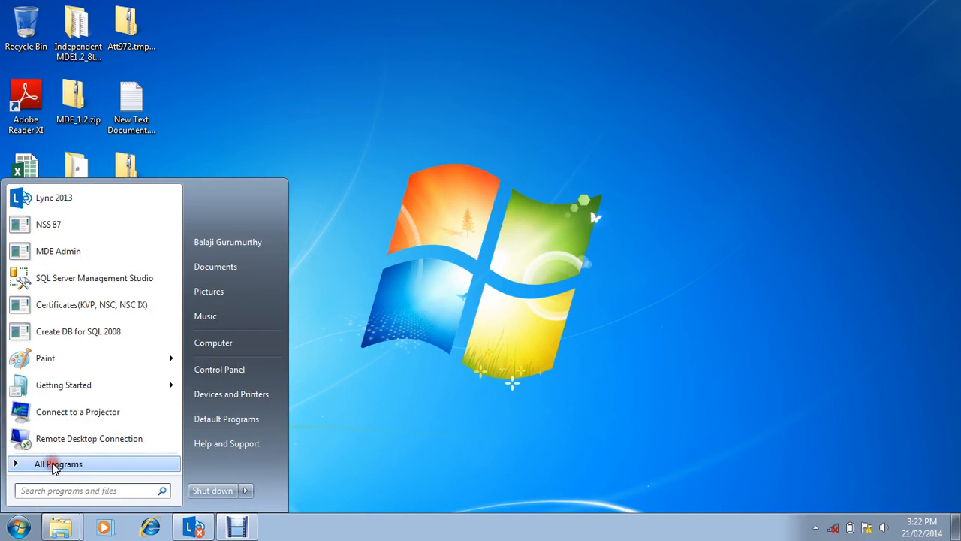
pyautogui.click(52, 464)
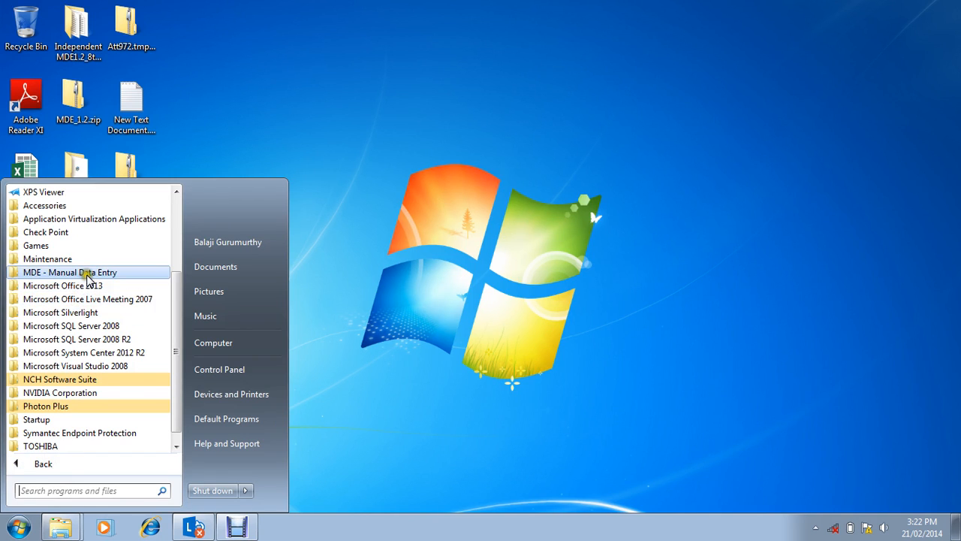
pyautogui.click(88, 275)
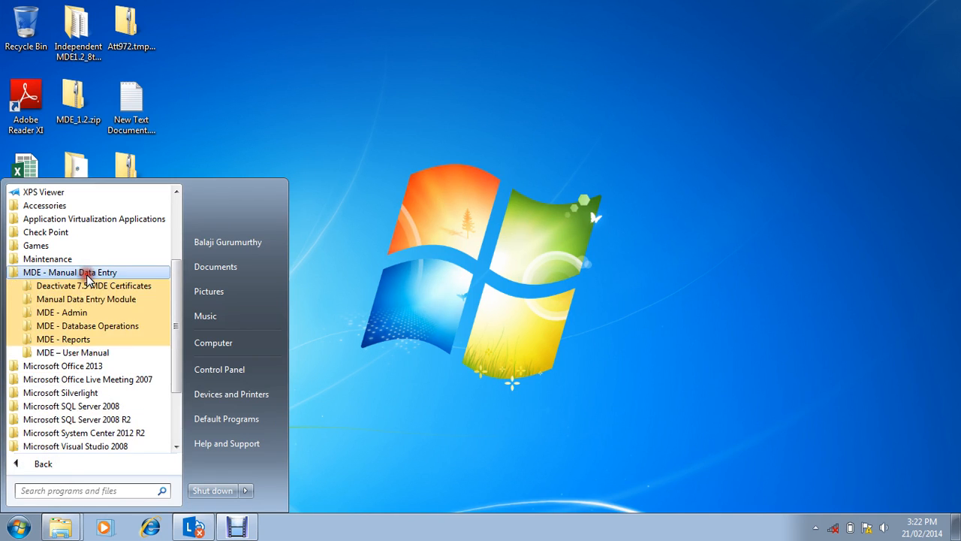
pyautogui.click(65, 314)
pyautogui.click(67, 327)
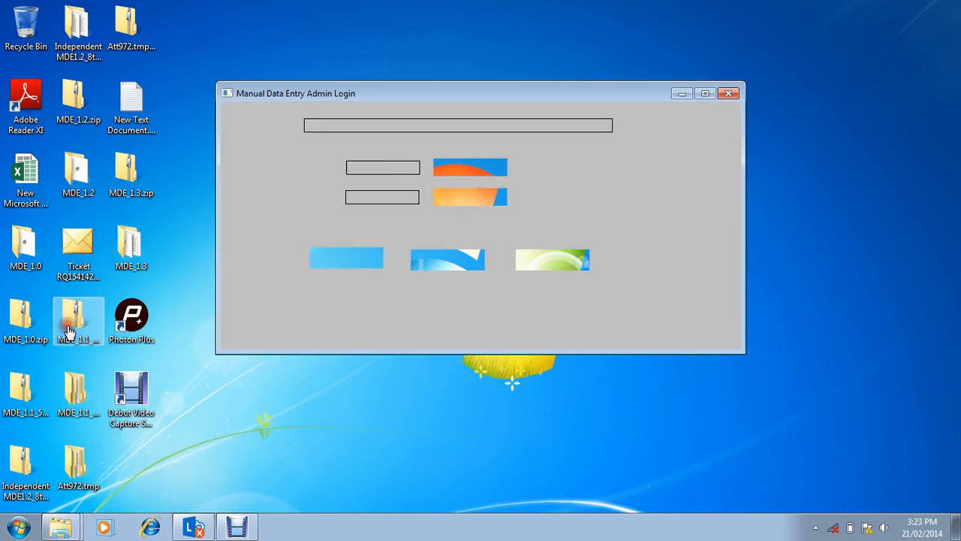
# Step: Log in to Manual Data Entry Admin as user admin with the admin password
pyautogui.write('admin')
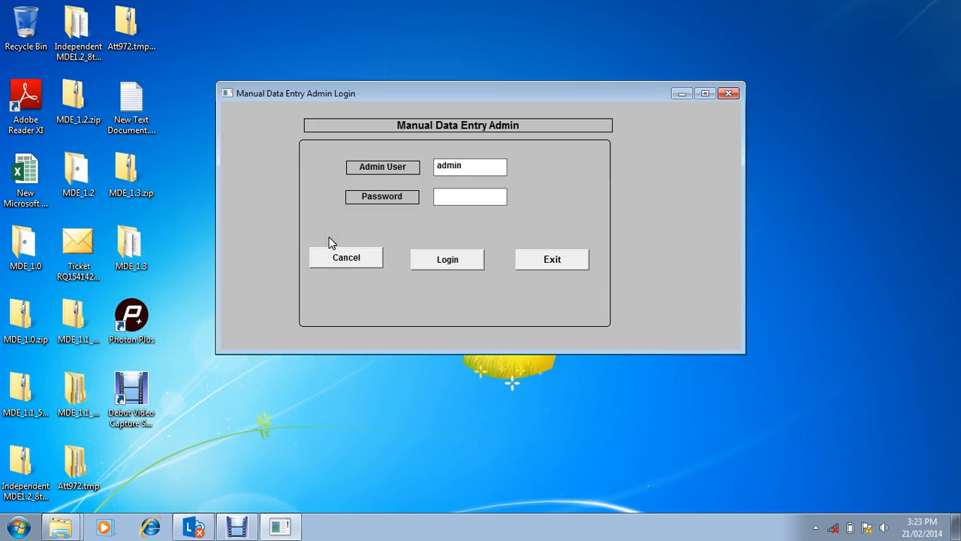
pyautogui.press('Tab')
pyautogui.write('*****')
pyautogui.click(455, 264)
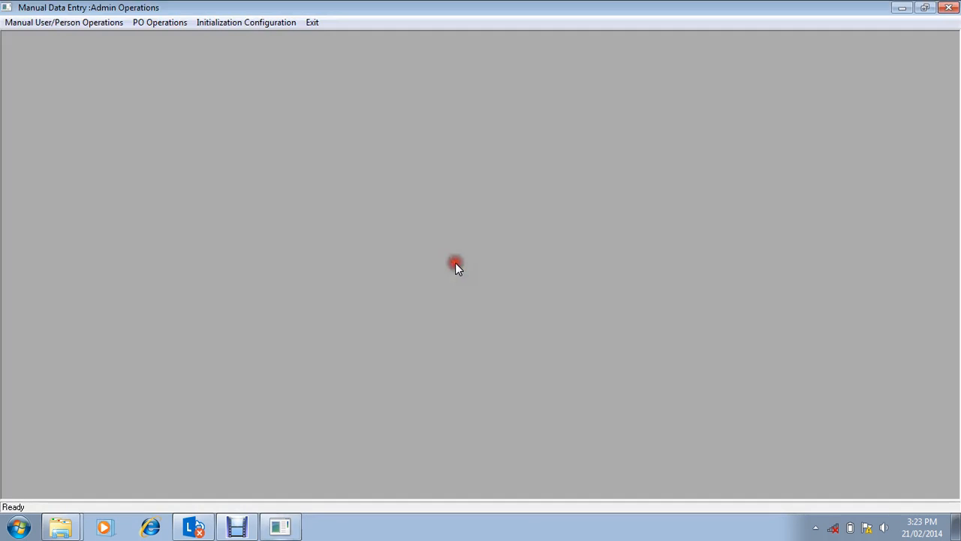
# Step: Choose Yes to remove initialization and permission levels in the Initialization Configuration, save it, acknowledge the message and close the screen
pyautogui.click(229, 24)
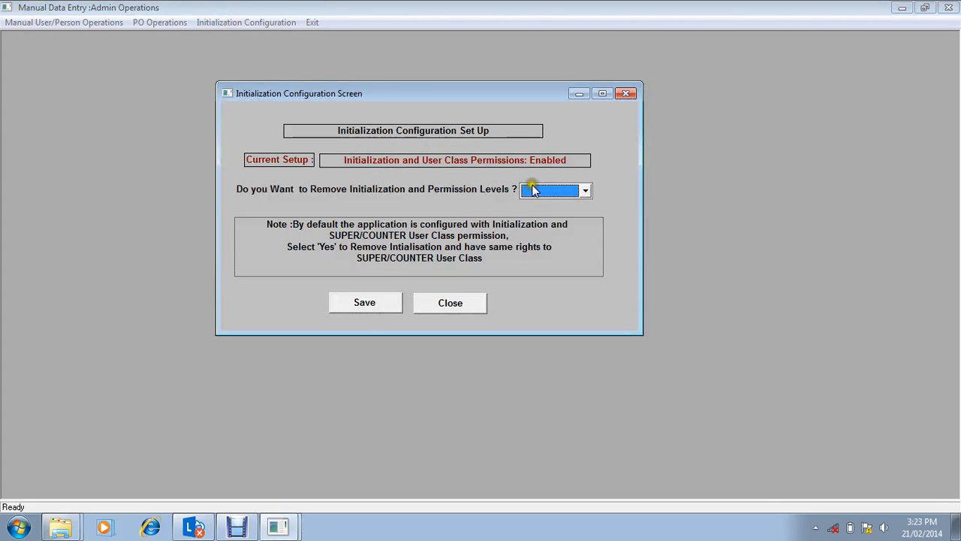
pyautogui.click(552, 191)
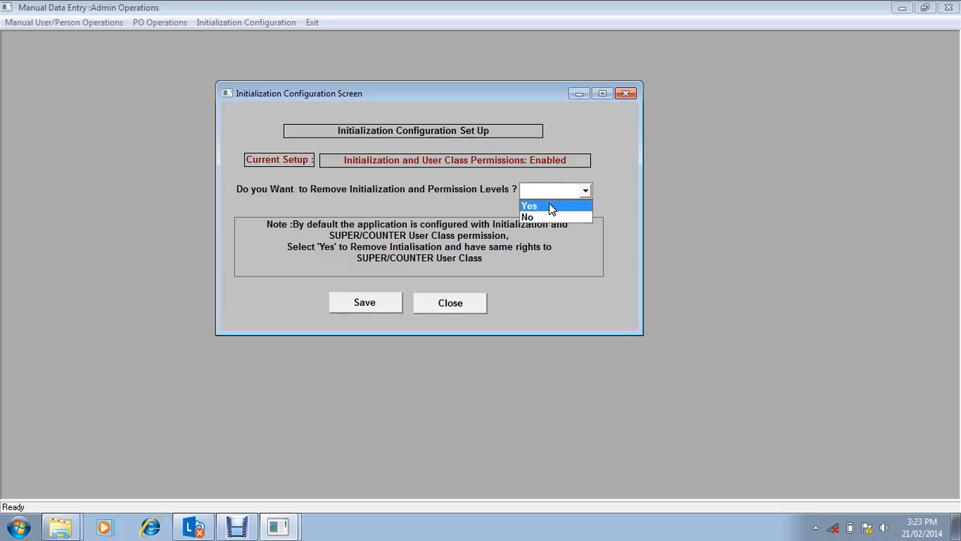
pyautogui.click(549, 205)
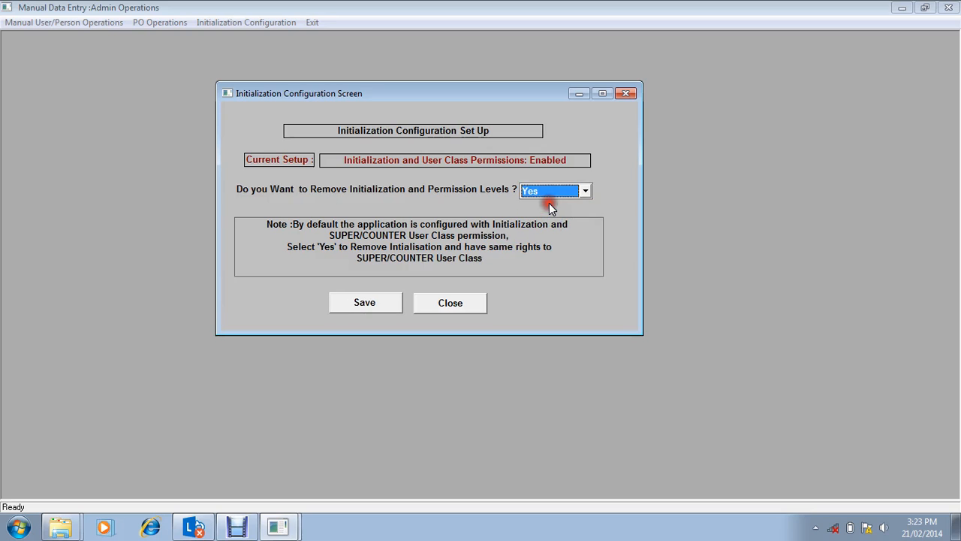
pyautogui.click(362, 303)
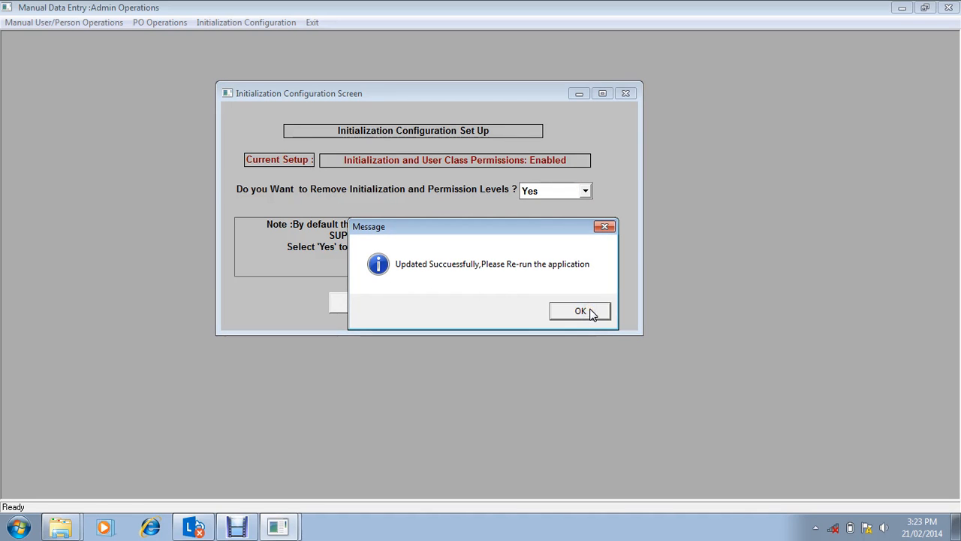
pyautogui.click(589, 310)
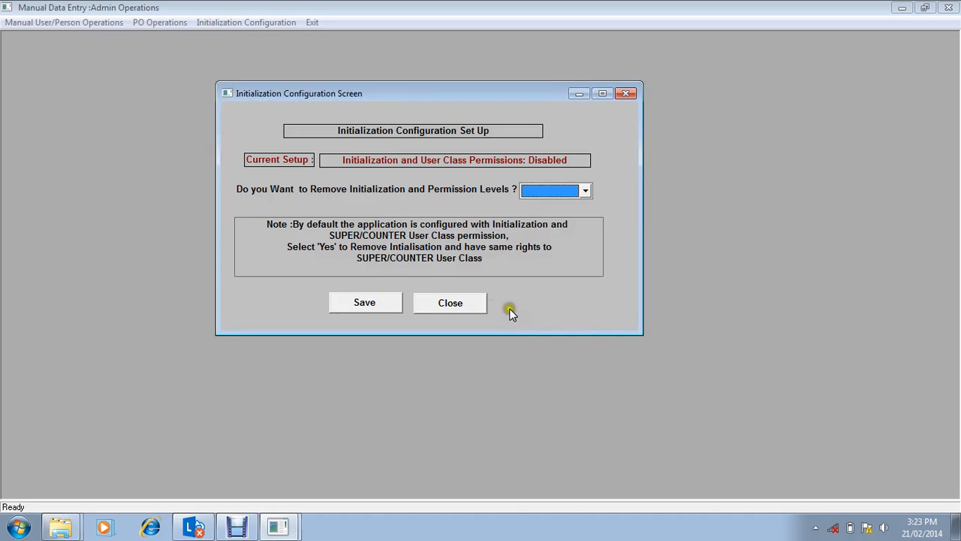
pyautogui.click(471, 305)
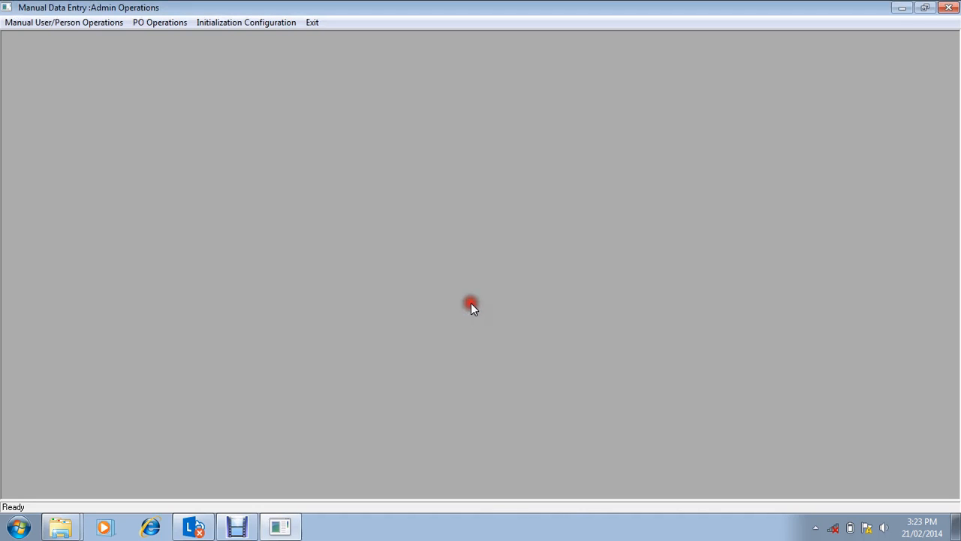
# Step: Close the Admin Operations window and relaunch MDE Admin from the MDE - Manual Data Entry program group
pyautogui.click(18, 526)
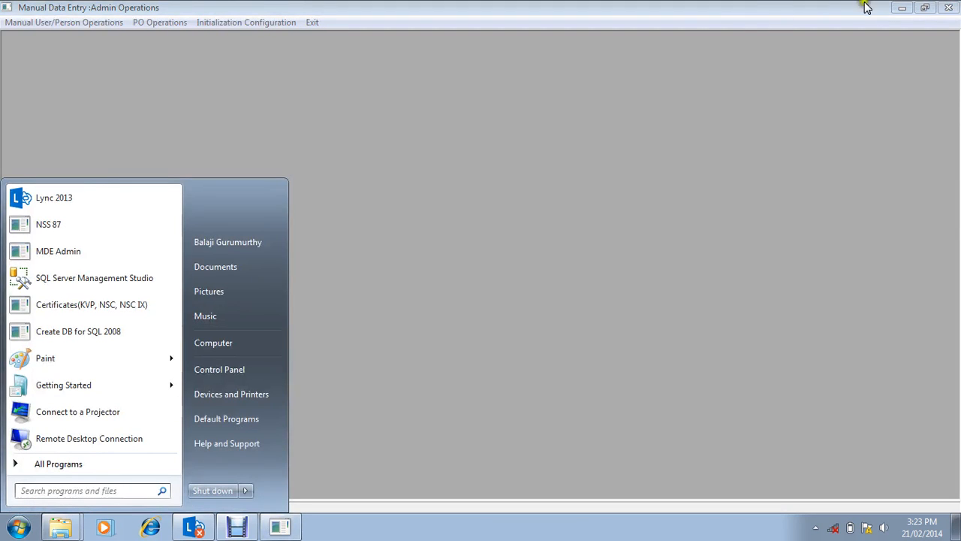
pyautogui.click(958, 4)
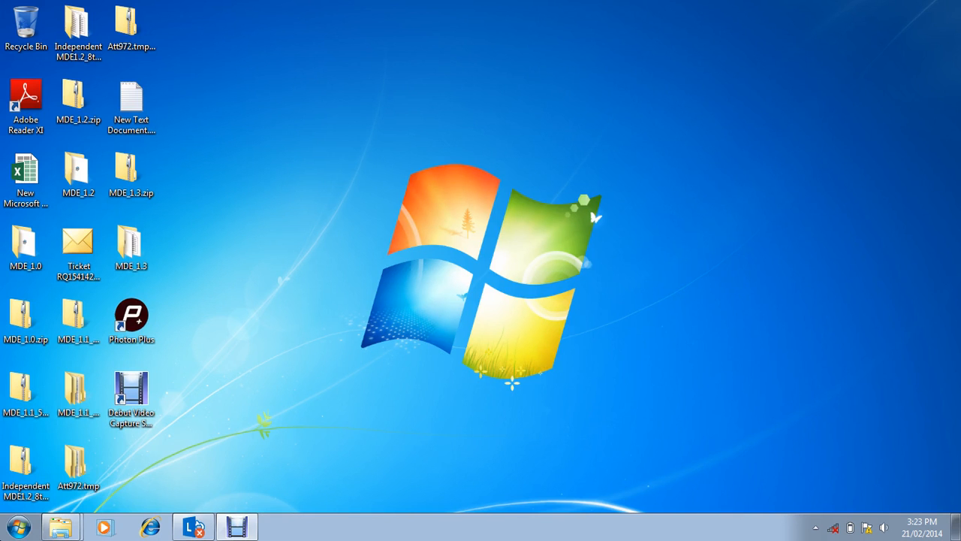
pyautogui.press('super')
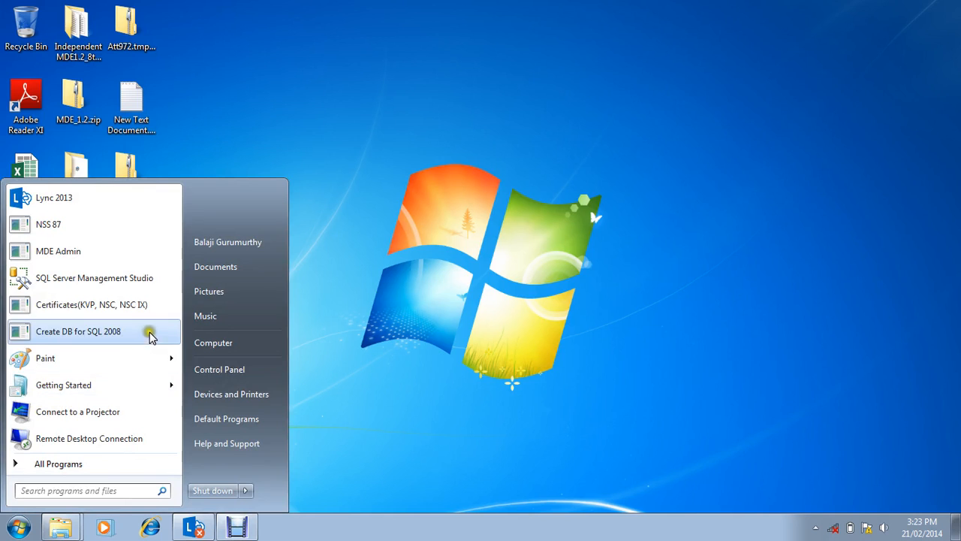
pyautogui.click(103, 464)
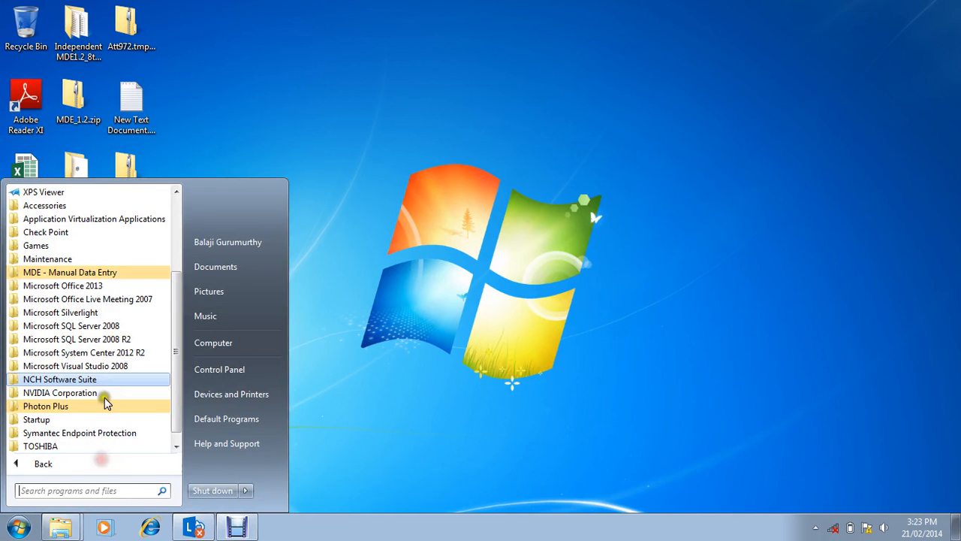
pyautogui.click(109, 272)
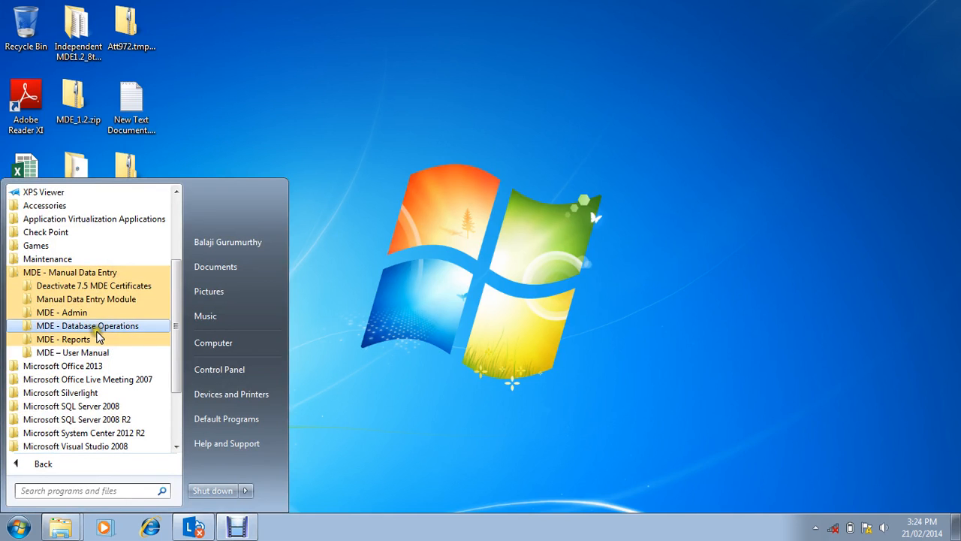
pyautogui.click(74, 311)
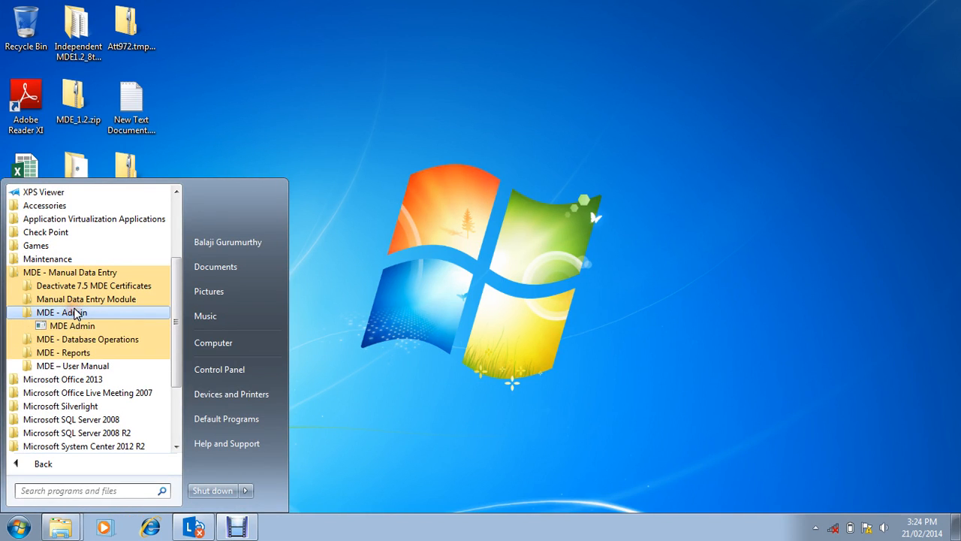
pyautogui.click(78, 325)
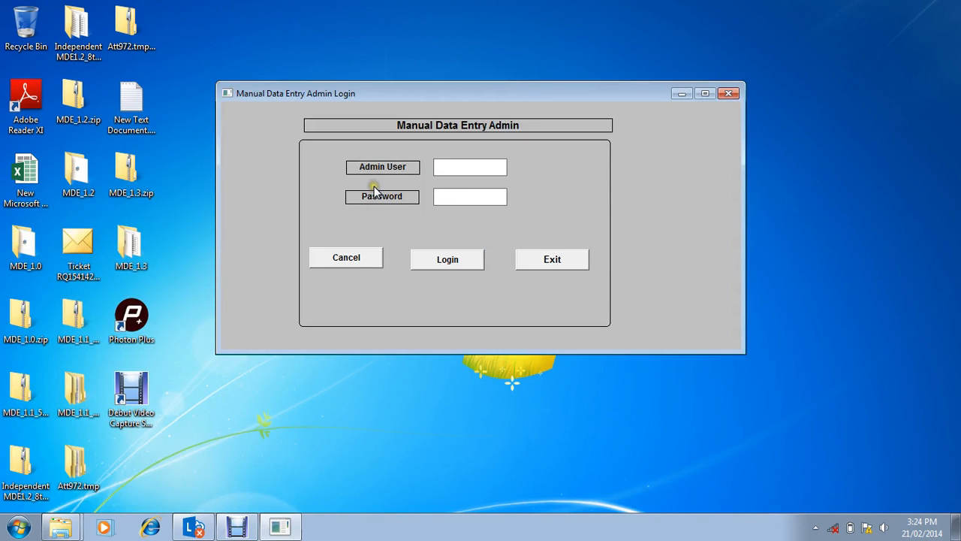
# Step: Log in again to the restarted MDE Admin as user admin, entering the admin password
pyautogui.write('amin')
pyautogui.press('BackSpace')
pyautogui.press('BackSpace')
pyautogui.press('BackSpace')
pyautogui.write('dmin')
pyautogui.press('Tab')
pyautogui.write('*****')
pyautogui.press('Tab')
pyautogui.press('Return')
# Step: Maximize the Admin Operations window and bring up the Manual Data Entry User Creation form from User Operations
pyautogui.click(73, 15)
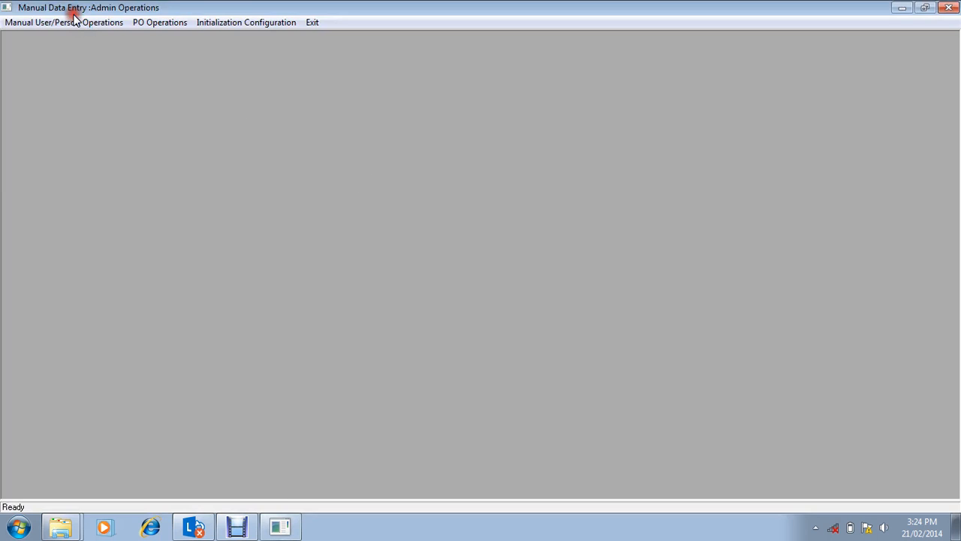
pyautogui.click(74, 15)
pyautogui.click(706, 96)
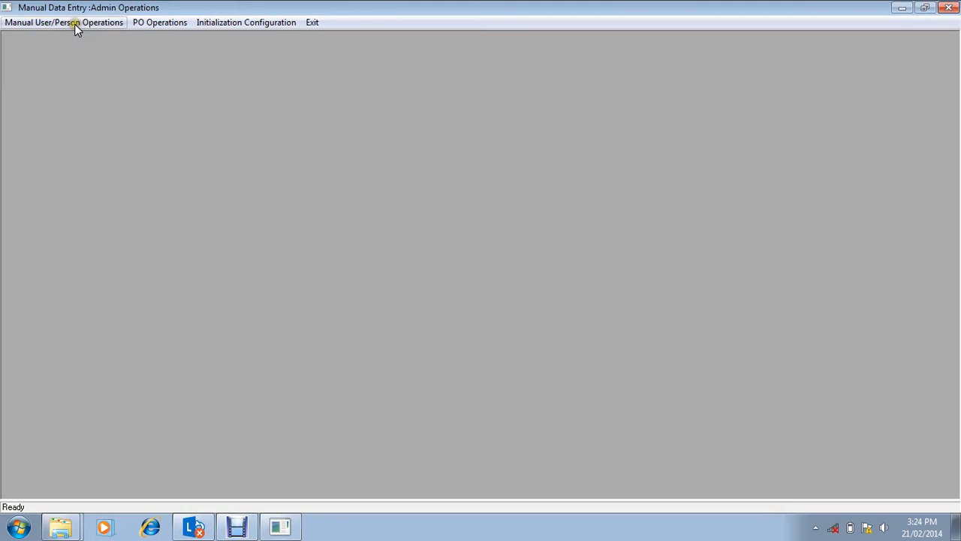
pyautogui.click(74, 24)
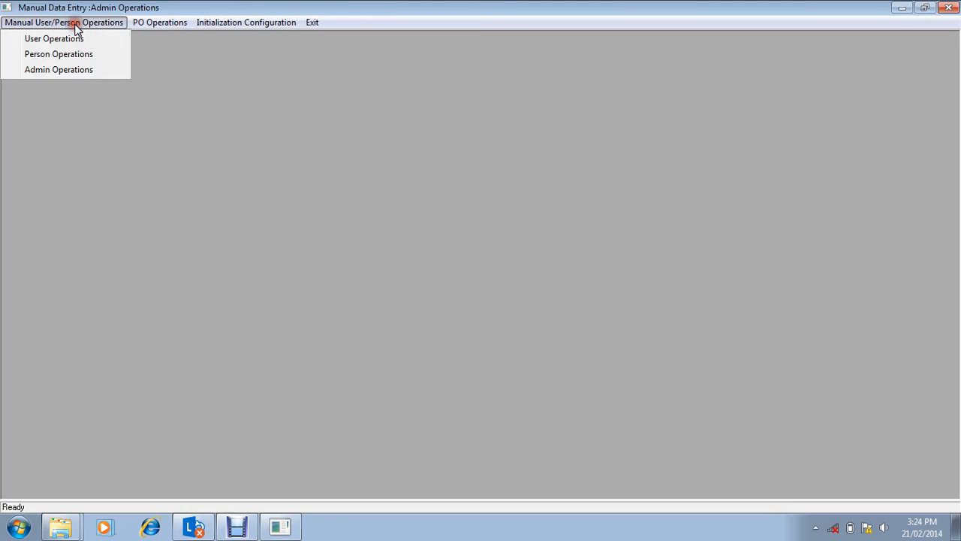
pyautogui.click(71, 36)
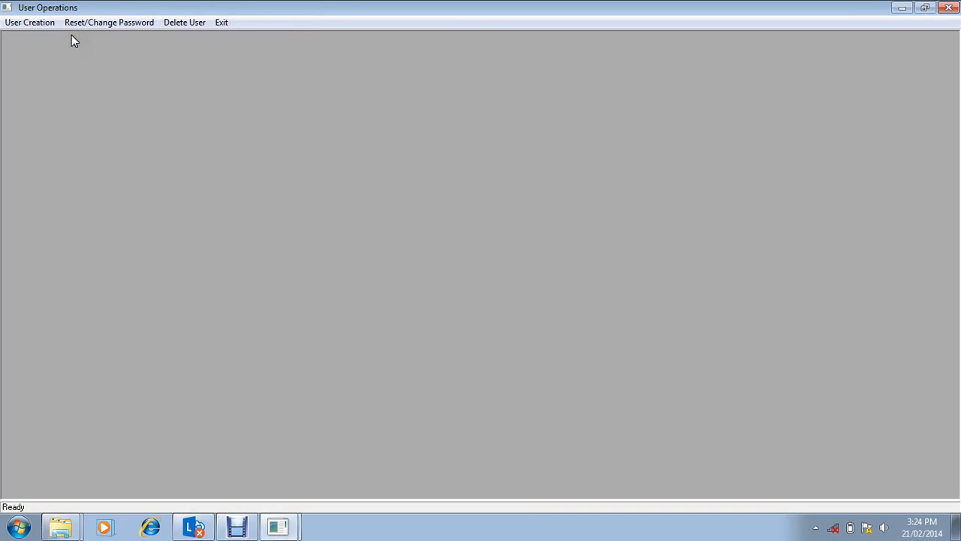
pyautogui.click(38, 23)
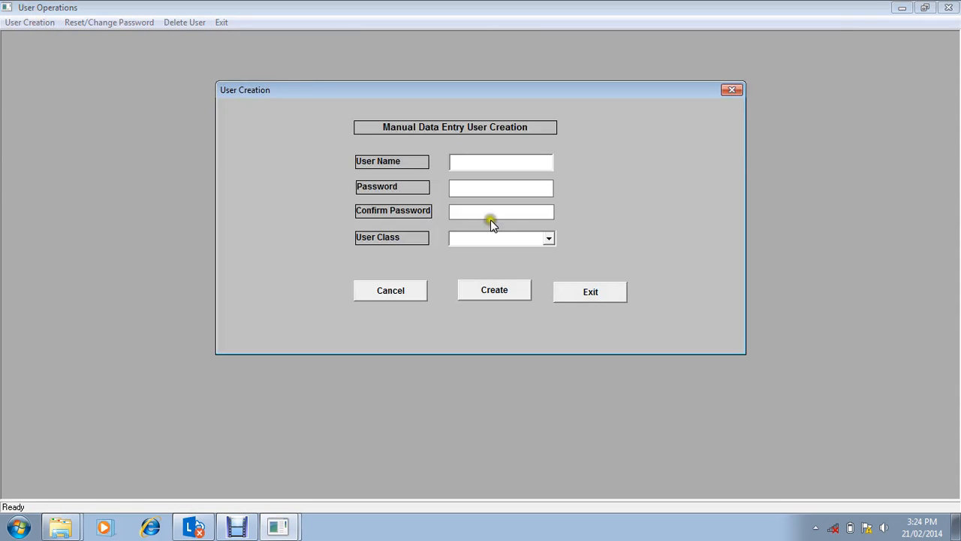
pyautogui.click(546, 239)
pyautogui.click(546, 239)
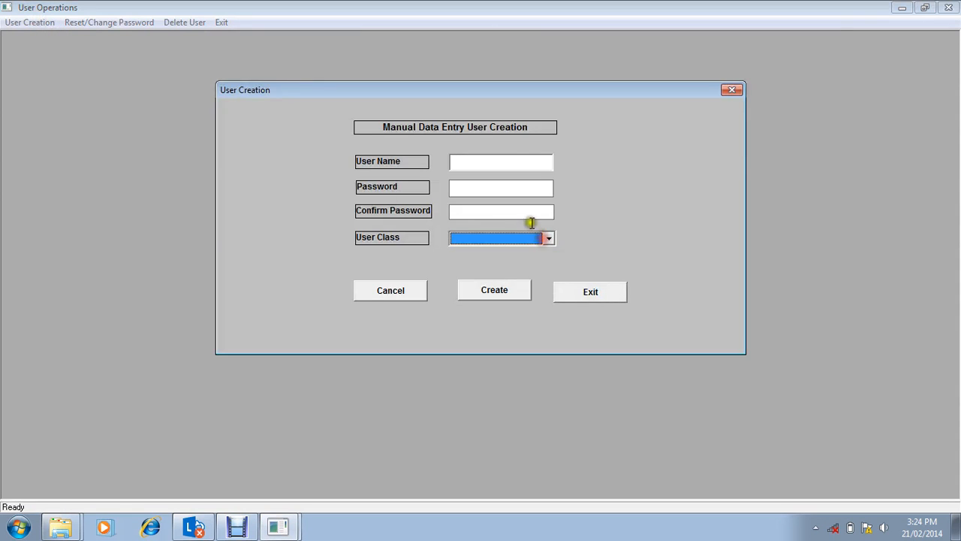
# Step: Create a user named super with a password, its confirmation and a user class, and acknowledge the message
pyautogui.click(500, 160)
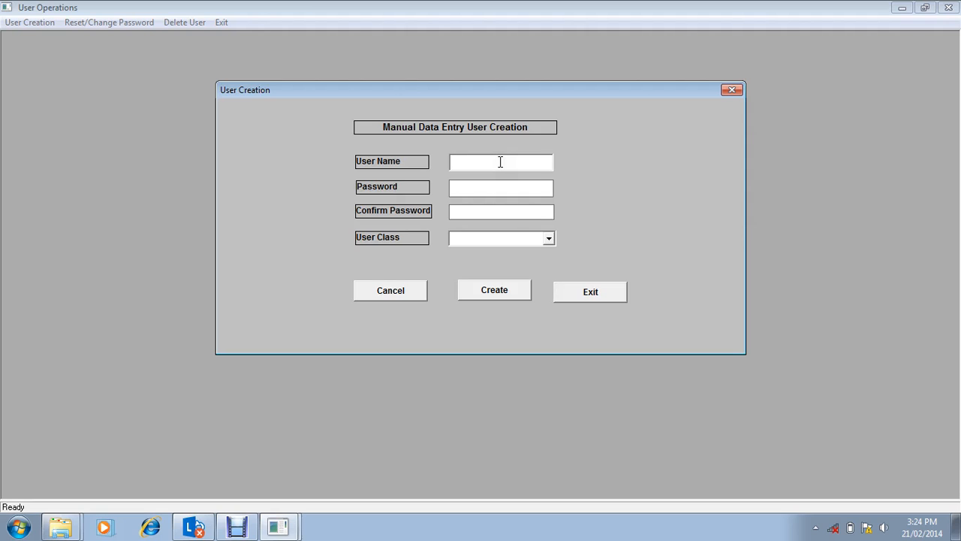
pyautogui.write('super********')
pyautogui.press('Tab')
pyautogui.write('********')
pyautogui.press('Tab')
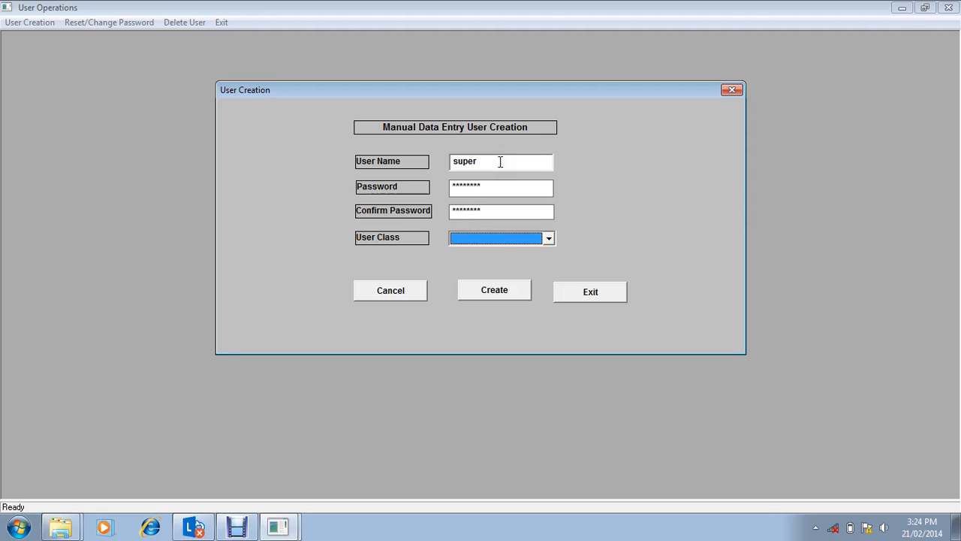
pyautogui.press('Down')
pyautogui.click(503, 292)
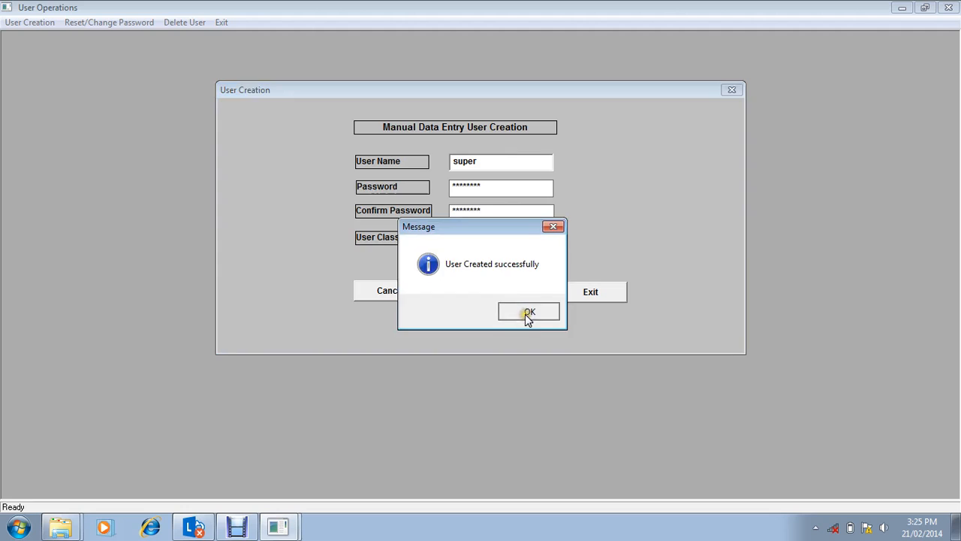
pyautogui.click(528, 314)
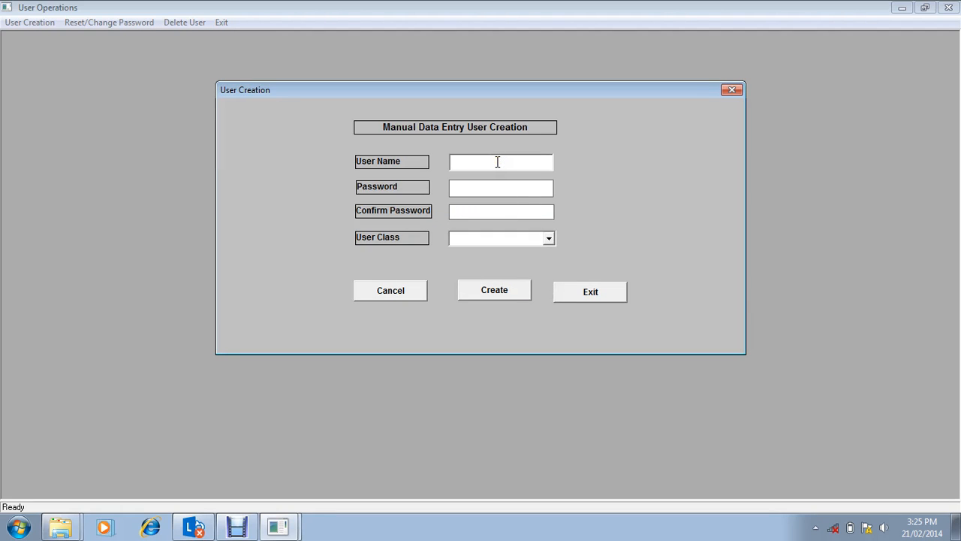
# Step: Create a user named counter in class MDATAENTRY, entering and confirming its password, and acknowledge the message
pyautogui.write('c')
pyautogui.write('ounter')
pyautogui.write('********')
pyautogui.write('********')
pyautogui.press('Tab')
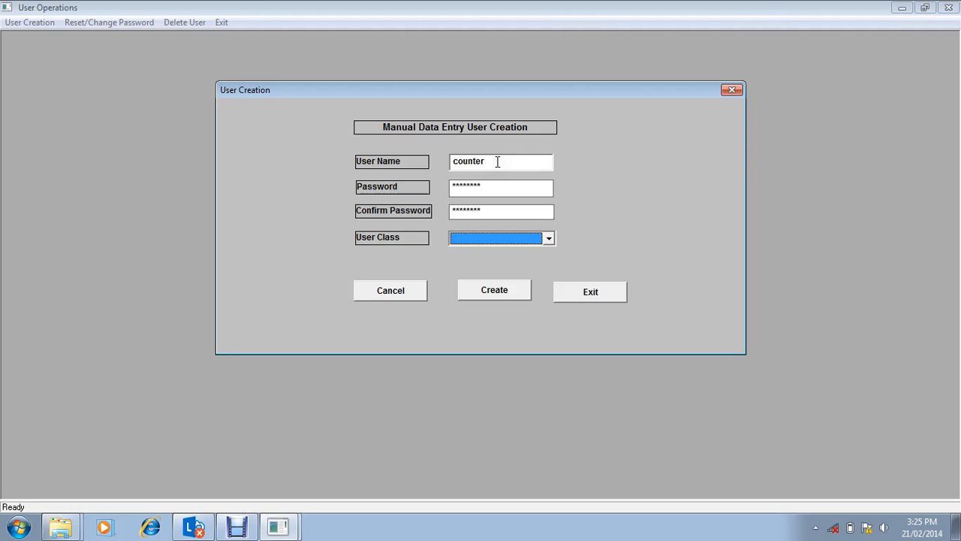
pyautogui.click(548, 238)
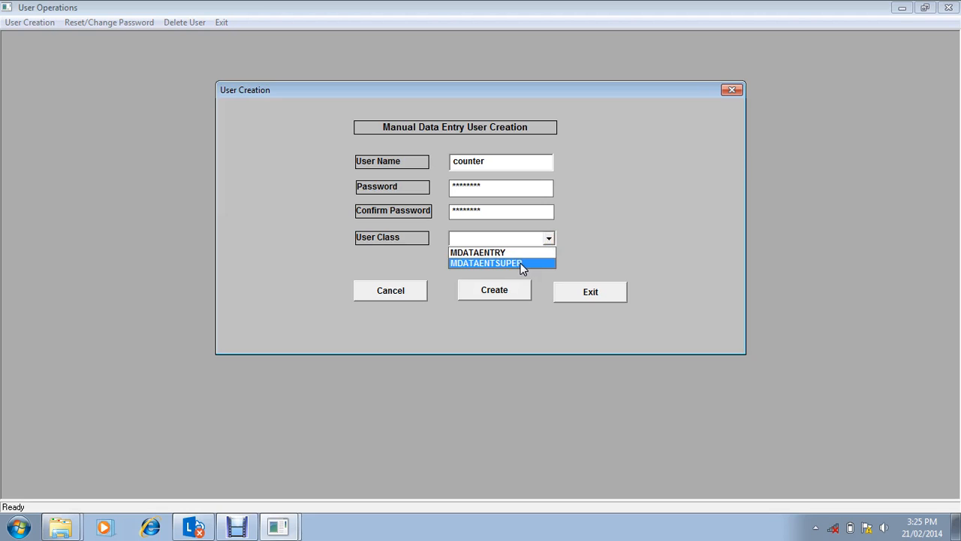
pyautogui.click(518, 253)
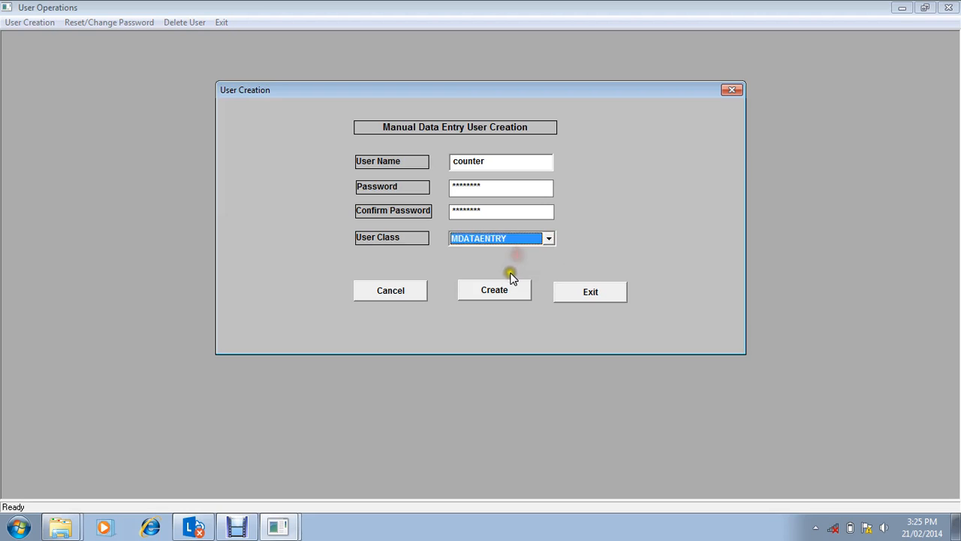
pyautogui.click(502, 291)
pyautogui.click(526, 311)
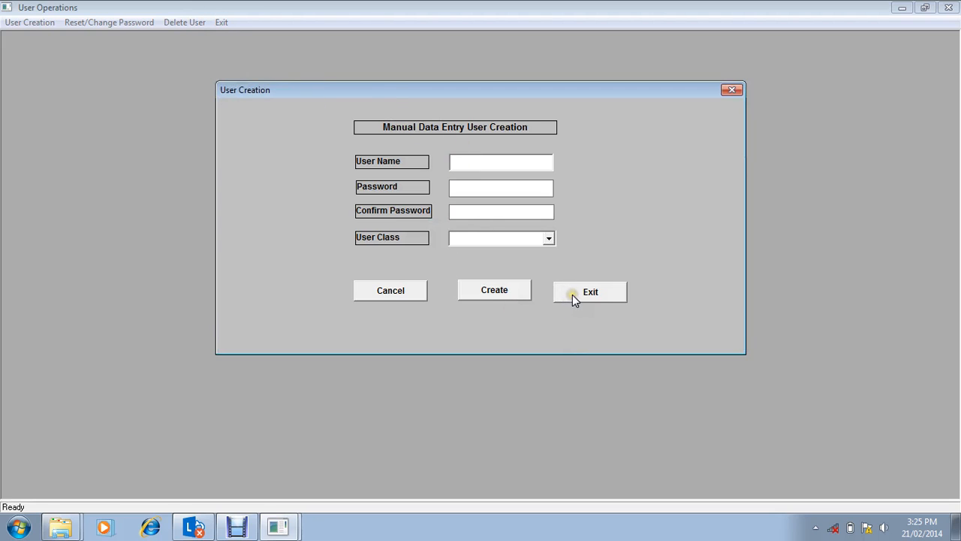
pyautogui.write('super')
pyautogui.press('Tab')
pyautogui.press('Tab')
pyautogui.press('Tab')
pyautogui.press('Tab')
pyautogui.click(573, 291)
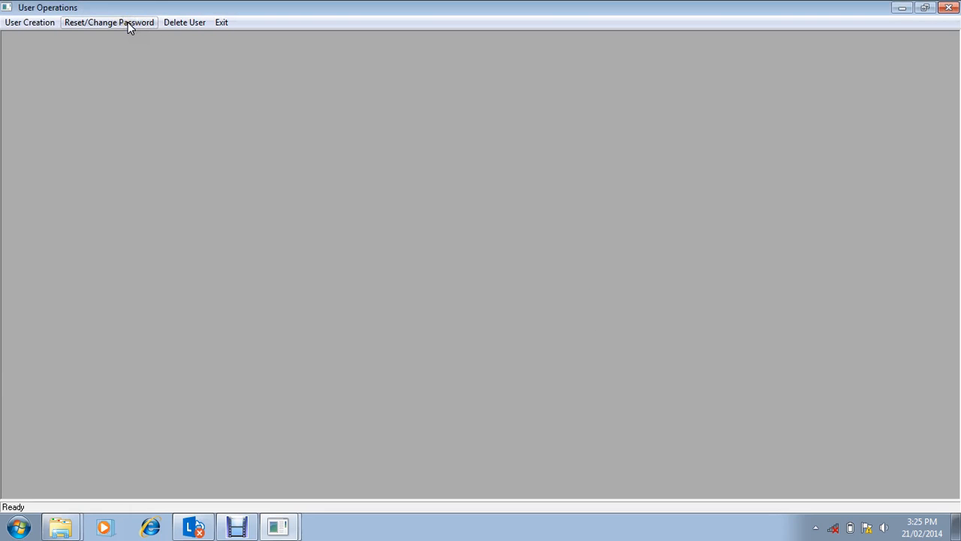
# Step: Delete the user super, confirming the deletion, and close the Delete User form
pyautogui.click(196, 24)
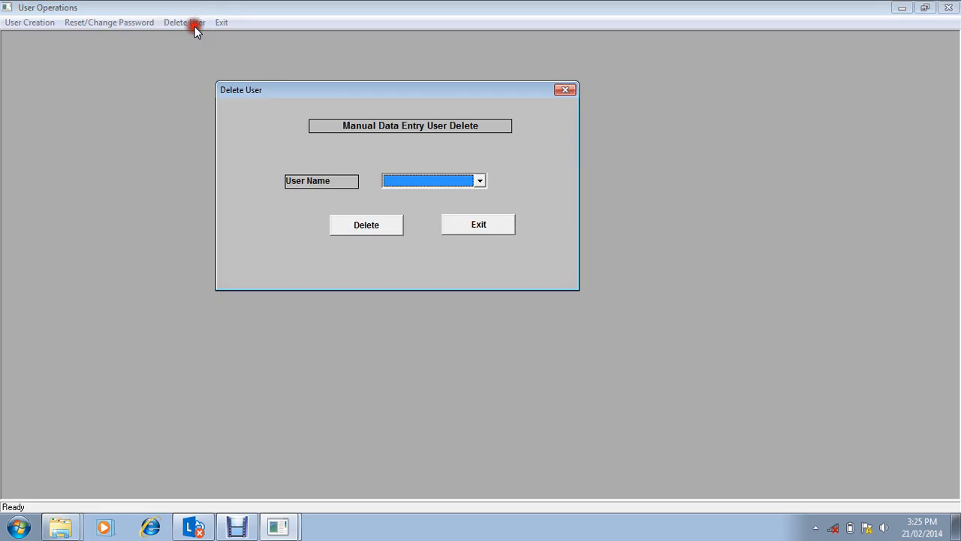
pyautogui.click(479, 183)
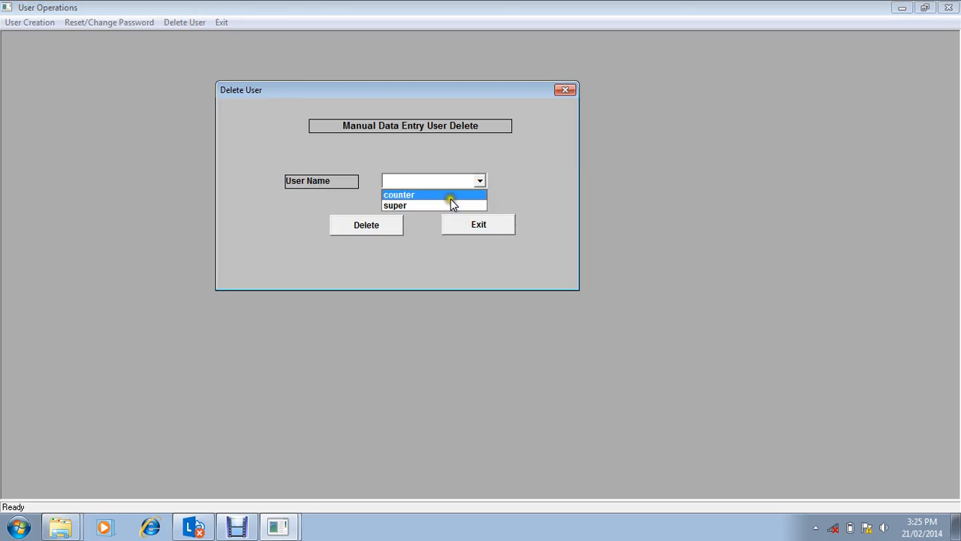
pyautogui.click(450, 205)
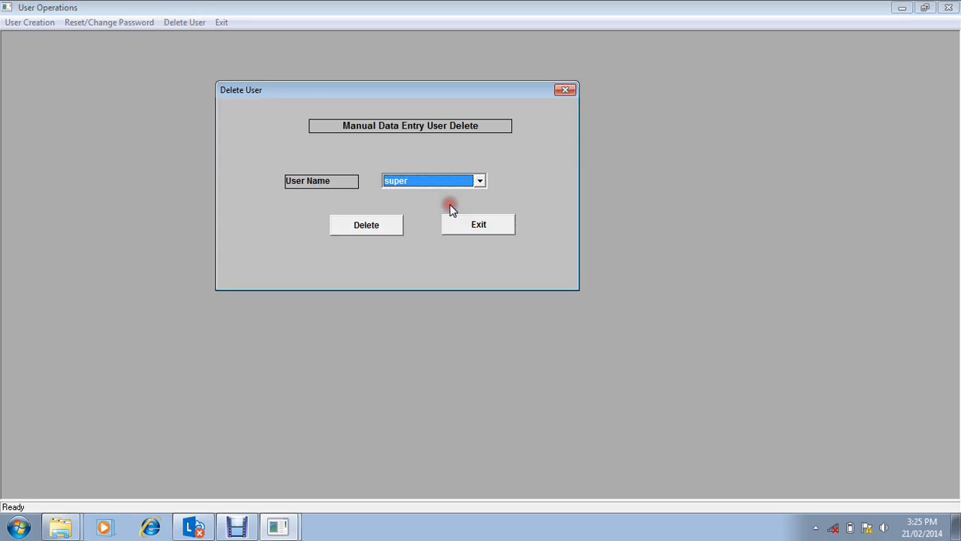
pyautogui.click(397, 225)
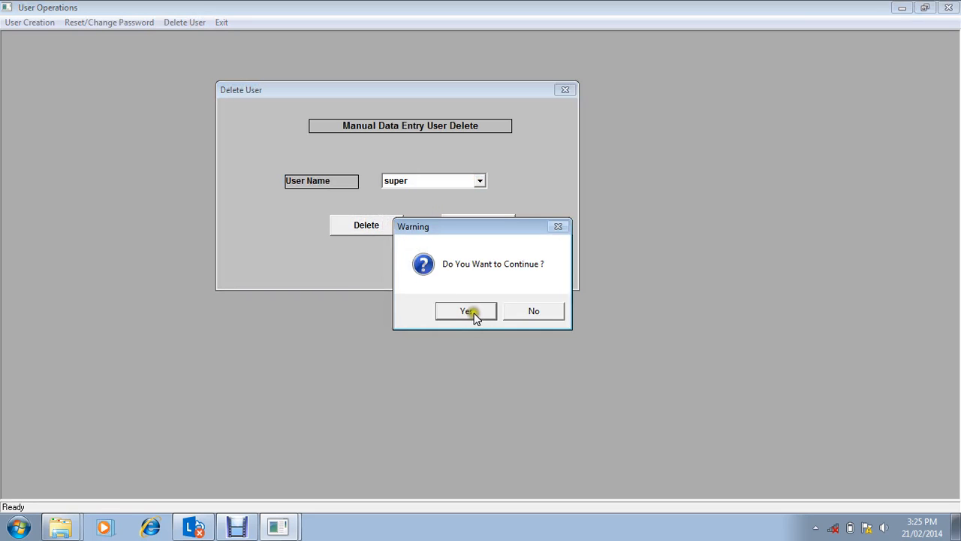
pyautogui.click(472, 311)
pyautogui.click(526, 312)
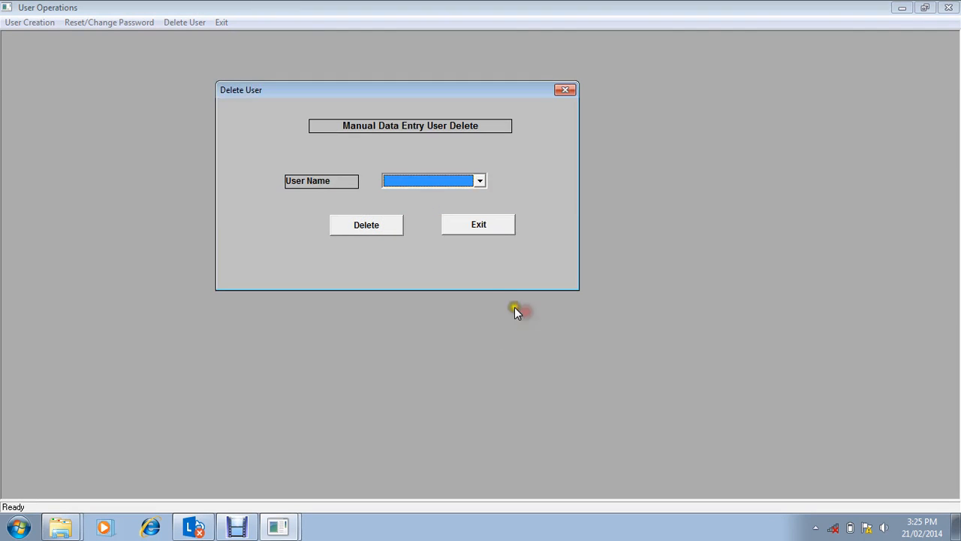
pyautogui.click(496, 222)
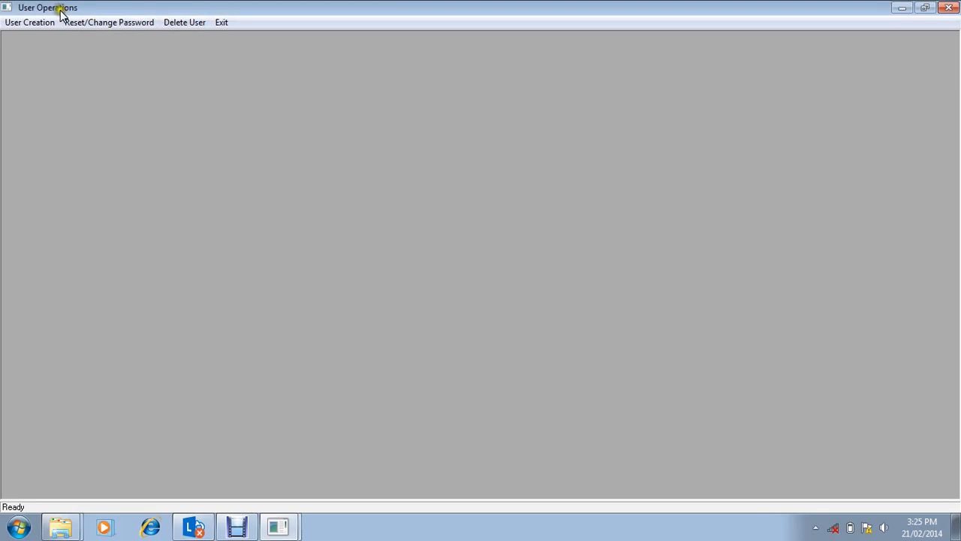
# Step: Create the user super in class MDATAENTSUPER, entering and confirming its password, and exit User Operations
pyautogui.click(31, 22)
pyautogui.write('s')
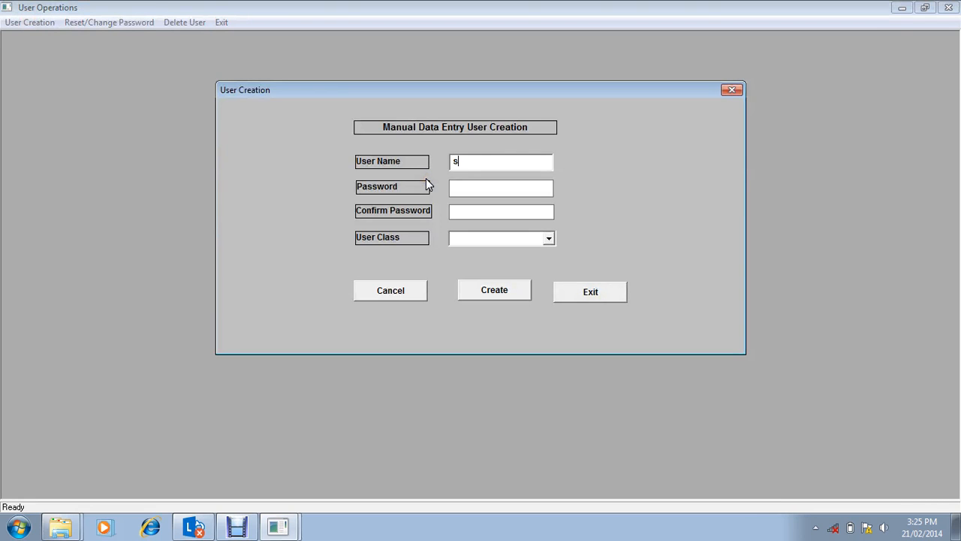
pyautogui.write('uper')
pyautogui.write('********')
pyautogui.write('********')
pyautogui.press('Tab')
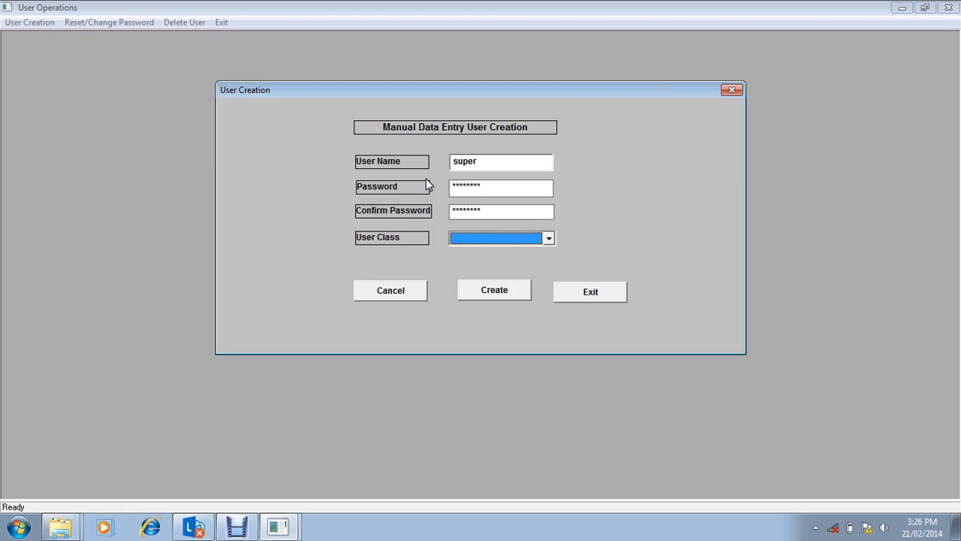
pyautogui.press('Down')
pyautogui.press('Down')
pyautogui.click(484, 290)
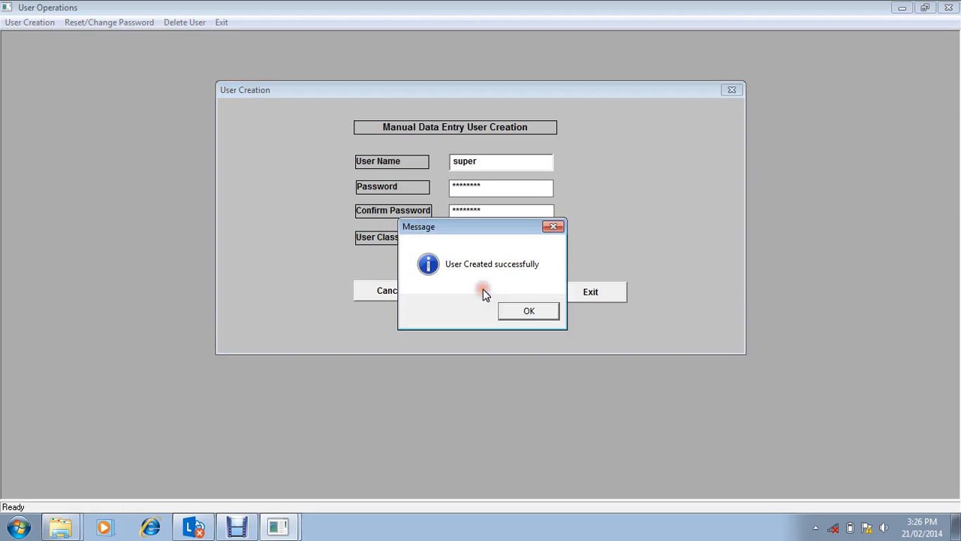
pyautogui.click(527, 311)
pyautogui.click(599, 297)
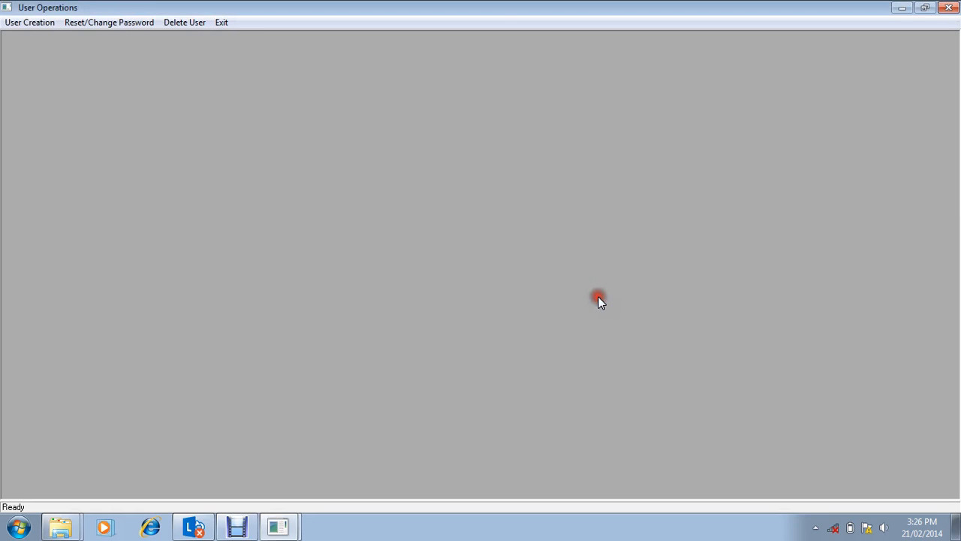
pyautogui.click(222, 22)
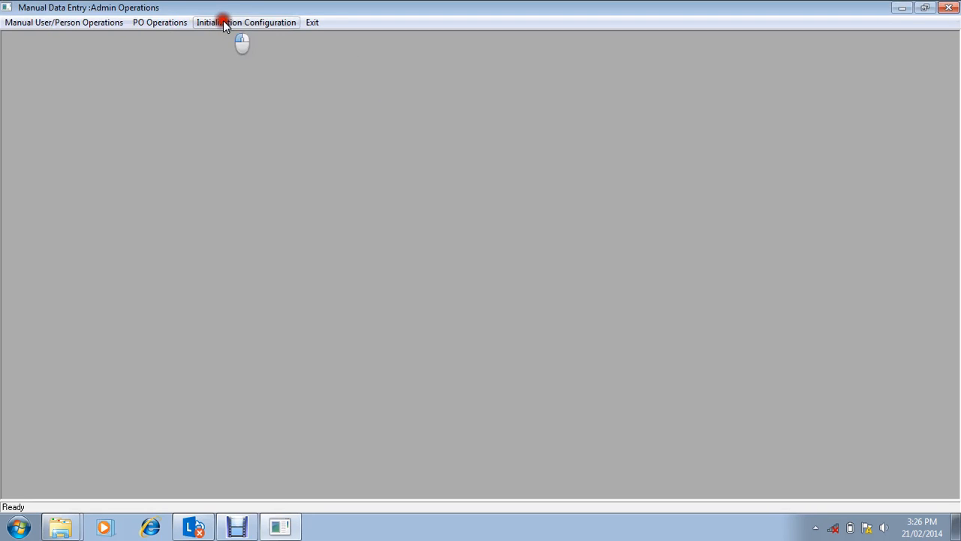
# Step: Create a person named vendor1 in Person Operations, entering and confirming its password, and acknowledge the message
pyautogui.click(80, 22)
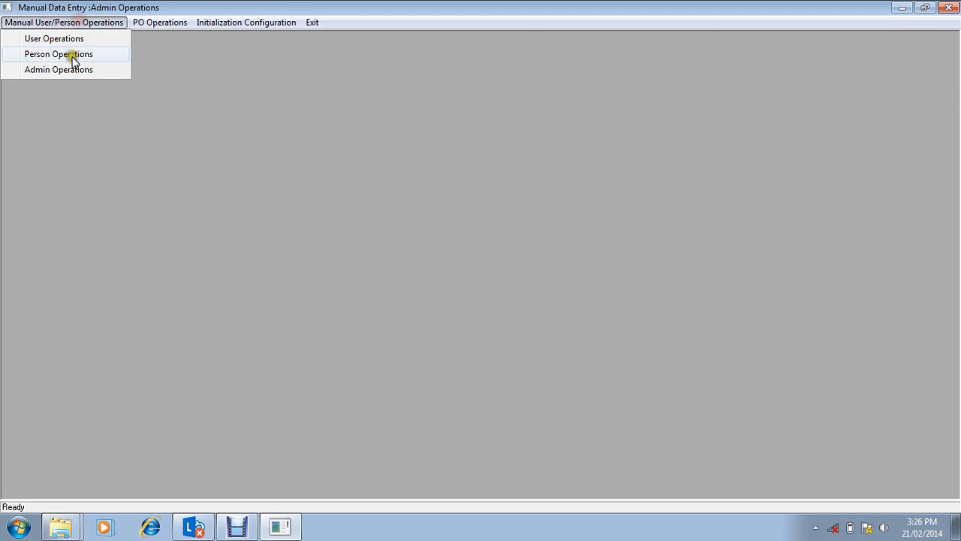
pyautogui.click(72, 58)
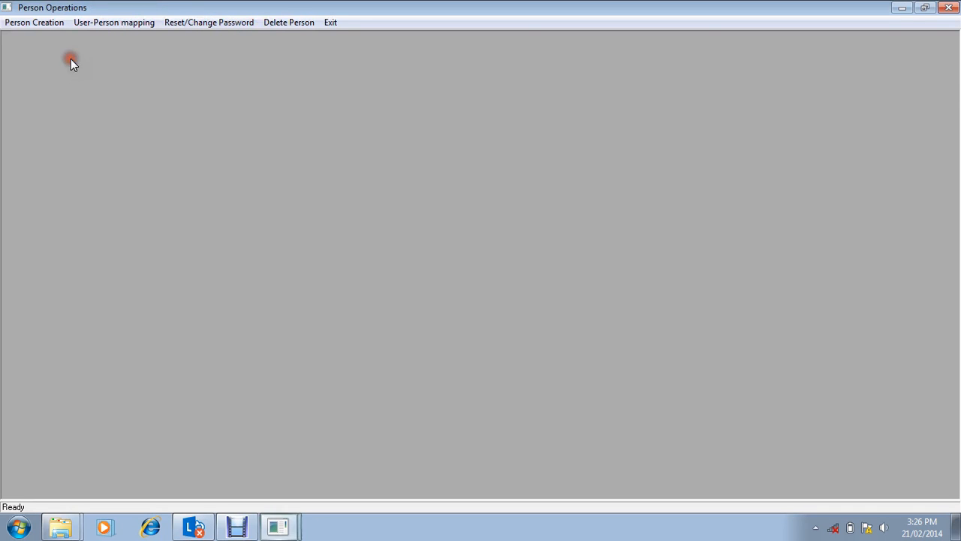
pyautogui.click(12, 24)
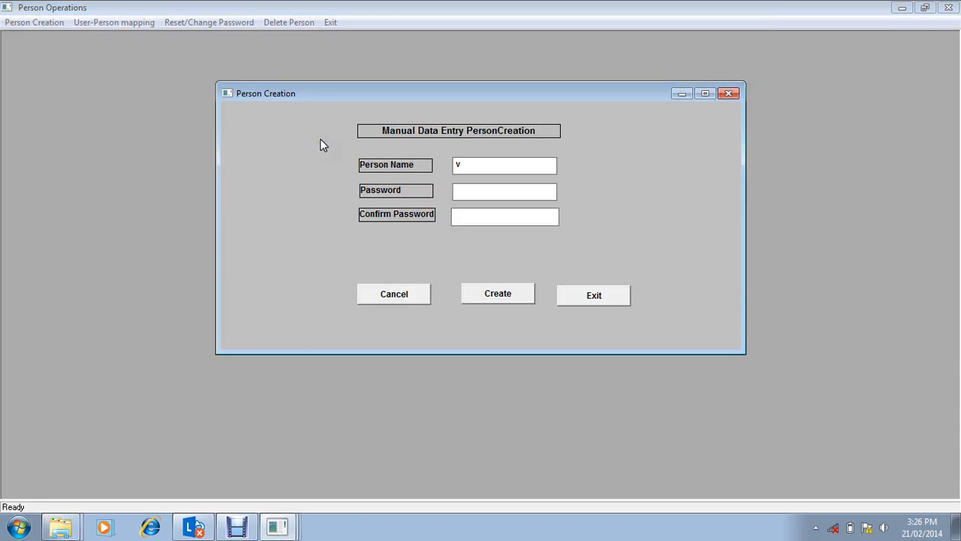
pyautogui.write('*******')
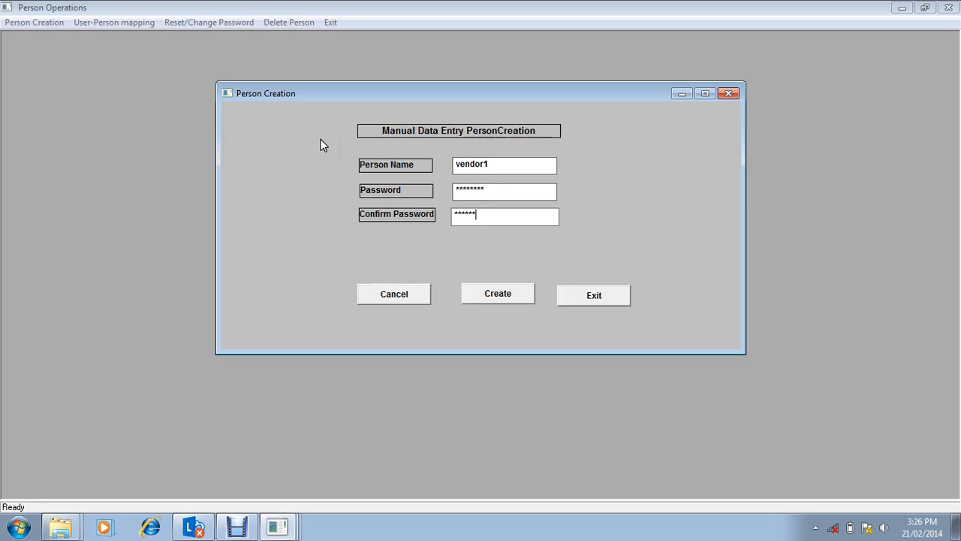
pyautogui.click(501, 293)
pyautogui.click(530, 311)
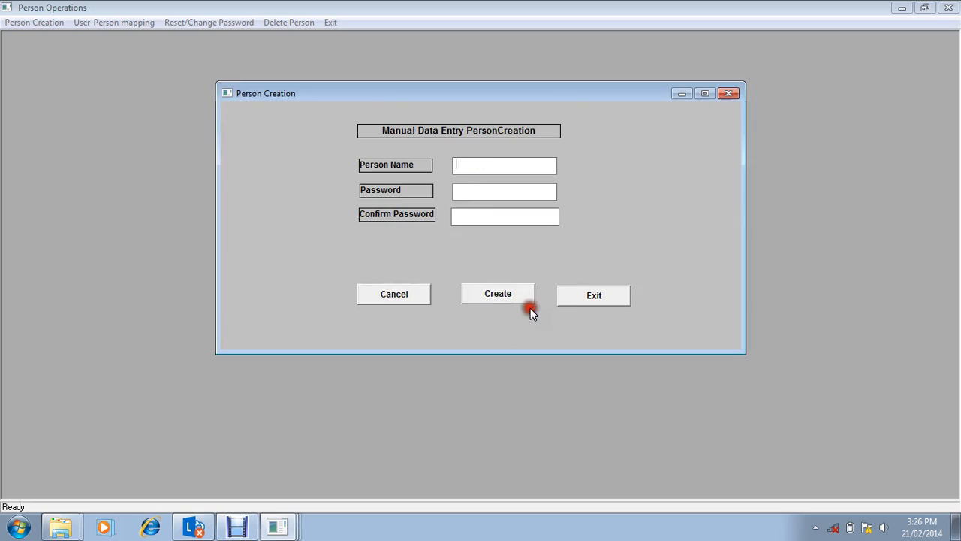
# Step: Create a person named vendor2, entering and confirming its password, and close the Person Creation form
pyautogui.write('vendor2')
pyautogui.press('Tab')
pyautogui.write('*')
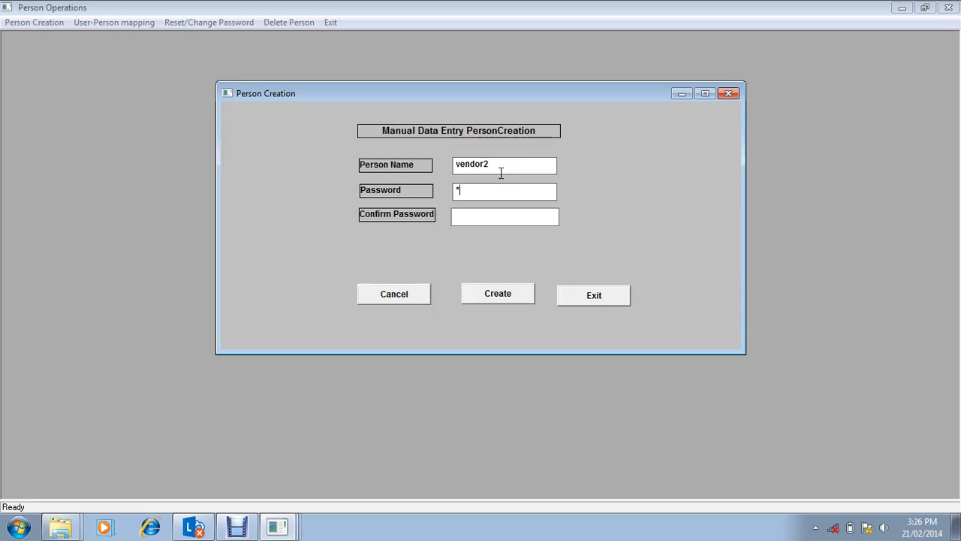
pyautogui.write('**************')
pyautogui.click(483, 294)
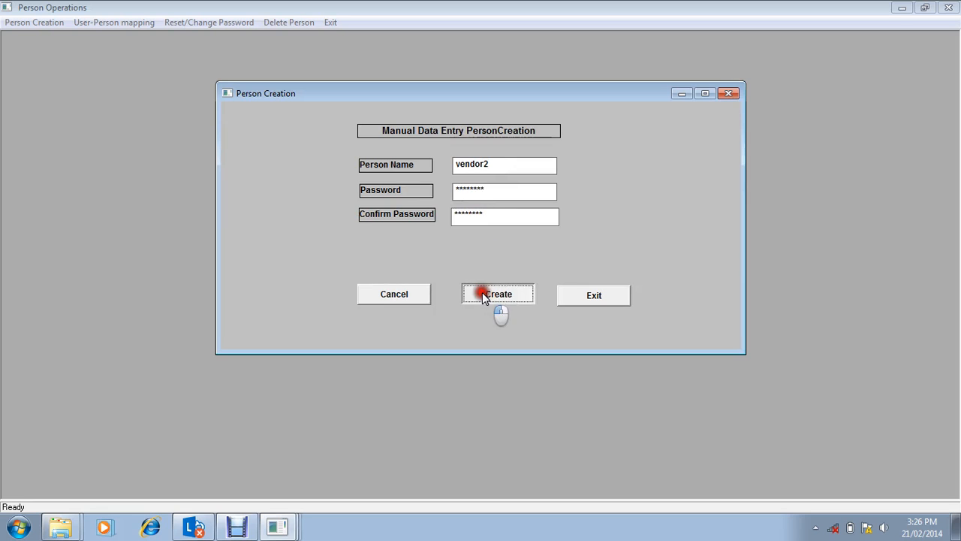
pyautogui.click(531, 311)
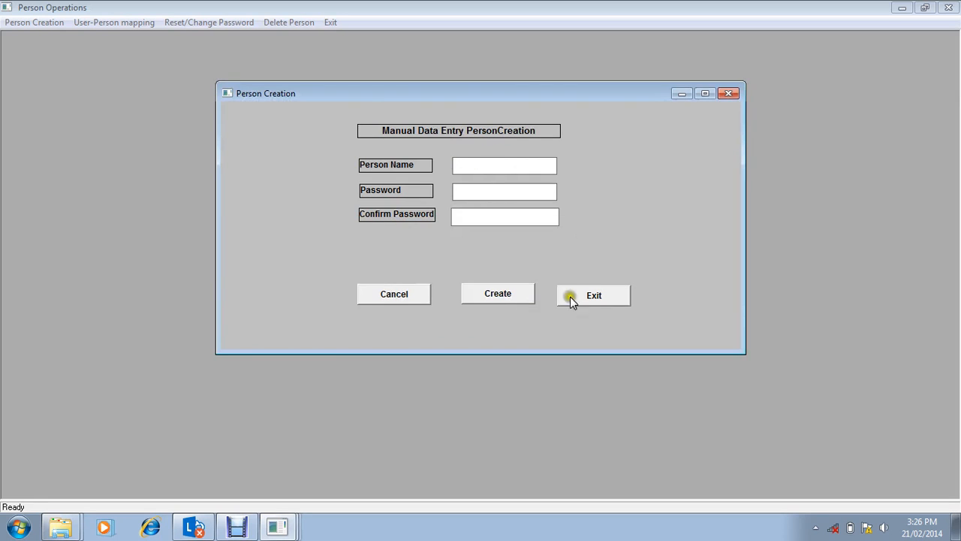
pyautogui.click(602, 295)
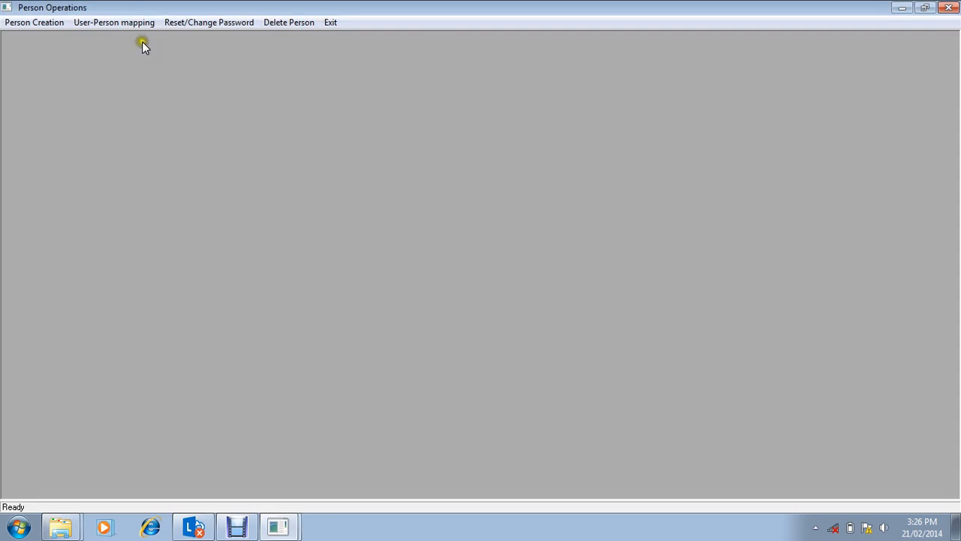
# Step: Map the person vendor1 to the users counter and super, and acknowledge the message
pyautogui.click(131, 23)
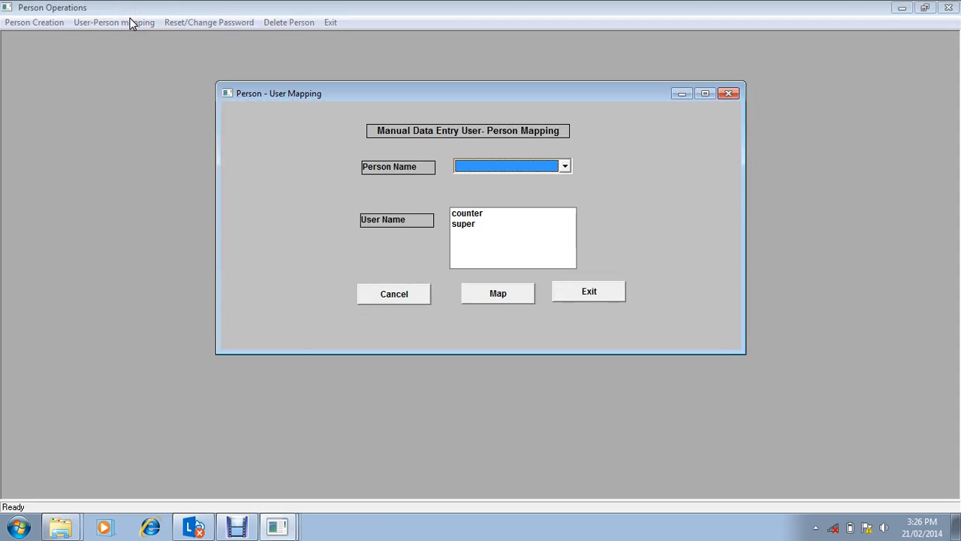
pyautogui.click(565, 167)
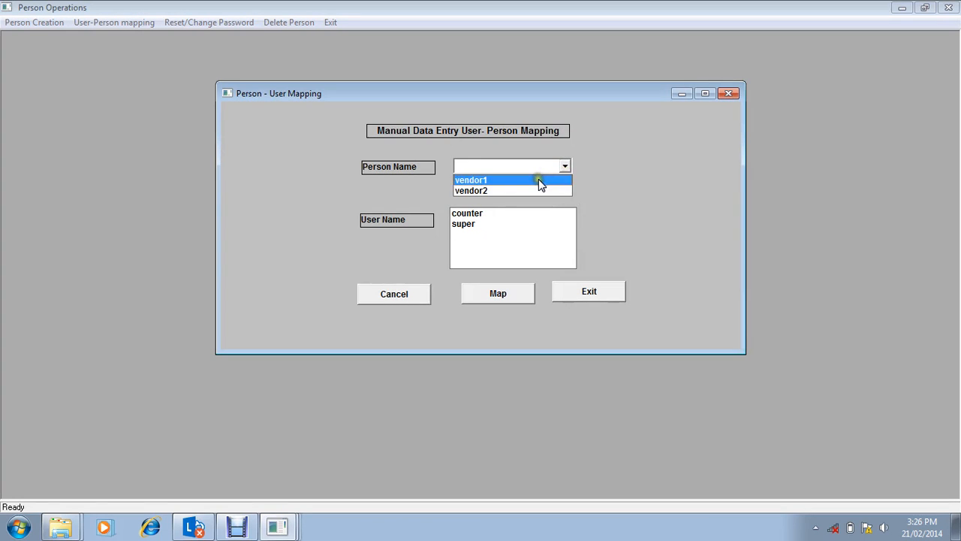
pyautogui.click(538, 179)
pyautogui.click(474, 214)
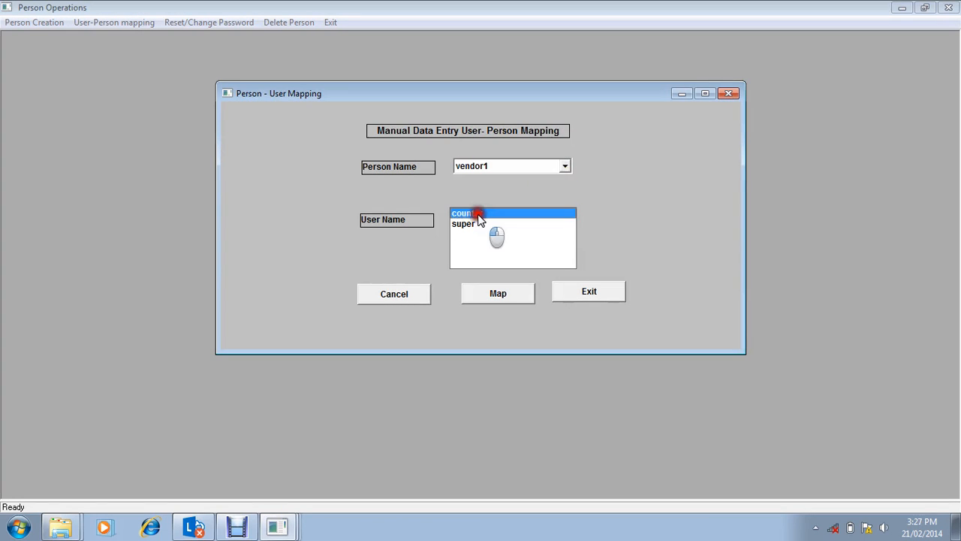
pyautogui.click(498, 300)
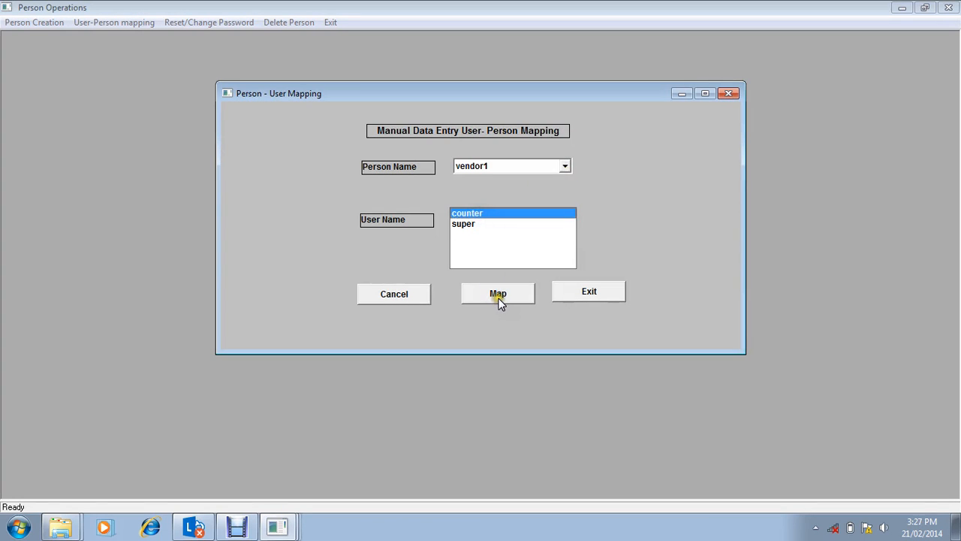
pyautogui.click(470, 224)
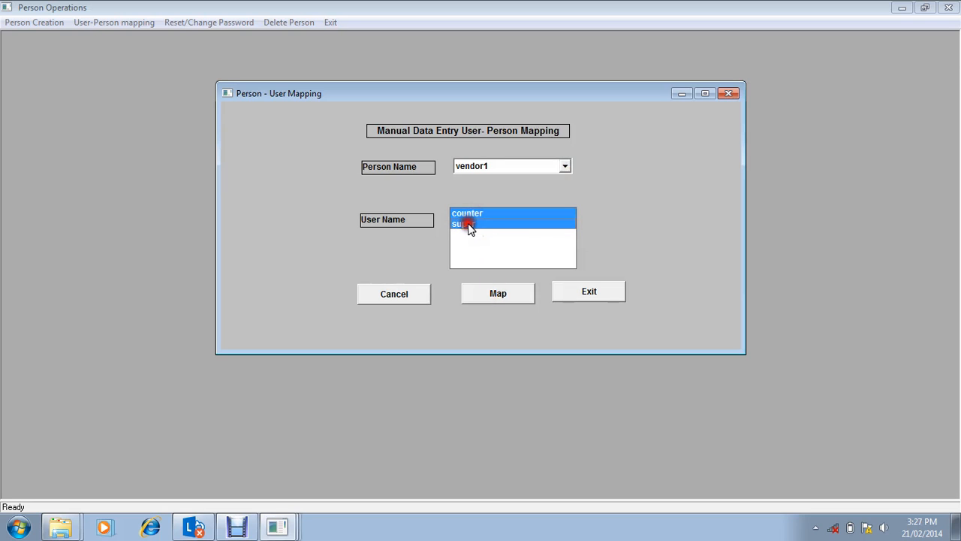
pyautogui.click(489, 294)
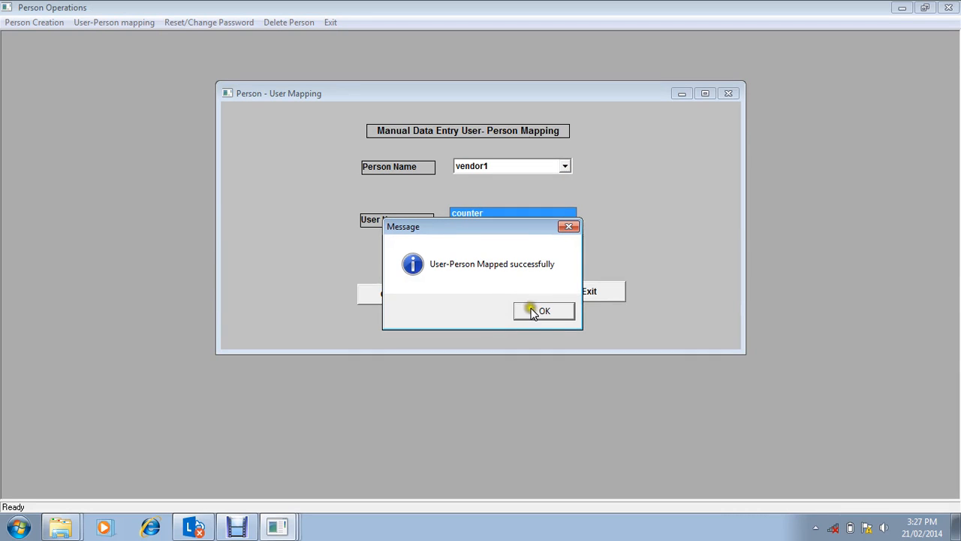
pyautogui.click(531, 309)
# Step: Map the person vendor2 to the users counter and super, and exit the mapping form and Person Operations
pyautogui.click(565, 166)
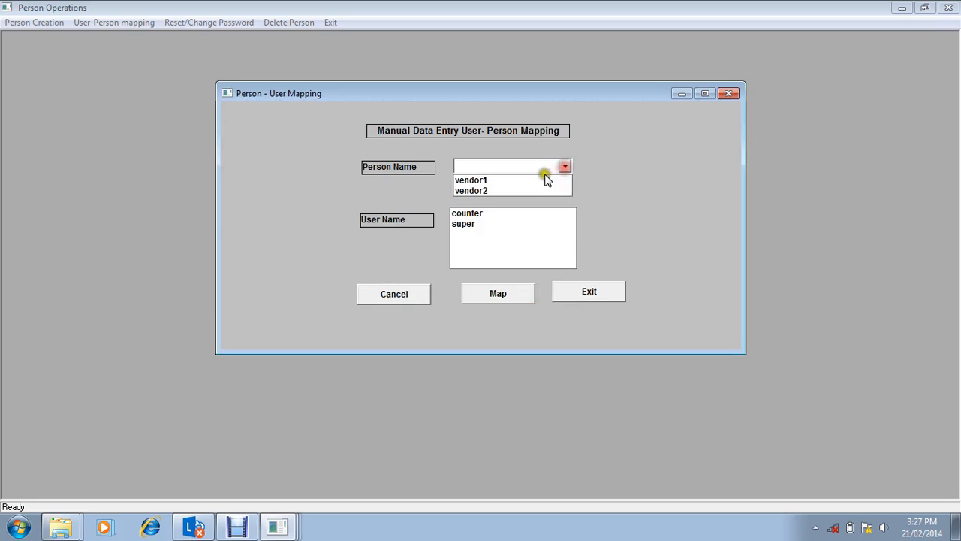
pyautogui.click(536, 190)
pyautogui.click(488, 214)
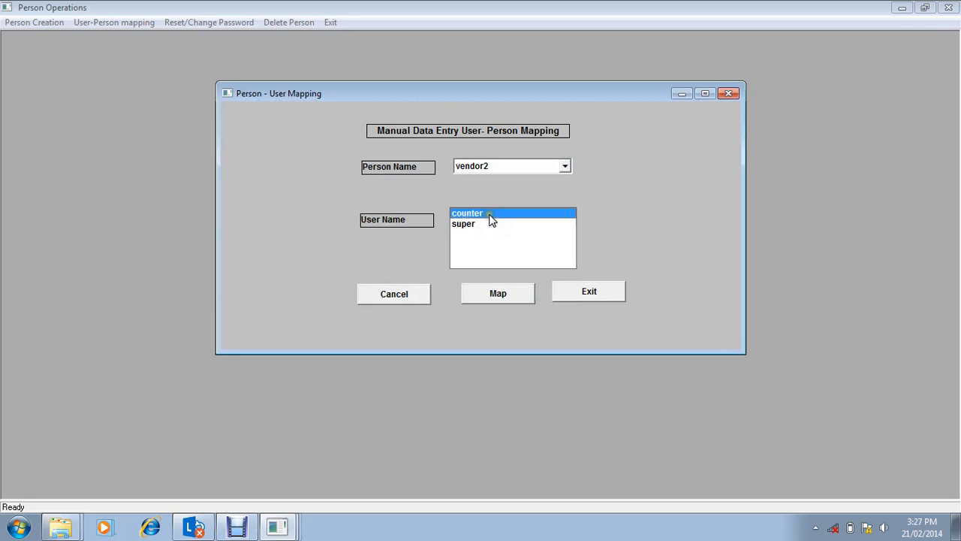
pyautogui.click(478, 224)
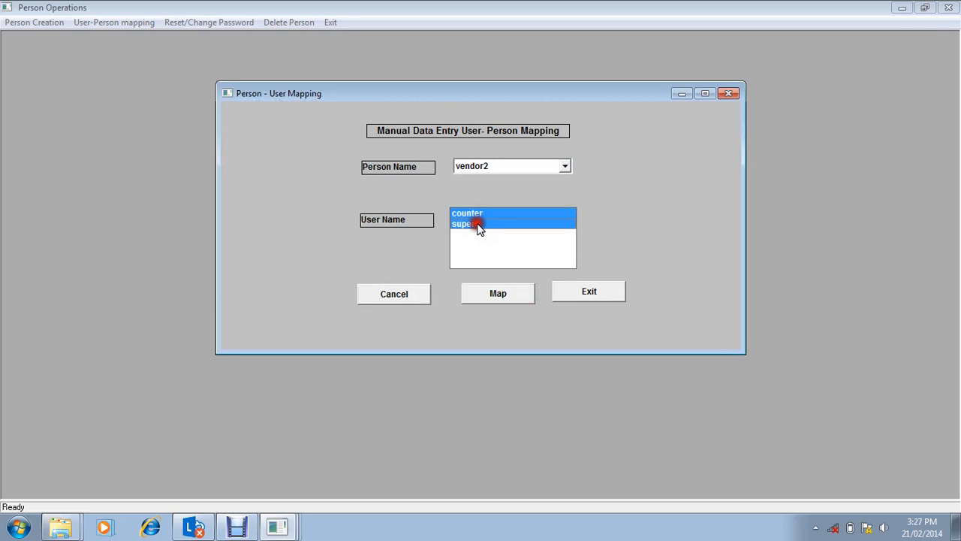
pyautogui.click(492, 295)
pyautogui.click(544, 313)
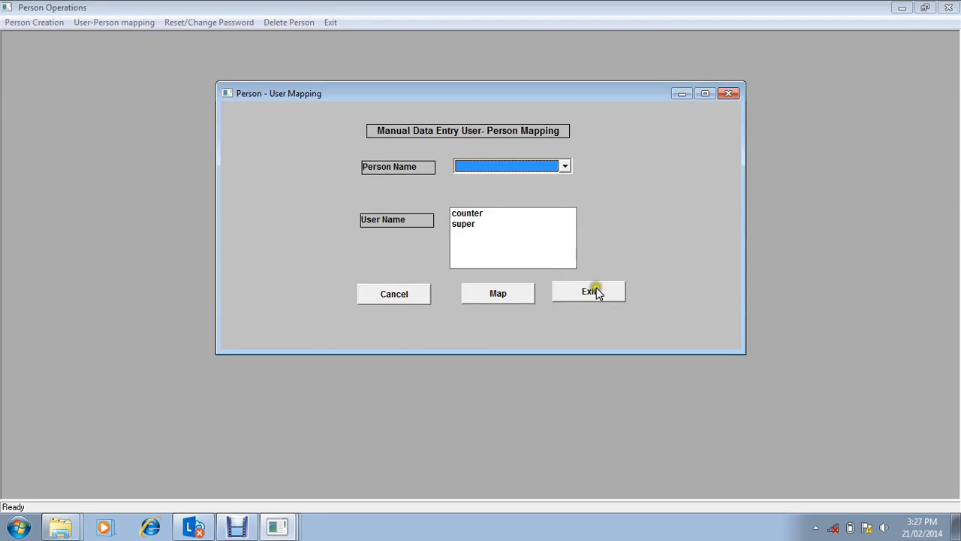
pyautogui.click(595, 289)
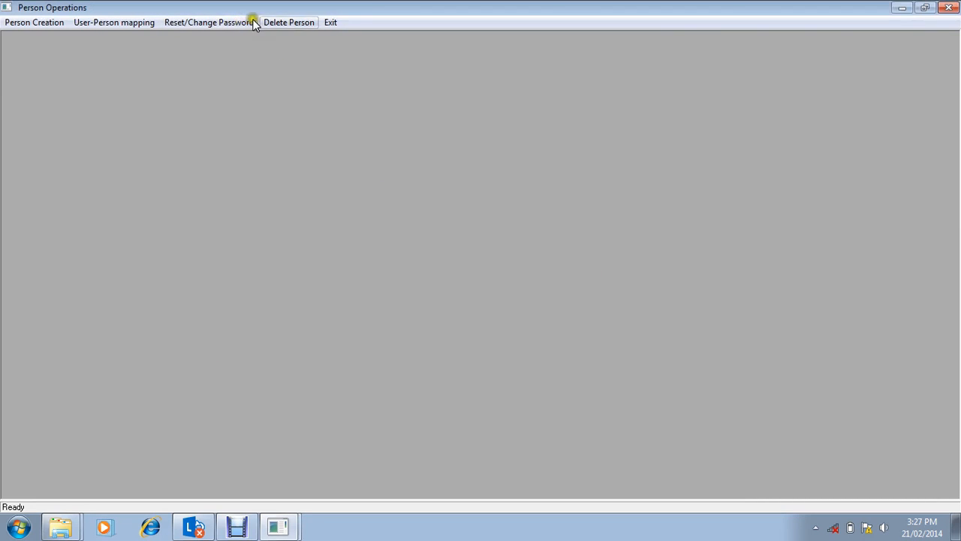
pyautogui.click(330, 23)
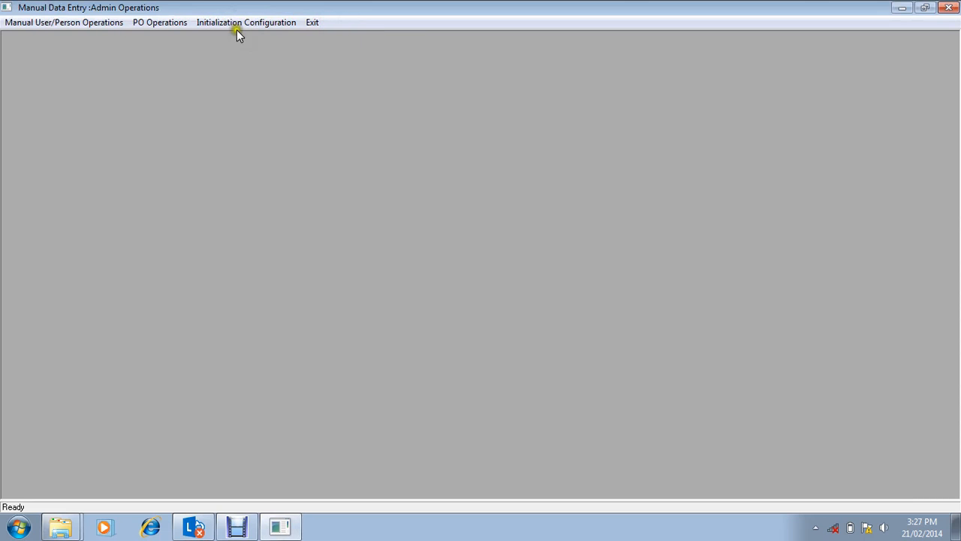
# Step: Add a post office record with P.O. code ANN, name ANNA NAGAR and address ANNAGAR
pyautogui.click(176, 24)
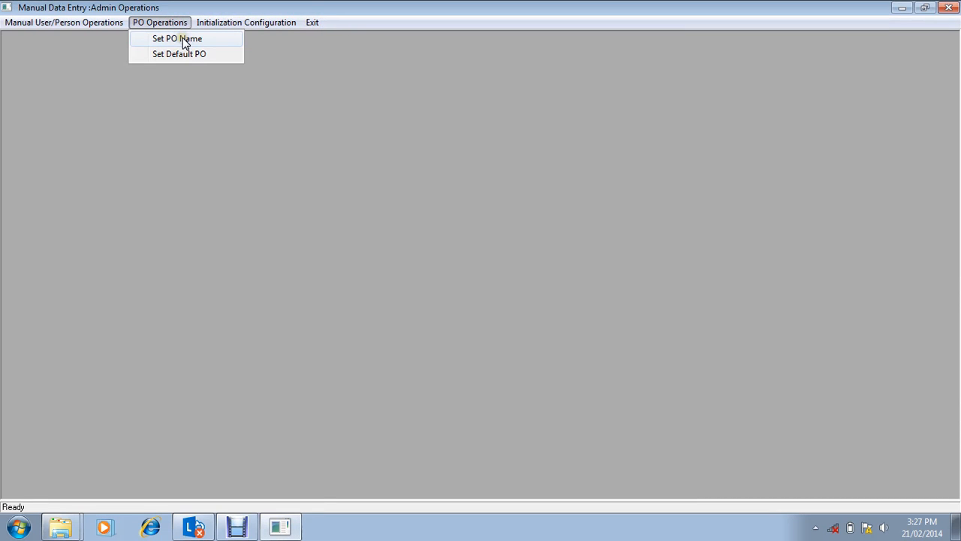
pyautogui.click(183, 39)
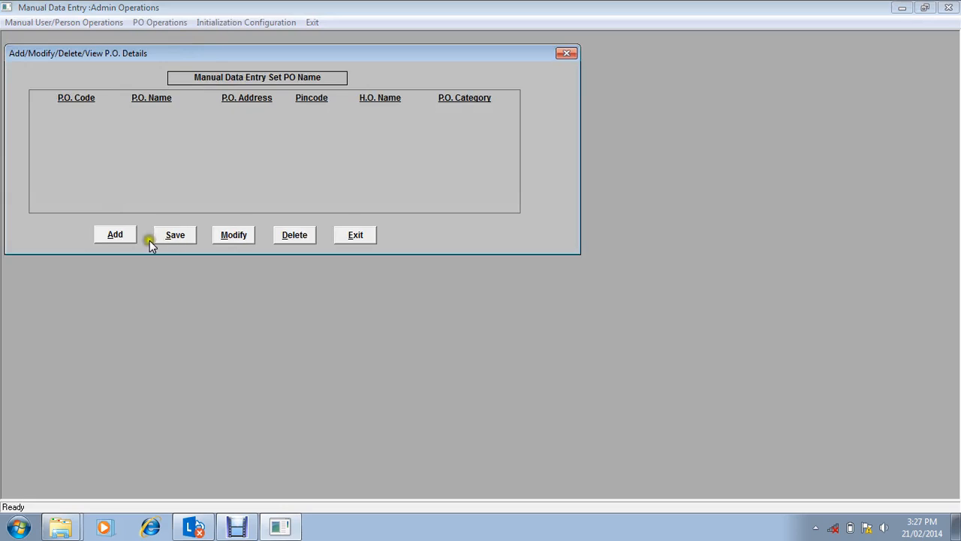
pyautogui.click(115, 235)
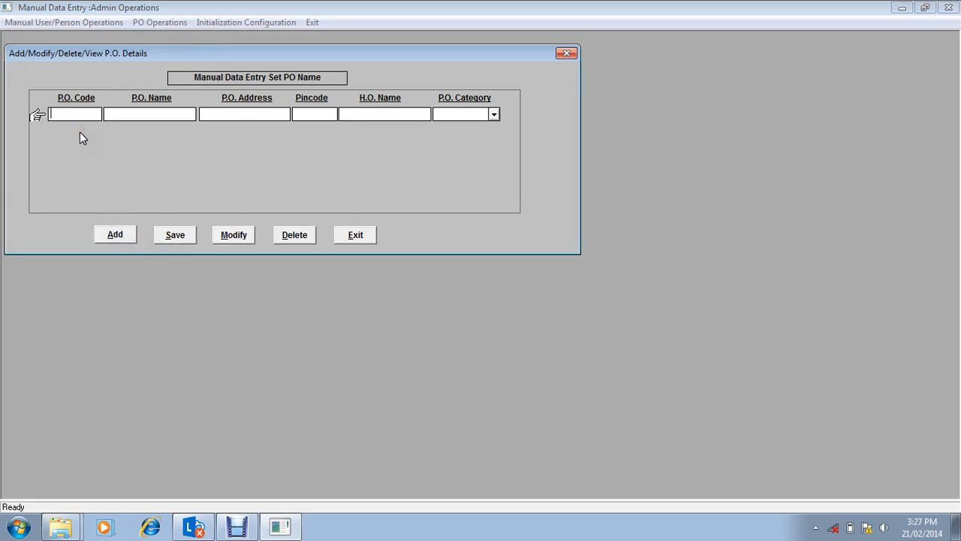
pyautogui.write('ANN')
pyautogui.press('Tab')
pyautogui.write('ANNA NAGAR')
pyautogui.press('Tab')
pyautogui.write('ANNAGAR')
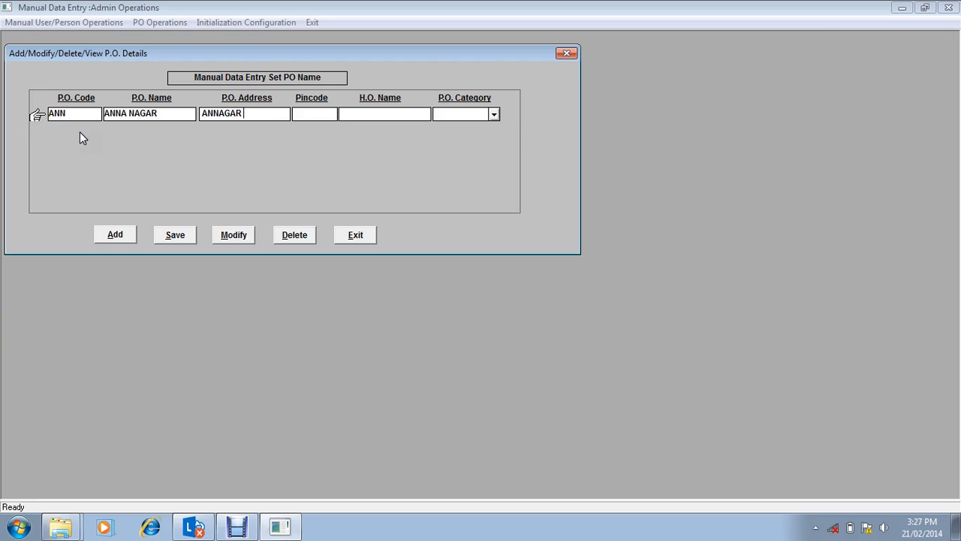
# Step: Complete the post office record with pincode 600037, H.O. name ANNA NAGAR and category Sub Office, save it and close the form
pyautogui.press('Tab')
pyautogui.write('600037')
pyautogui.press('Tab')
pyautogui.write('ANNA NA')
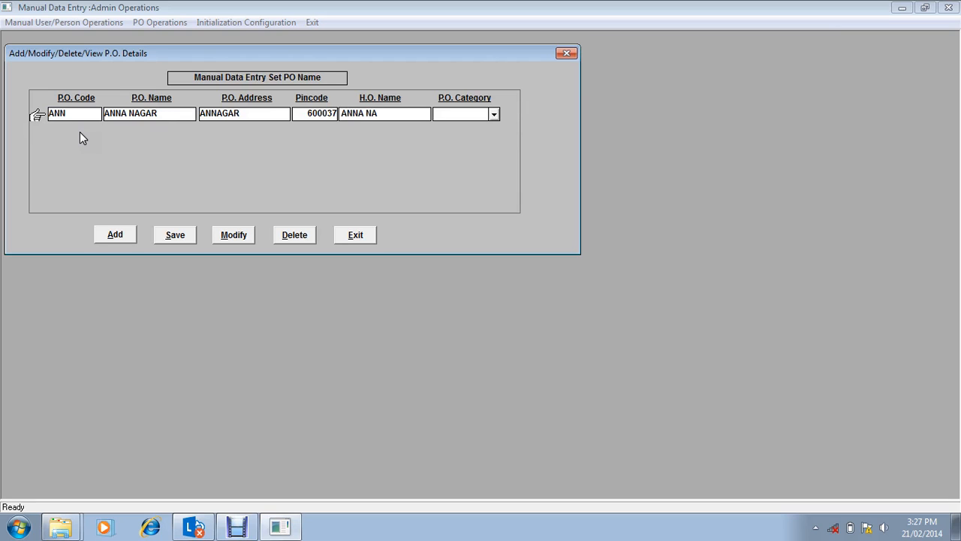
pyautogui.write('GAR')
pyautogui.press('Tab')
pyautogui.press('Down')
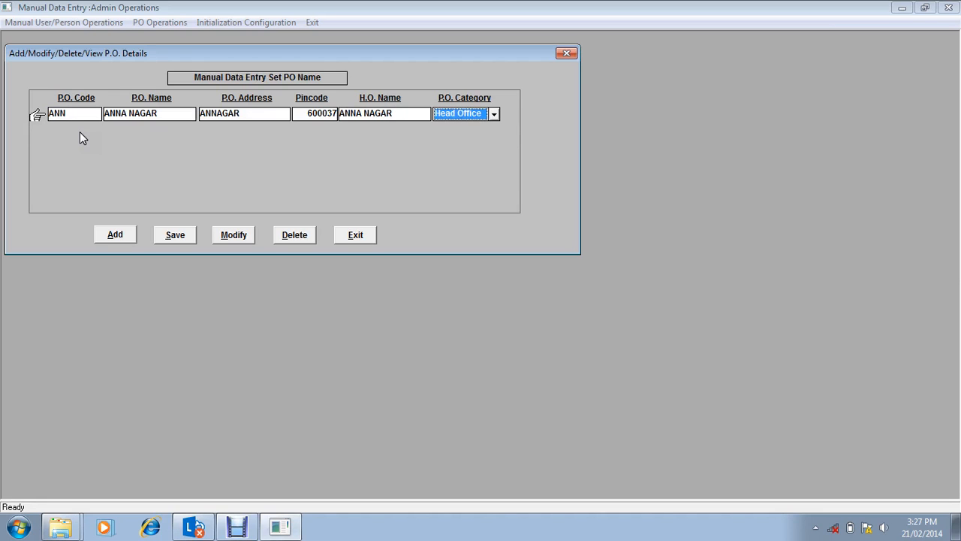
pyautogui.press('Down')
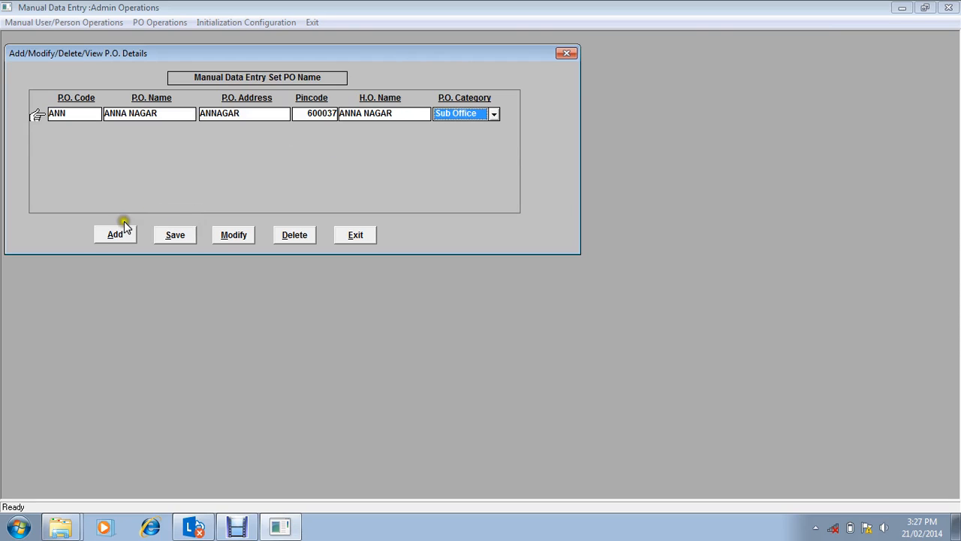
pyautogui.click(174, 235)
pyautogui.click(356, 235)
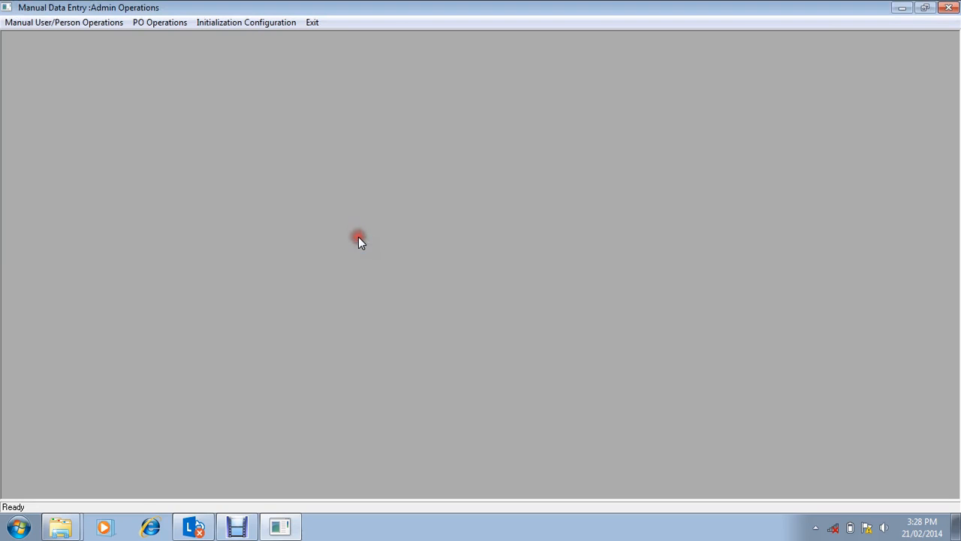
# Step: Start setting a new default PO and choose the PO code ANN
pyautogui.click(157, 20)
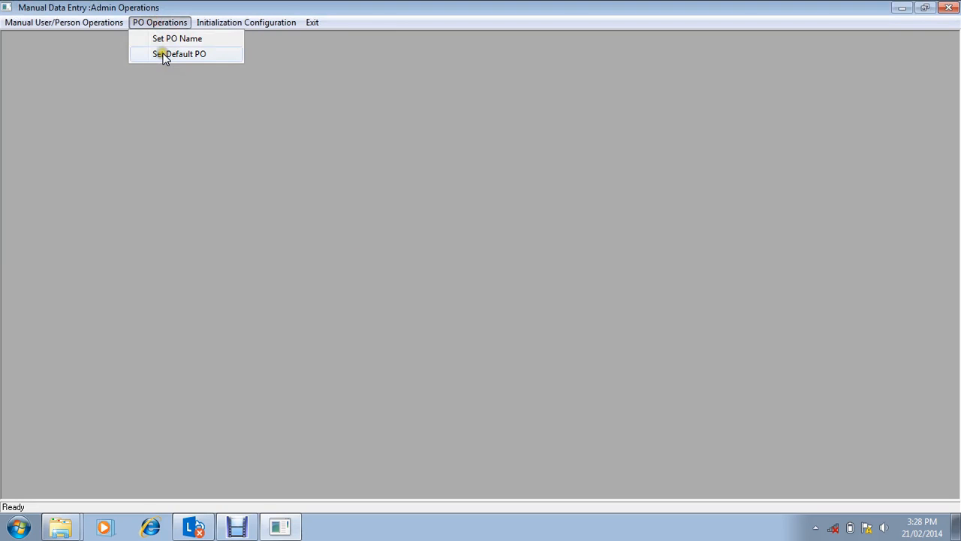
pyautogui.click(162, 55)
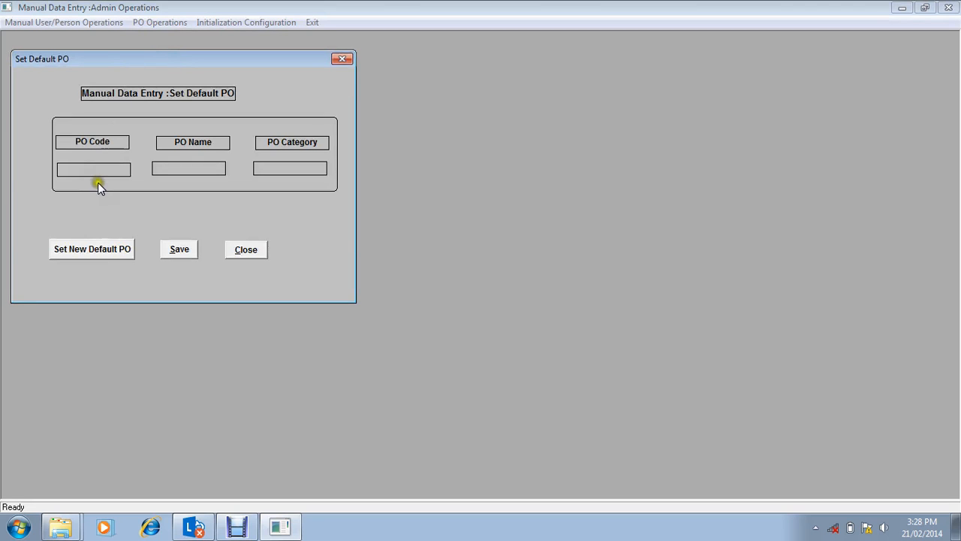
pyautogui.click(94, 249)
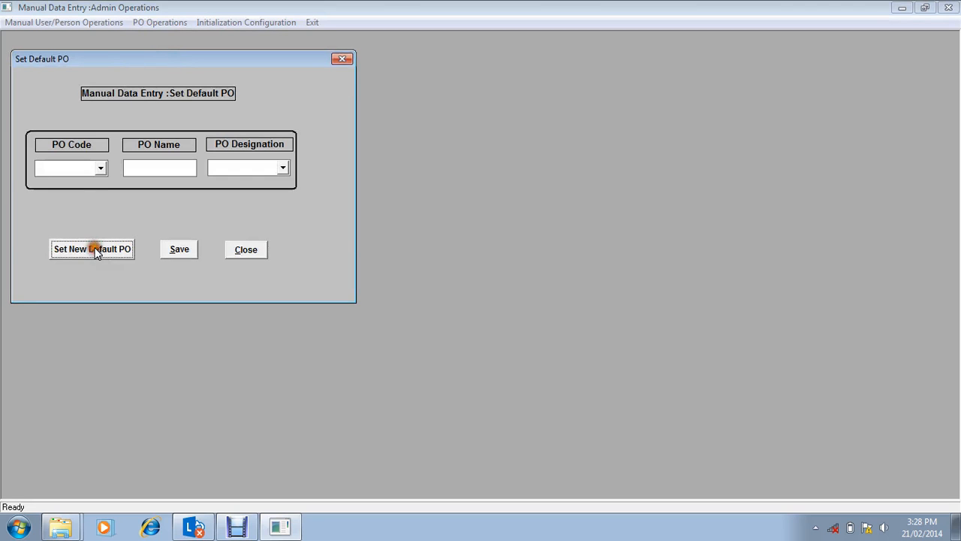
pyautogui.click(100, 168)
pyautogui.click(88, 181)
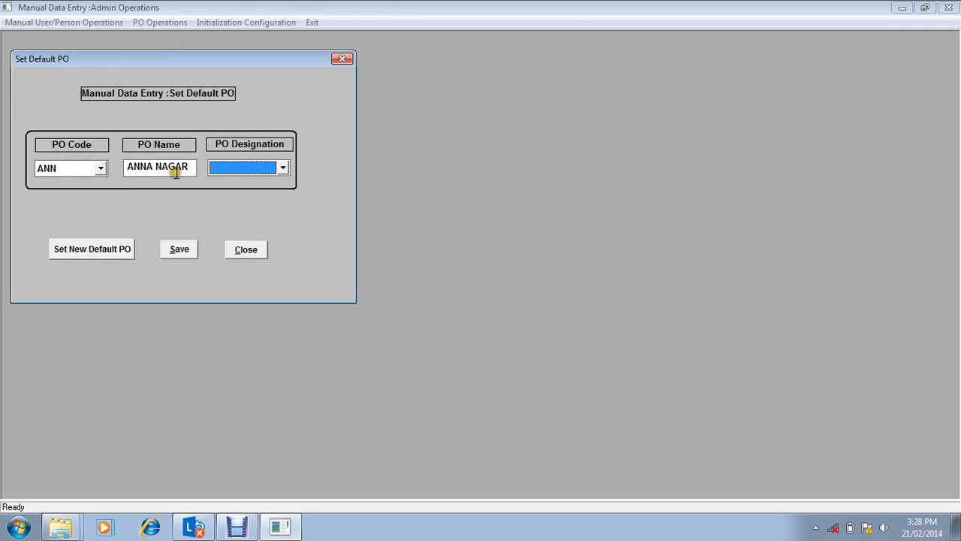
pyautogui.click(246, 167)
pyautogui.click(243, 182)
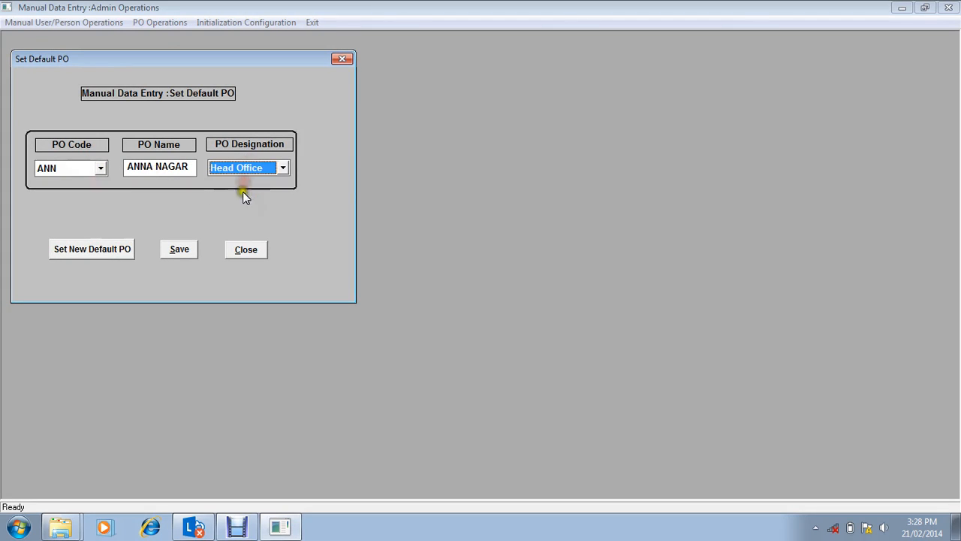
pyautogui.click(180, 251)
# Step: Set the default PO's designation to Sub Office, save it, and exit the form and Admin Operations
pyautogui.click(256, 171)
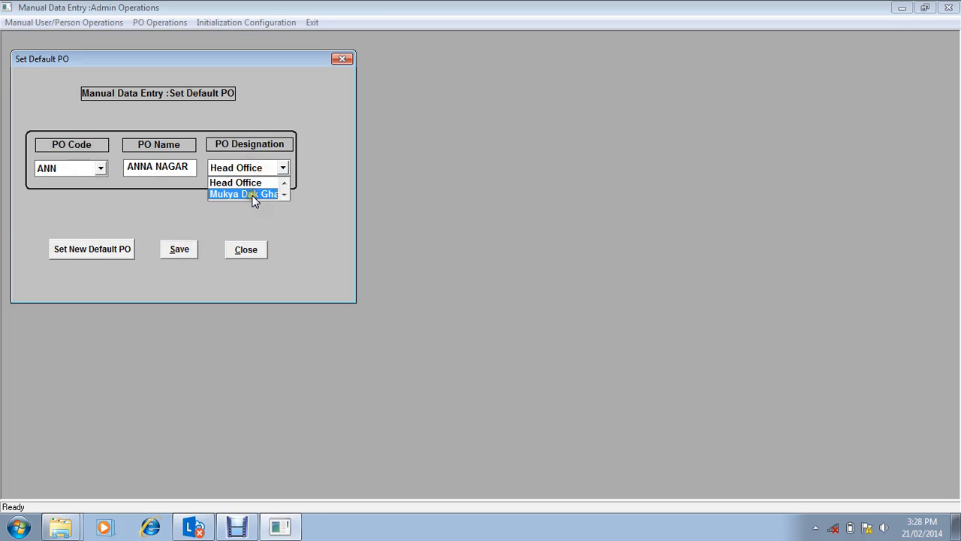
pyautogui.press('Down')
pyautogui.click(252, 195)
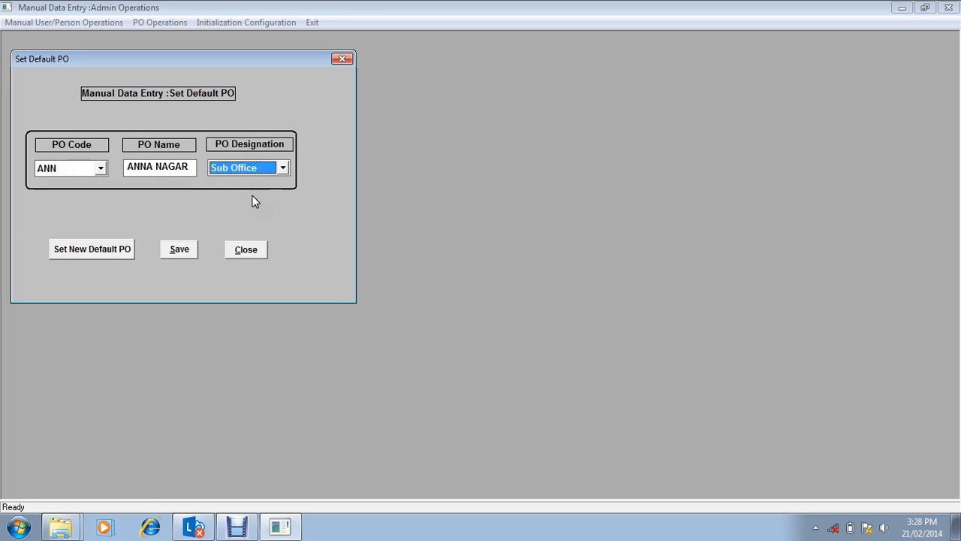
pyautogui.click(180, 251)
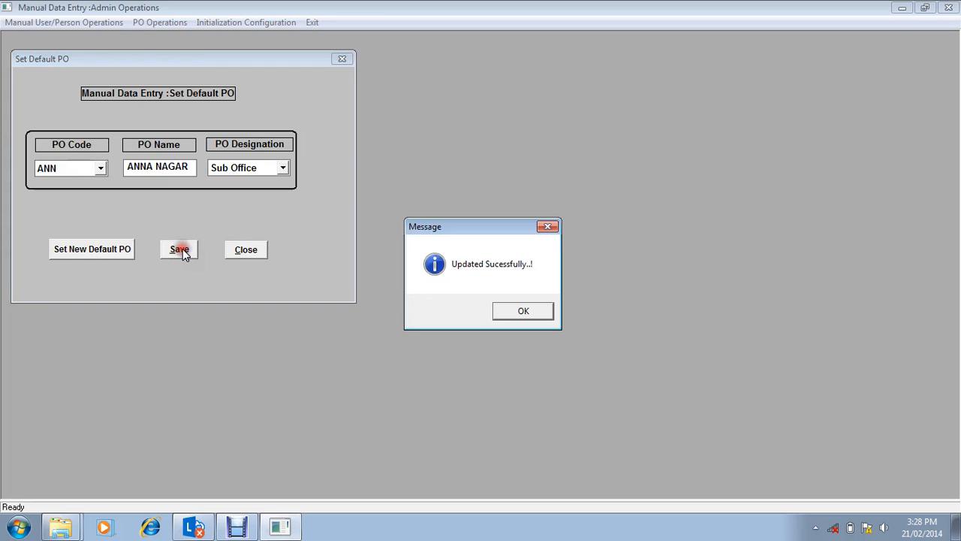
pyautogui.click(525, 310)
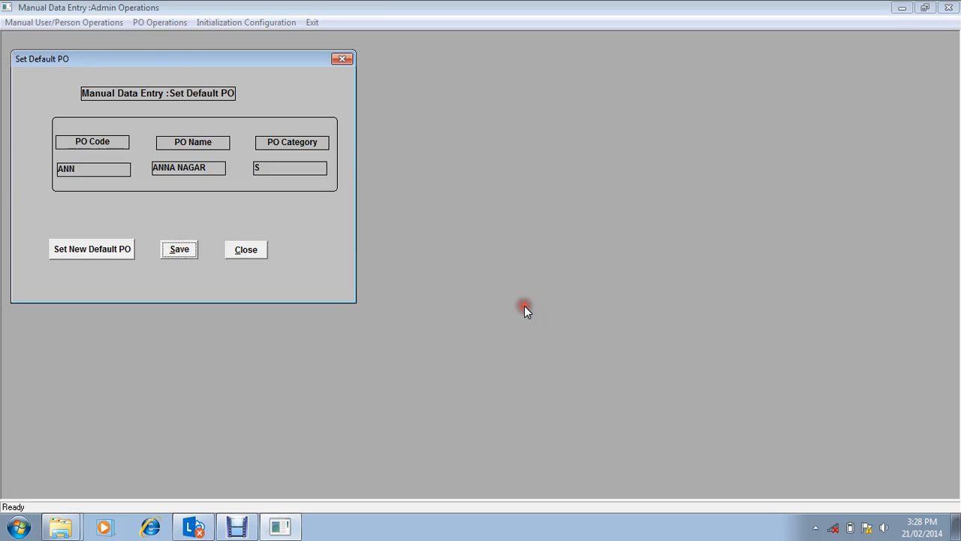
pyautogui.click(253, 247)
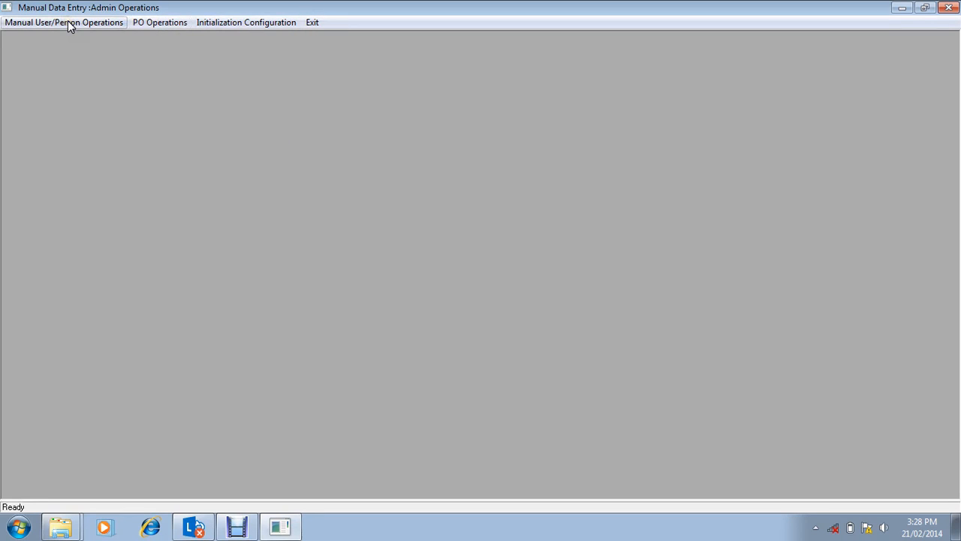
pyautogui.click(113, 28)
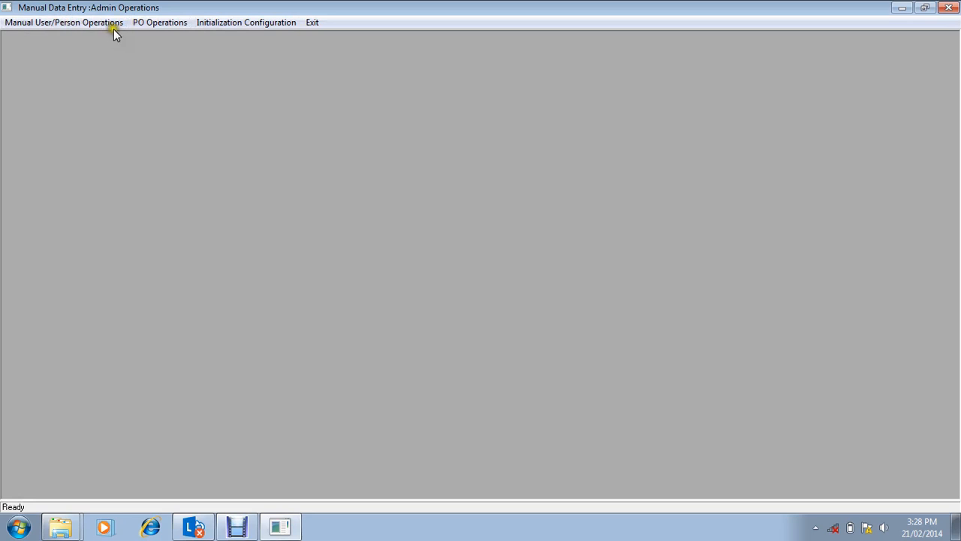
pyautogui.click(312, 24)
# Step: Launch the NSS 87 module from the MDE - Manual Data Entry program group
pyautogui.click(10, 533)
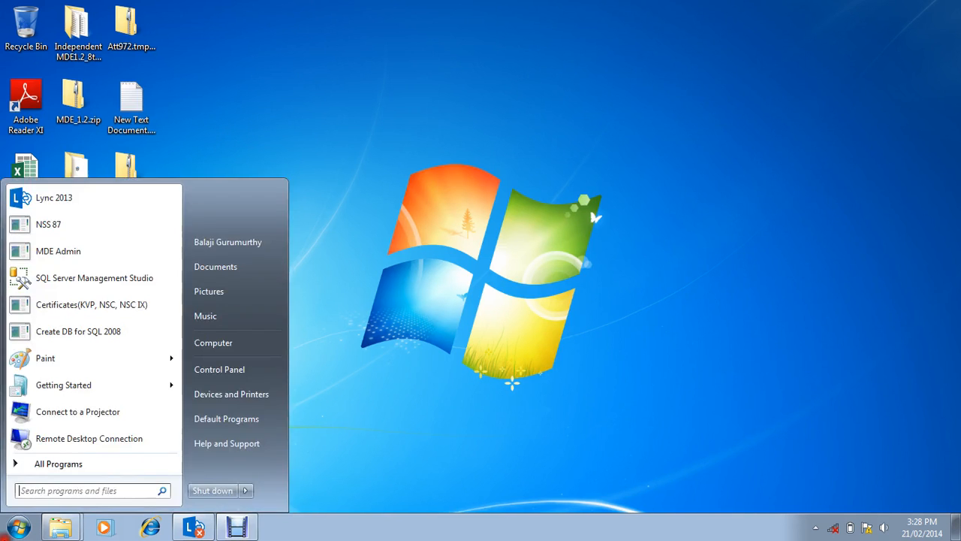
pyautogui.click(84, 466)
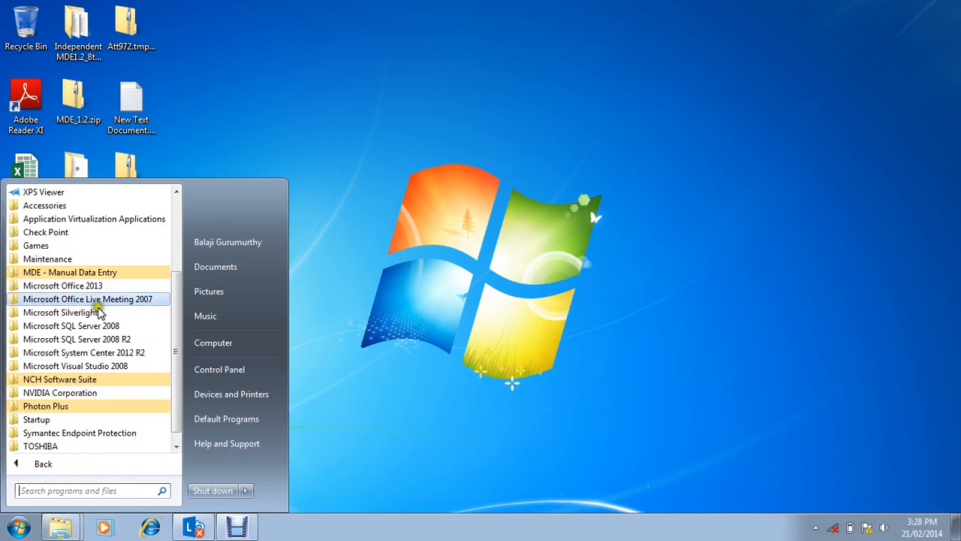
pyautogui.click(101, 273)
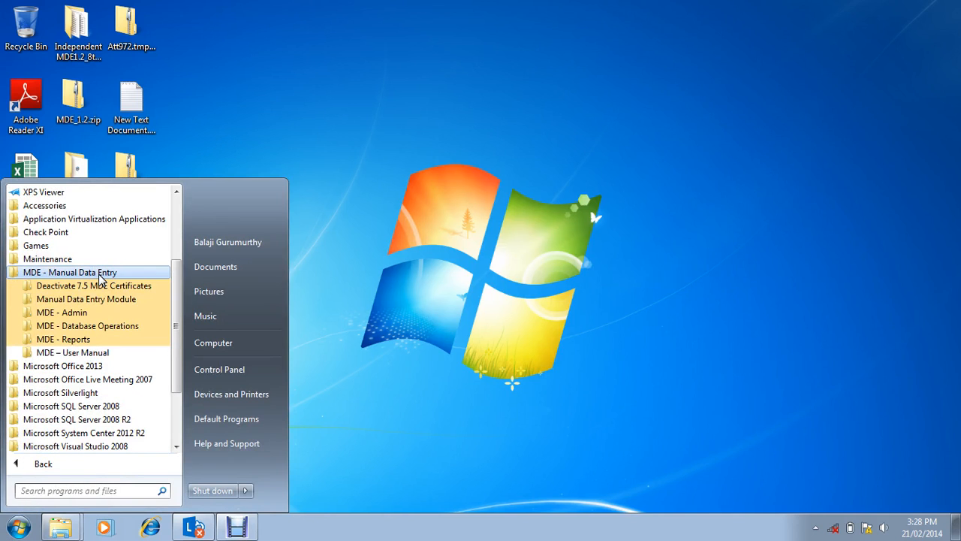
pyautogui.click(98, 299)
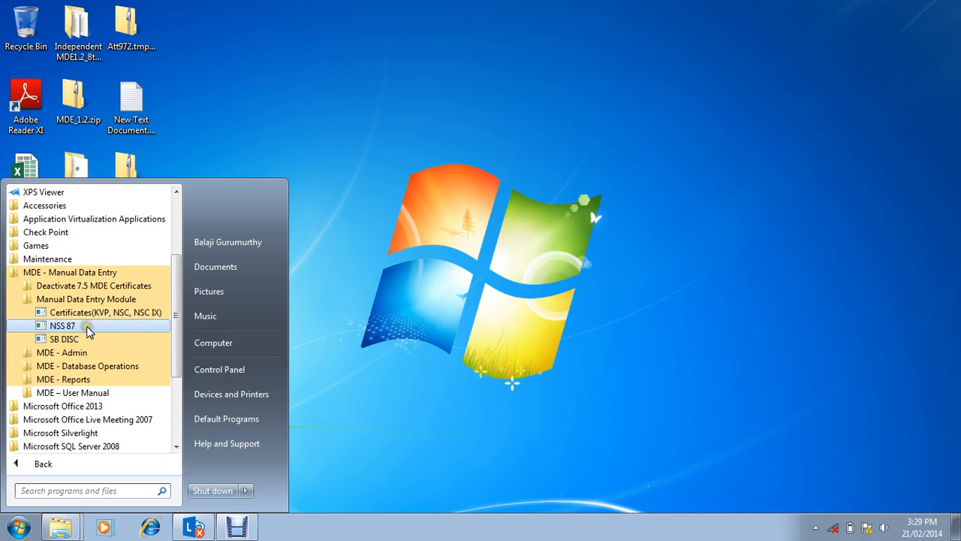
pyautogui.click(86, 330)
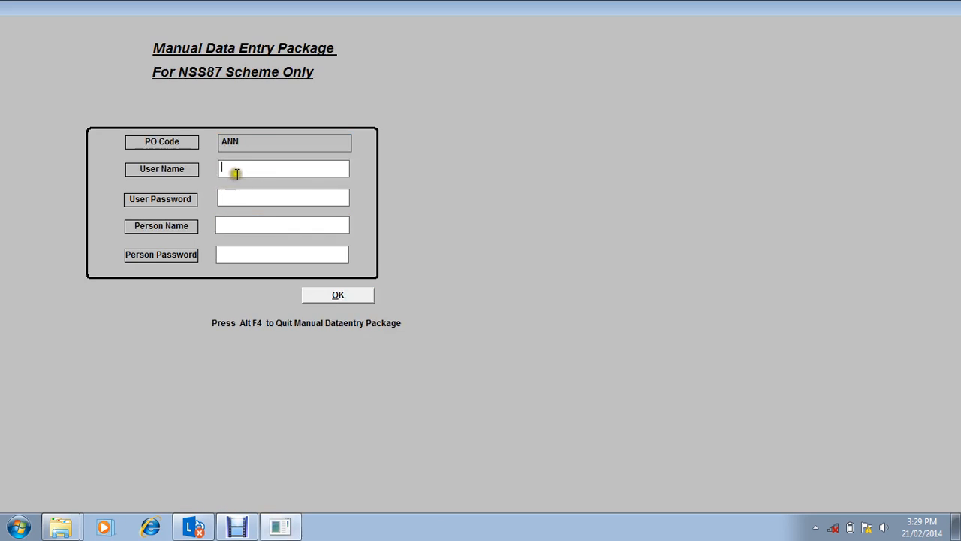
# Step: Enter counter as the user name and fill in the user password on the NSS87 login form
pyautogui.click(234, 172)
pyautogui.write('counter')
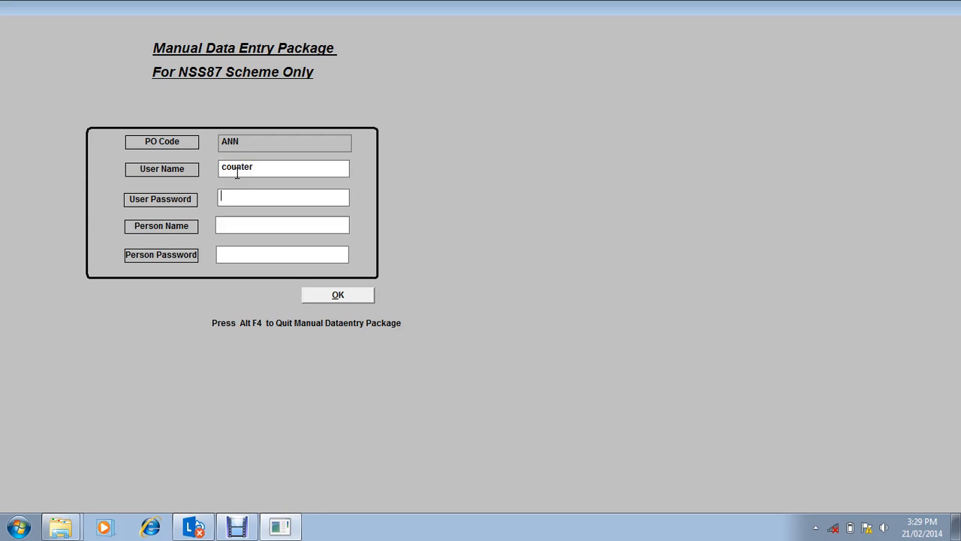
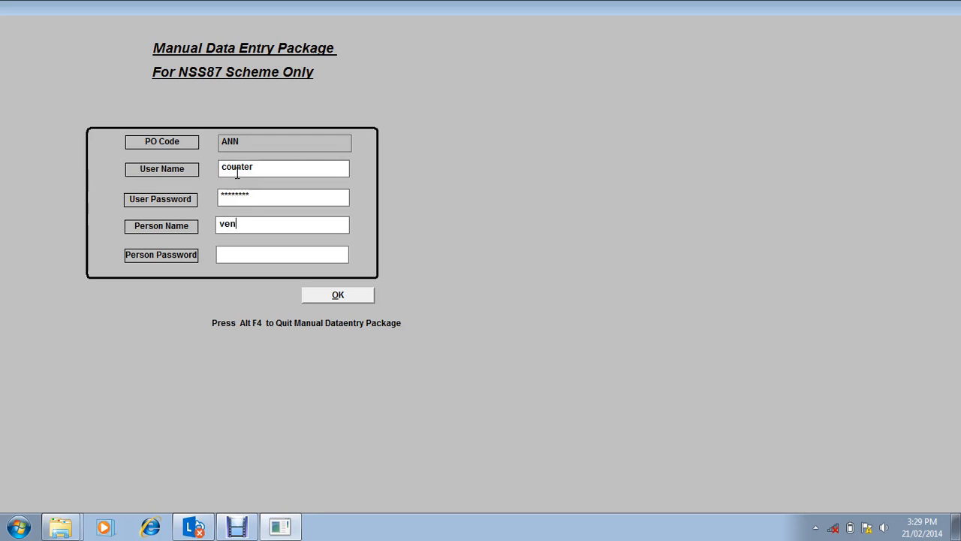
# Step: Enter the person name and person password, and log in to the NSS 87 package
pyautogui.click(343, 296)
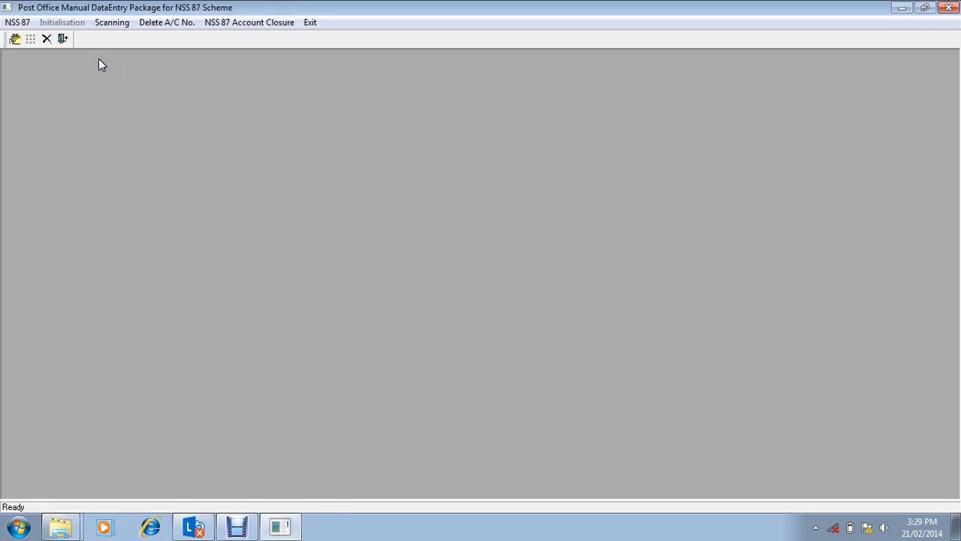
# Step: Go to the NSS 87 data entry transactions and open the account opening form
pyautogui.click(134, 21)
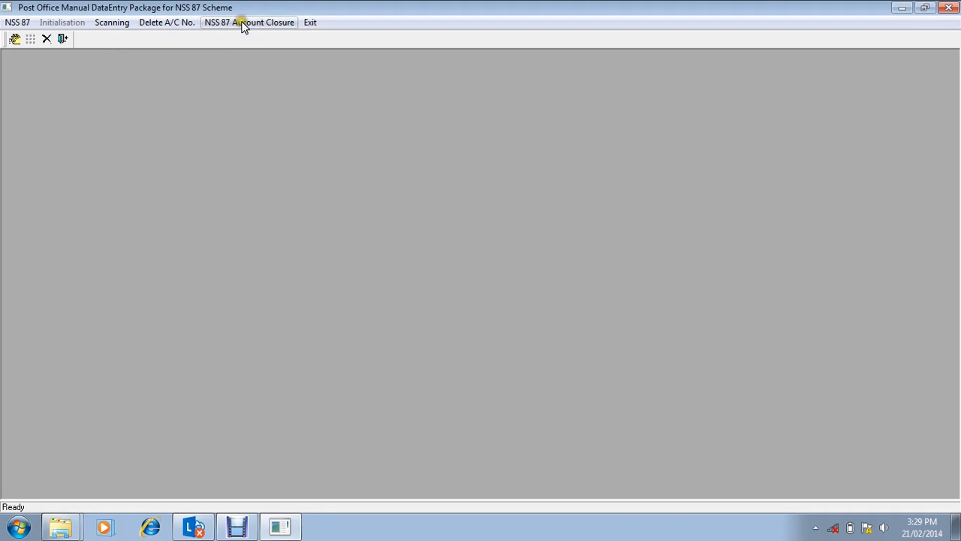
pyautogui.click(150, 23)
pyautogui.click(13, 21)
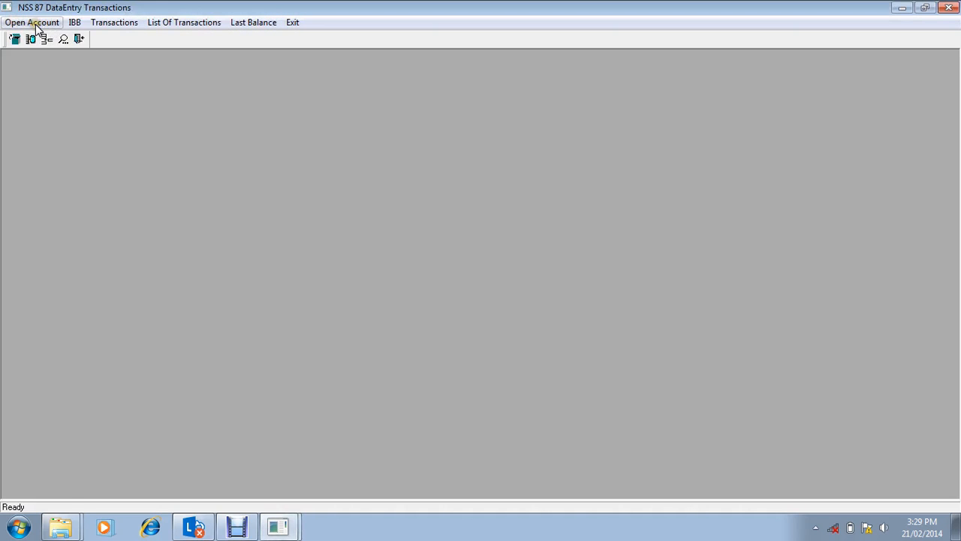
pyautogui.click(36, 25)
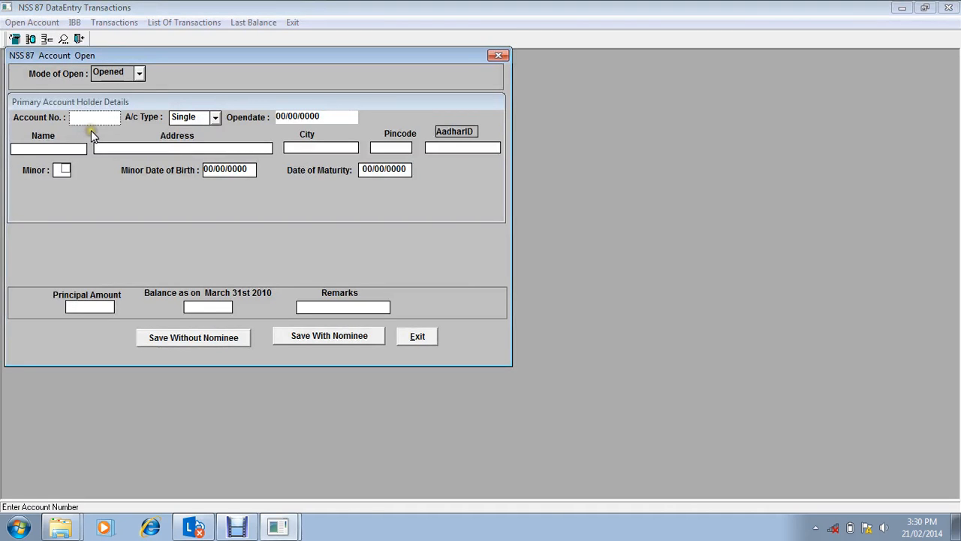
# Step: Enter the account number for the first account and keep Single as its account type
pyautogui.write('100')
pyautogui.press('Return')
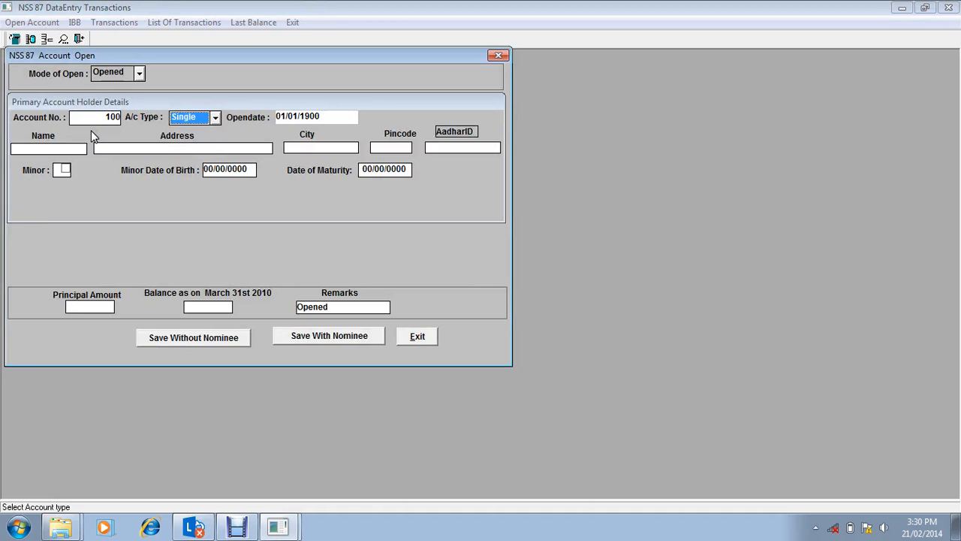
pyautogui.press('Return')
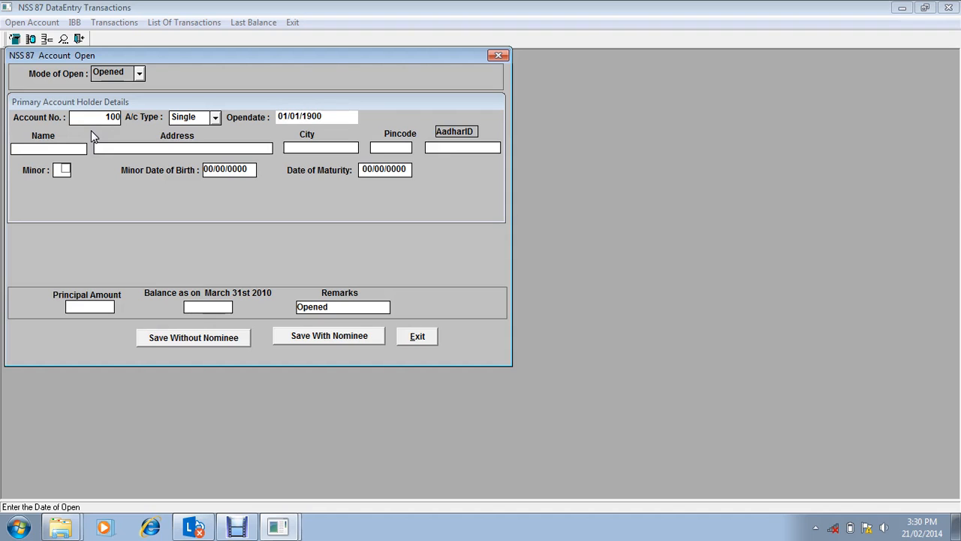
# Step: Try to set the account's open date to 01/01/1982
pyautogui.write('82')
pyautogui.press('Return')
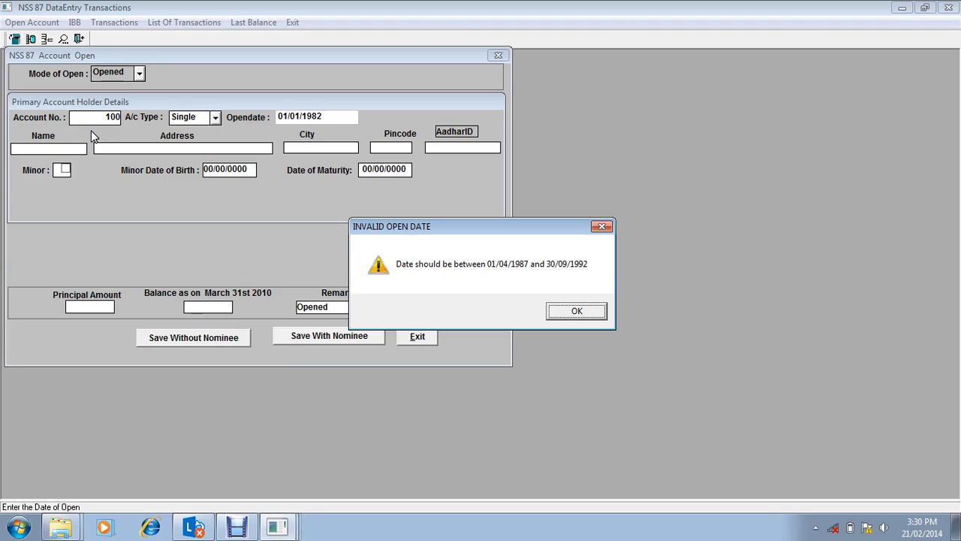
pyautogui.press('Return')
pyautogui.press('BackSpace')
pyautogui.press('BackSpace')
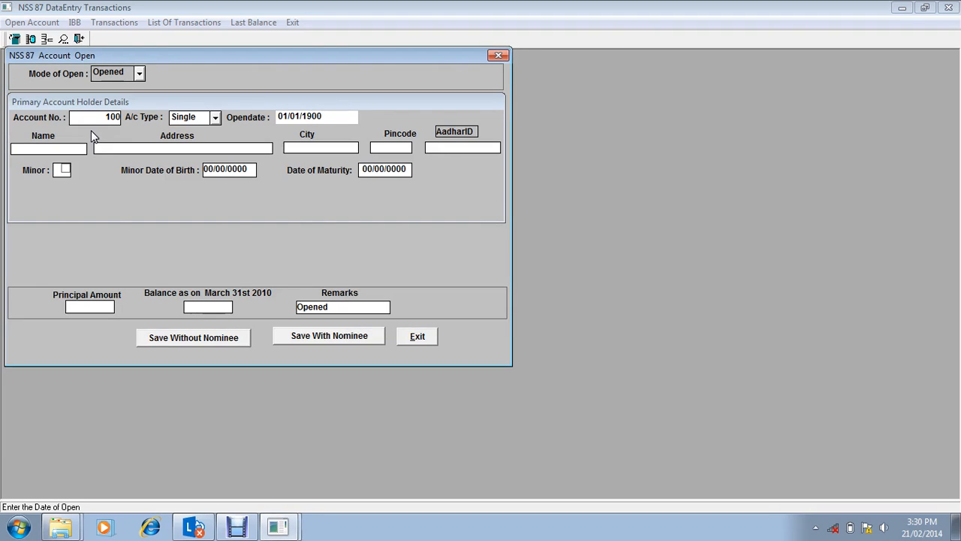
# Step: Set the open date to 01/01/1990, enter the account holder's name and address, and accept the default city and pincode
pyautogui.write('90')
pyautogui.press('Return')
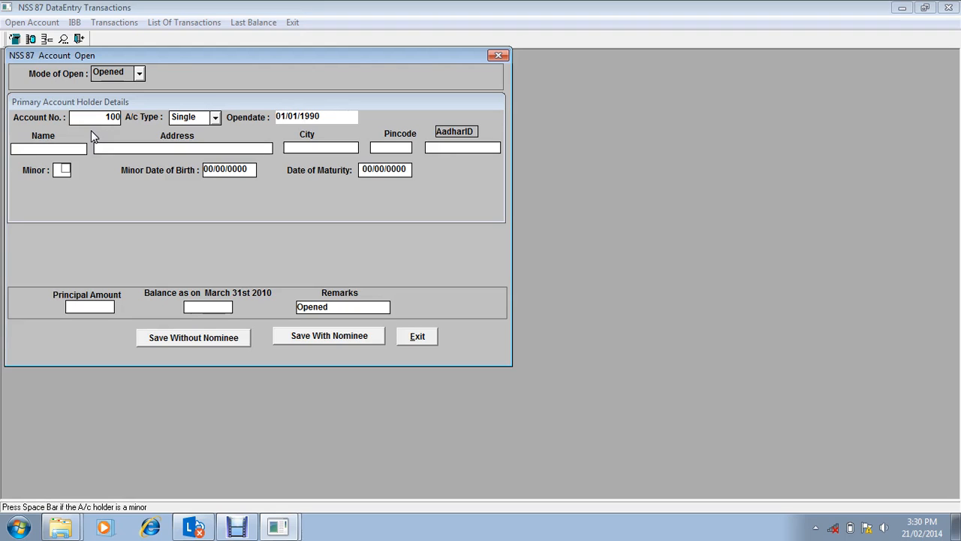
pyautogui.press('Return')
pyautogui.write('Sar')
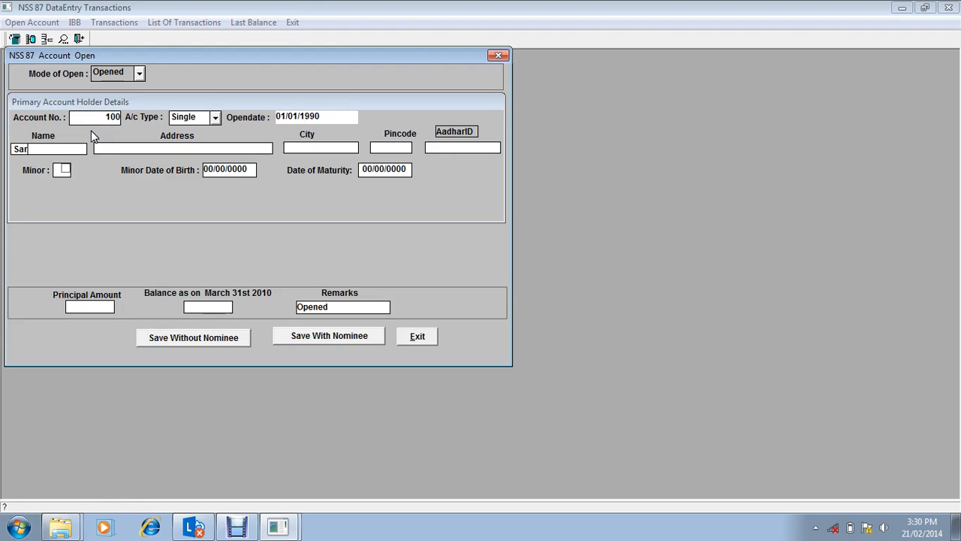
pyautogui.write('ath')
pyautogui.press('Return')
pyautogui.write('Ana')
pyautogui.write('na')
pyautogui.write('Nagar')
pyautogui.press('Tab')
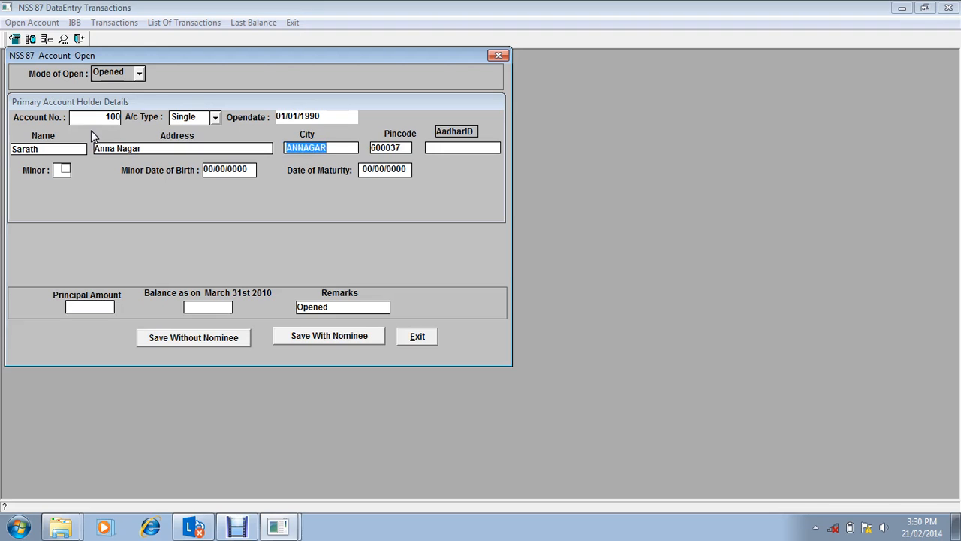
pyautogui.press('Tab')
pyautogui.press('Tab')
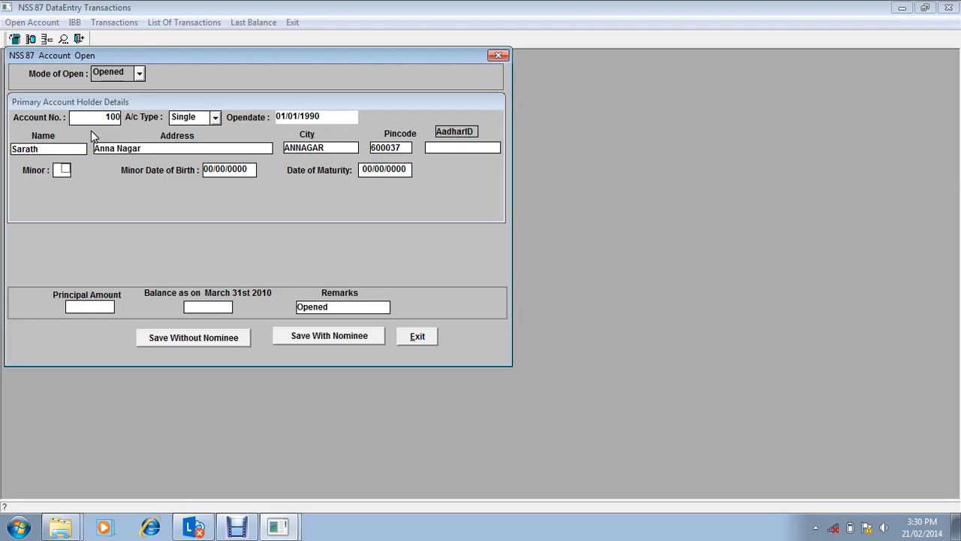
# Step: Mark the account holder as a minor and enter the date of birth, guardian's name and relationship FATHER
pyautogui.click(64, 168)
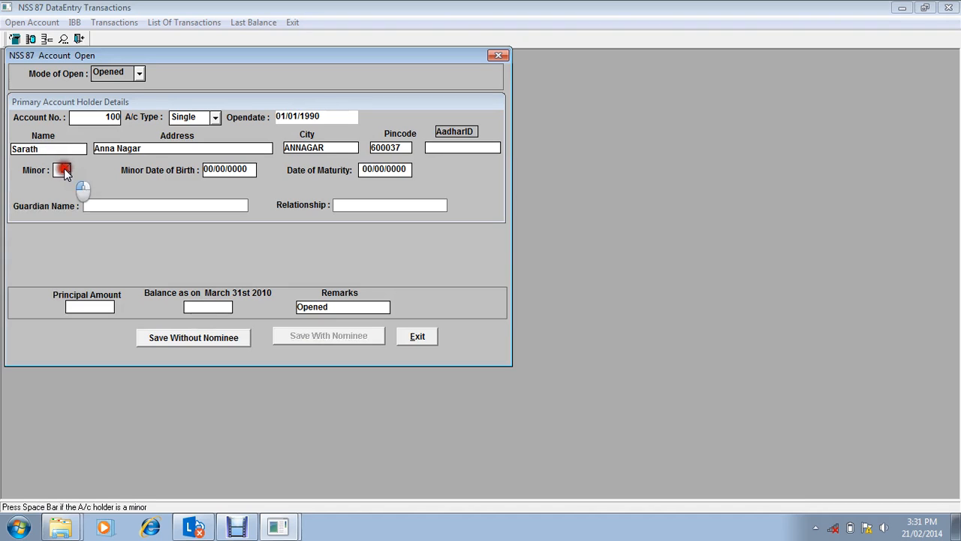
pyautogui.click(237, 173)
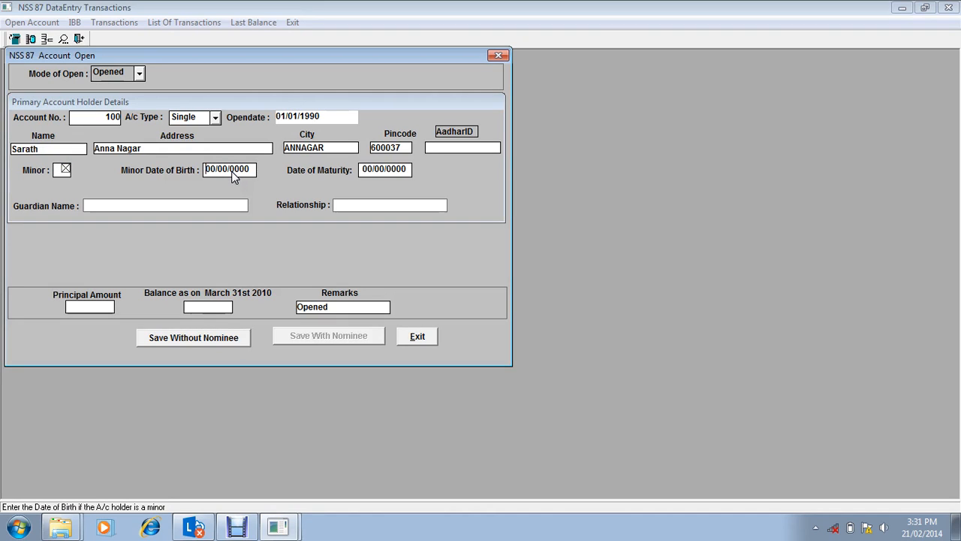
pyautogui.write('01/01/1989')
pyautogui.press('Tab')
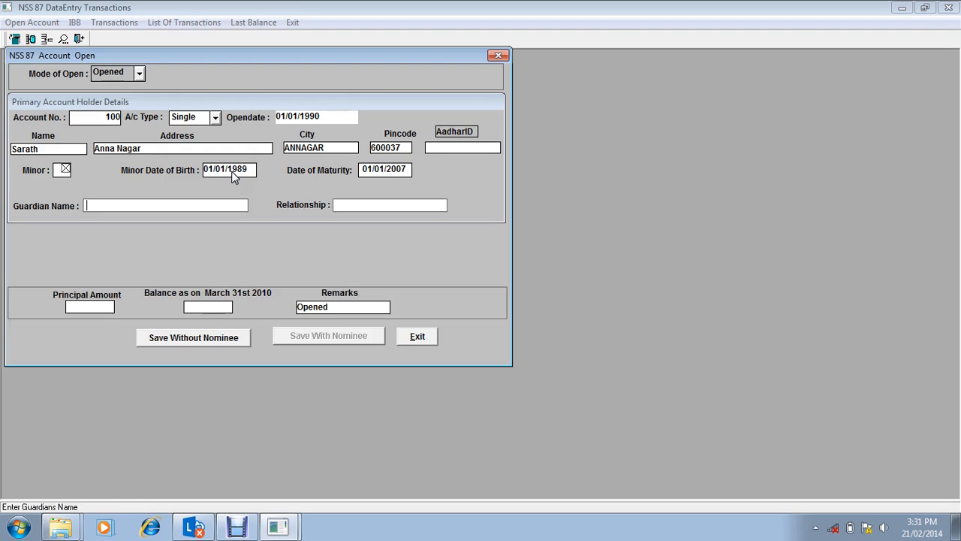
pyautogui.write('SAKTHI')
pyautogui.press('Tab')
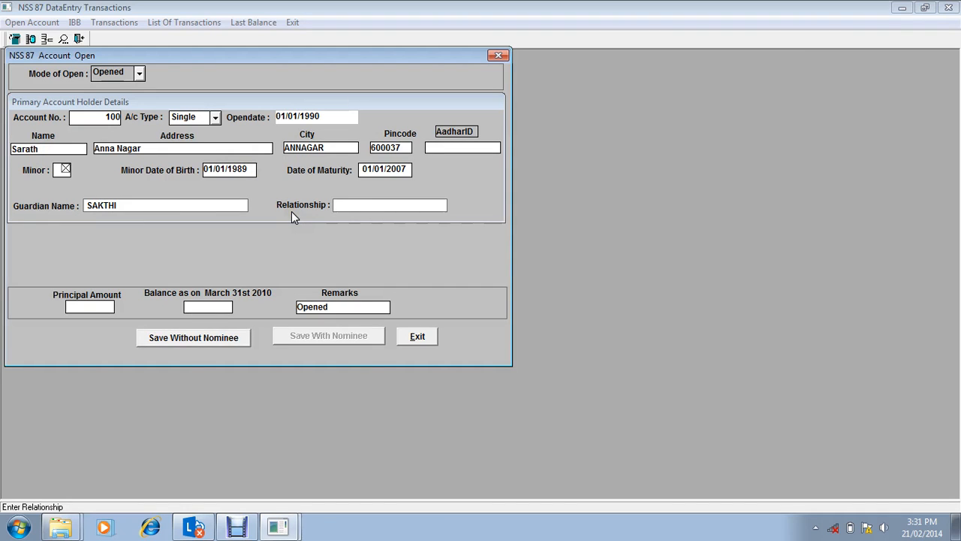
pyautogui.write('FATHER')
pyautogui.press('Return')
# Step: Enter a principal amount of 1000 and a March 31st 2010 balance of 1000, and save the account without a nominee
pyautogui.write('1000')
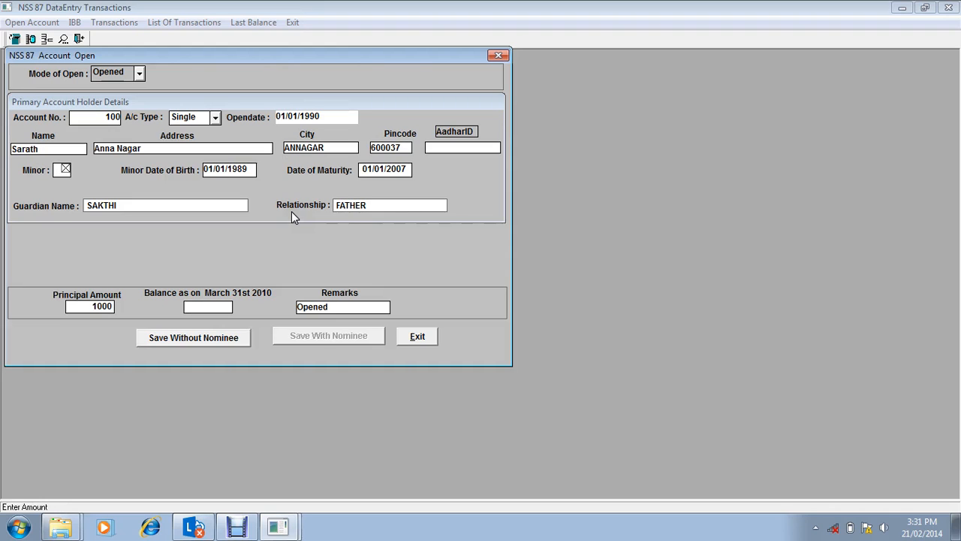
pyautogui.press('Return')
pyautogui.write('10')
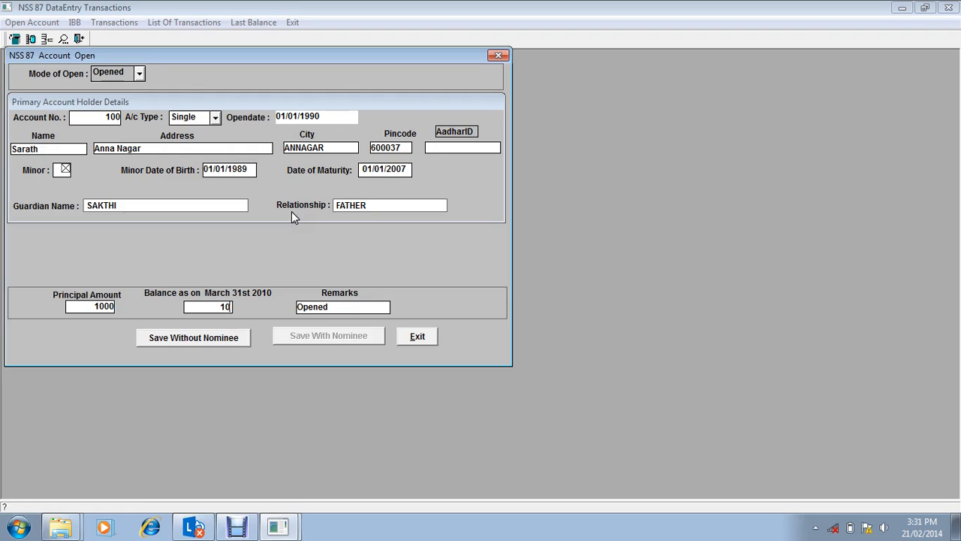
pyautogui.write('00')
pyautogui.press('Return')
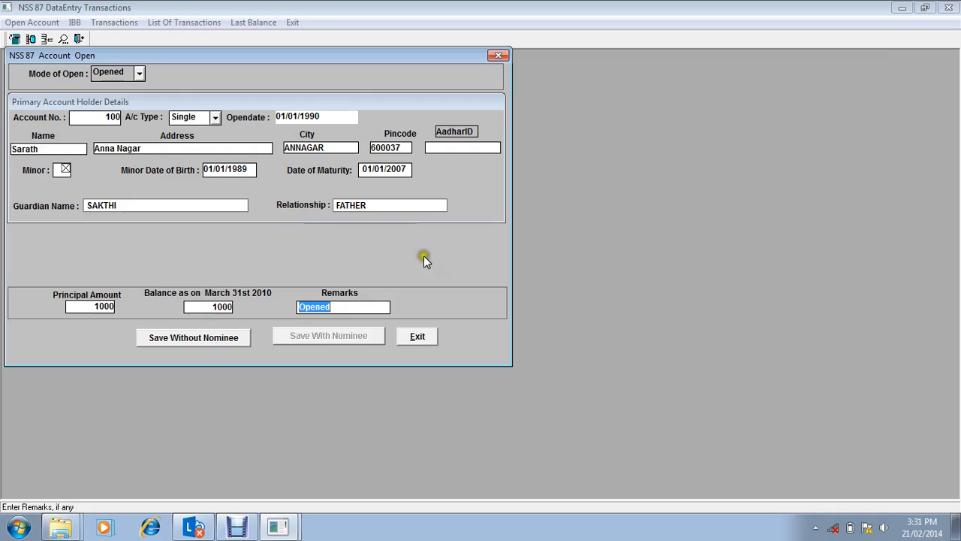
pyautogui.click(204, 344)
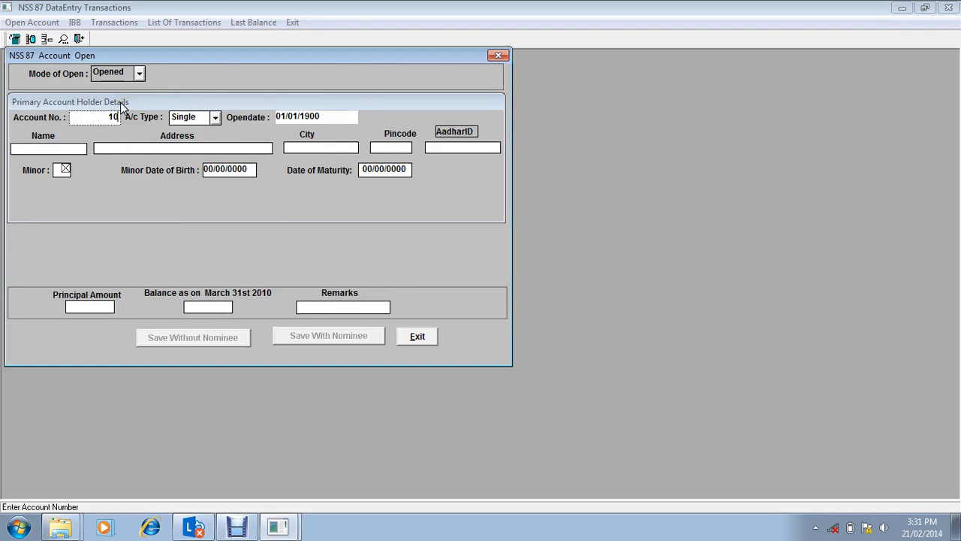
# Step: Start a second account by entering its account number, account type Joint-A and open date 01/01/1990
pyautogui.write('1')
pyautogui.press('Return')
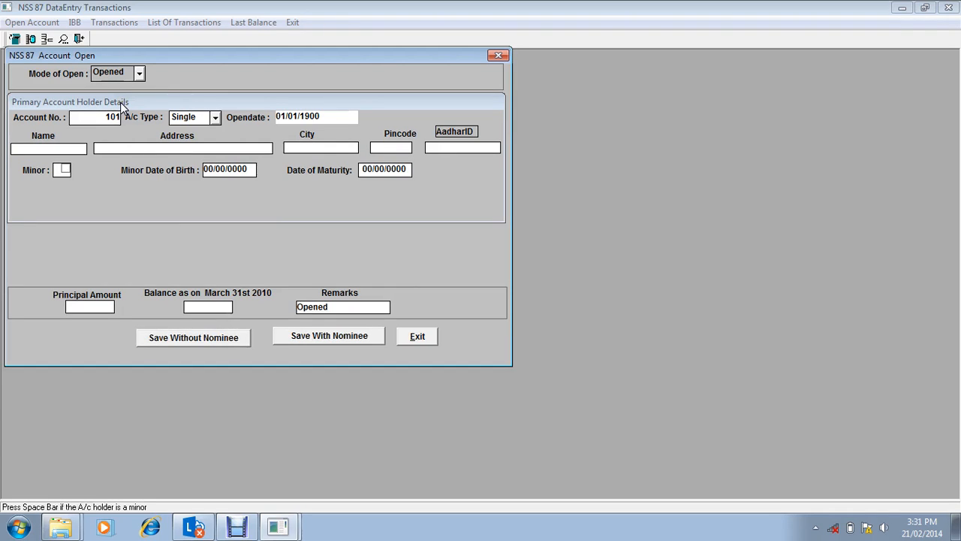
pyautogui.press('Tab')
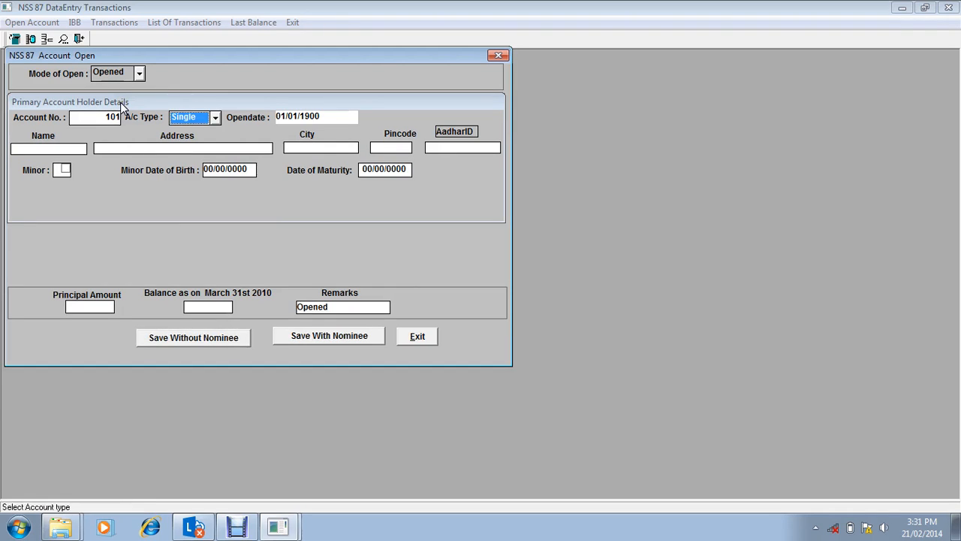
pyautogui.press('Down')
pyautogui.press('Tab')
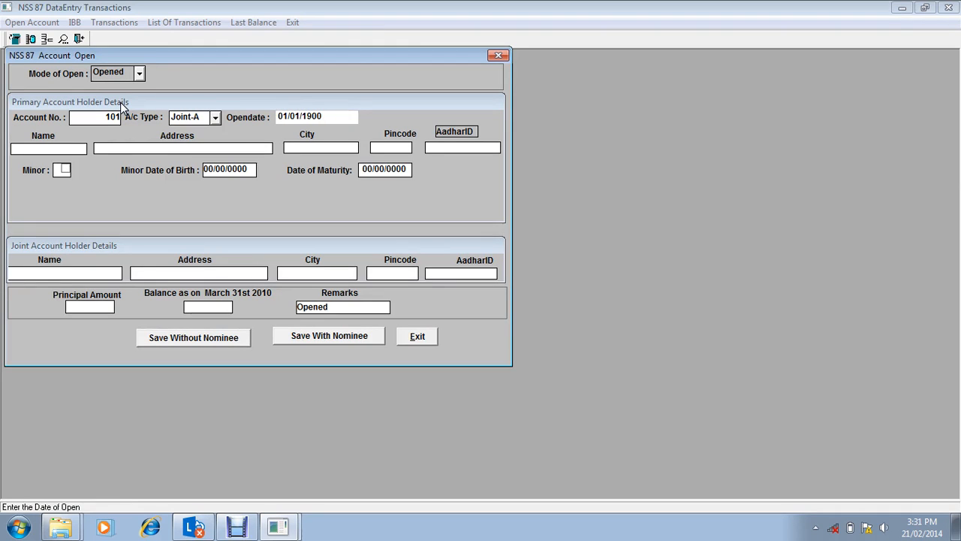
pyautogui.write('90')
pyautogui.press('Tab')
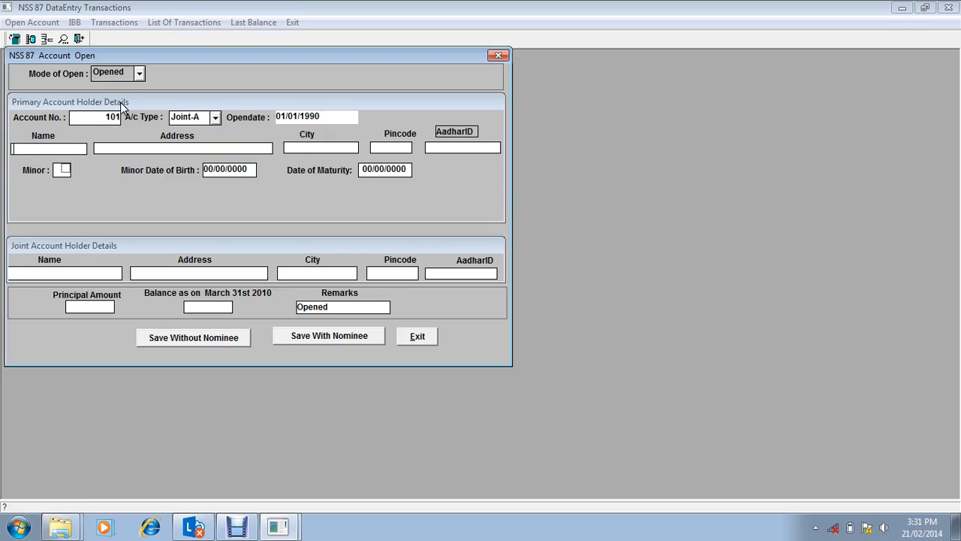
# Step: Enter the primary holder's name and address for the joint account, accepting the default city and pincode
pyautogui.write('Balaji')
pyautogui.press('Tab')
pyautogui.write('Anna Nagar')
pyautogui.press('Tab')
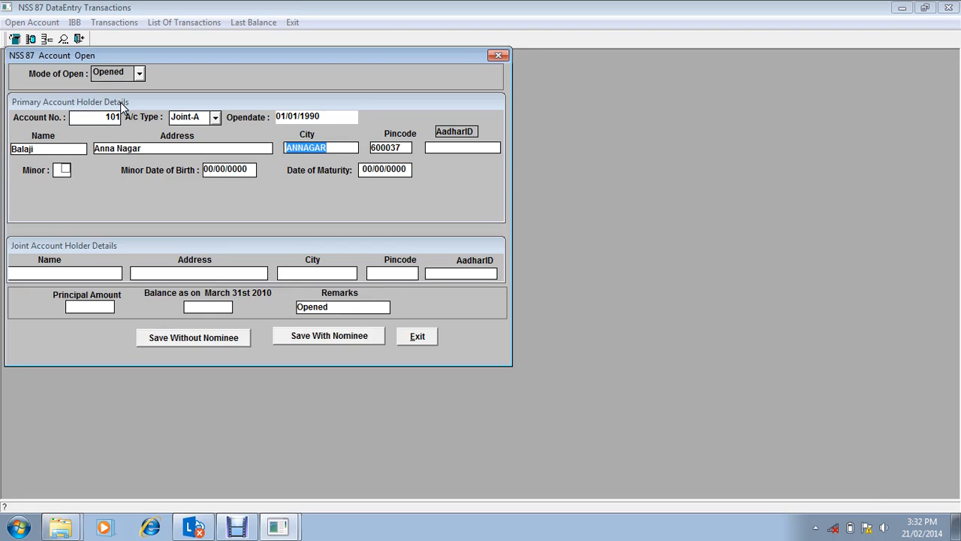
pyautogui.press('Tab')
pyautogui.press('Tab')
pyautogui.press('Tab')
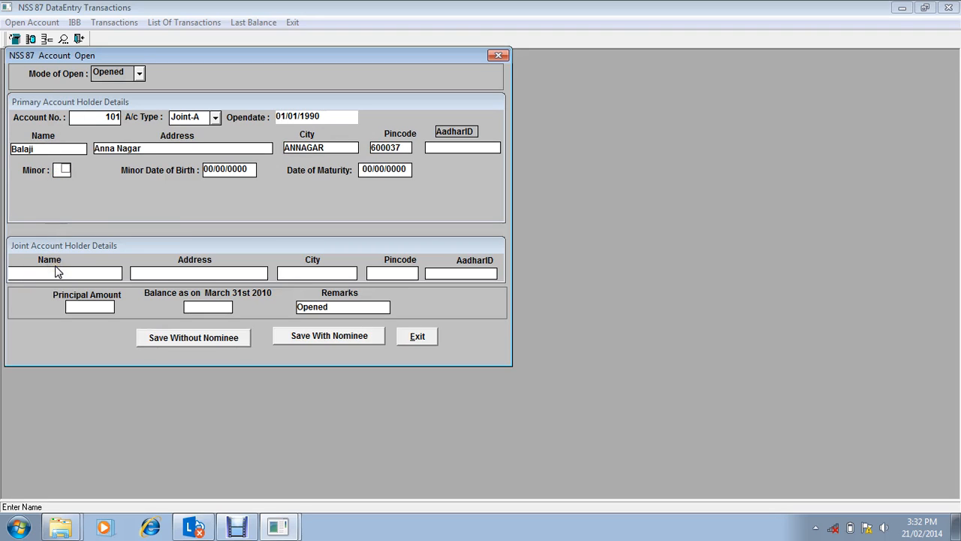
# Step: Enter the joint account holder's name and accept the default address, city and pincode
pyautogui.write('Sarath')
pyautogui.press('Tab')
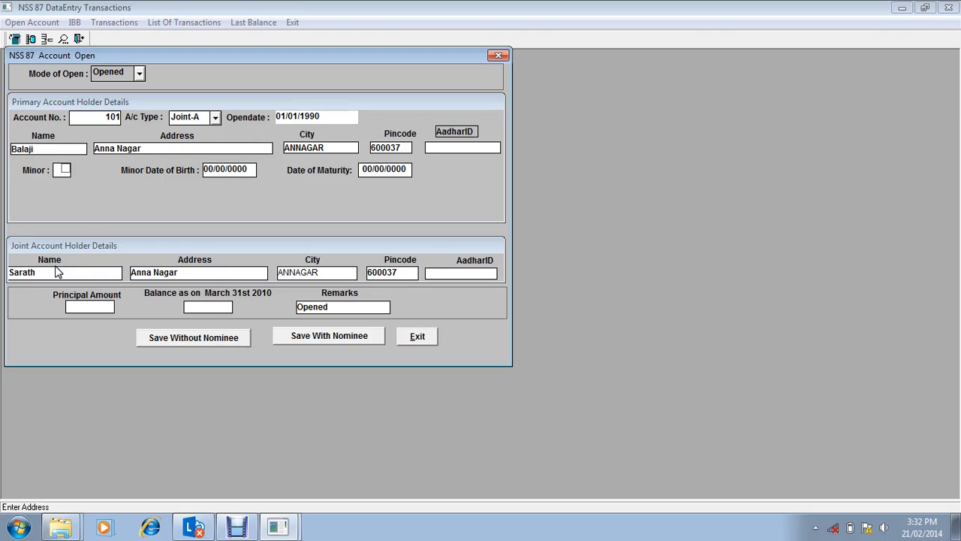
pyautogui.click(43, 274)
# Step: Enter a principal amount of 1000 and a March 31st 2010 balance of 1000, and choose to save the account with a nominee
pyautogui.write('1000')
pyautogui.press('Tab')
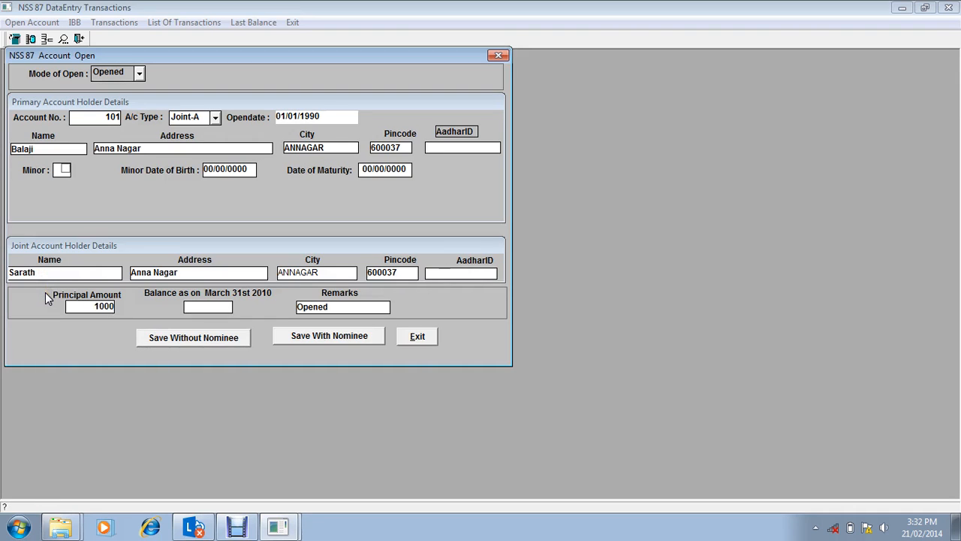
pyautogui.write('1000')
pyautogui.press('Tab')
pyautogui.press('Tab')
pyautogui.press('Tab')
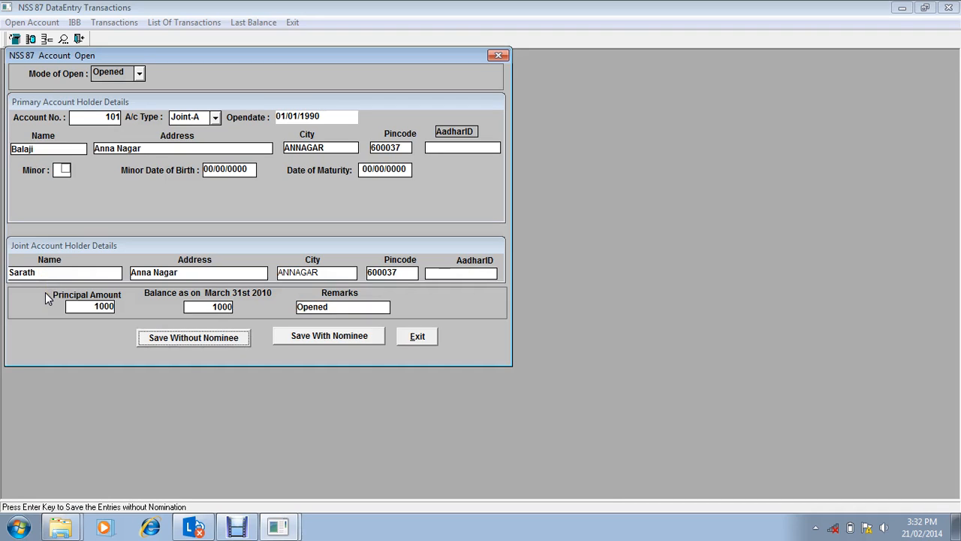
pyautogui.click(322, 337)
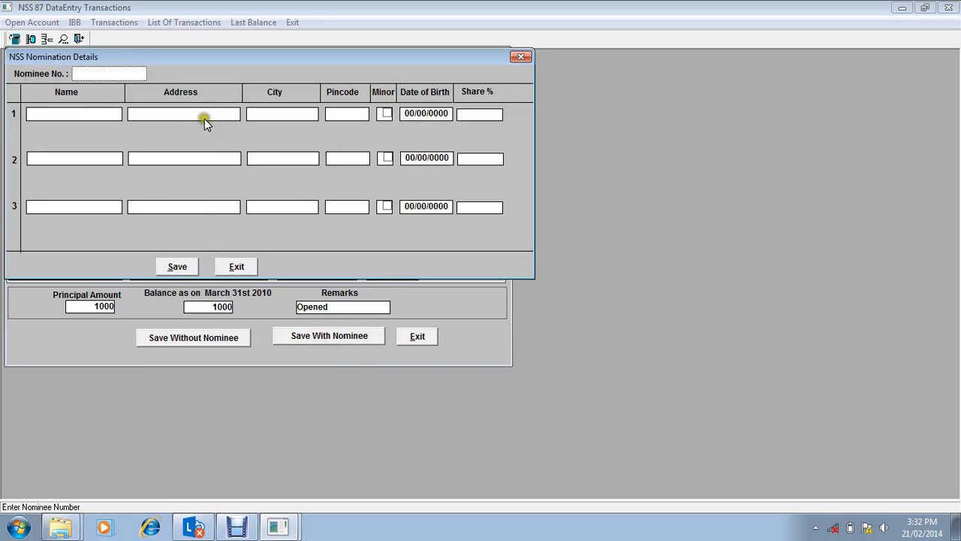
# Step: Enter the nominee number and the name NOMINEE for the first nominee, keep the default address, and mark the nominee as a minor
pyautogui.write('100')
pyautogui.press('Return')
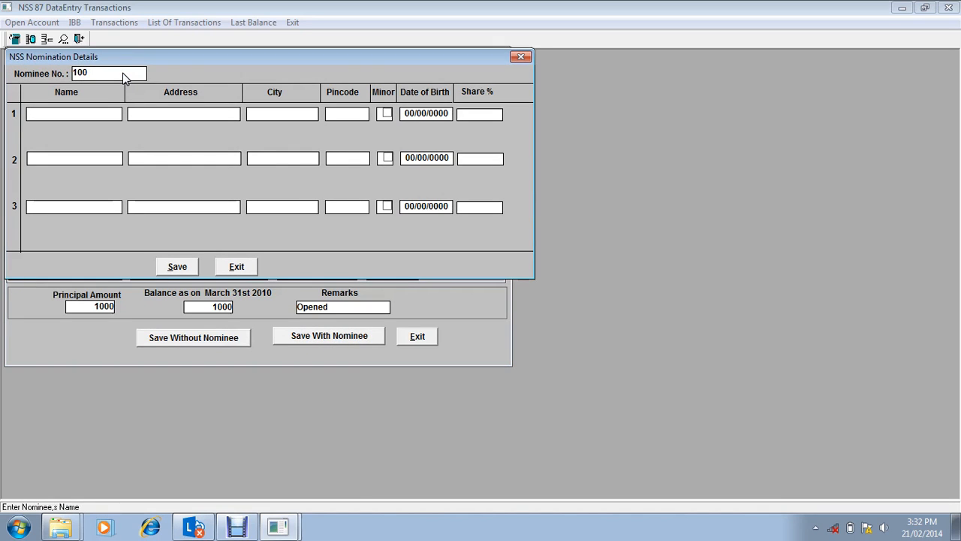
pyautogui.write('NOMINEE')
pyautogui.press('Return')
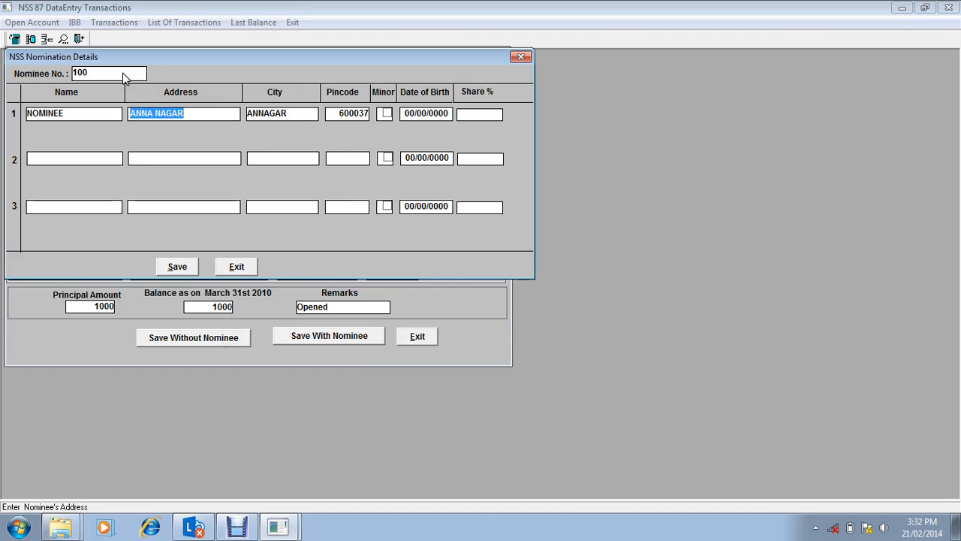
pyautogui.click(386, 114)
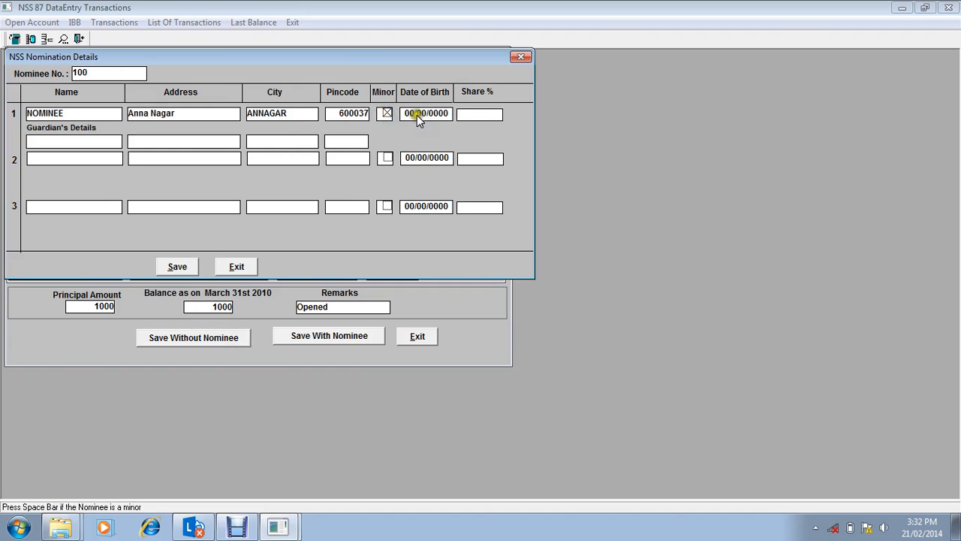
# Step: Try to enter a date of birth for the minor nominee that falls after the account's open date
pyautogui.click(406, 114)
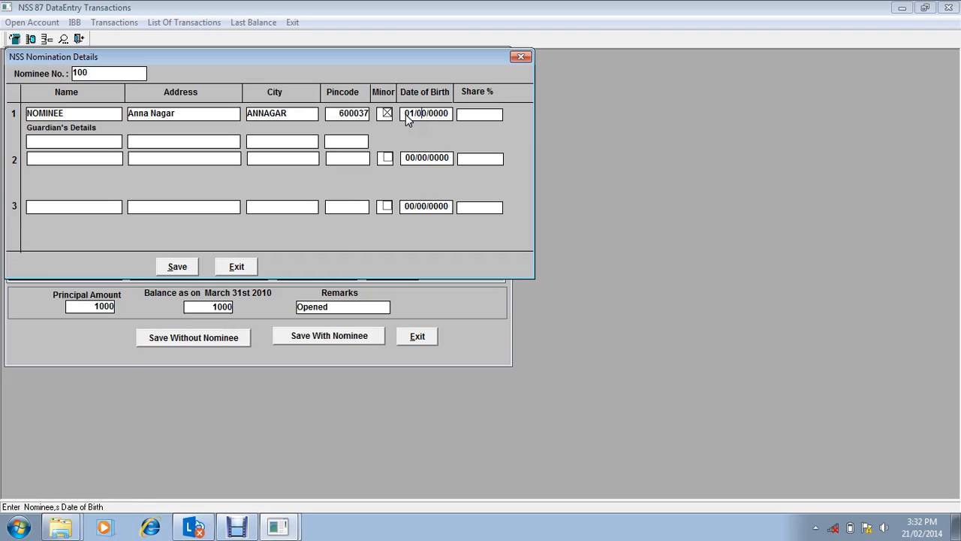
pyautogui.write('01/01/1991')
pyautogui.press('Return')
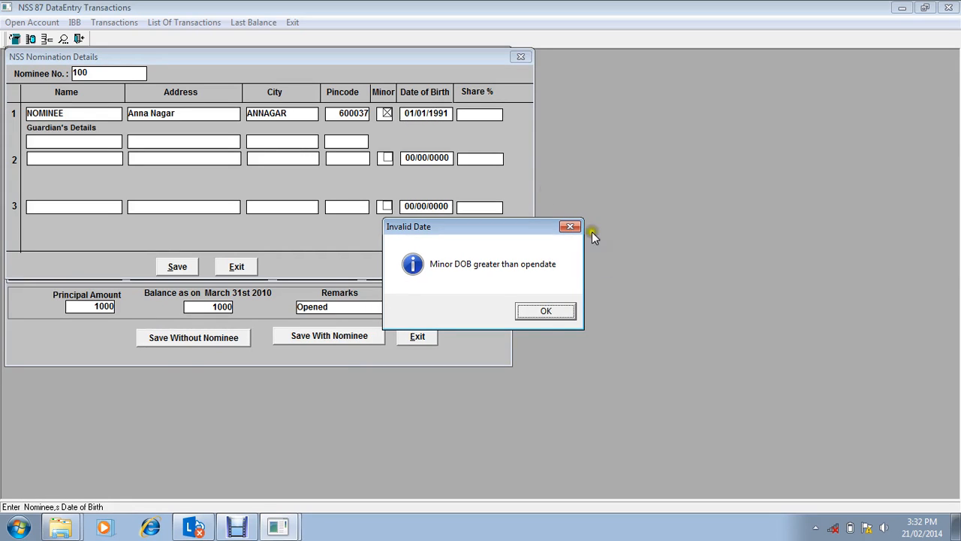
pyautogui.click(537, 315)
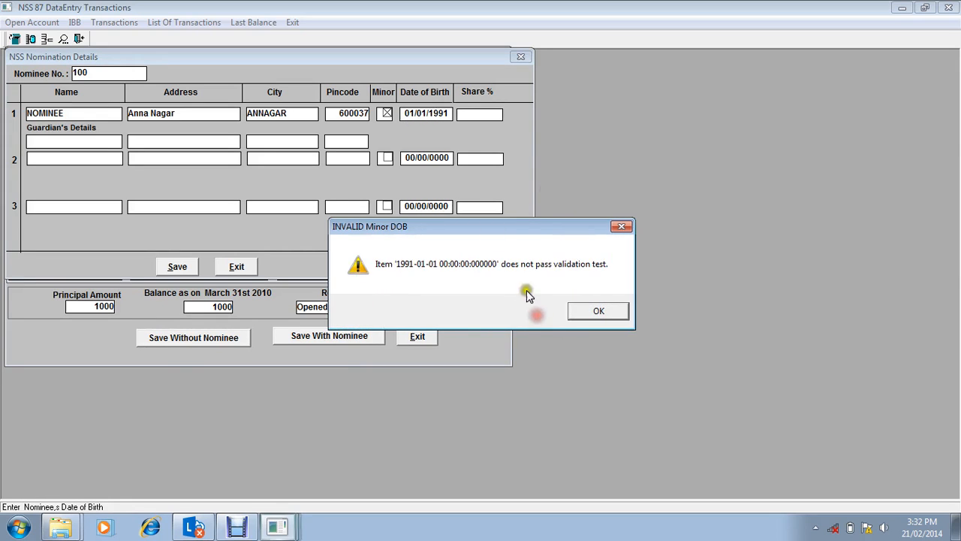
pyautogui.click(585, 310)
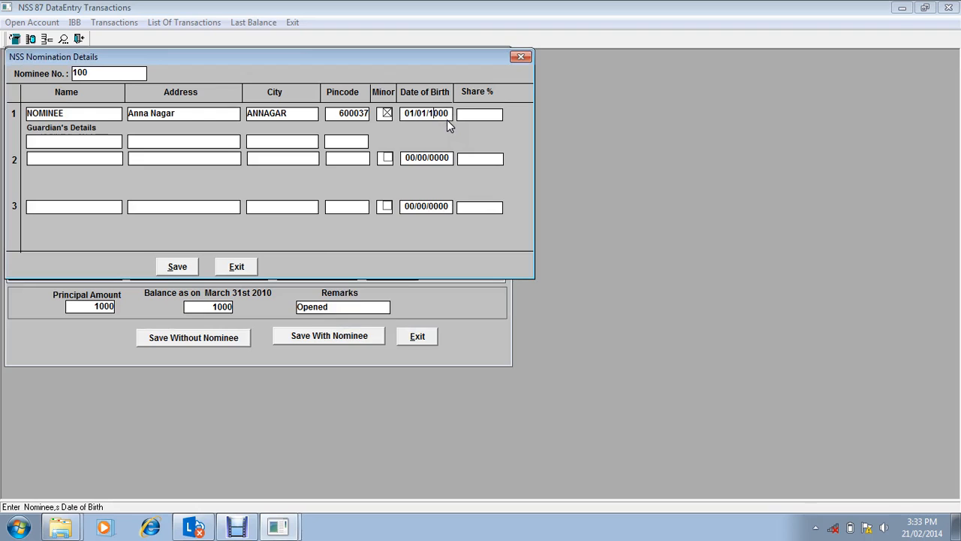
# Step: Enter a date of birth before the account's open date for the first nominee and set the nominee's share to 100%
pyautogui.press('BackSpace')
pyautogui.press('Tab')
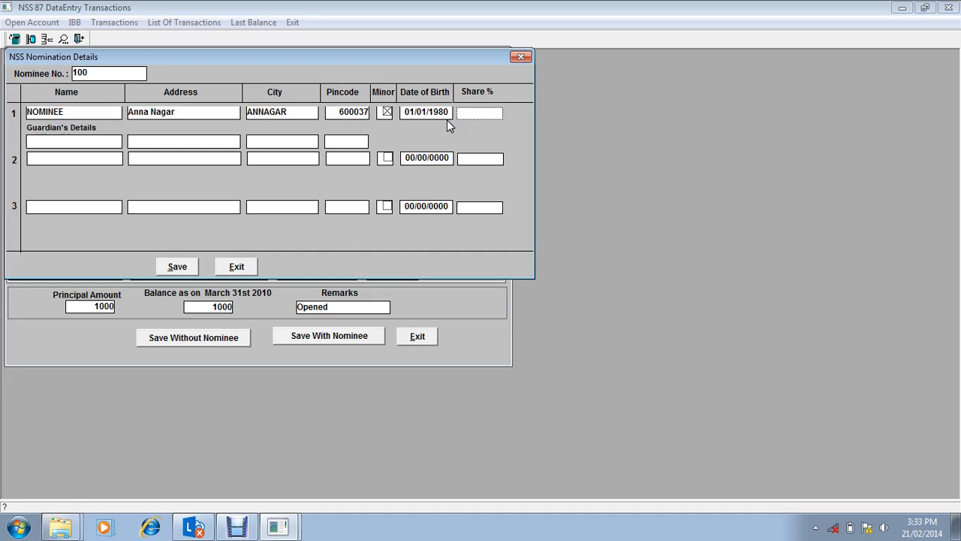
pyautogui.click(446, 114)
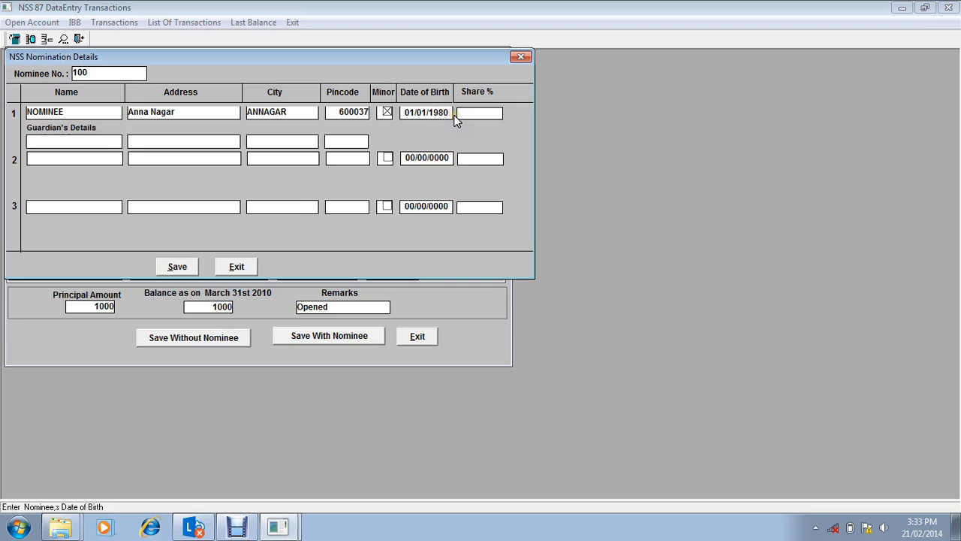
pyautogui.press('Tab')
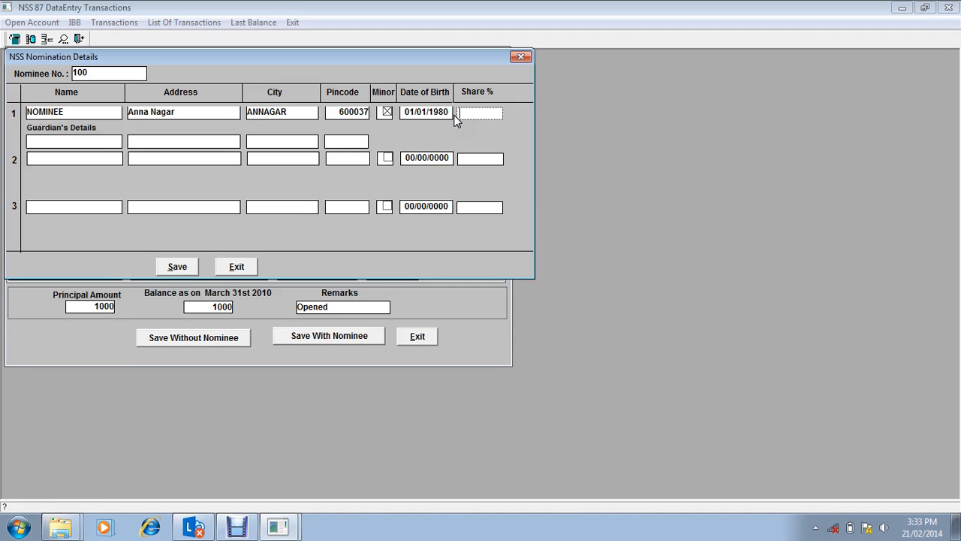
pyautogui.write('100')
pyautogui.press('Tab')
# Step: Enter GUARDUAN as the nominee's guardian with the default address, city and pincode, and save the nomination details
pyautogui.write('G')
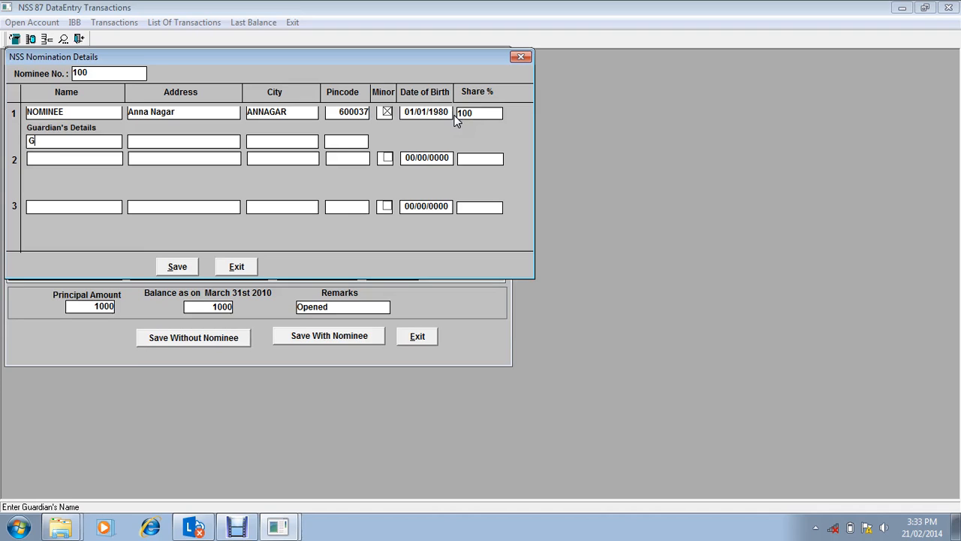
pyautogui.write('UARDUAN')
pyautogui.press('BackSpace')
pyautogui.press('Return')
pyautogui.press('Return')
pyautogui.press('Return')
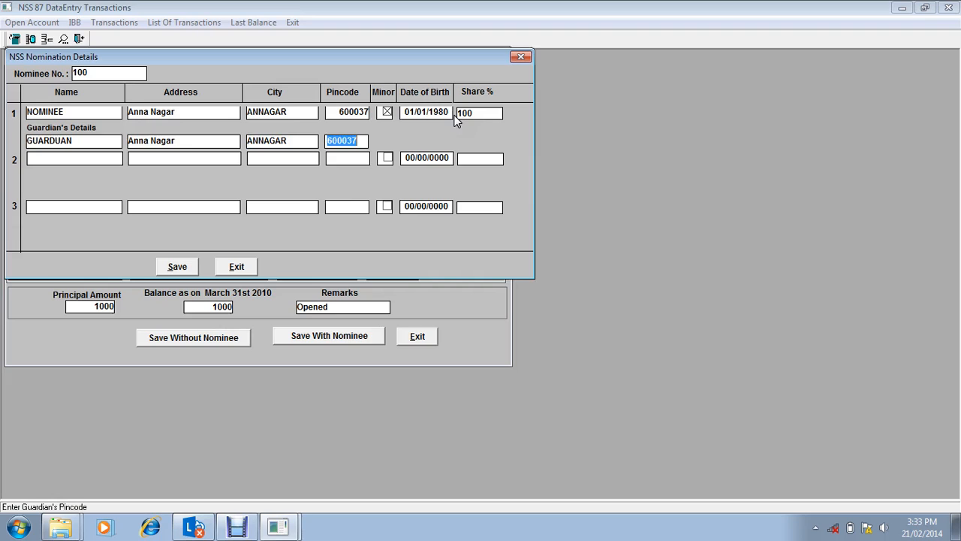
pyautogui.press('Return')
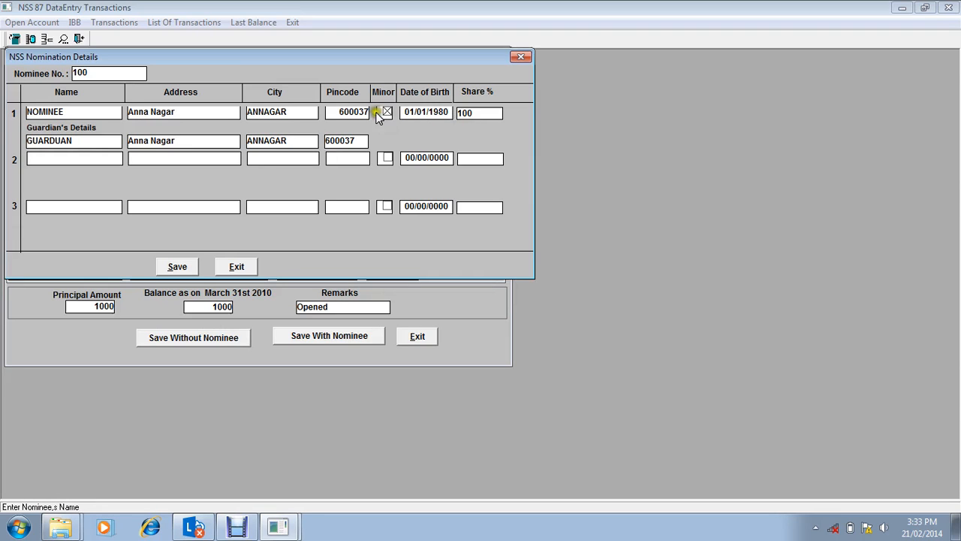
pyautogui.click(176, 268)
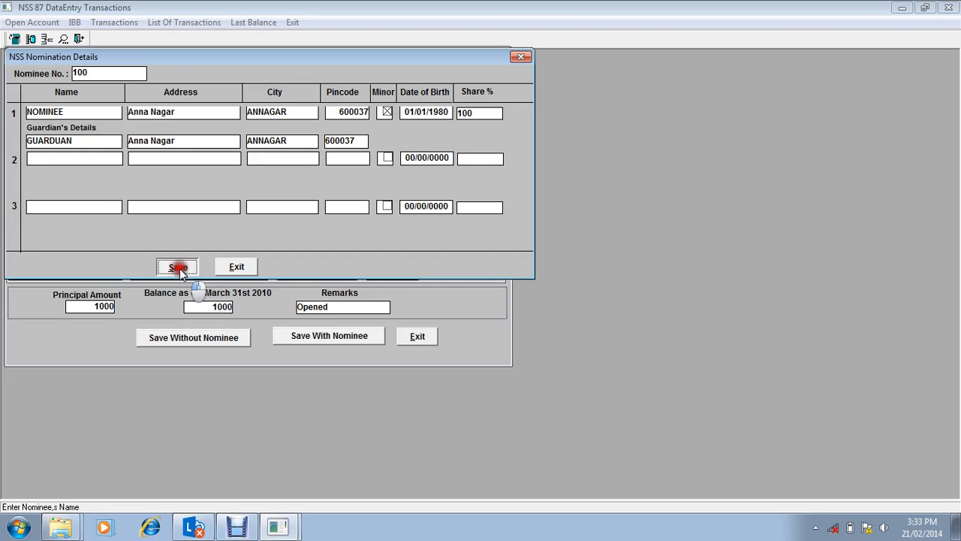
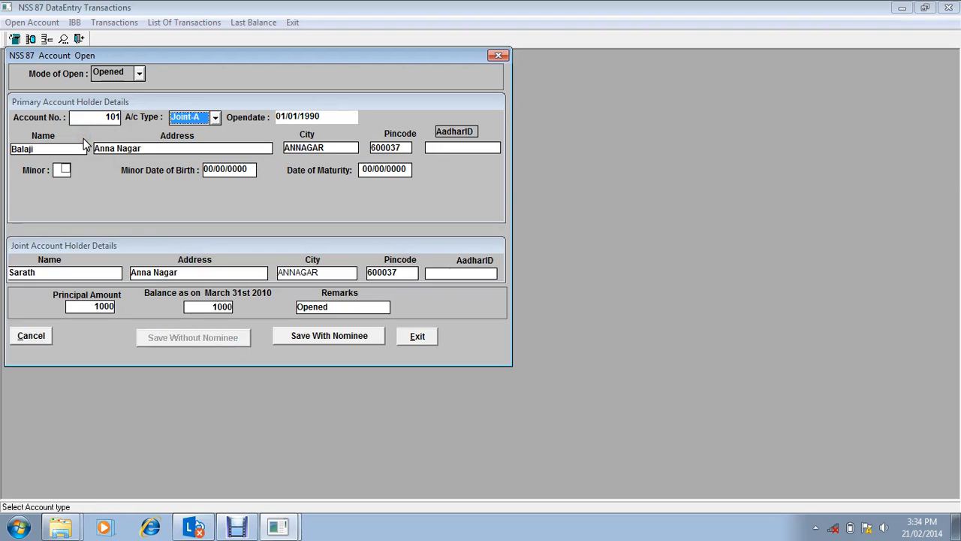
pyautogui.click(137, 189)
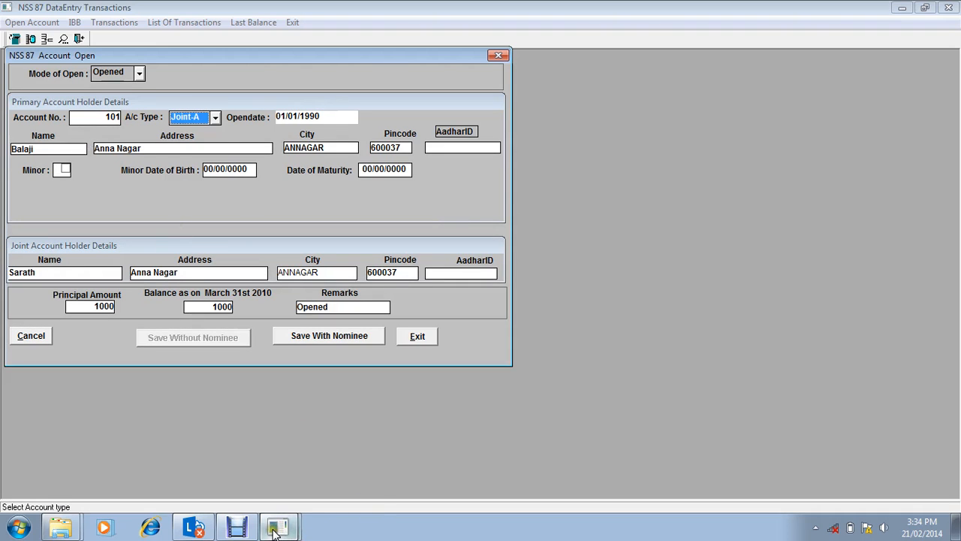
pyautogui.click(242, 529)
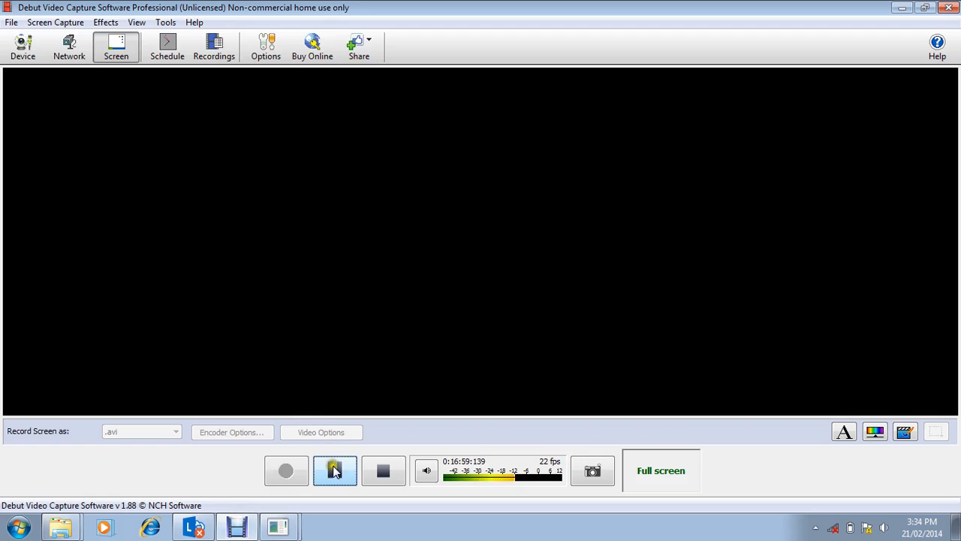
pyautogui.click(902, 8)
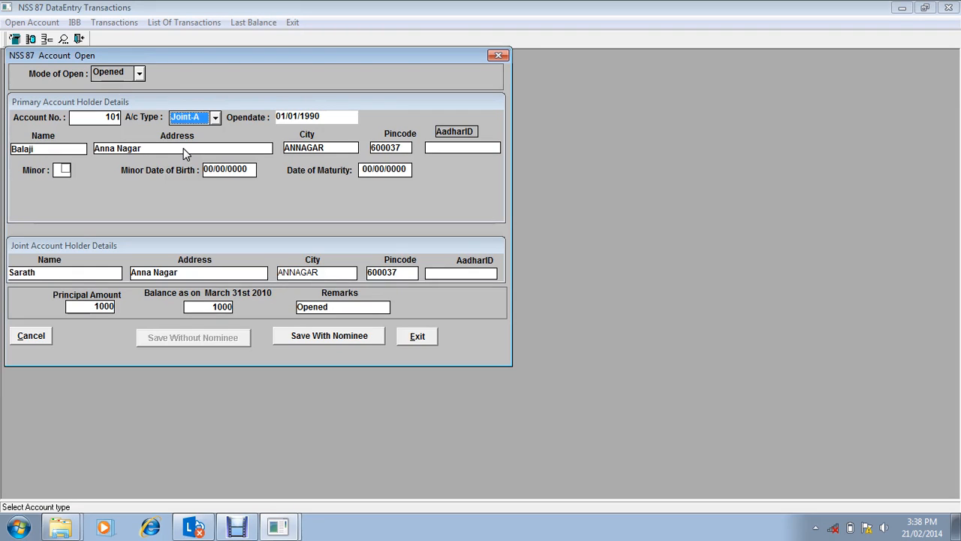
# Step: Close the account opening form and load the NSS 87 ledger entries for the first account by entering its account number
pyautogui.click(418, 337)
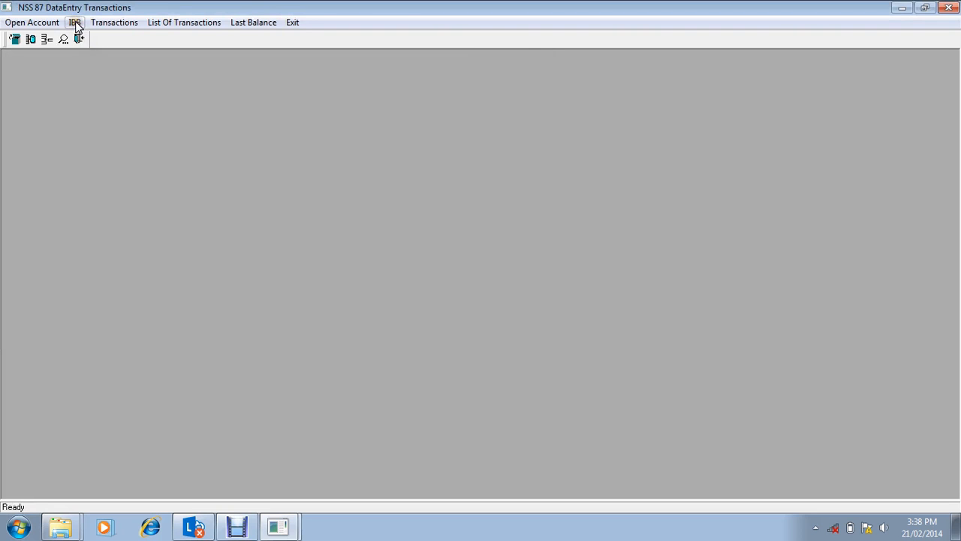
pyautogui.click(113, 23)
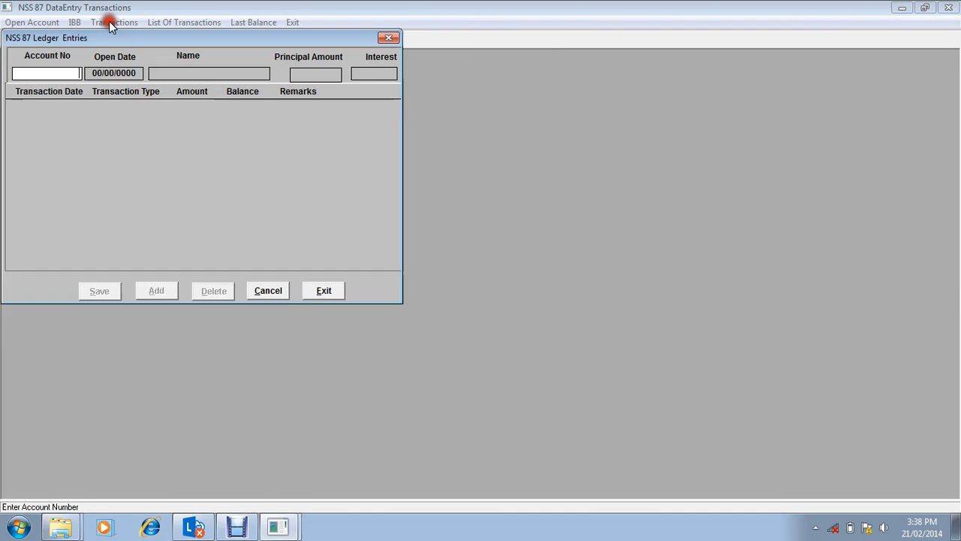
pyautogui.write('10')
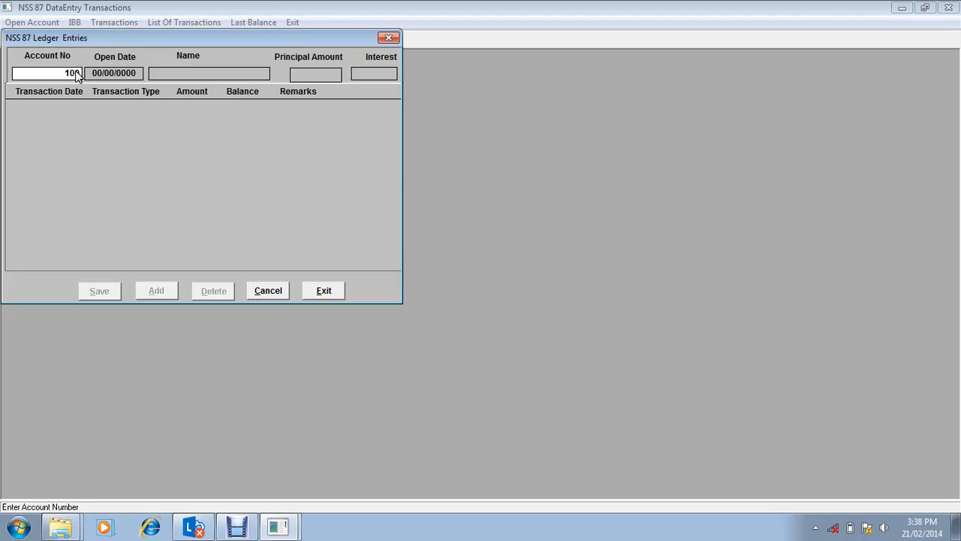
pyautogui.write('0')
pyautogui.press('Return')
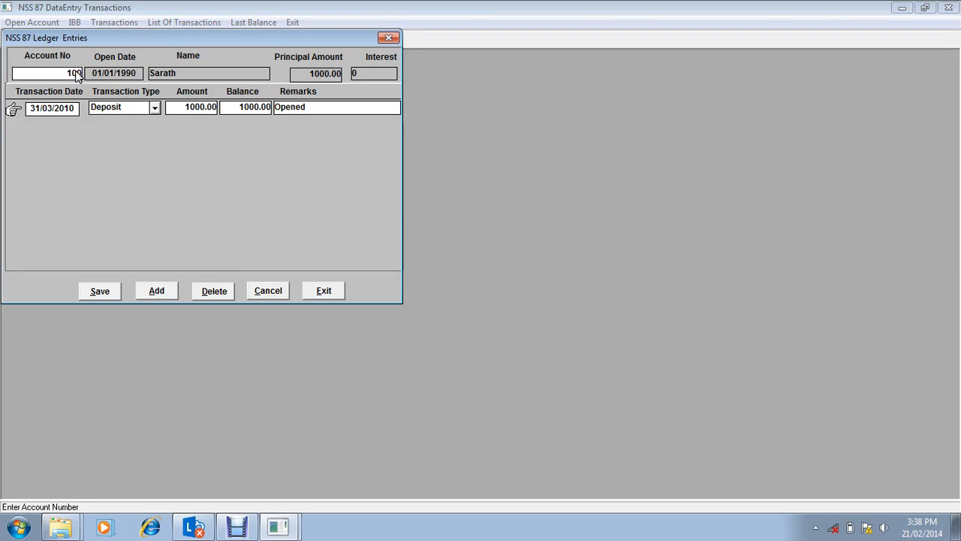
# Step: Add a ledger row dated 01/05/2010 and try to set its transaction type to Interest
pyautogui.click(156, 291)
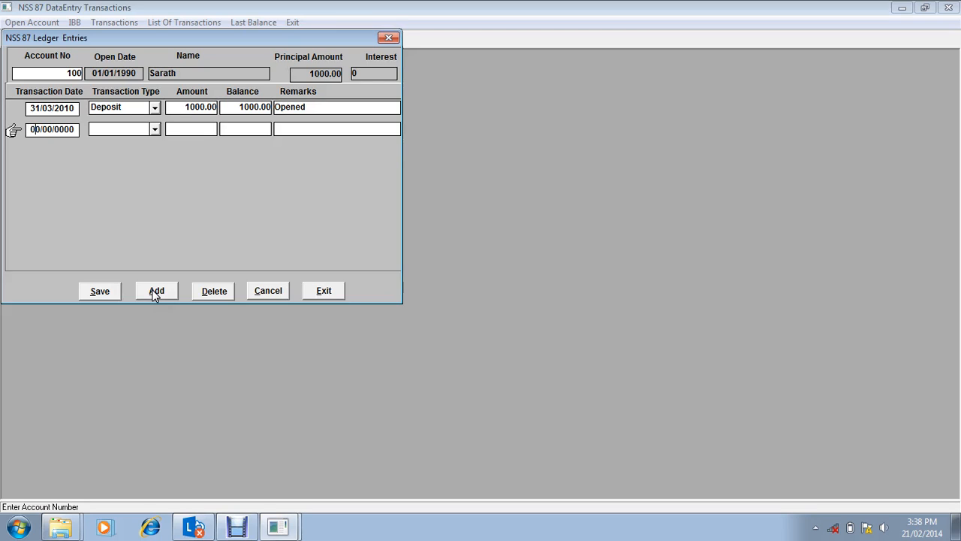
pyautogui.write('1/05/201')
pyautogui.press('Tab')
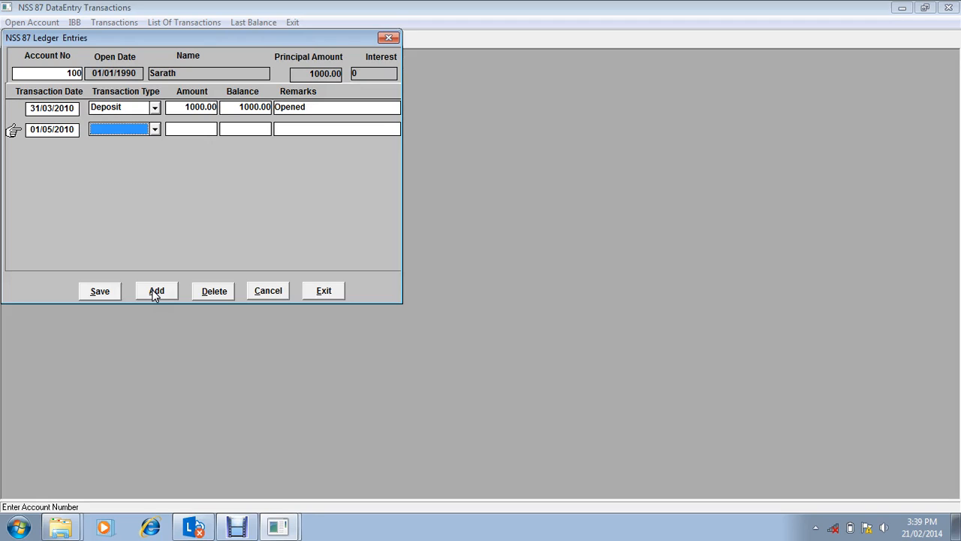
pyautogui.press('i')
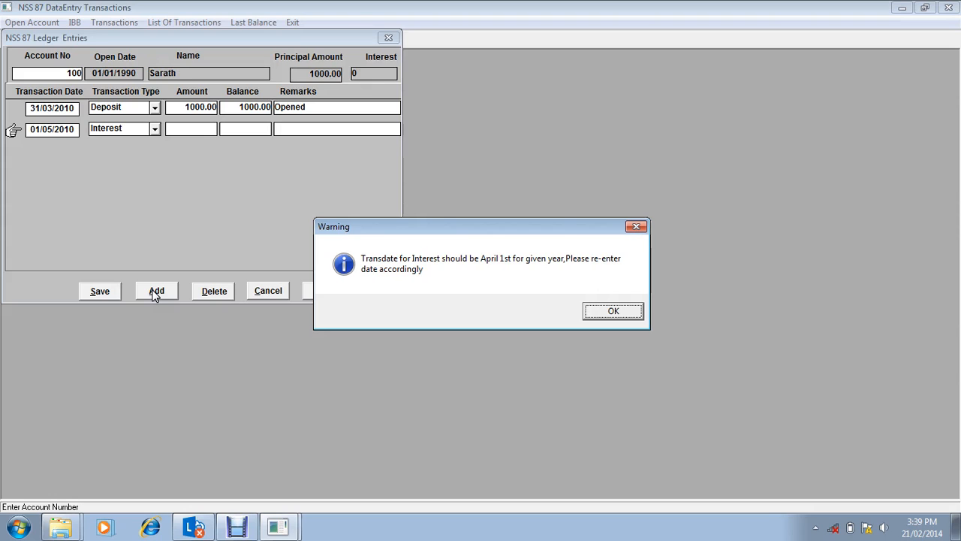
pyautogui.press('Return')
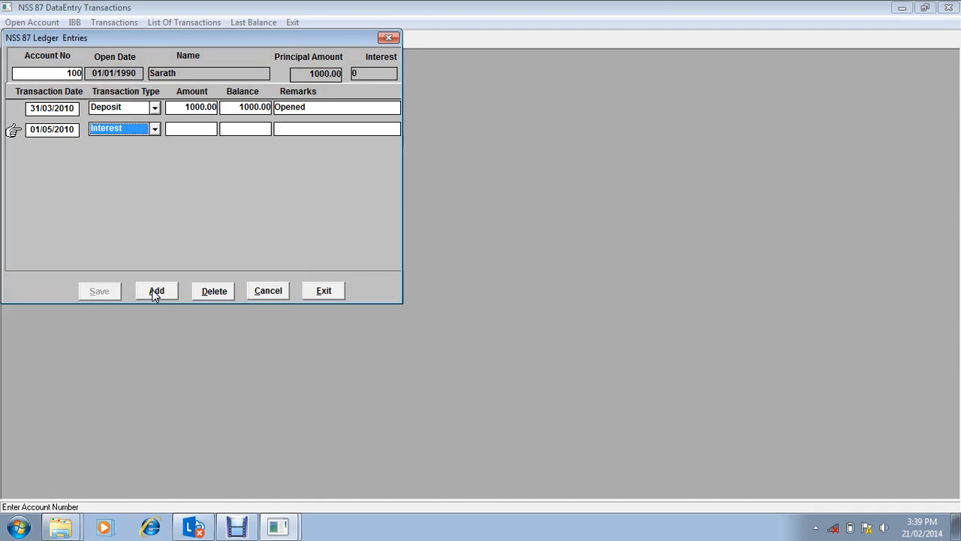
# Step: Change the new ledger row's transaction date to 01/04/2010
pyautogui.click(155, 292)
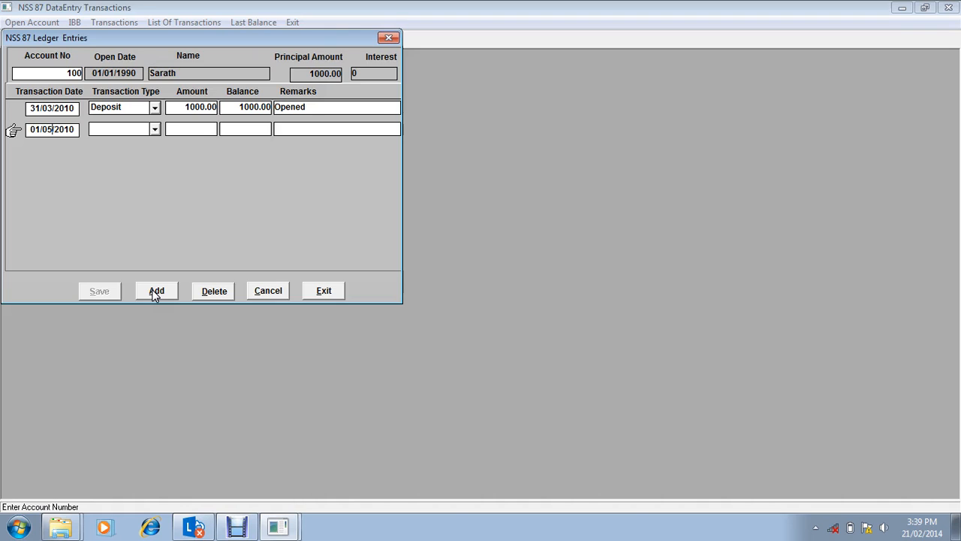
pyautogui.press('BackSpace')
pyautogui.write('4')
pyautogui.press('Tab')
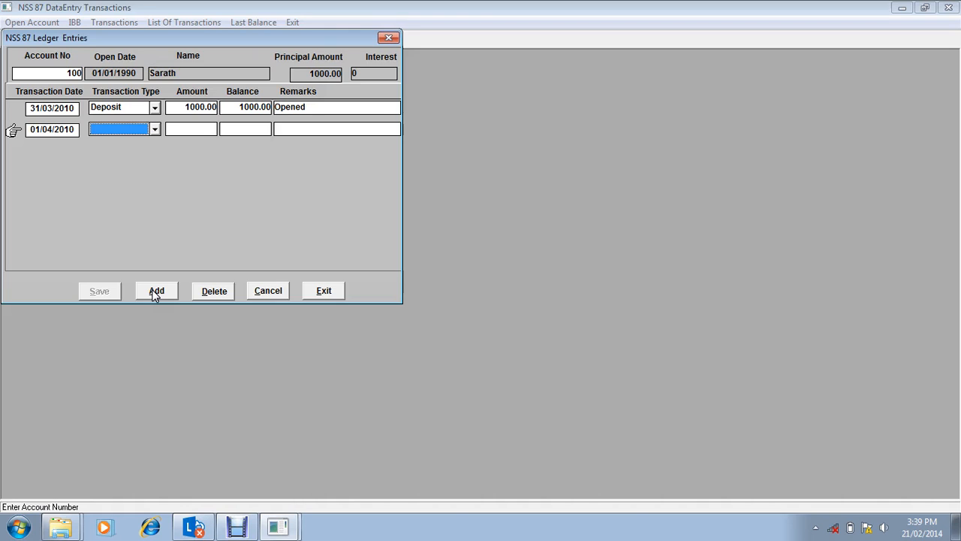
# Step: Try to set the transaction type of the 01/04/2010 ledger row to Deposit
pyautogui.press('i')
pyautogui.press('w')
pyautogui.press('d')
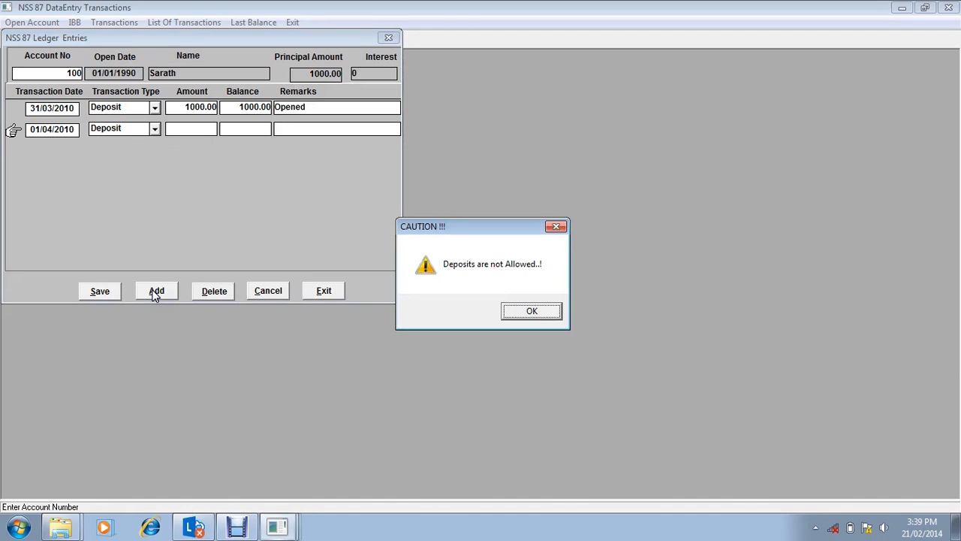
pyautogui.press('Return')
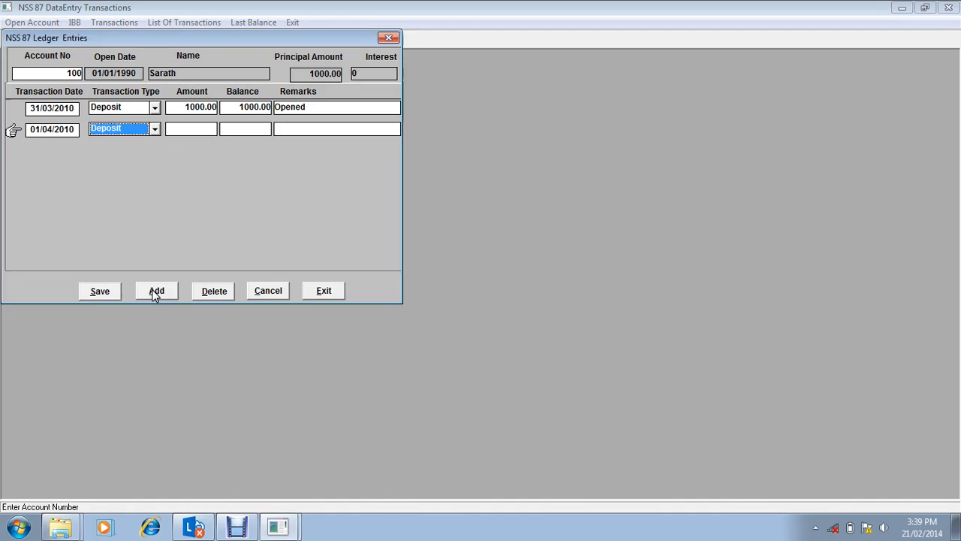
# Step: Set the 01/04/2010 row's type to Interest with an amount of 150, keep the calculated balance, and enter the remark Interest
pyautogui.press('w')
pyautogui.press('i')
pyautogui.press('Tab')
pyautogui.write('1')
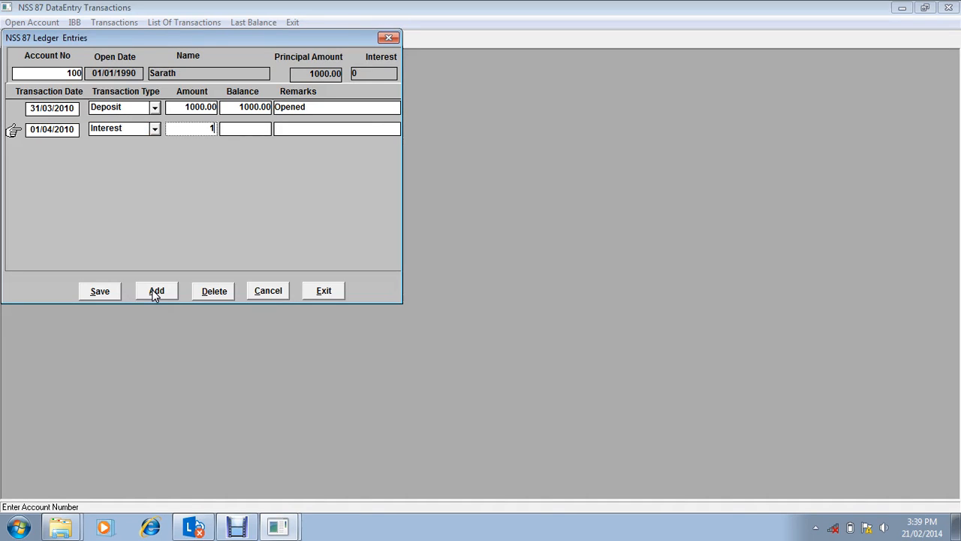
pyautogui.write('50')
pyautogui.press('Tab')
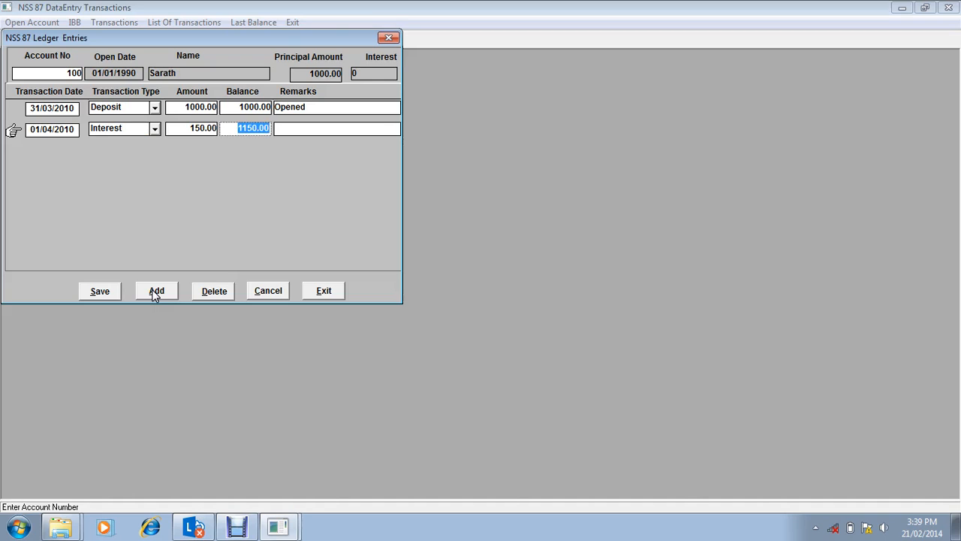
pyautogui.press('Tab')
pyautogui.write('Intere')
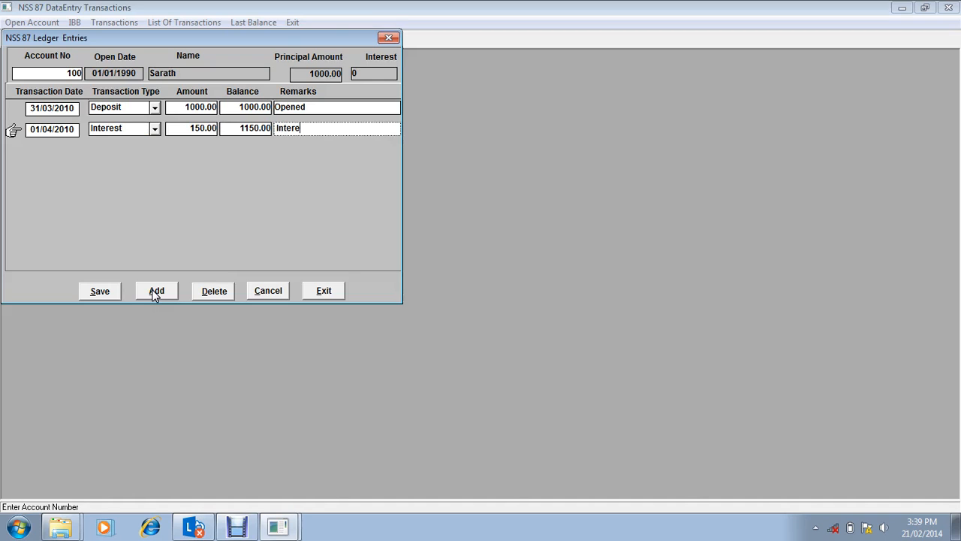
pyautogui.write('st')
# Step: Add another ledger row dated 03/06/2010 with the transaction type Withdrawal
pyautogui.click(147, 291)
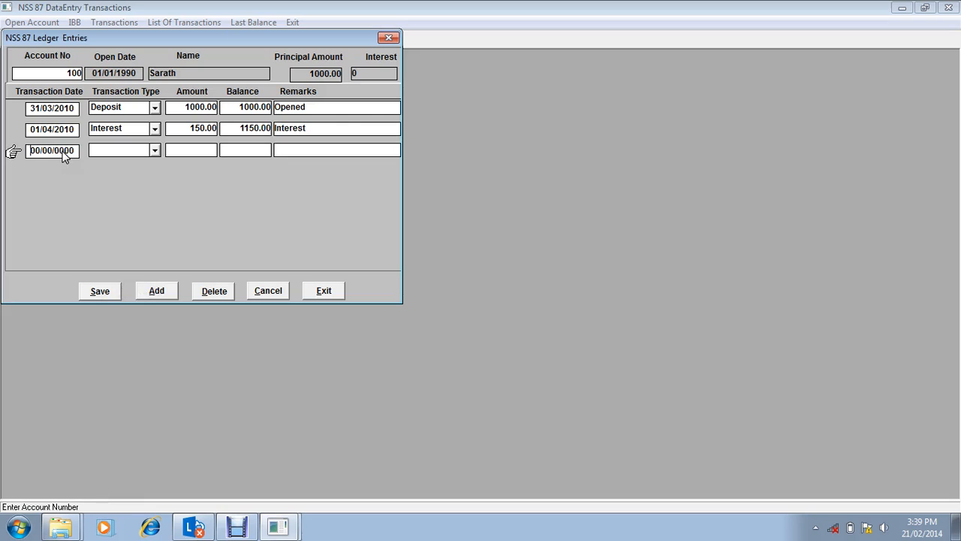
pyautogui.write('3/06/2010')
pyautogui.press('Tab')
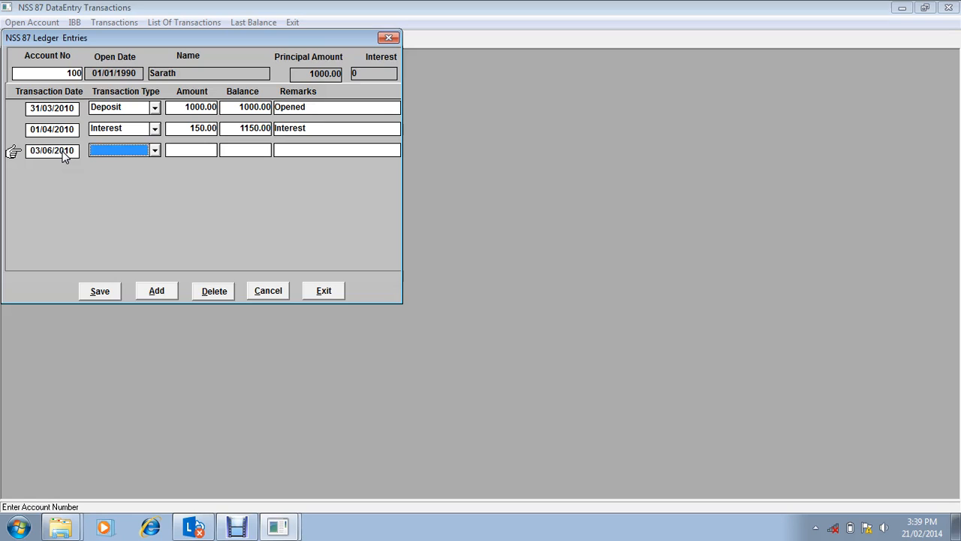
pyautogui.press('Down')
pyautogui.press('Down')
pyautogui.press('Tab')
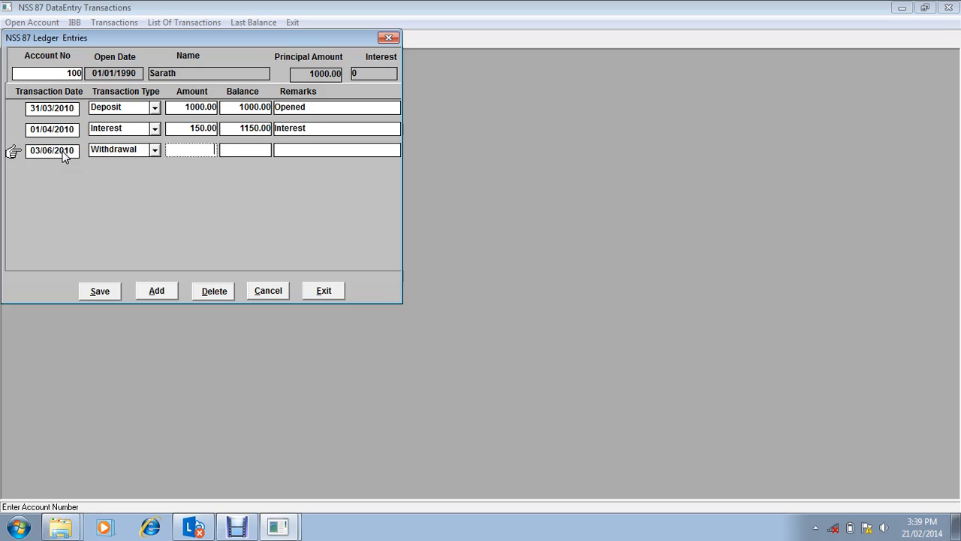
# Step: Enter an amount of 1000 for the 03/06/2010 withdrawal, keep the calculated balance, and enter the remark Withdrawal
pyautogui.write('1000`')
pyautogui.press('Tab')
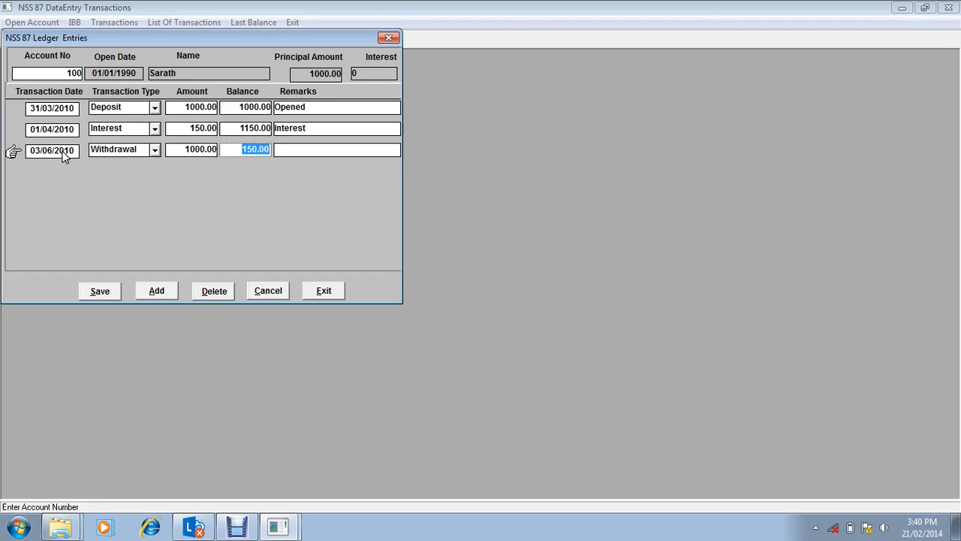
pyautogui.press('Tab')
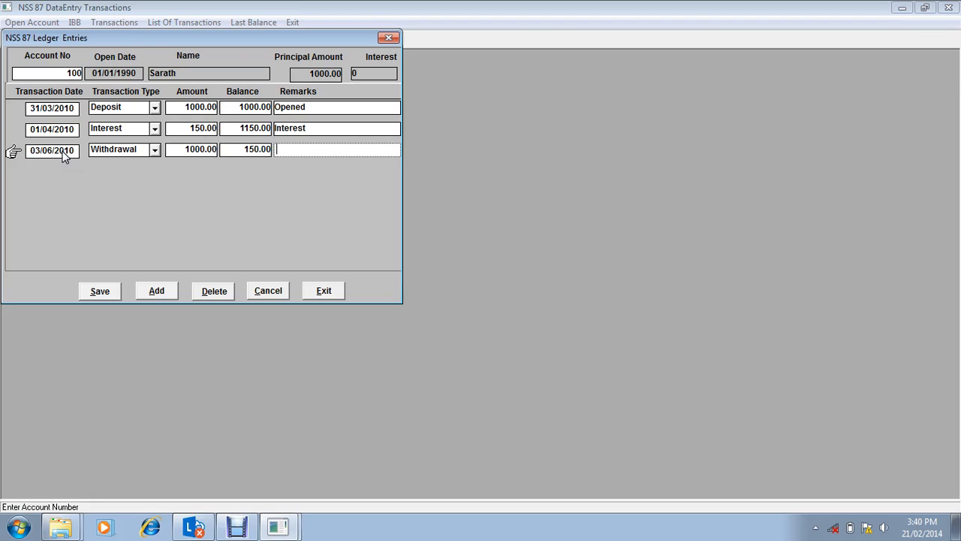
pyautogui.write('Withdrawal')
# Step: Try to add a second Withdrawal row dated 04/06/2010, and delete that row
pyautogui.click(156, 290)
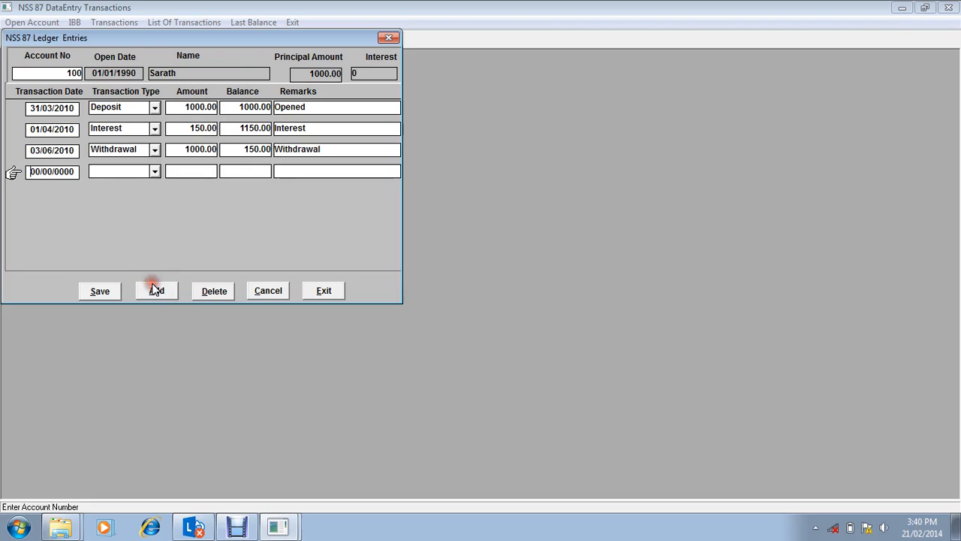
pyautogui.write('4/0')
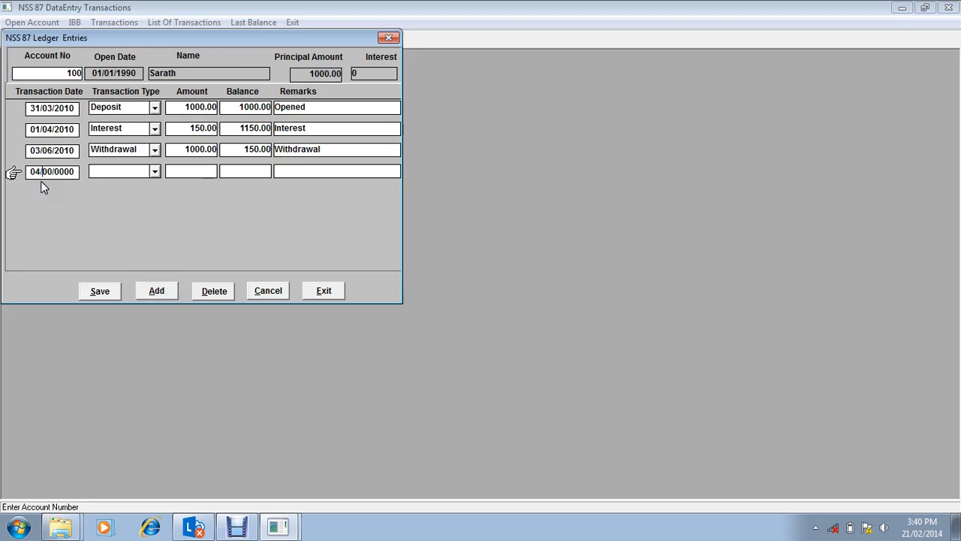
pyautogui.write('6/2010')
pyautogui.press('Tab')
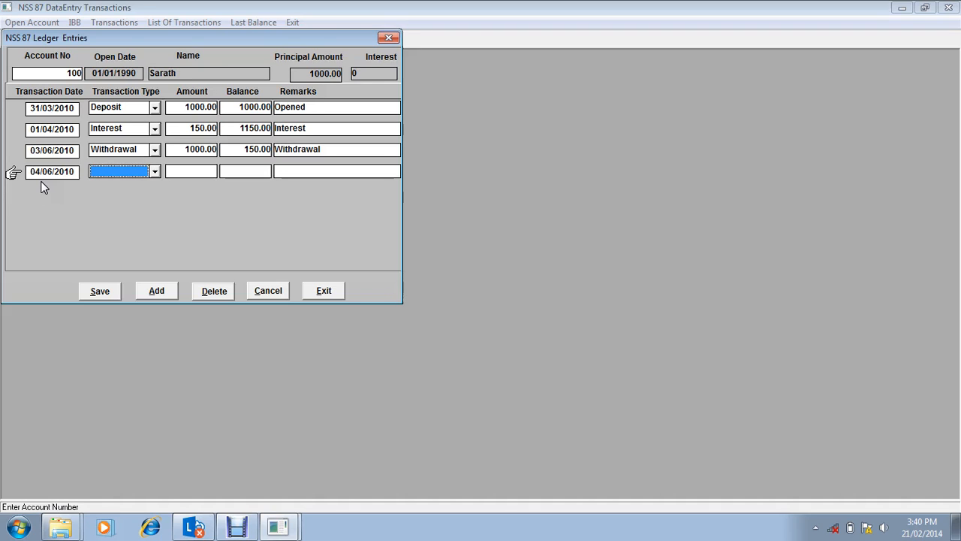
pyautogui.click(154, 171)
pyautogui.click(135, 195)
pyautogui.press('Tab')
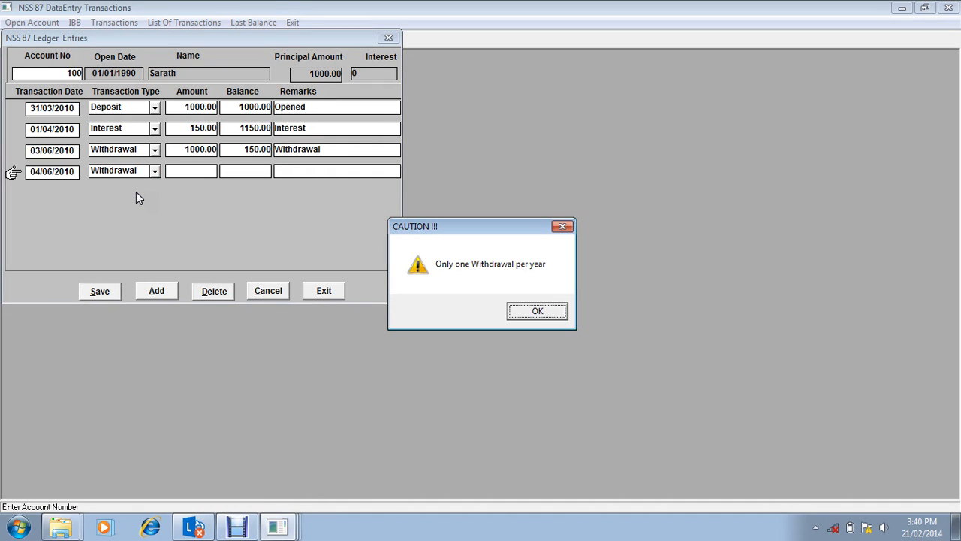
pyautogui.press('Return')
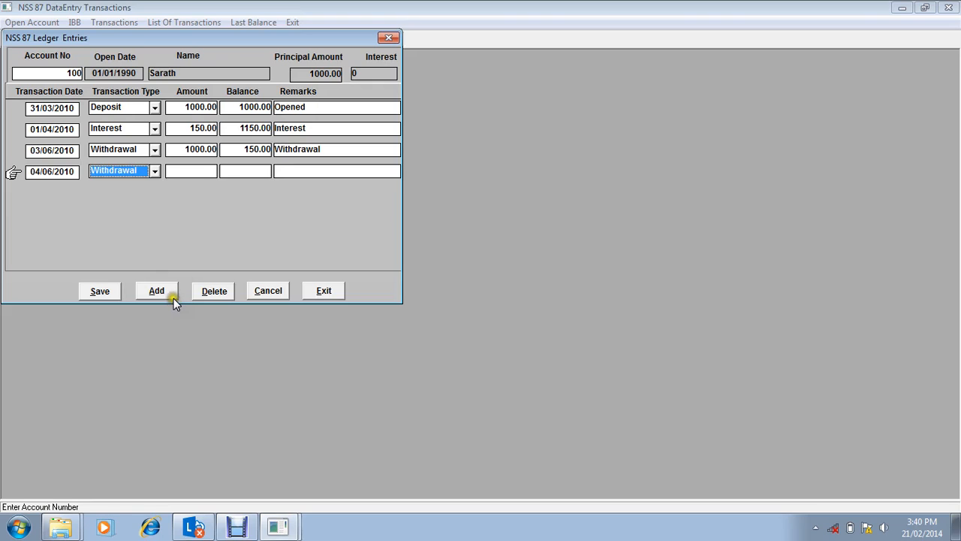
pyautogui.click(217, 292)
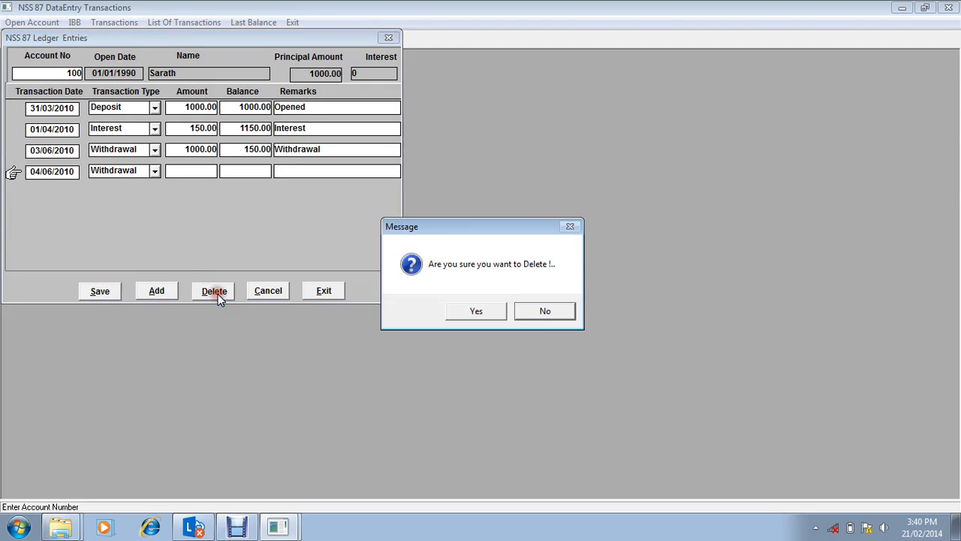
pyautogui.click(482, 313)
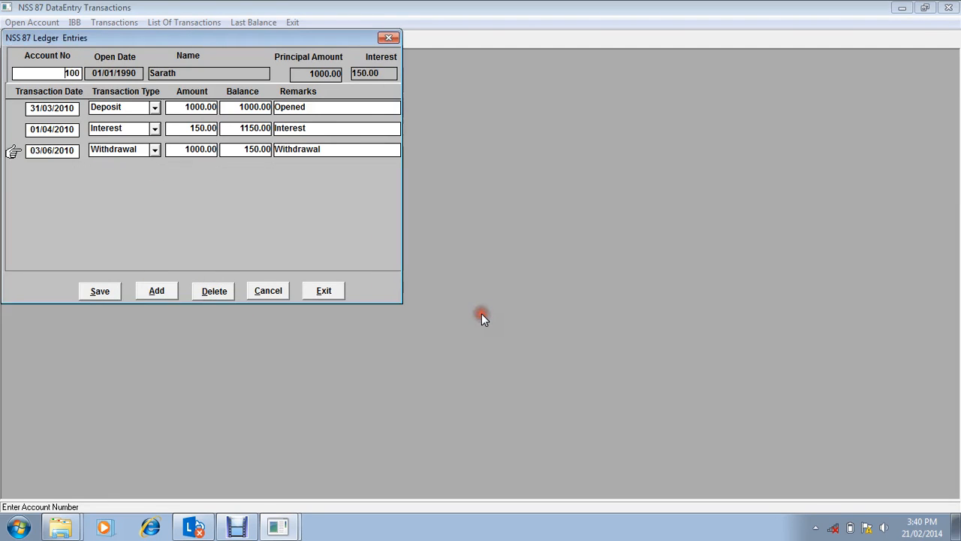
# Step: Save the ledger entries and reload the ledger of the same account
pyautogui.click(102, 292)
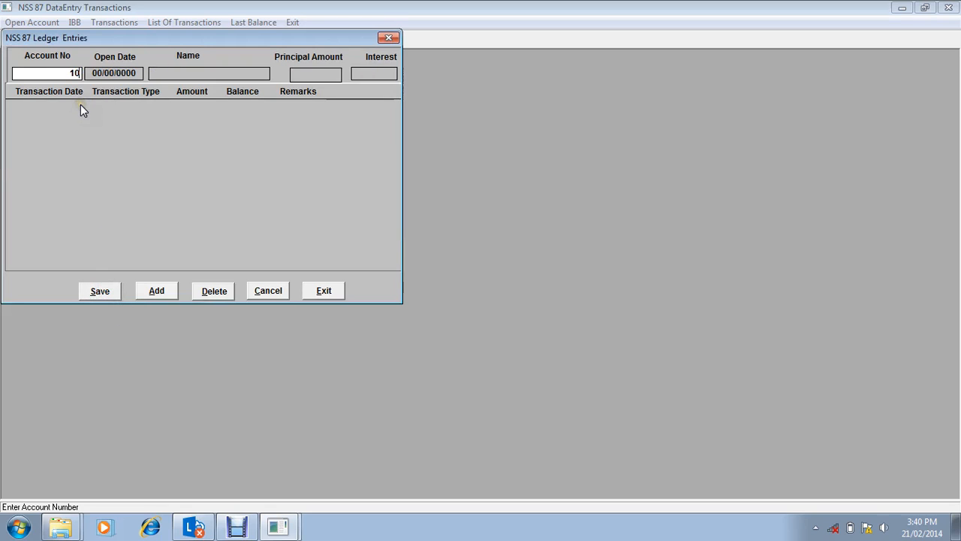
pyautogui.write('0')
pyautogui.press('Return')
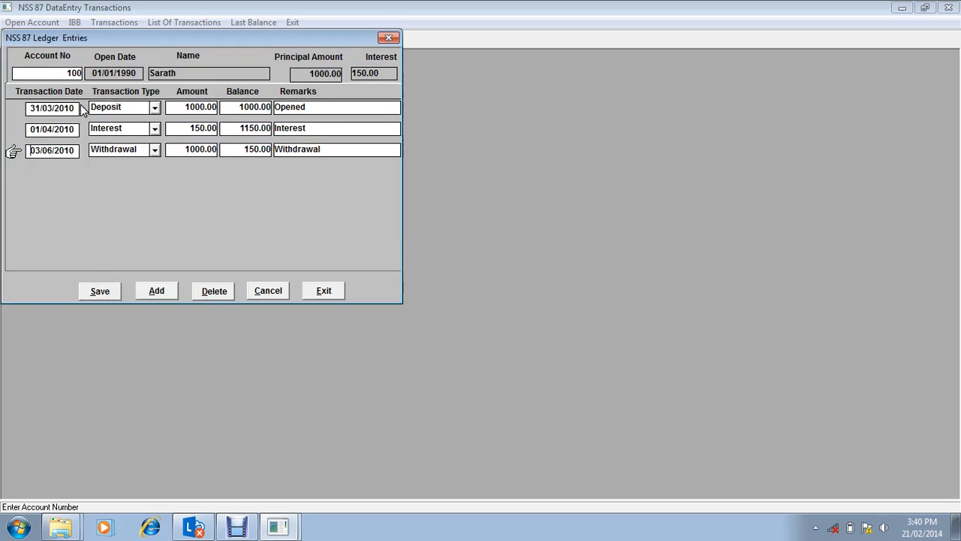
# Step: Add another ledger row to the first account dated 01/04/2012 with the transaction type Interest
pyautogui.click(157, 293)
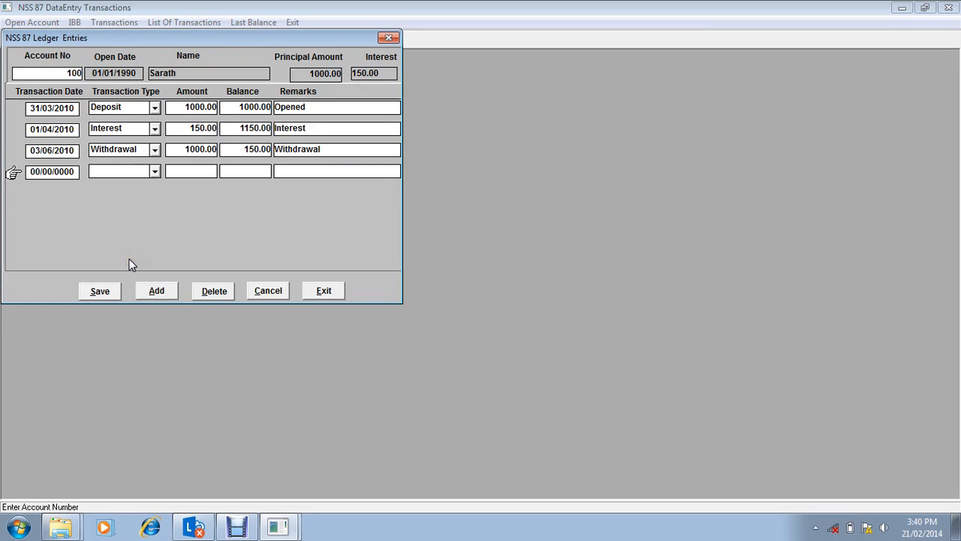
pyautogui.write('0104/20120102012')
pyautogui.press('Tab')
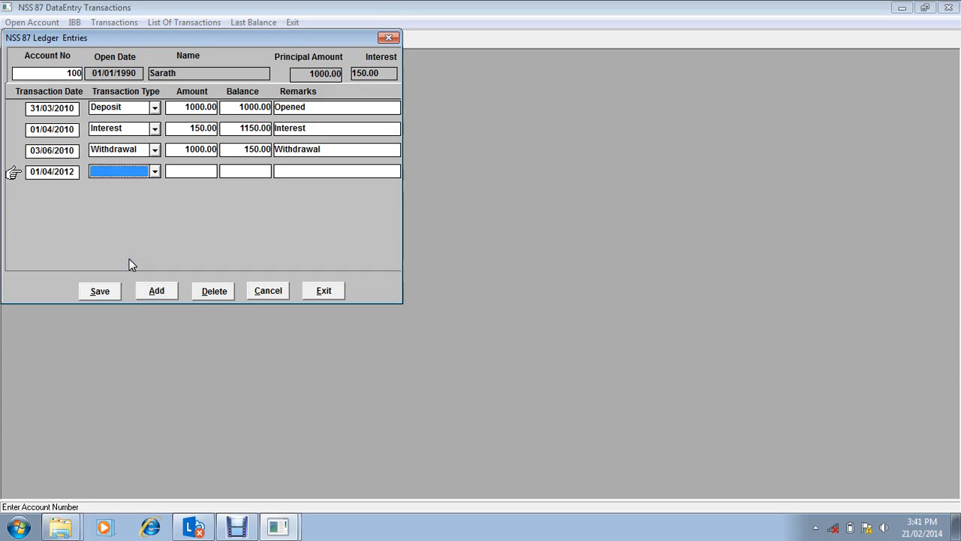
pyautogui.press('i')
pyautogui.press('Tab')
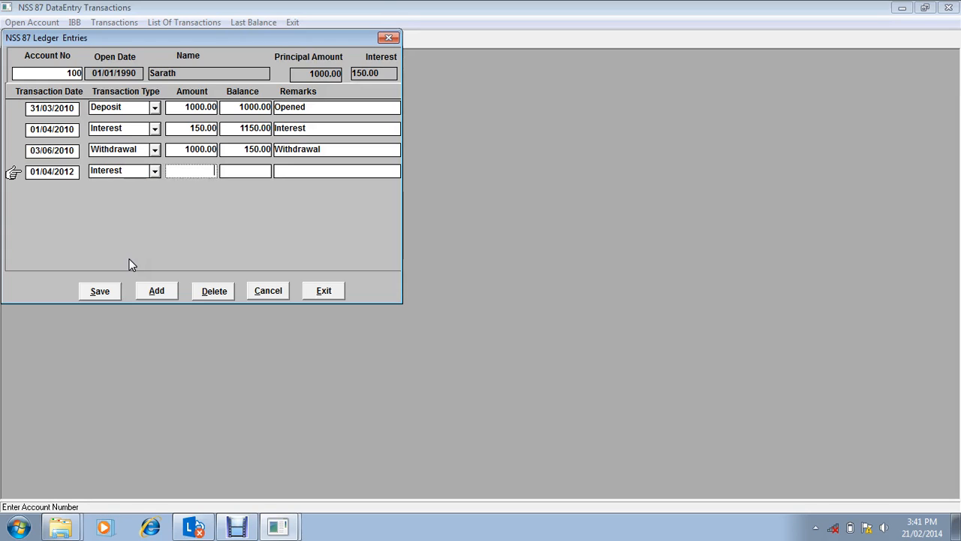
# Step: Enter an amount of 10 for the 01/04/2012 interest row, keep the calculated balance, and enter the remark Interest
pyautogui.write('100')
pyautogui.press('BackSpace')
pyautogui.press('Tab')
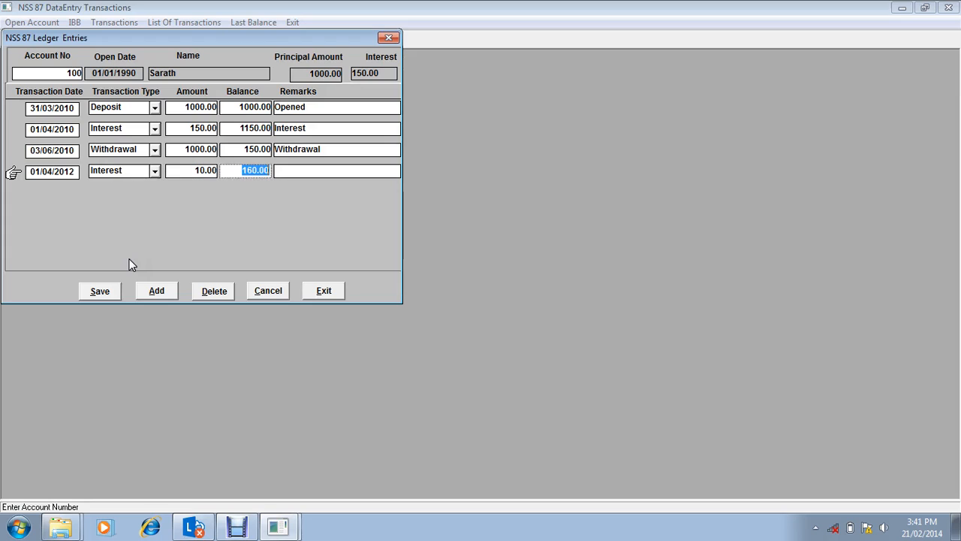
pyautogui.press('Tab')
pyautogui.write('Interesr')
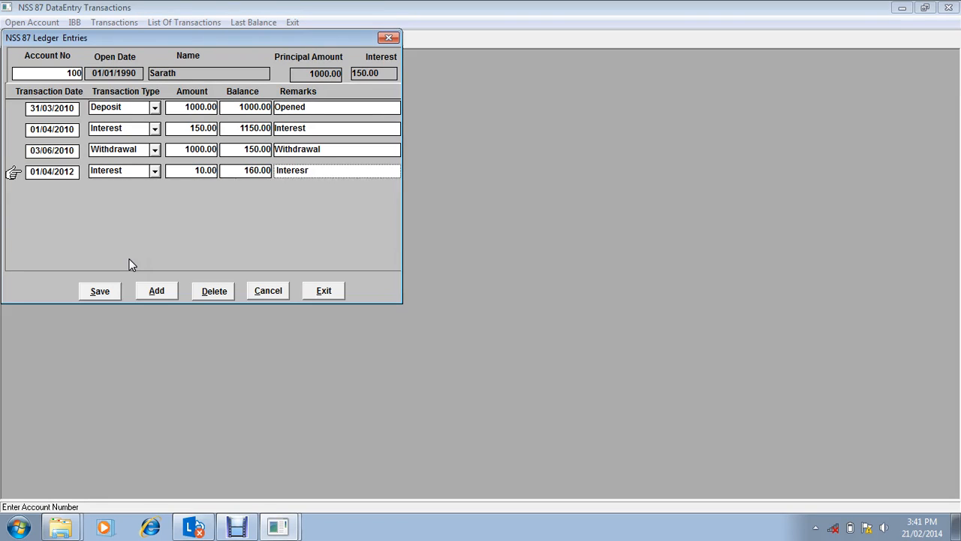
pyautogui.press('BackSpace')
pyautogui.write('terest')
pyautogui.click(124, 326)
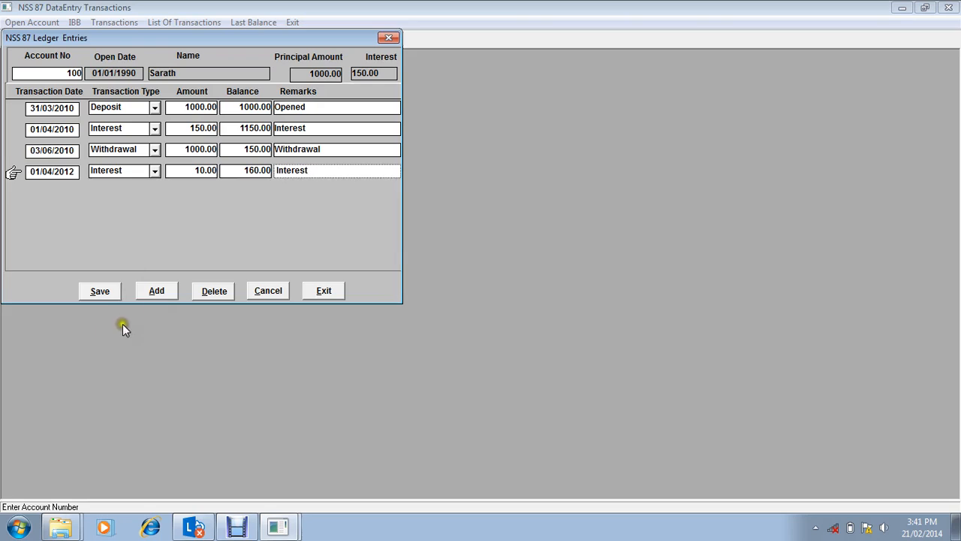
pyautogui.click(166, 293)
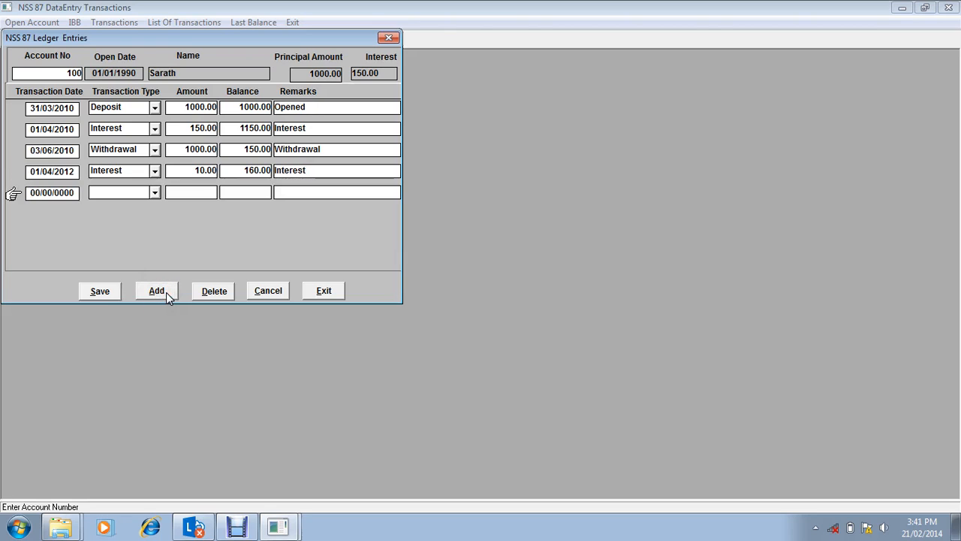
pyautogui.click(215, 294)
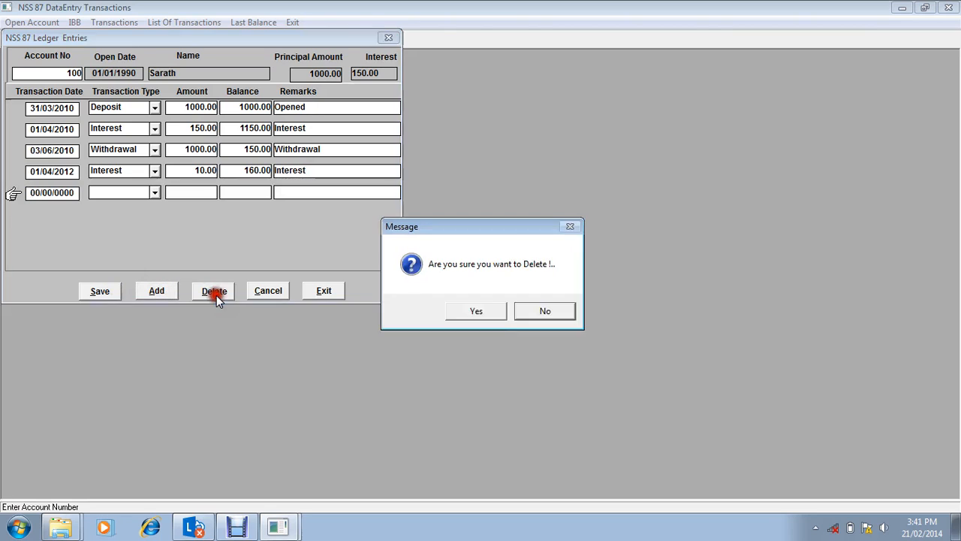
pyautogui.click(474, 314)
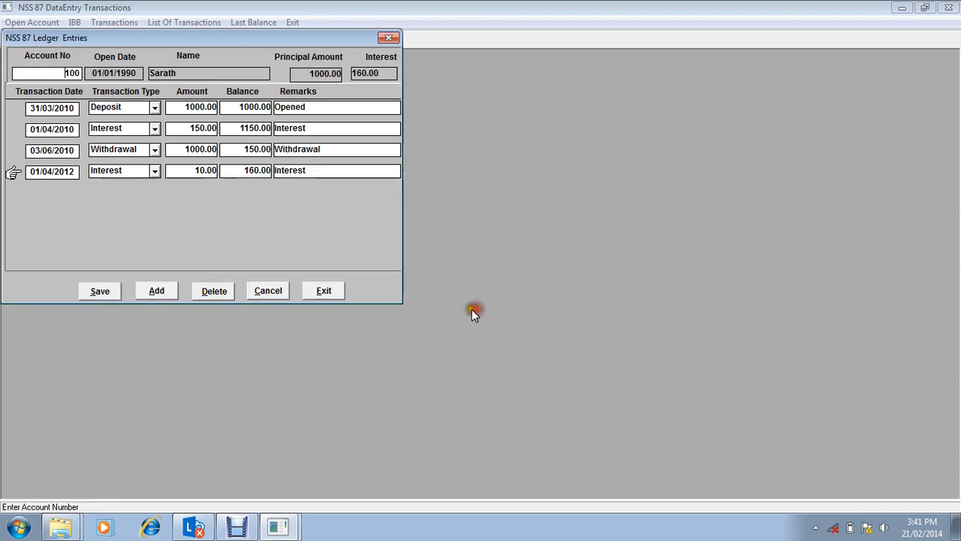
# Step: Save the ledger entries and load the ledger of the next account number
pyautogui.click(104, 292)
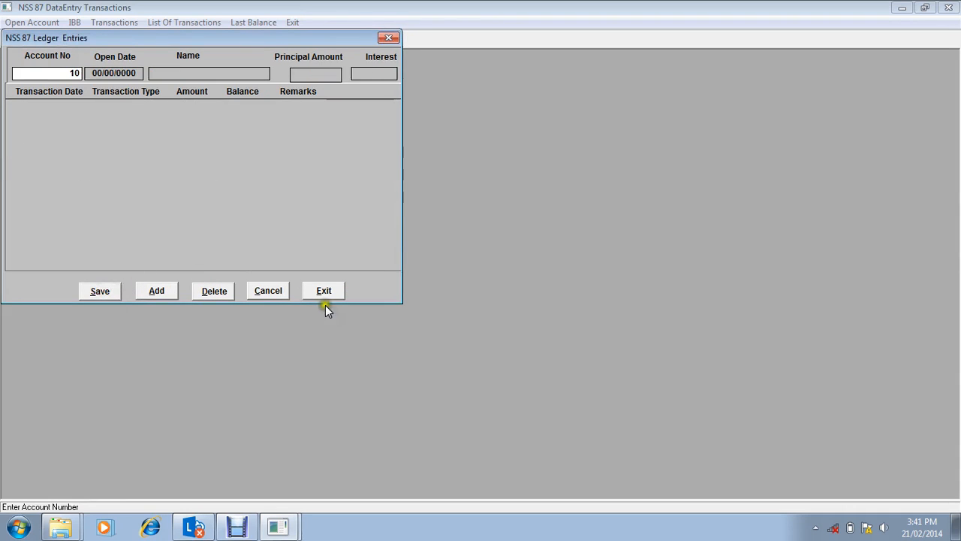
pyautogui.write('1')
pyautogui.press('Return')
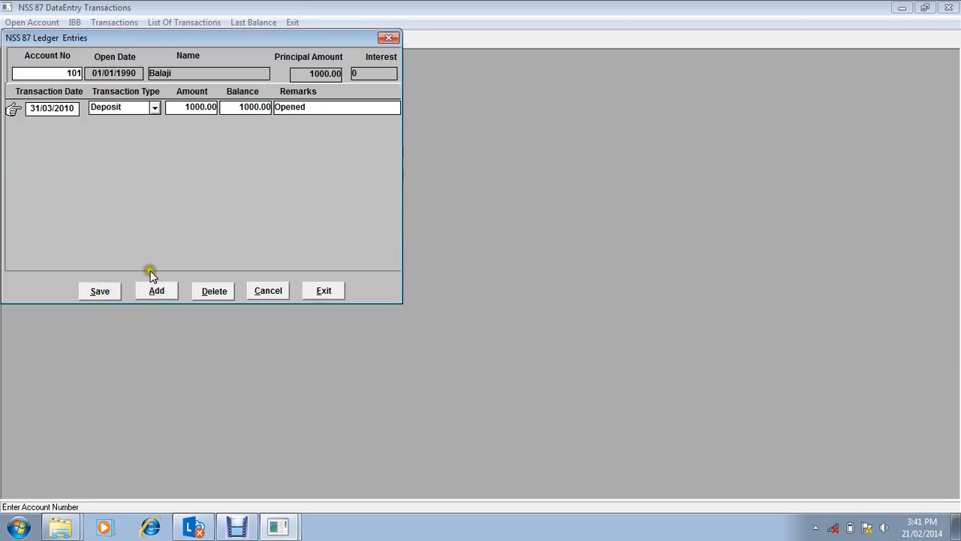
# Step: Add a ledger row below the opening deposit of the second account, dated 01/04/2012 with the transaction type Interest
pyautogui.click(147, 292)
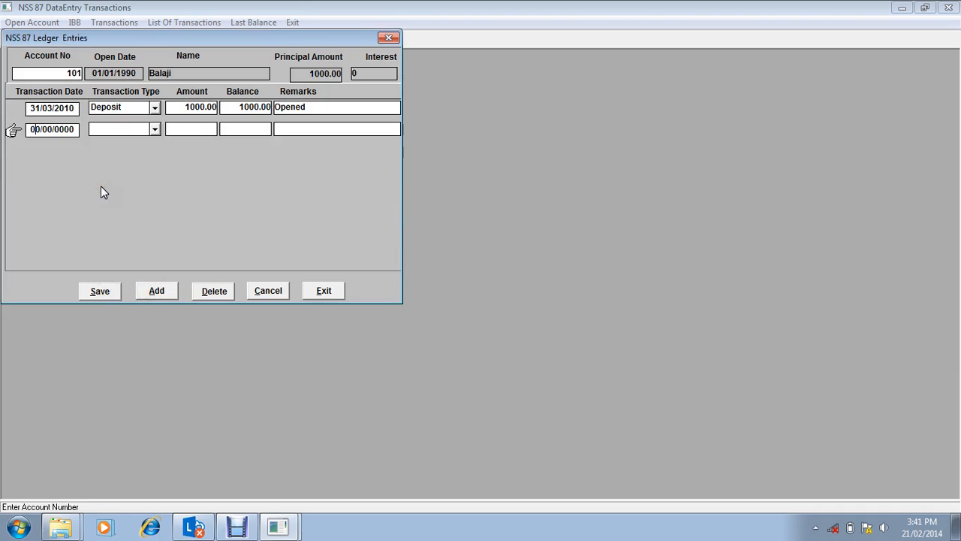
pyautogui.write('01/04/2014')
pyautogui.press('BackSpace')
pyautogui.write('2')
pyautogui.press('Tab')
pyautogui.press('i')
pyautogui.press('Tab')
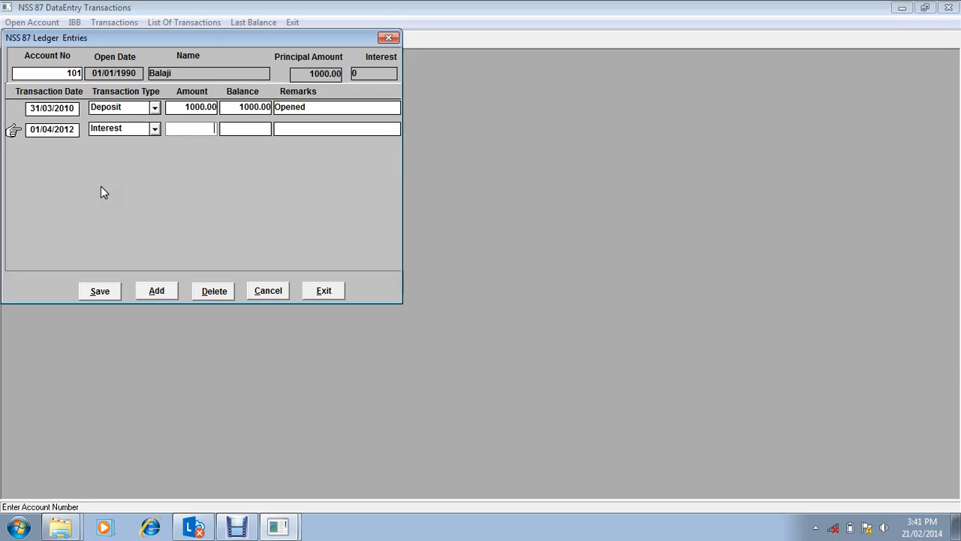
# Step: Enter an amount of 100 for the second account's interest row, keep the calculated balance, and enter the remark Interest
pyautogui.write('100')
pyautogui.press('Tab')
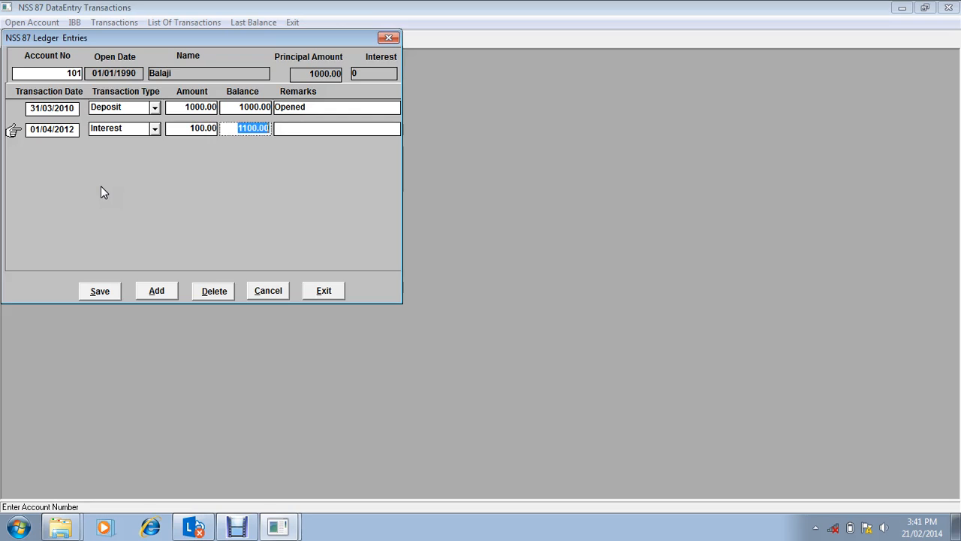
pyautogui.press('Tab')
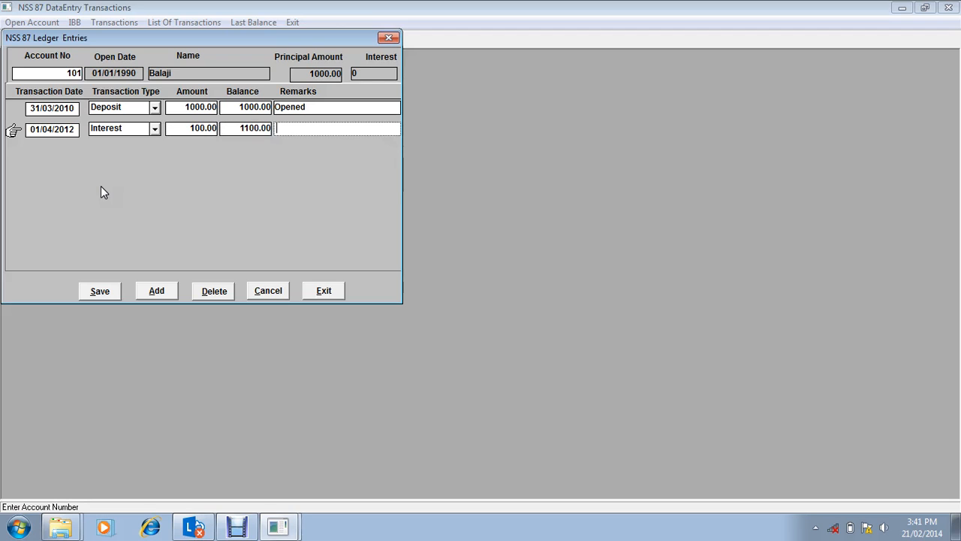
pyautogui.write('Interest')
pyautogui.press('Return')
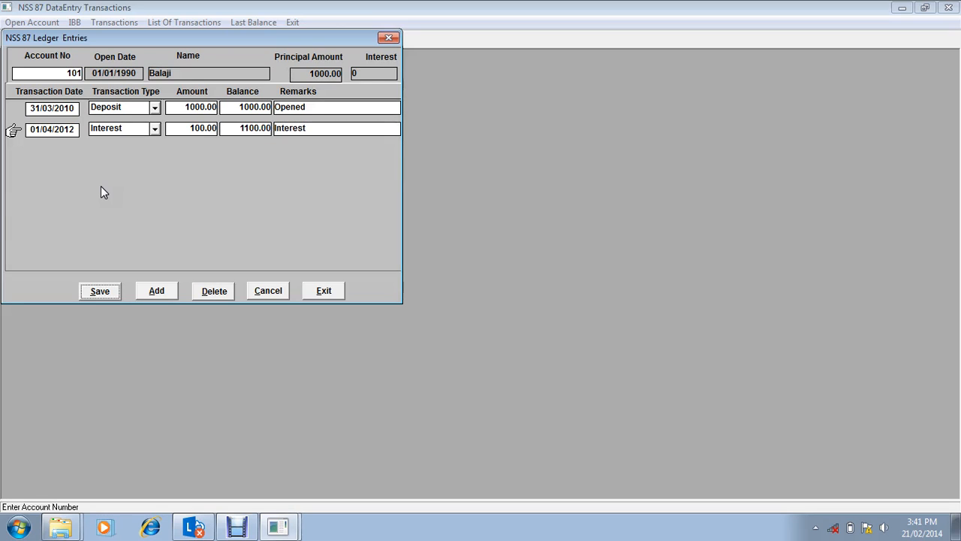
# Step: Save the second account's ledger, reload it to check the entries, and close the ledger entry form
pyautogui.write('10')
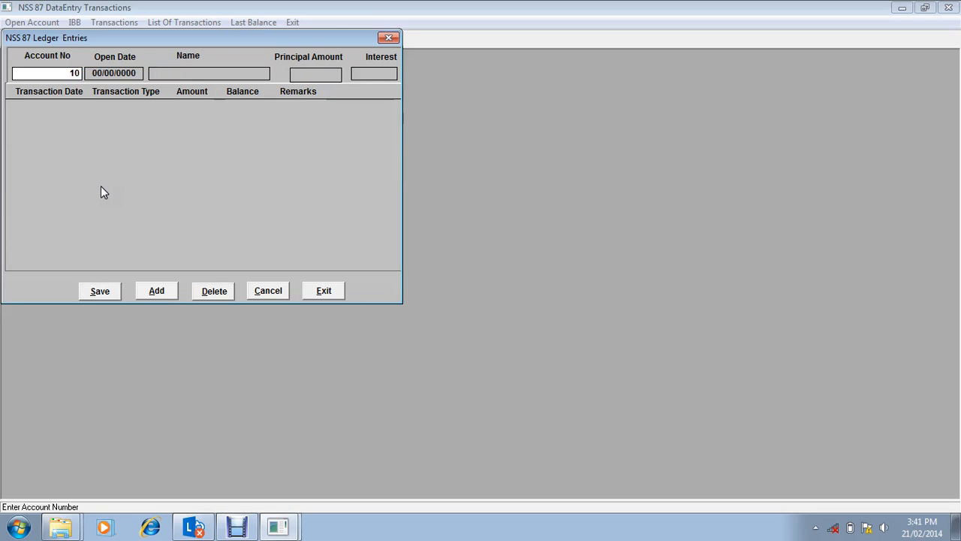
pyautogui.write('1')
pyautogui.press('Return')
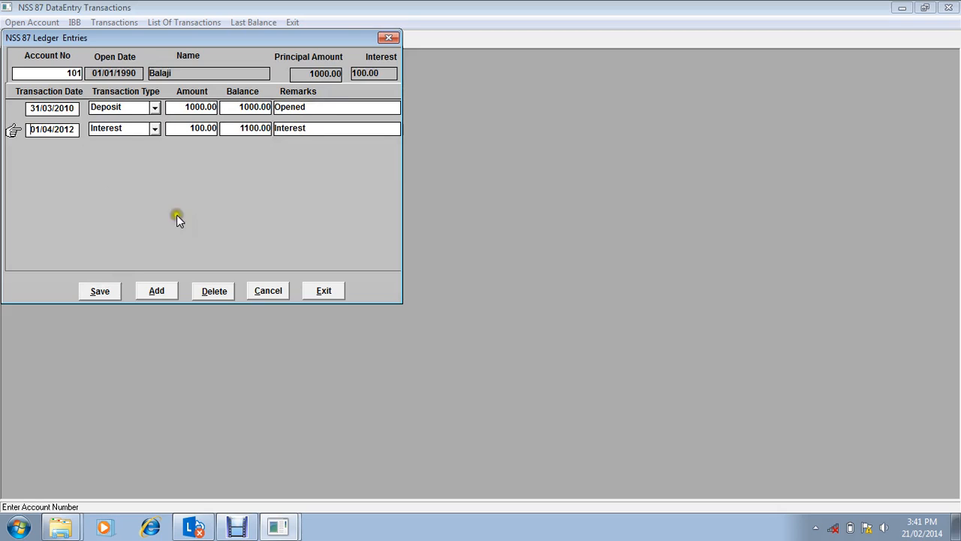
pyautogui.click(316, 291)
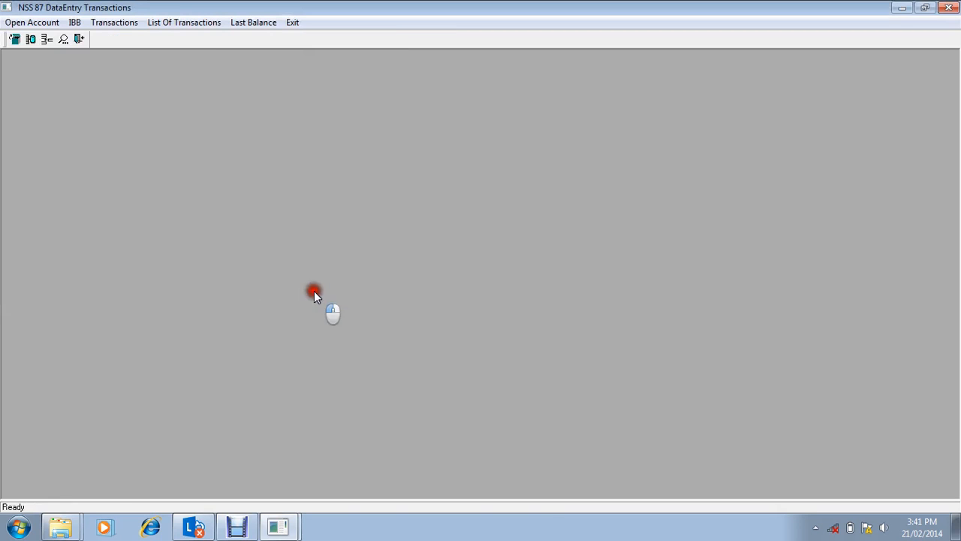
# Step: View the list of transactions as on 03/06/2010 and close it
pyautogui.click(207, 26)
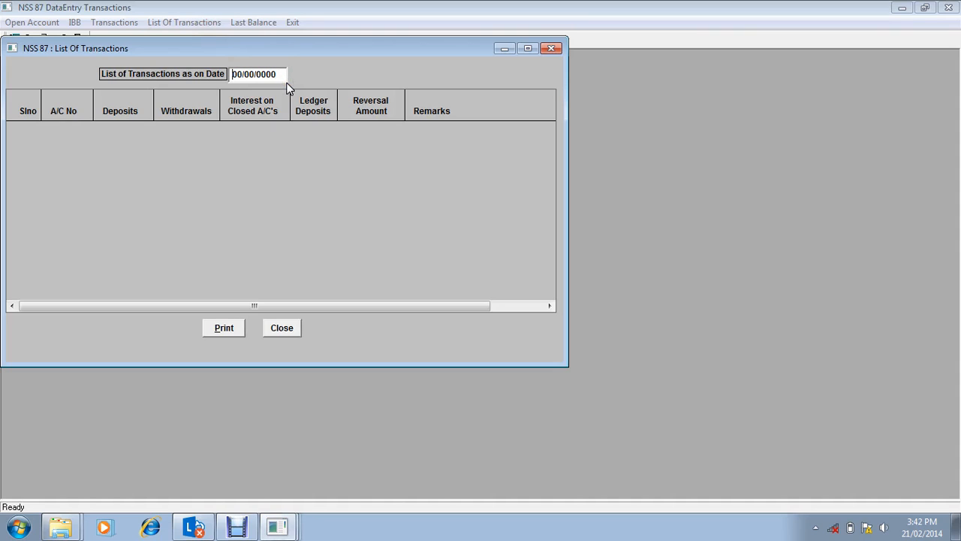
pyautogui.write('03/06/2010')
pyautogui.press('Return')
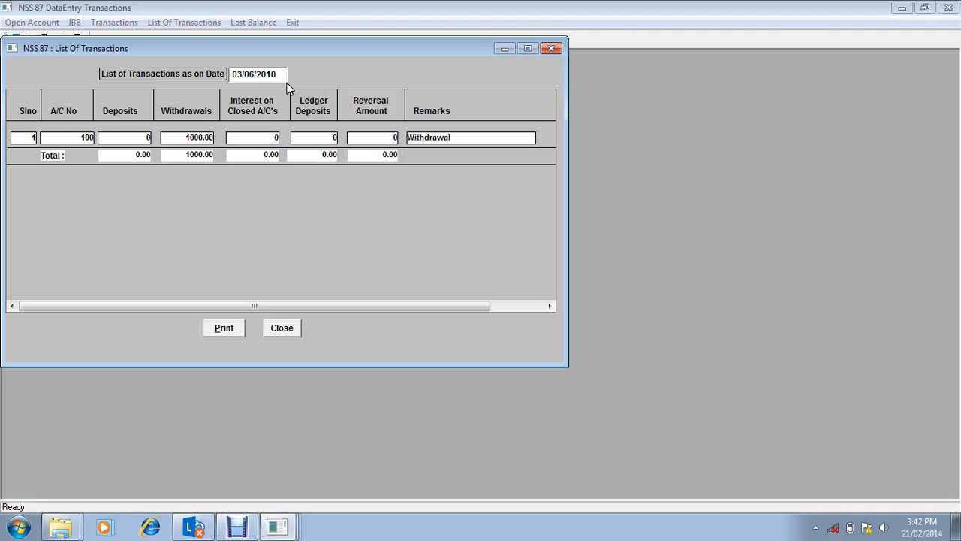
pyautogui.click(284, 328)
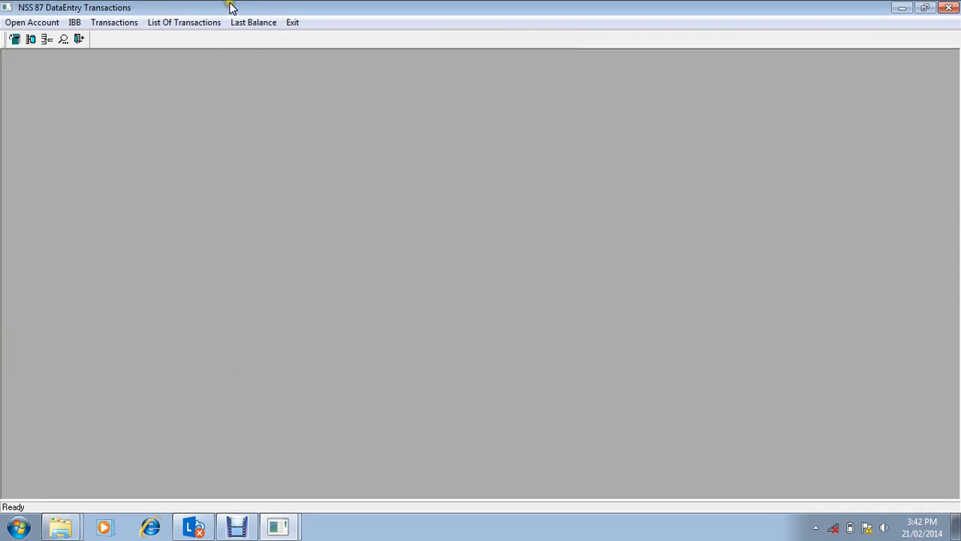
# Step: View the last balance report as on 21/02/2014 with the first account as both start and end, and close it
pyautogui.click(249, 25)
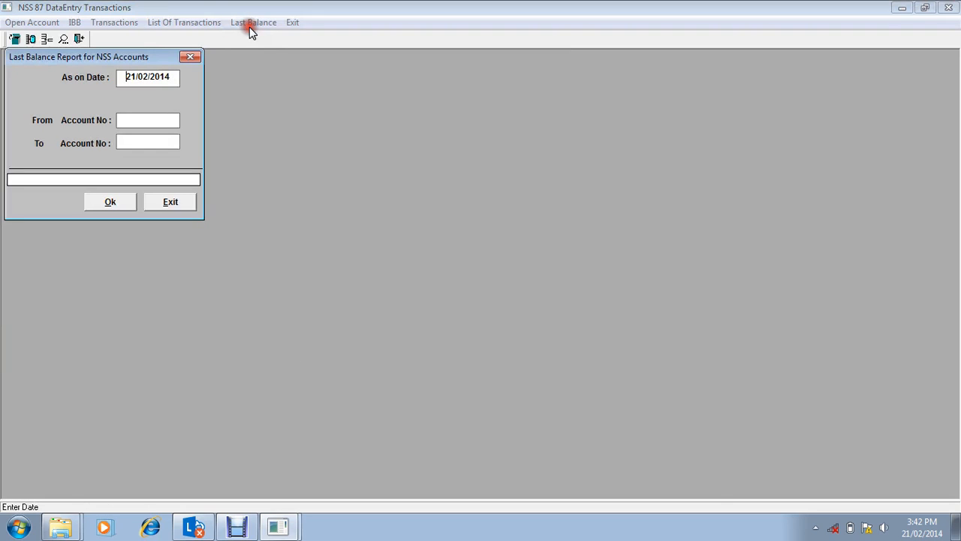
pyautogui.press('Return')
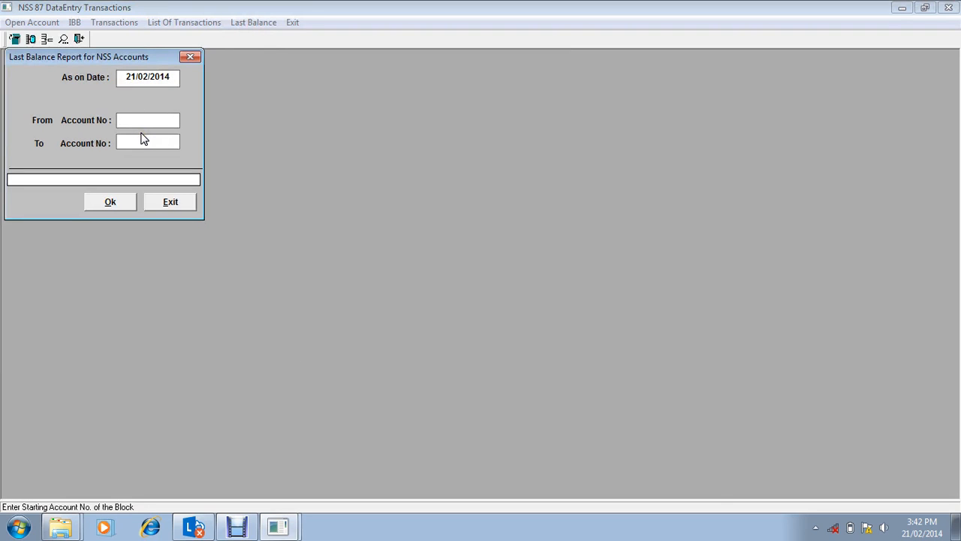
pyautogui.write('100')
pyautogui.press('Return')
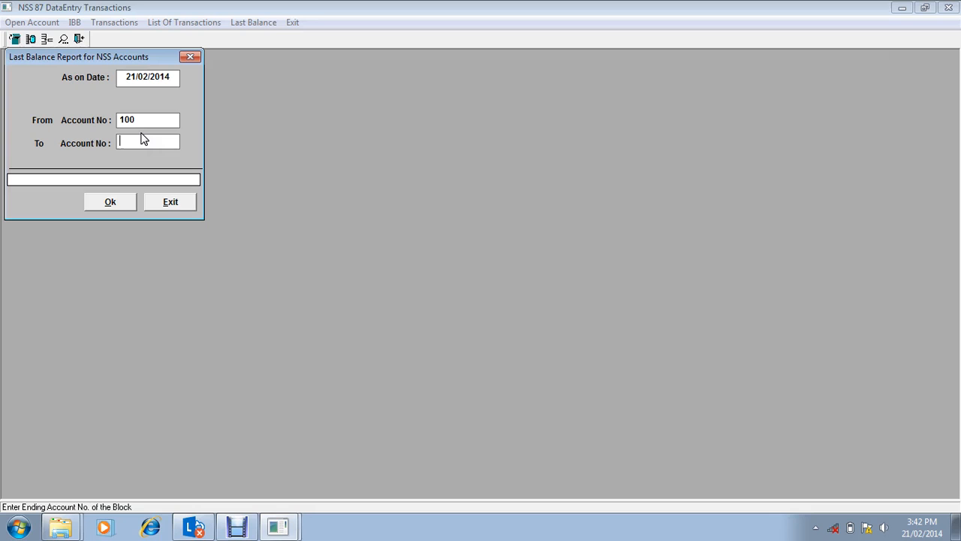
pyautogui.write('100')
pyautogui.press('Return')
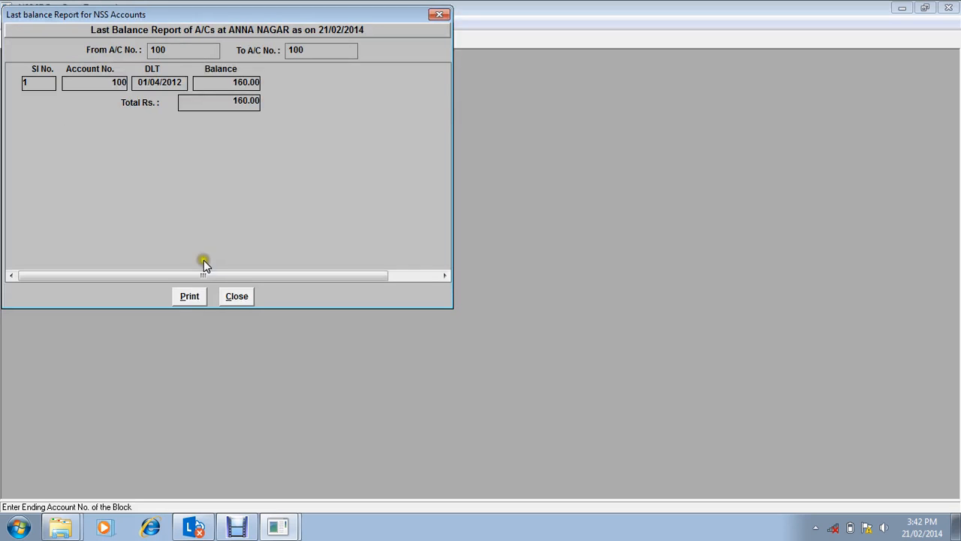
pyautogui.click(237, 295)
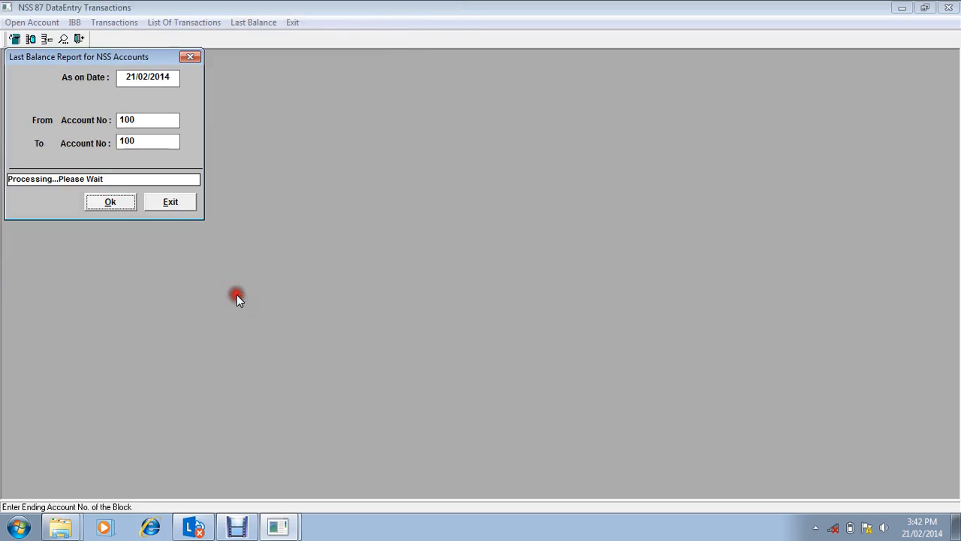
pyautogui.click(167, 205)
# Step: Set up an IBB report for the year 2012-2013 with the first account as both start and end account
pyautogui.click(73, 23)
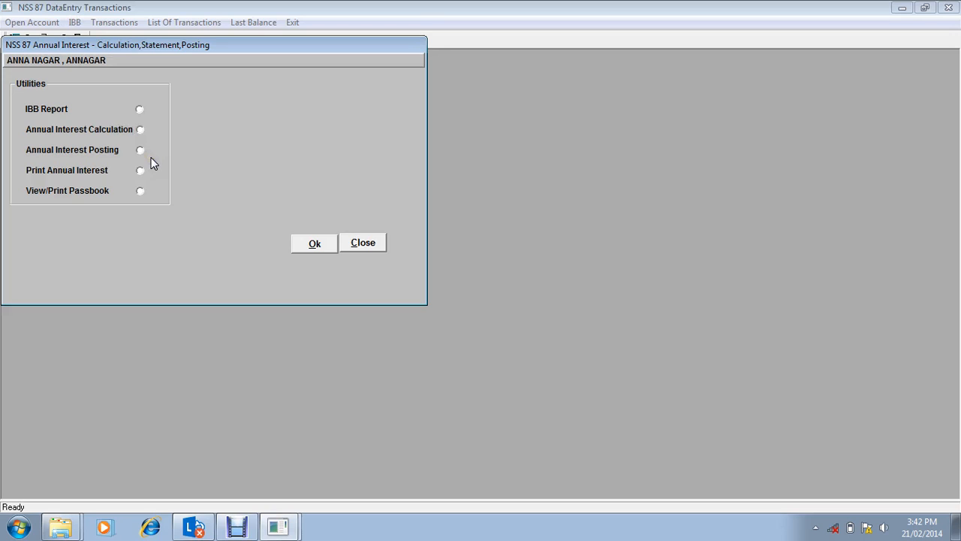
pyautogui.click(139, 109)
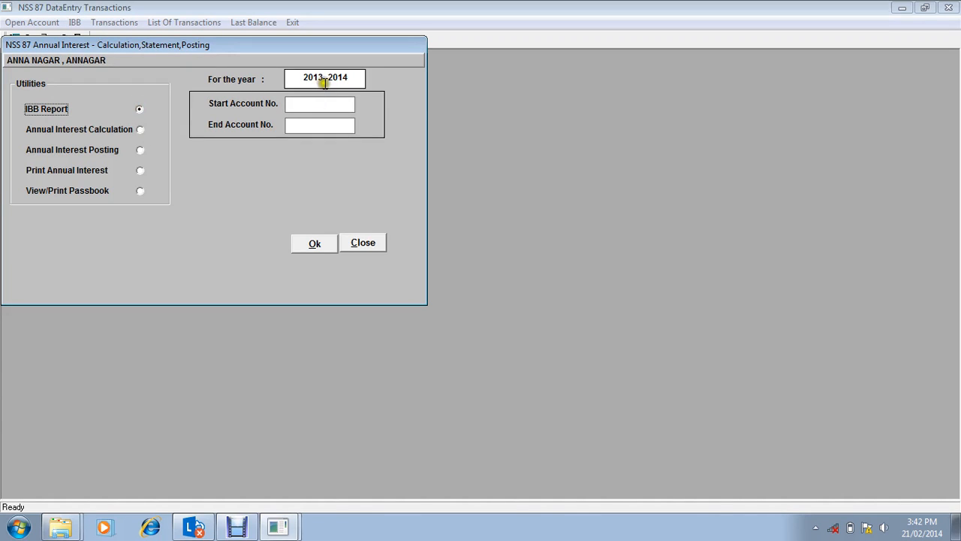
pyautogui.click(322, 78)
pyautogui.press('BackSpace')
pyautogui.write('2')
pyautogui.press('Tab')
pyautogui.write('100')
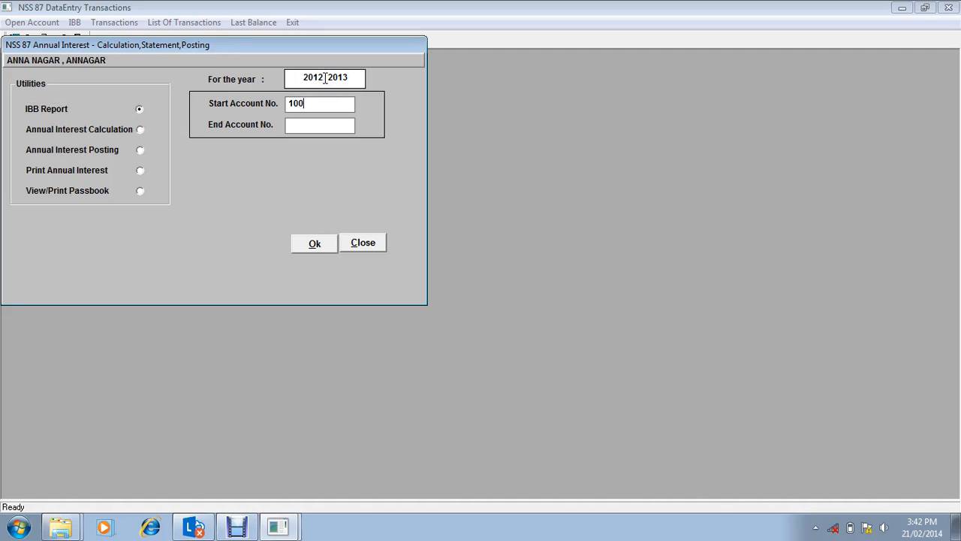
pyautogui.press('Tab')
pyautogui.write('100')
# Step: Generate the IBB report, examine the monthly balances across the year, and close the report
pyautogui.click(311, 245)
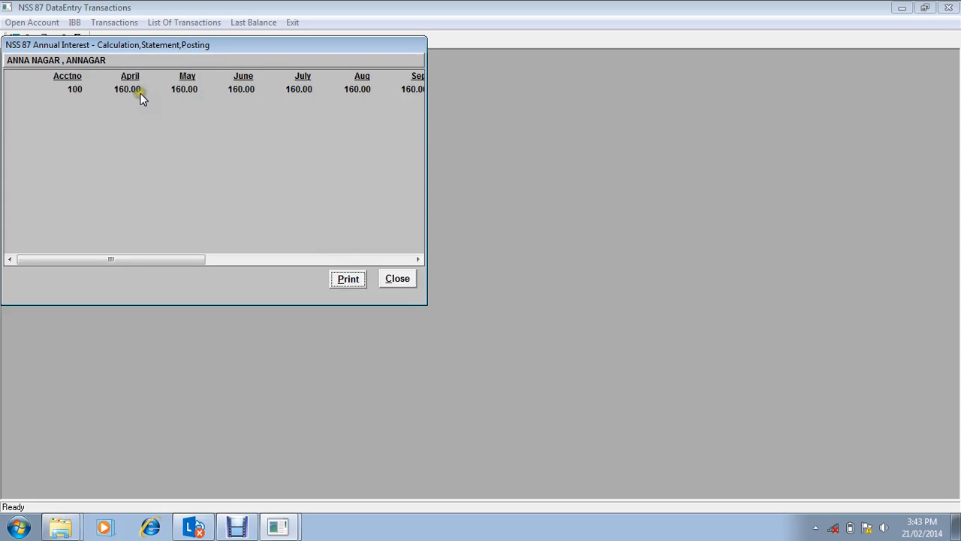
pyautogui.moveTo(151, 260); pyautogui.dragTo(263, 253)
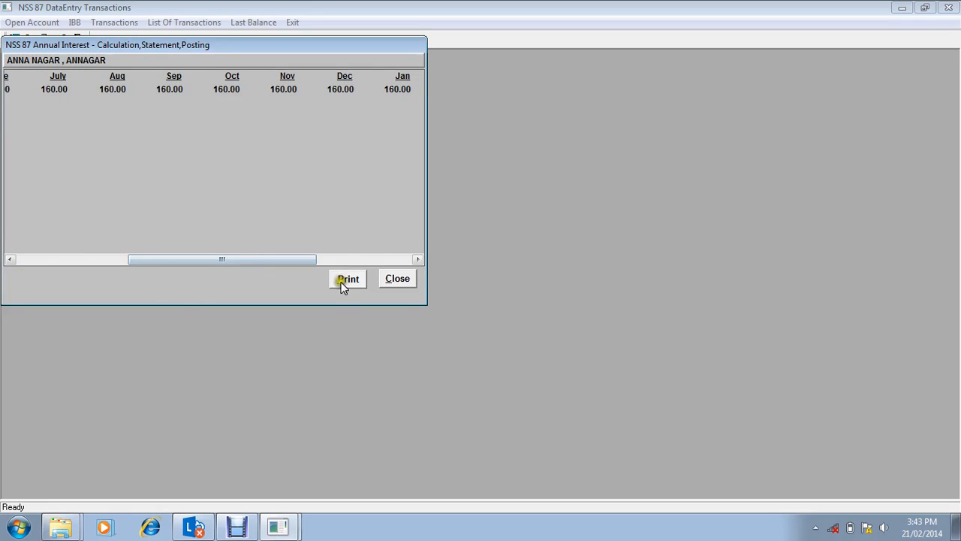
pyautogui.click(398, 279)
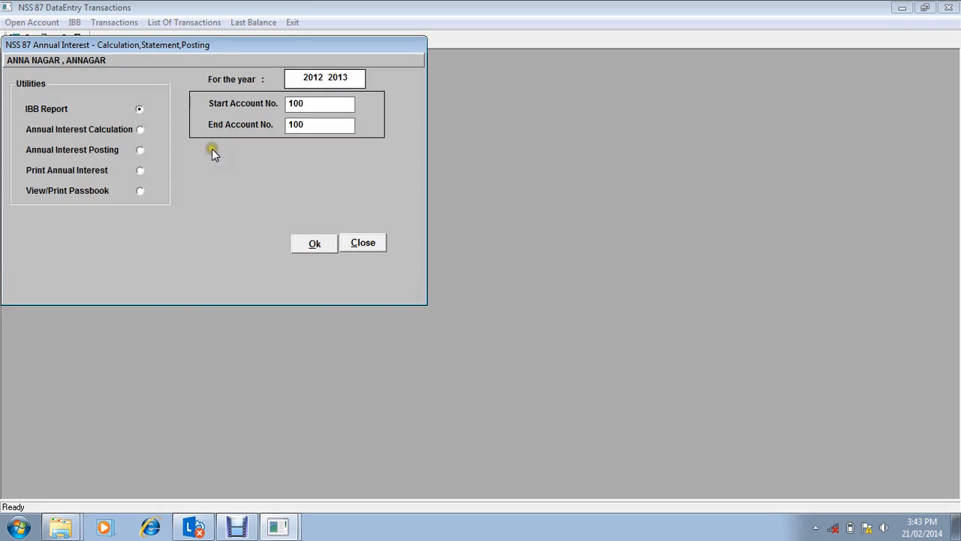
# Step: Run the annual interest calculation for 2012-2013 on the same account and close the result
pyautogui.click(142, 129)
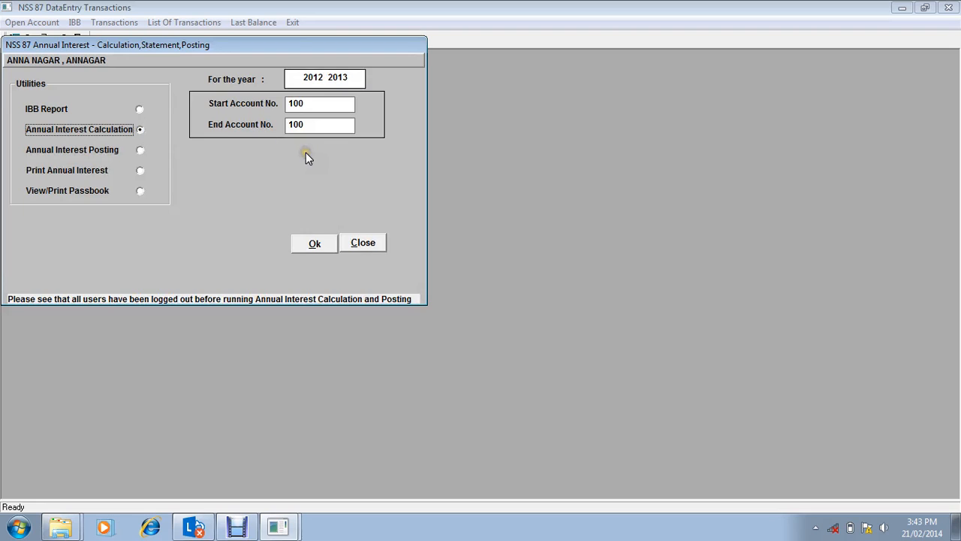
pyautogui.click(314, 244)
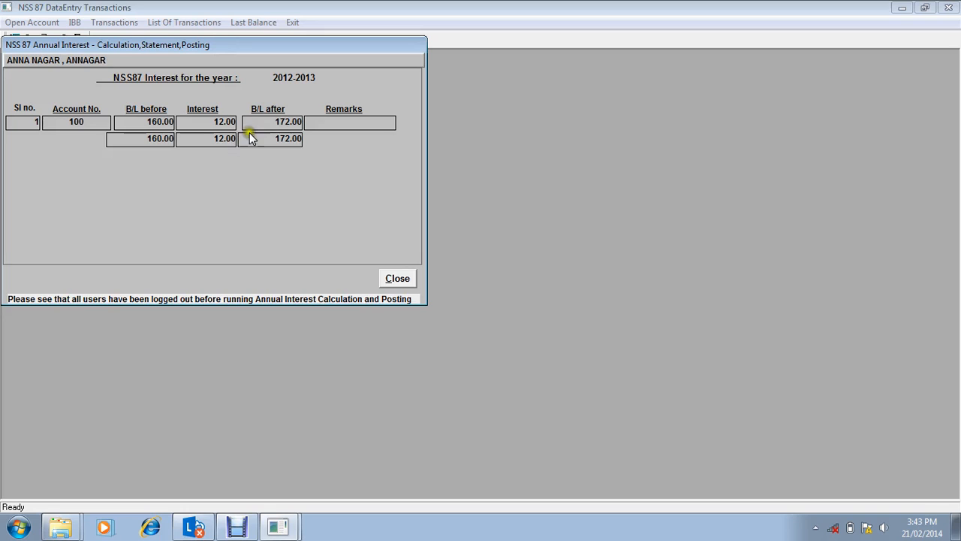
pyautogui.click(406, 279)
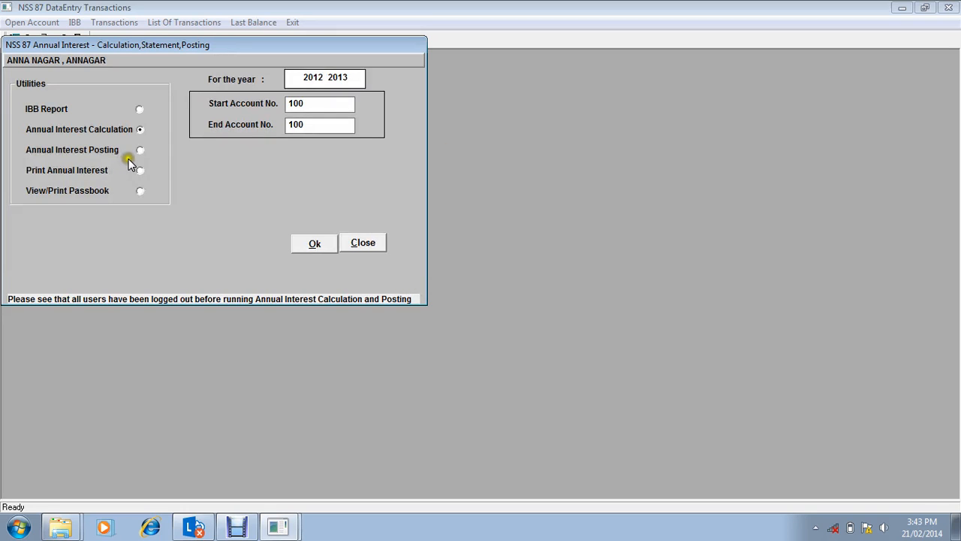
# Step: Post the annual interest for 2012-2013 with the first account as both start and end, and close the annual interest utility
pyautogui.click(139, 150)
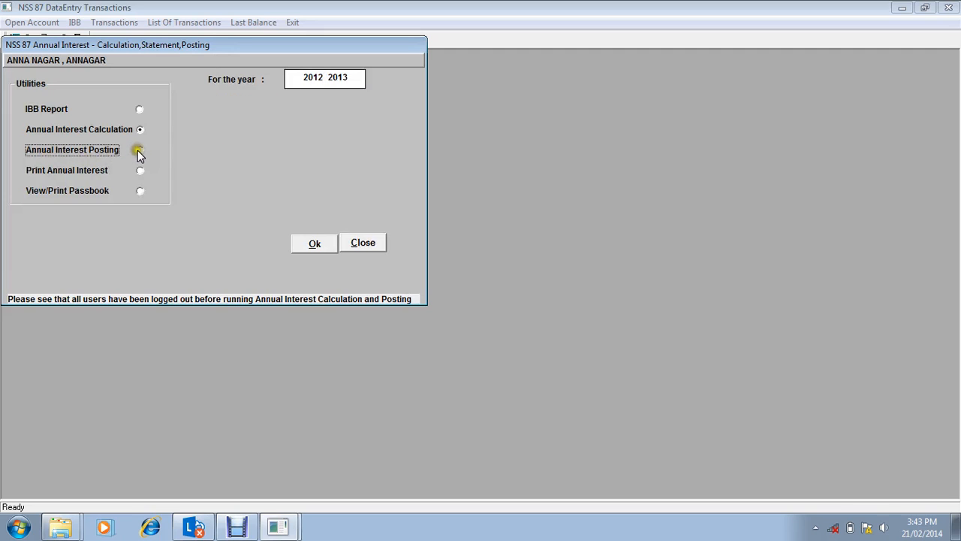
pyautogui.click(335, 104)
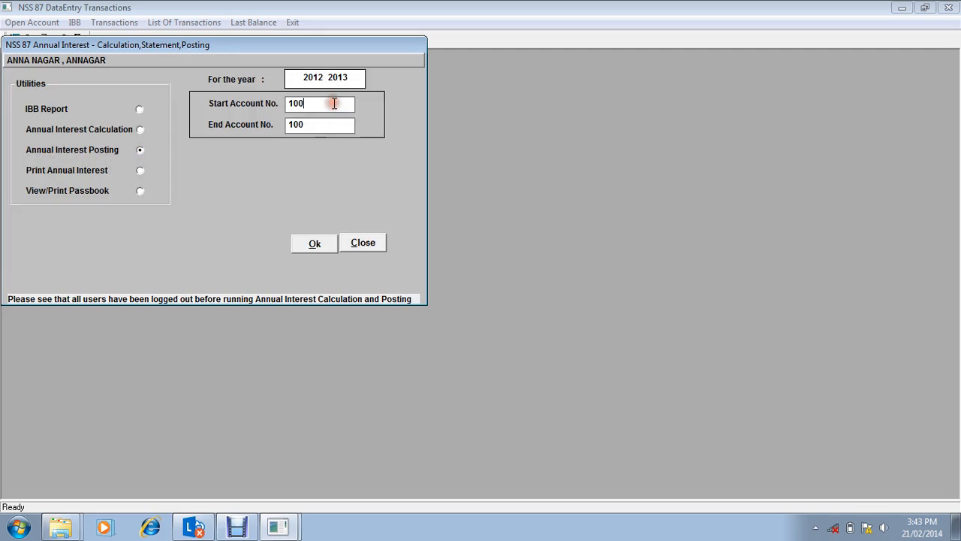
pyautogui.press('BackSpace')
pyautogui.write('0')
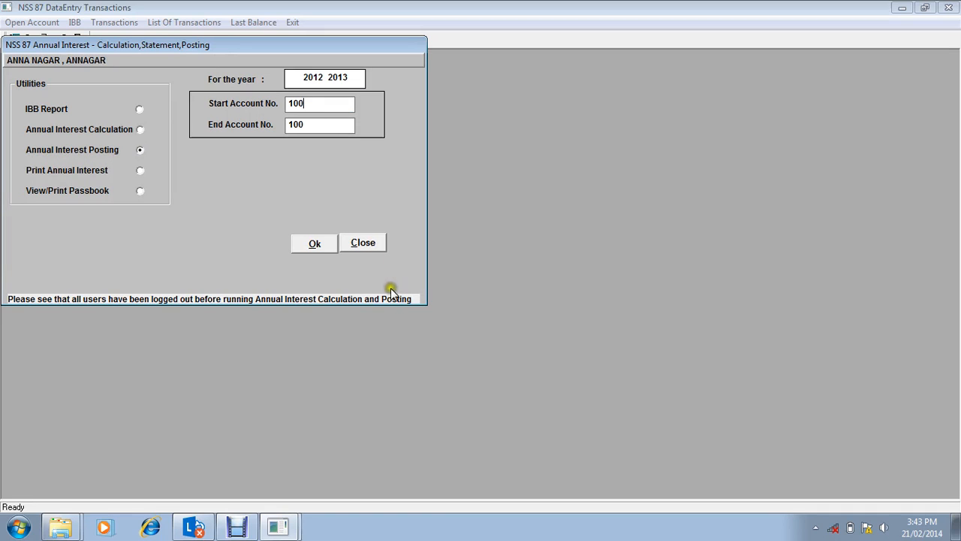
pyautogui.click(315, 245)
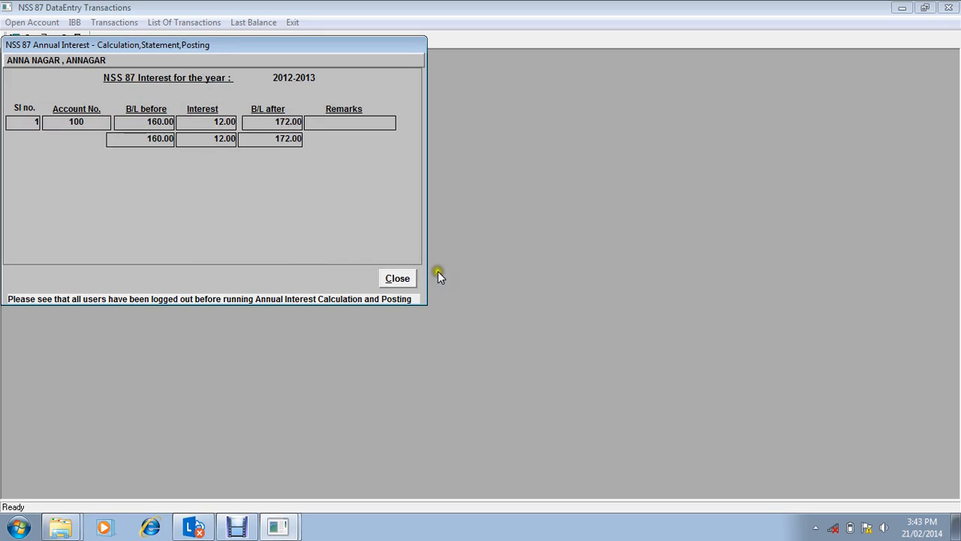
pyautogui.click(397, 278)
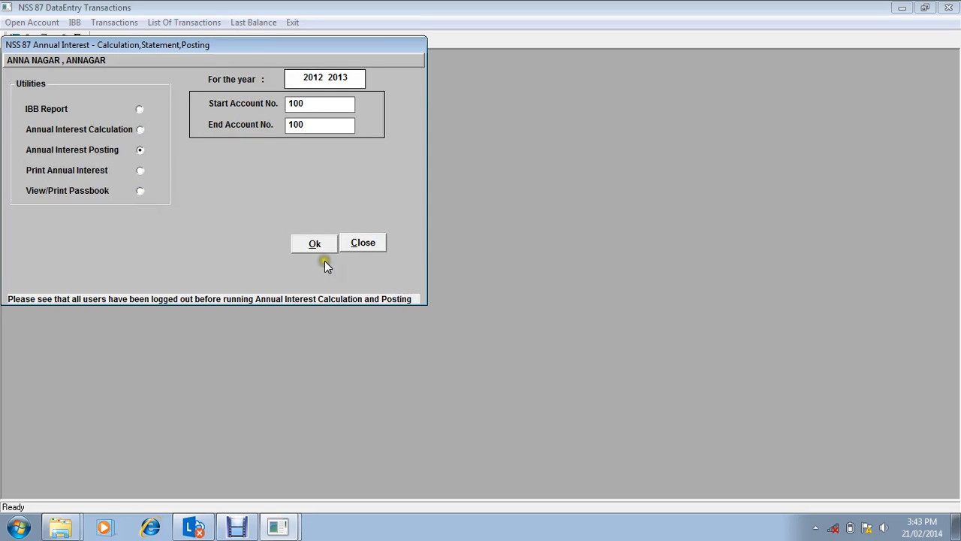
pyautogui.click(372, 244)
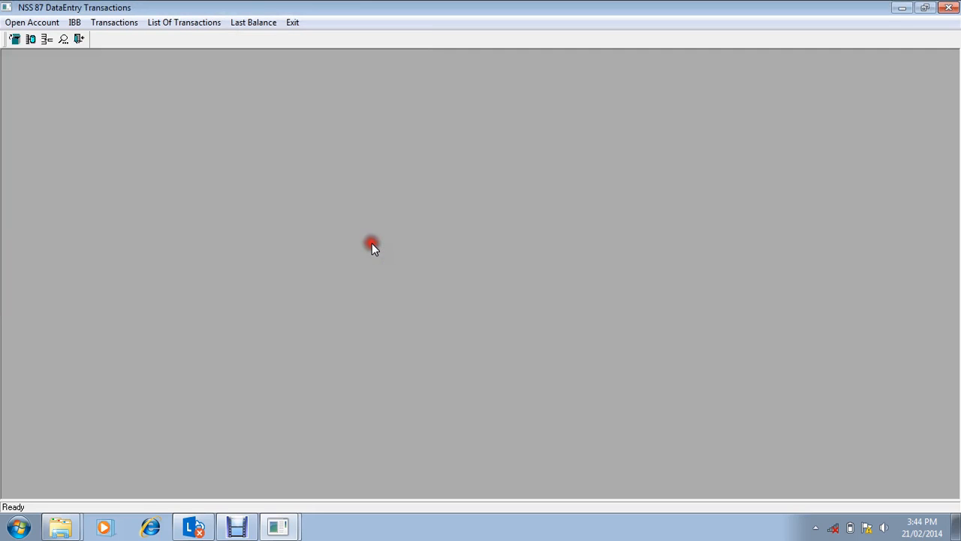
# Step: Check the first account's last balance report as on 21/02/2014 after the interest posting, and close it
pyautogui.click(253, 22)
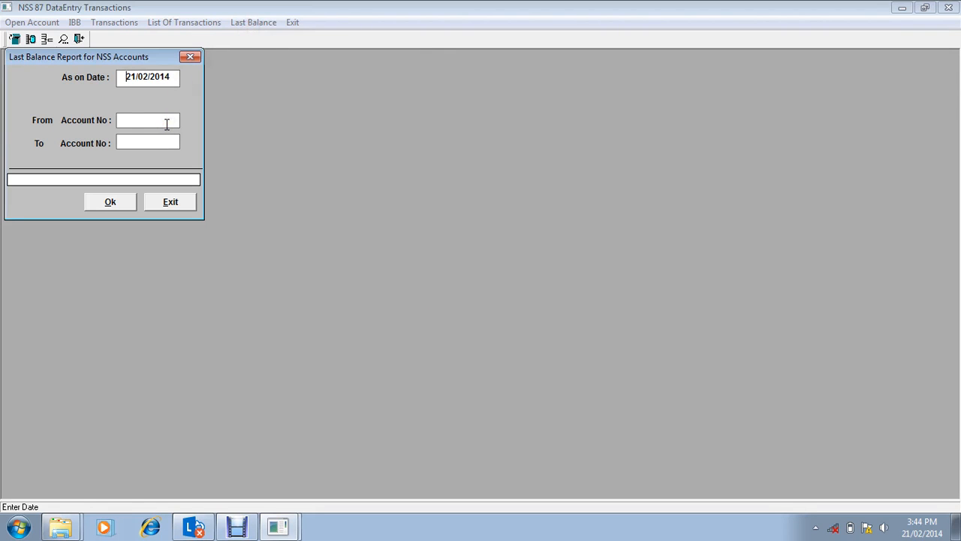
pyautogui.click(166, 124)
pyautogui.write('19')
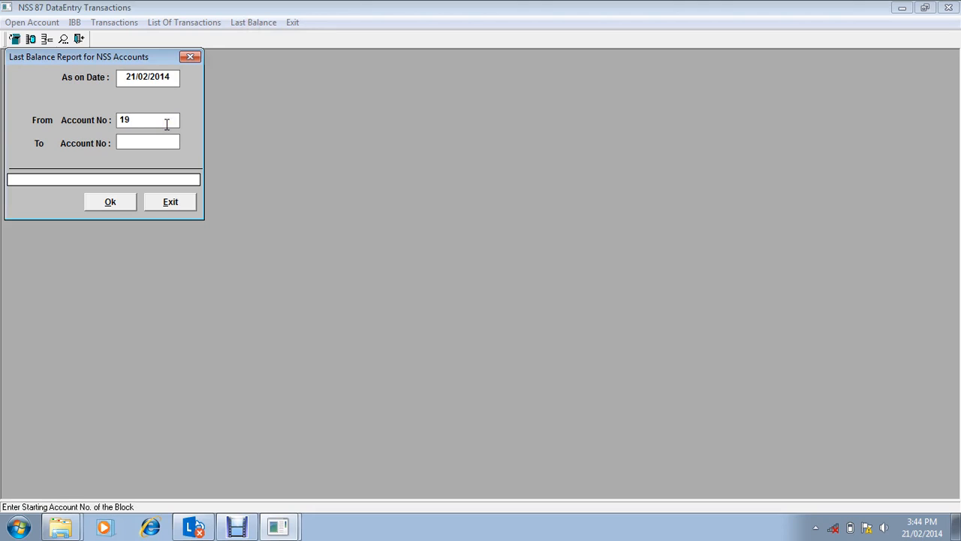
pyautogui.press('BackSpace')
pyautogui.write('00')
pyautogui.press('Tab')
pyautogui.write('100')
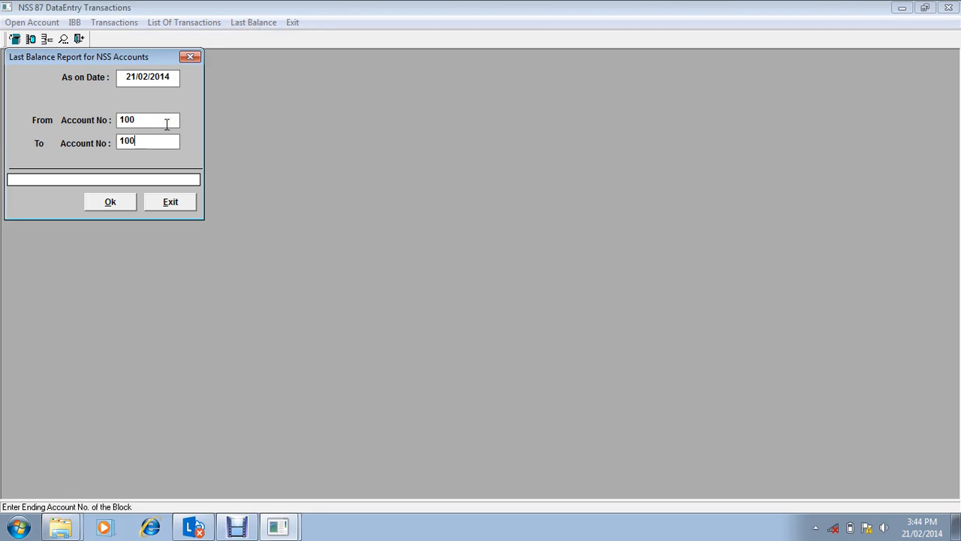
pyautogui.press('Tab')
pyautogui.press('Return')
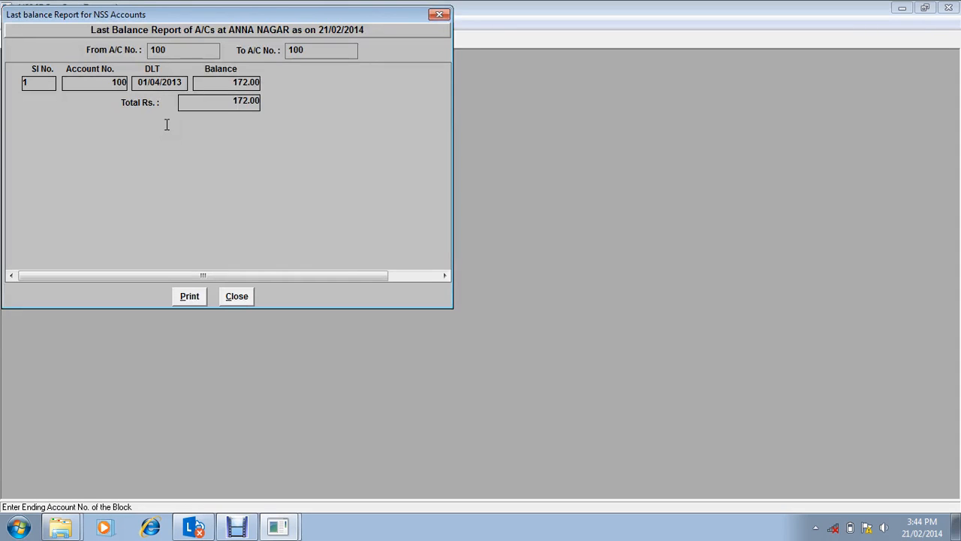
pyautogui.click(236, 301)
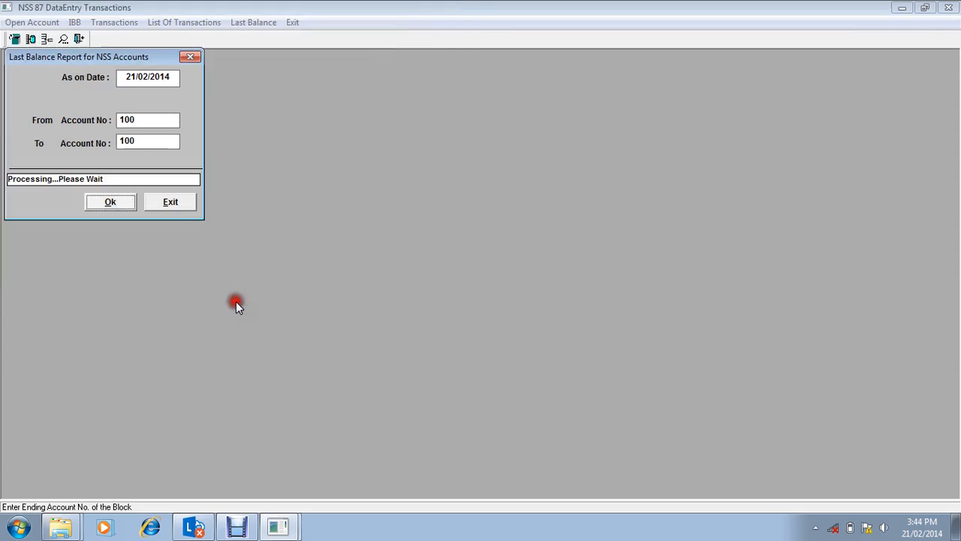
pyautogui.click(171, 210)
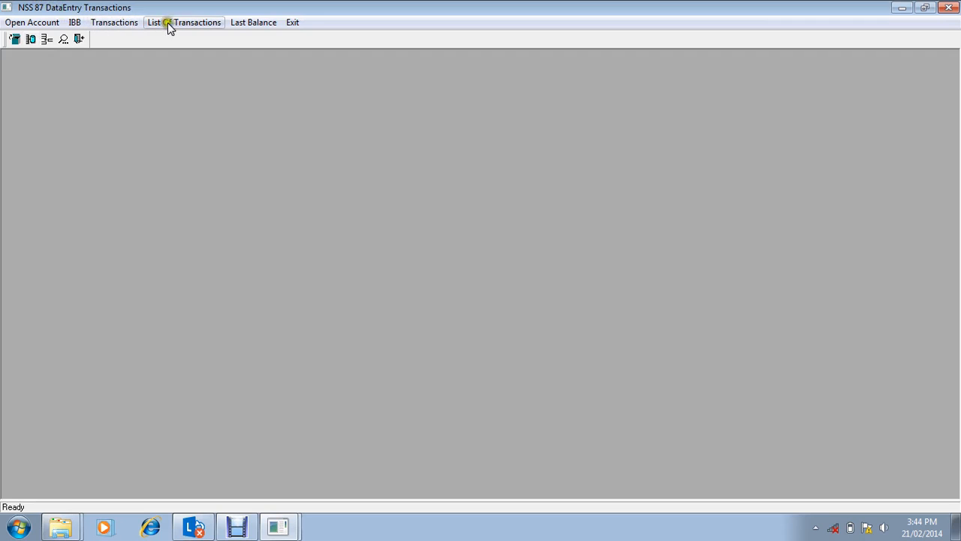
# Step: Leave the NSS 87 data entry transactions and open Signature Scanning in the main package
pyautogui.click(293, 22)
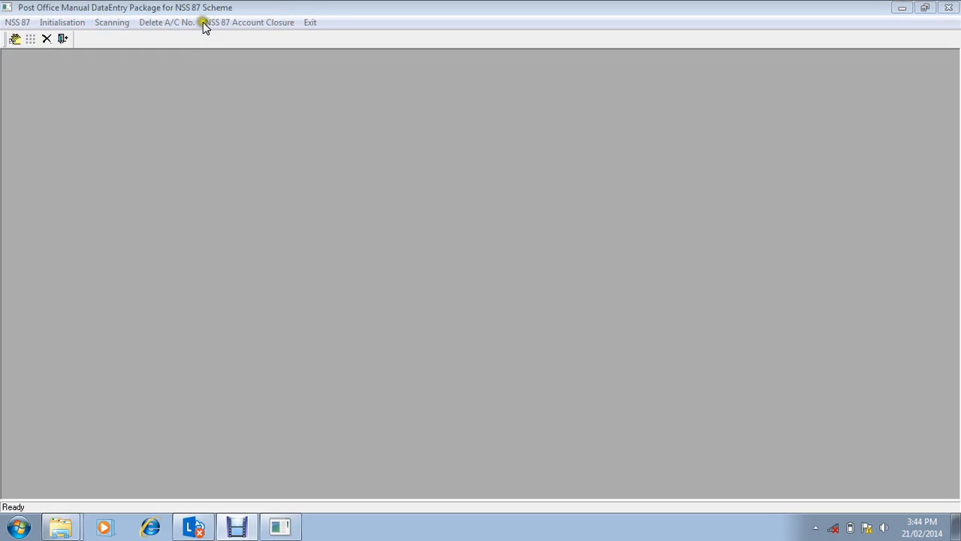
pyautogui.click(325, 23)
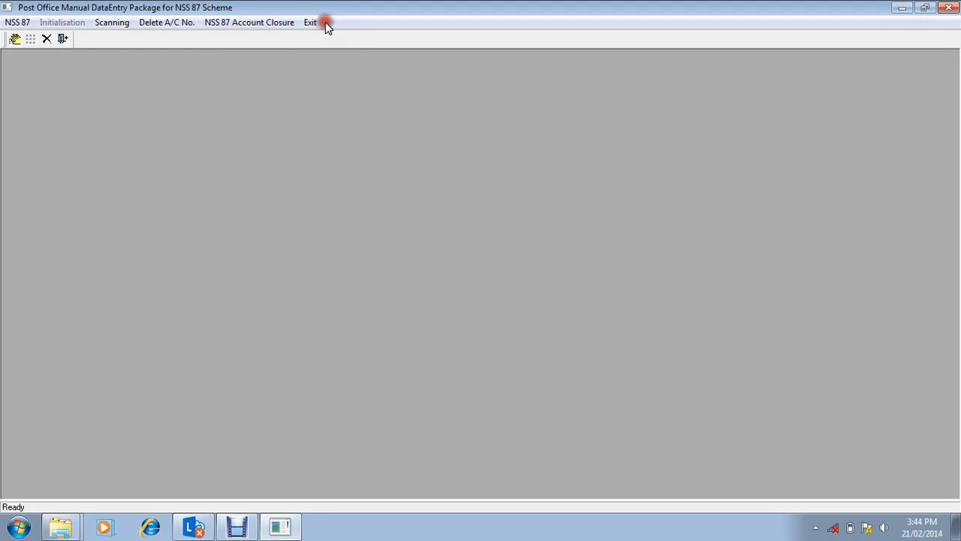
pyautogui.click(118, 24)
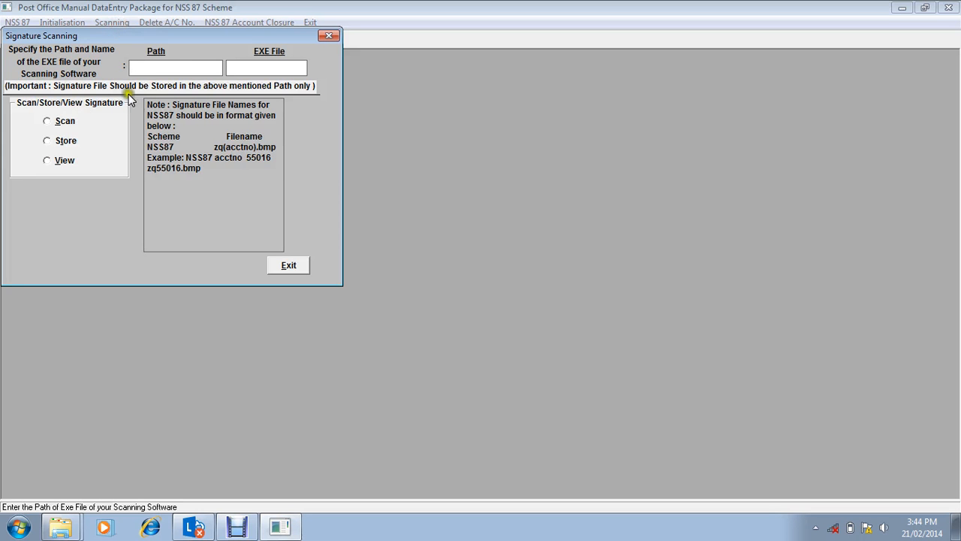
pyautogui.click(201, 68)
# Step: Create a folder named Signature on the DATA (D:) drive in Windows Explorer
pyautogui.click(19, 528)
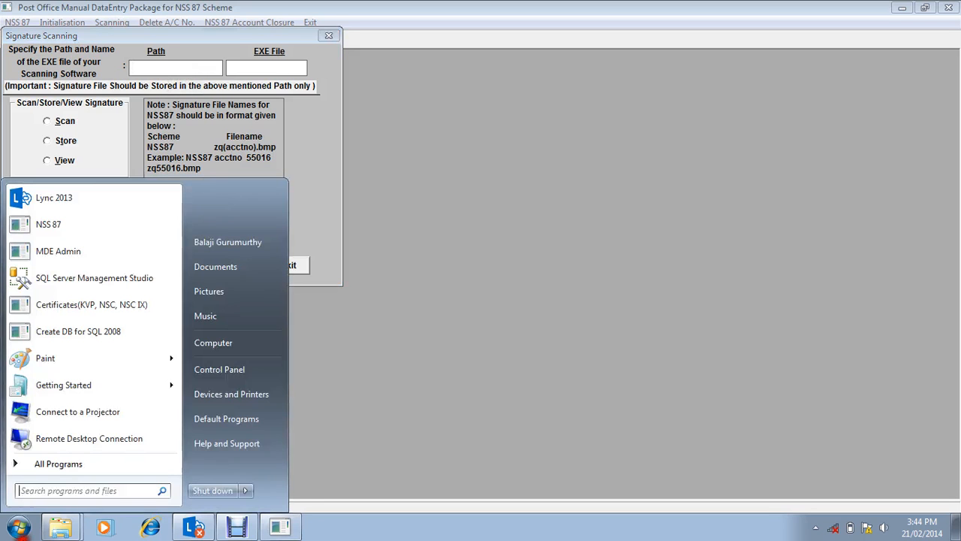
pyautogui.click(253, 347)
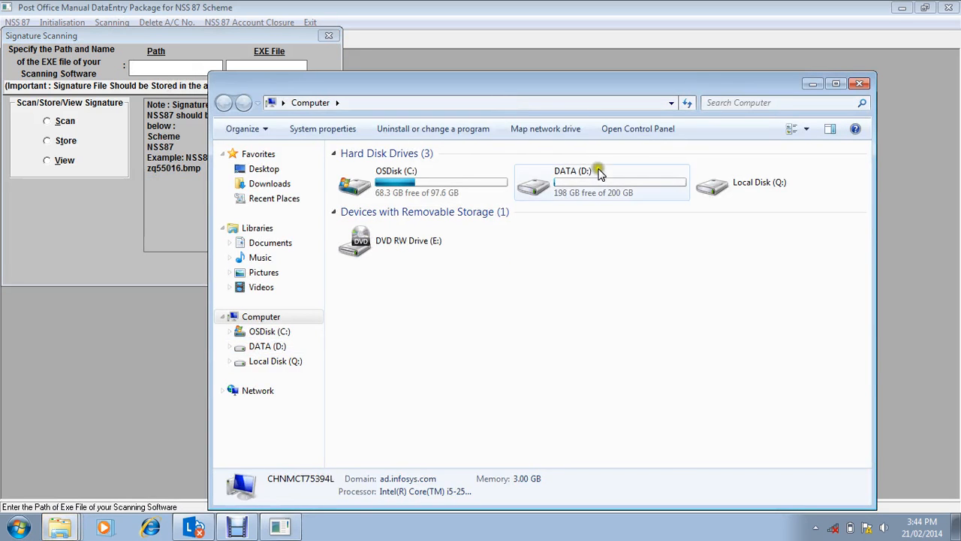
pyautogui.doubleClick(616, 194)
pyautogui.click(436, 132)
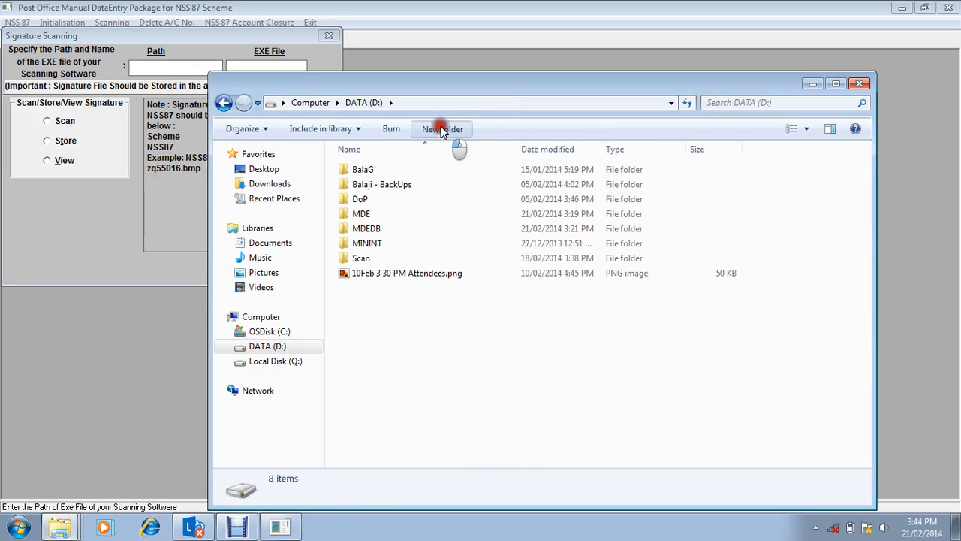
pyautogui.write('Signature')
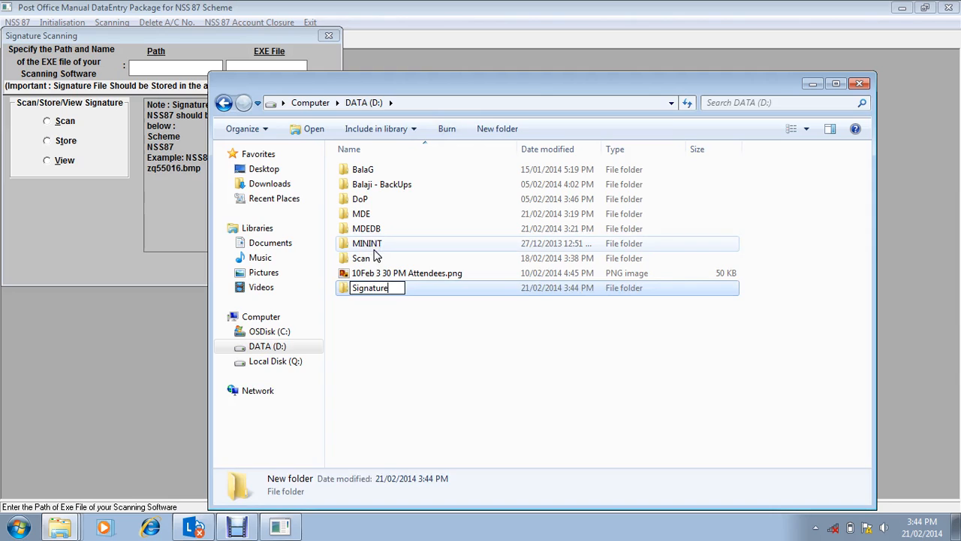
pyautogui.press('Return')
# Step: Create a new bitmap image inside the Signature folder
pyautogui.click(403, 293)
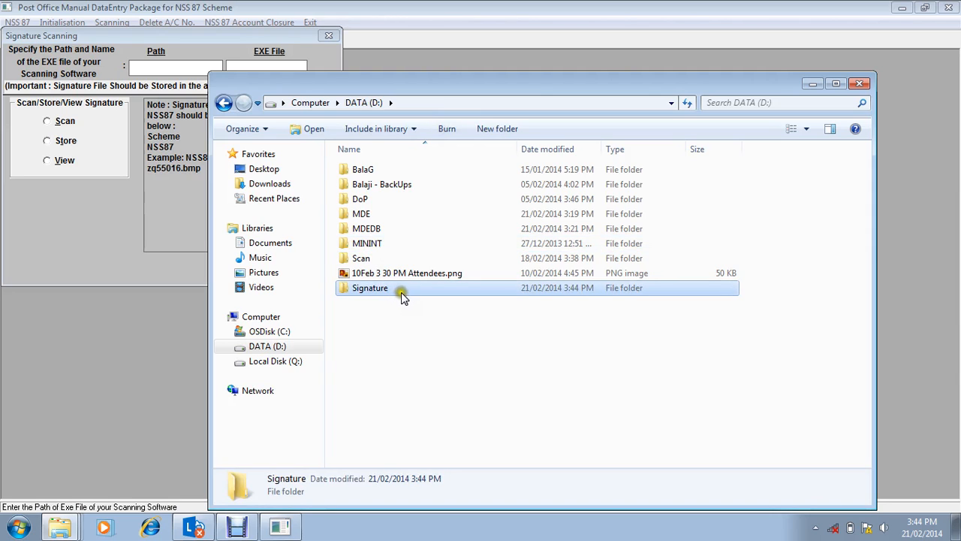
pyautogui.doubleClick(402, 292)
pyautogui.rightClick(407, 188)
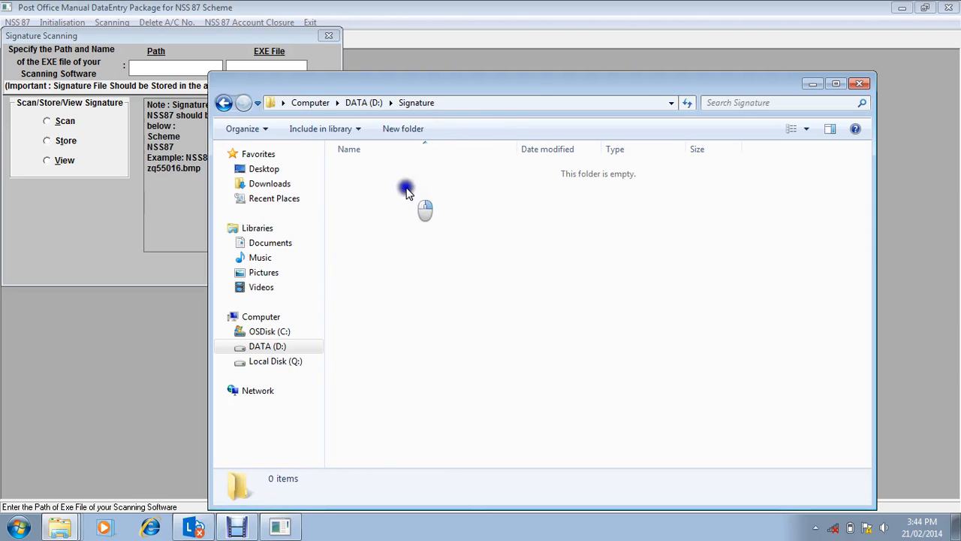
pyautogui.moveTo(558, 337)
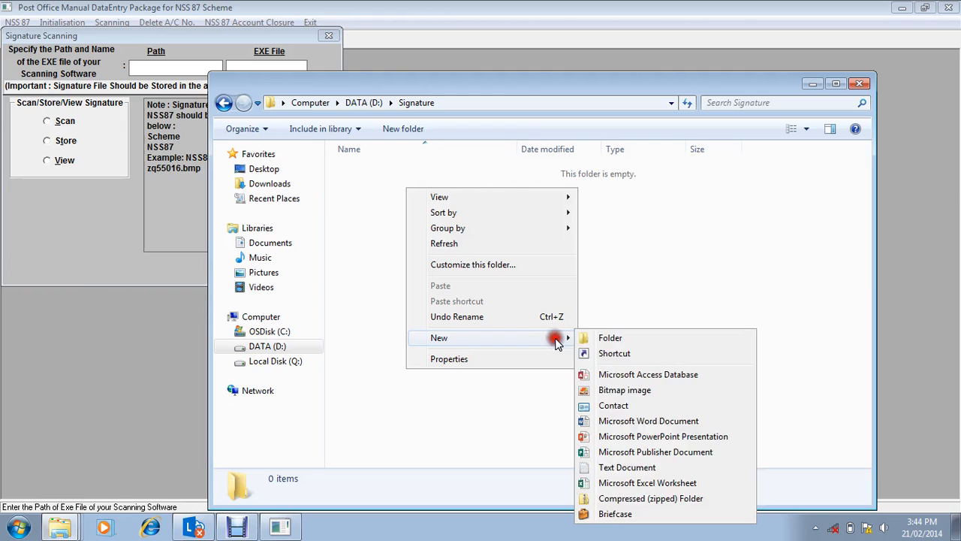
pyautogui.click(608, 392)
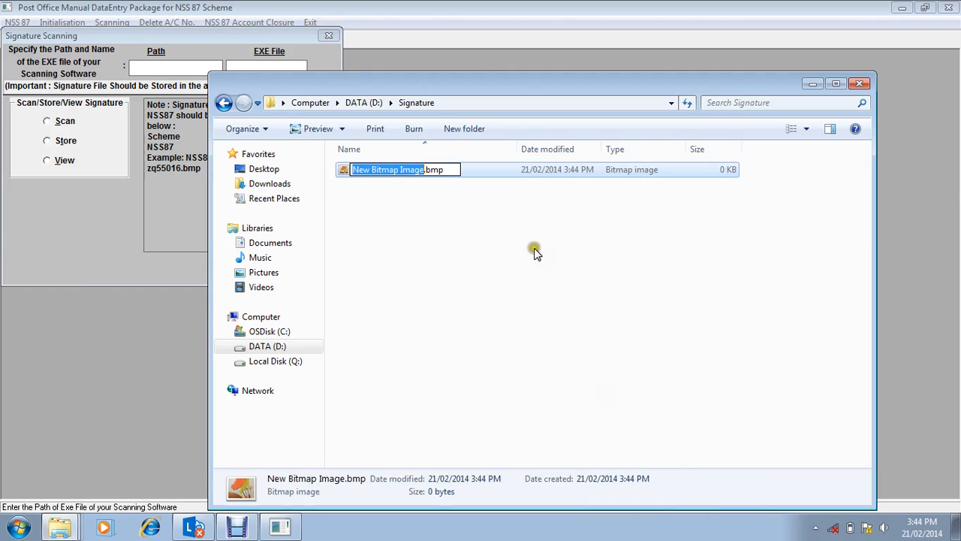
pyautogui.press('BackSpace')
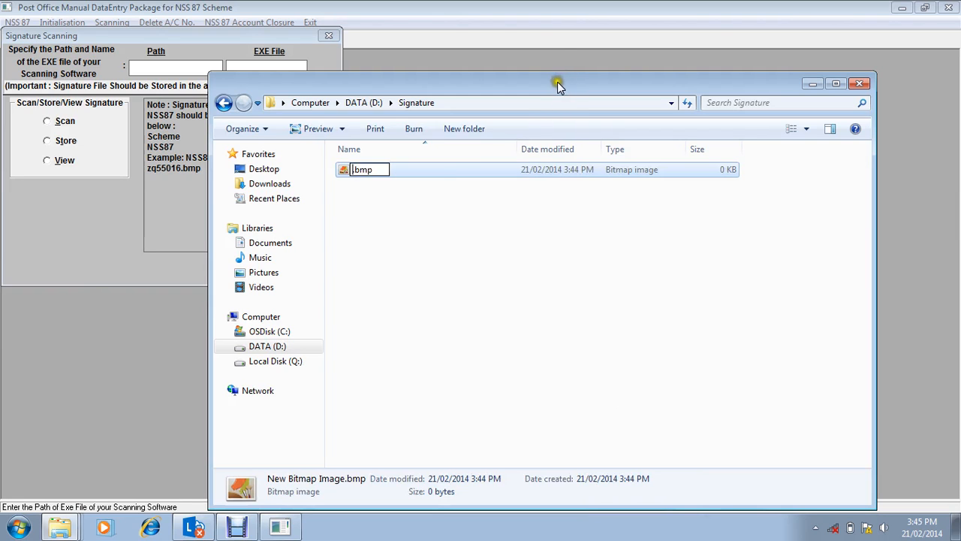
pyautogui.click(587, 79)
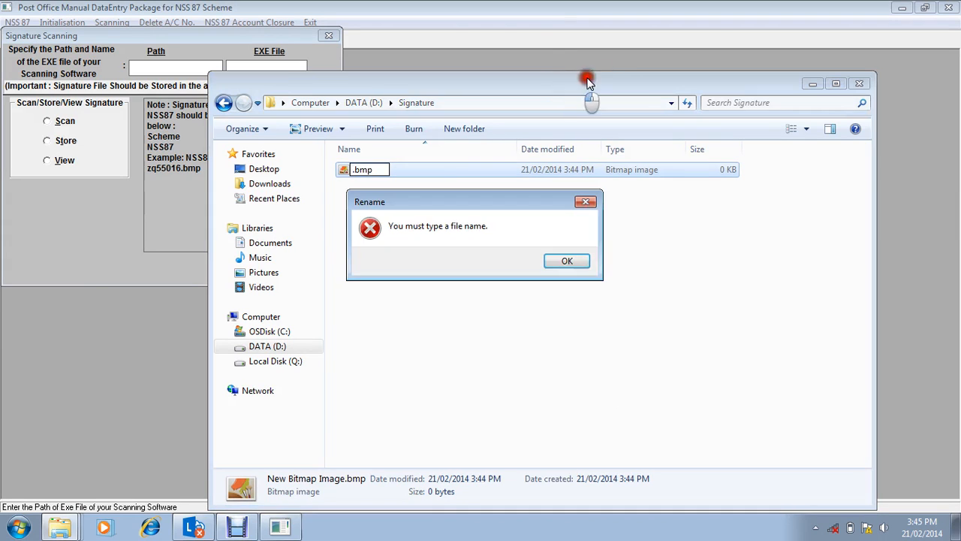
pyautogui.click(567, 261)
# Step: Rename the bitmap in the zq(acctno).bmp format from the scanning note, using the first account's number, and preview the file
pyautogui.moveTo(554, 86); pyautogui.dragTo(668, 63)
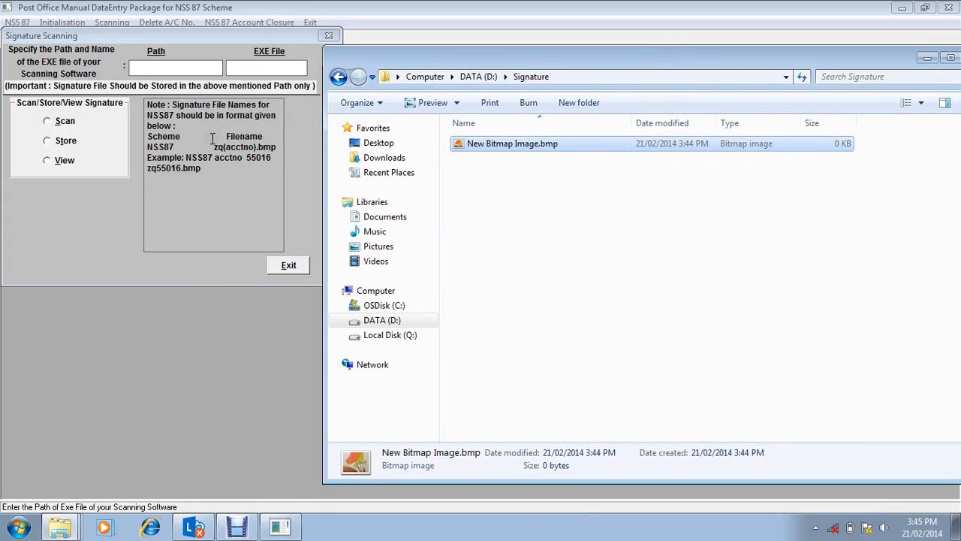
pyautogui.moveTo(212, 139)
pyautogui.mouseDown()
pyautogui.moveTo(223, 155)
pyautogui.moveTo(240, 155)
pyautogui.moveTo(255, 138)
pyautogui.moveTo(275, 148)
pyautogui.mouseUp()
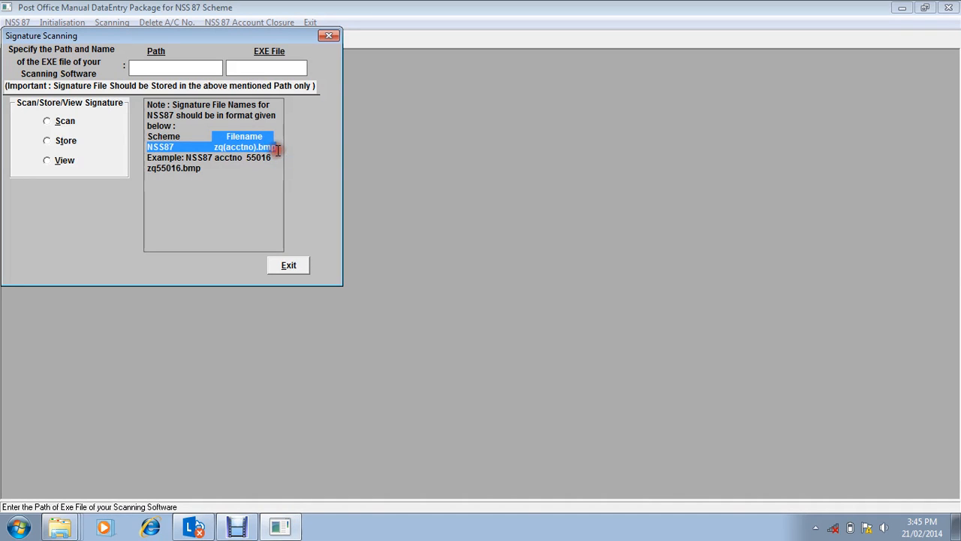
pyautogui.click(284, 533)
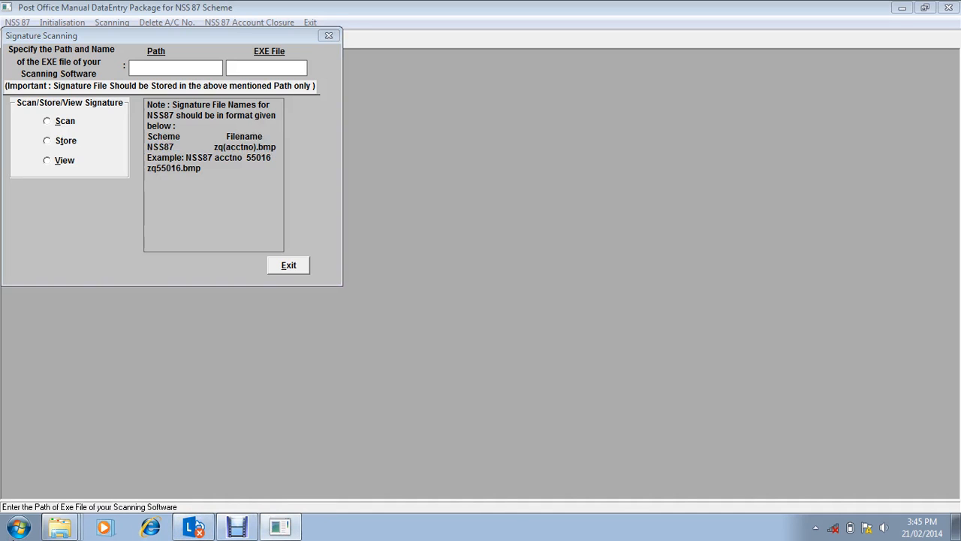
pyautogui.click(60, 528)
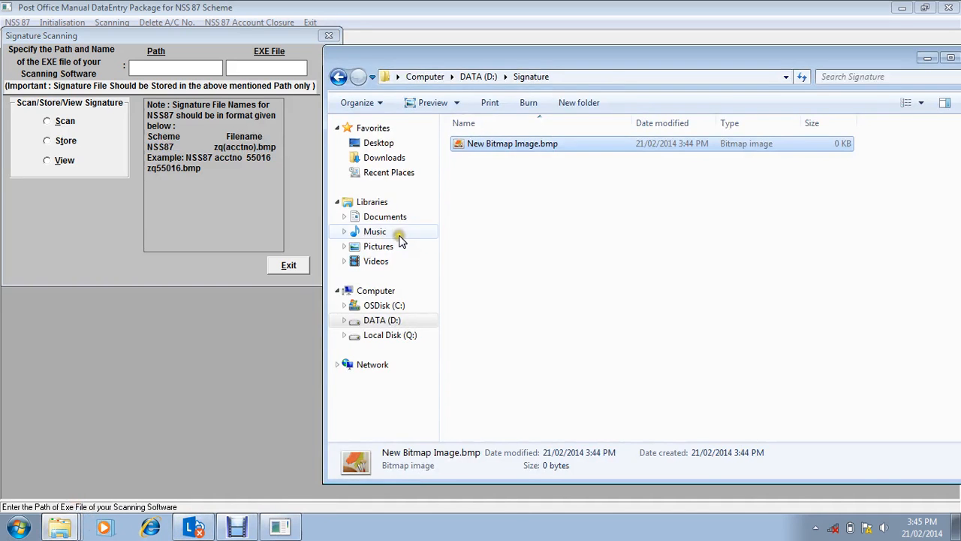
pyautogui.click(523, 154)
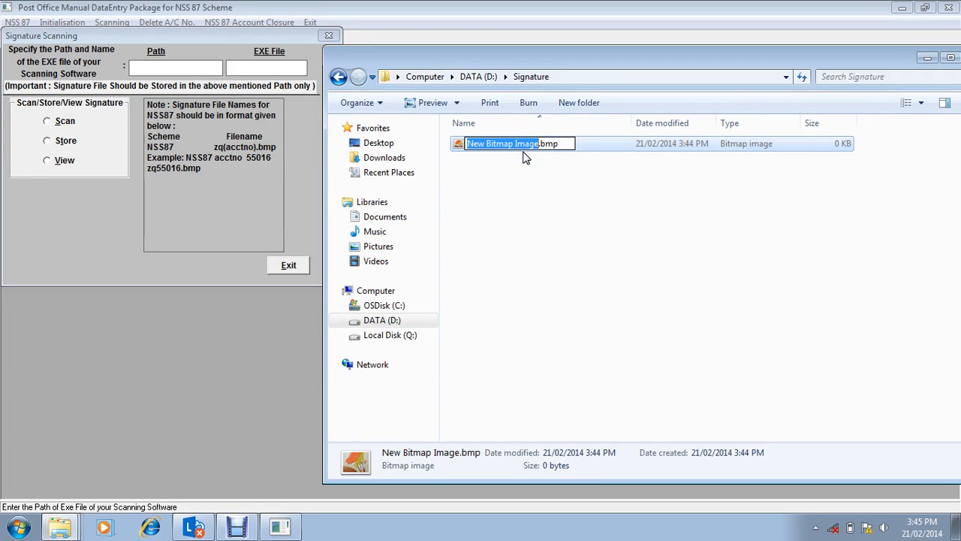
pyautogui.press('BackSpace')
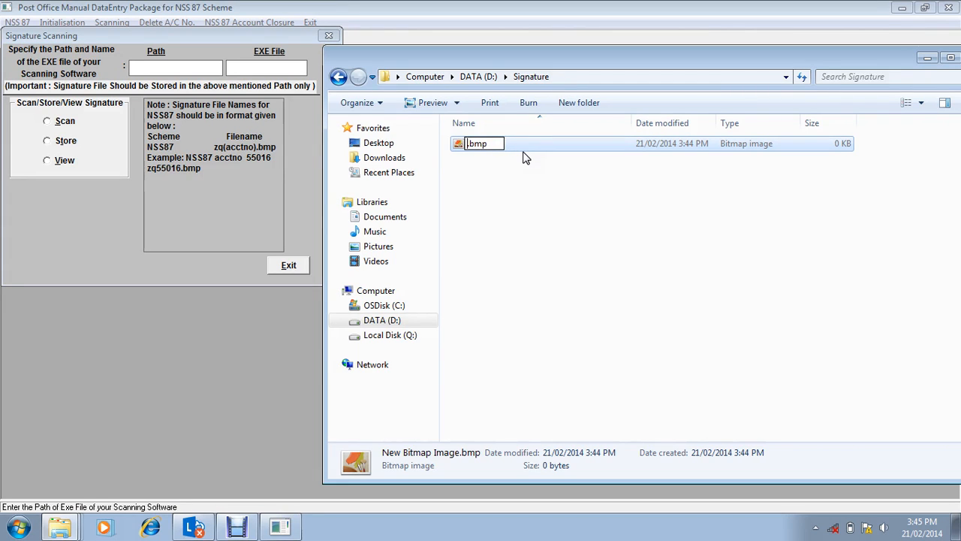
pyautogui.write('zq100')
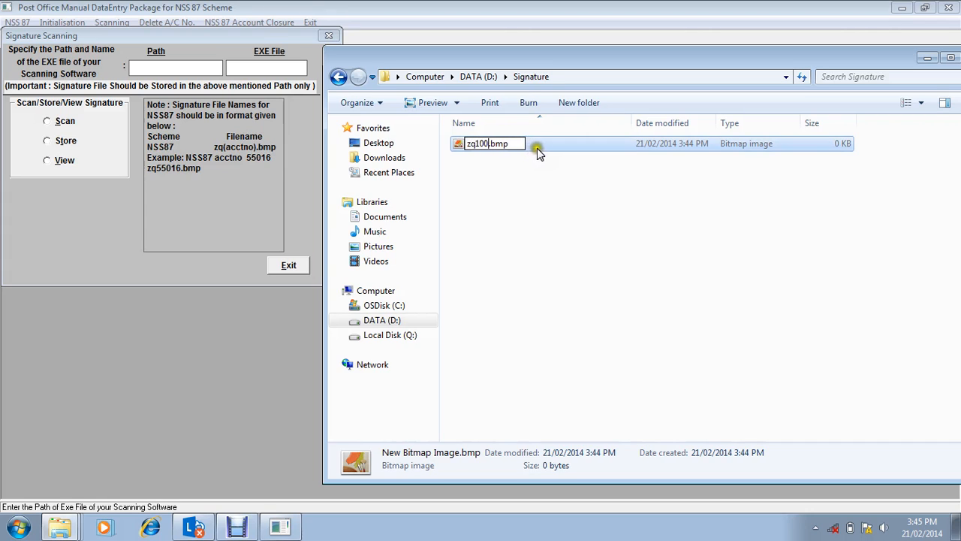
pyautogui.press('Return')
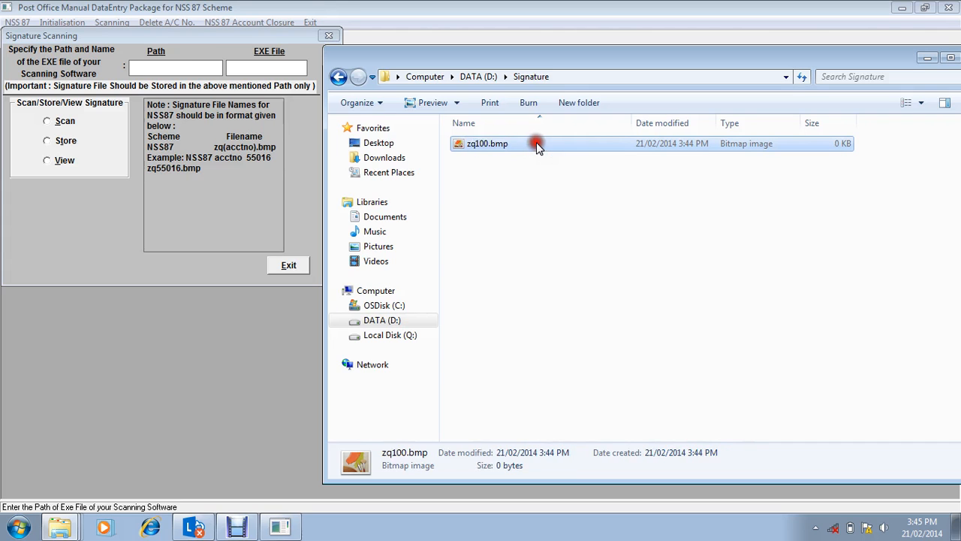
pyautogui.doubleClick(536, 143)
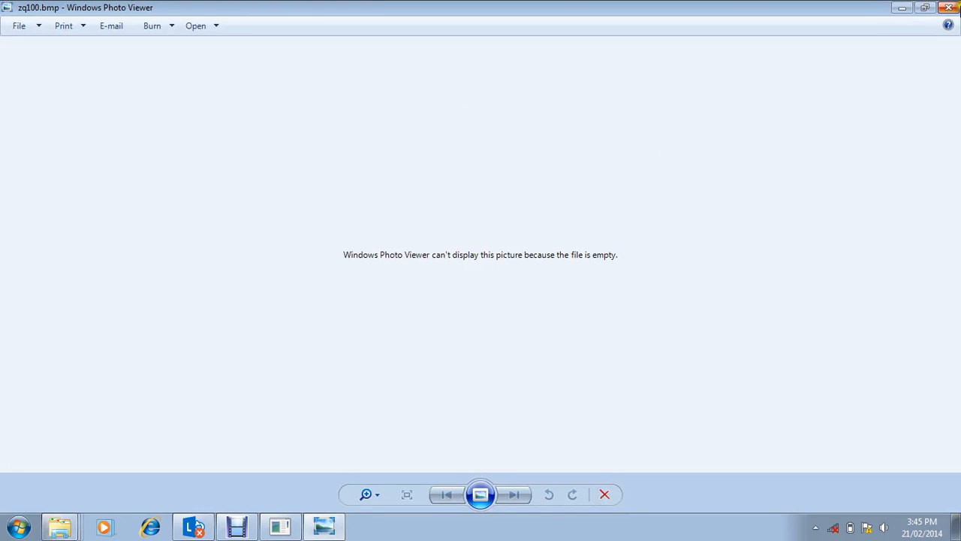
pyautogui.click(949, 8)
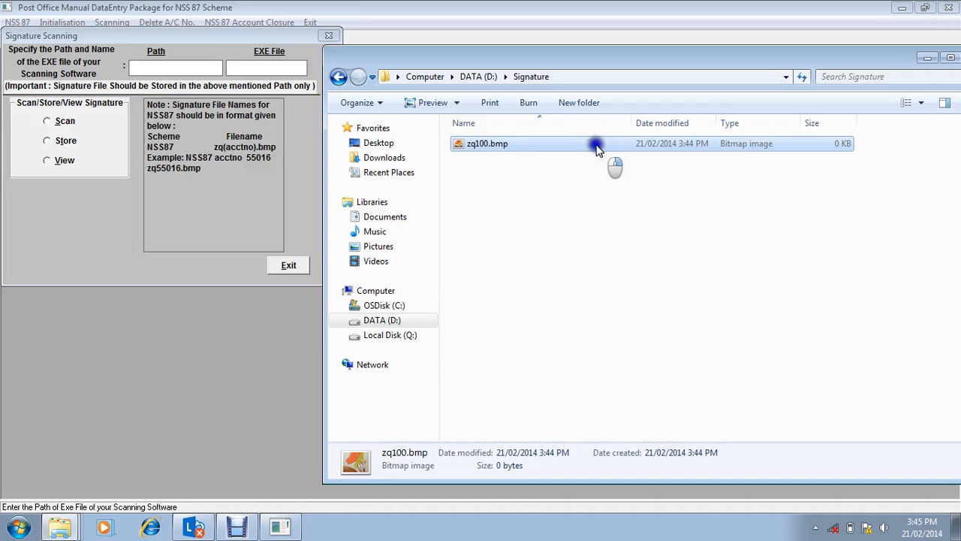
# Step: Open the account's signature bitmap in Paint and draw a freehand signature in black across the canvas's left half
pyautogui.rightClick(597, 146)
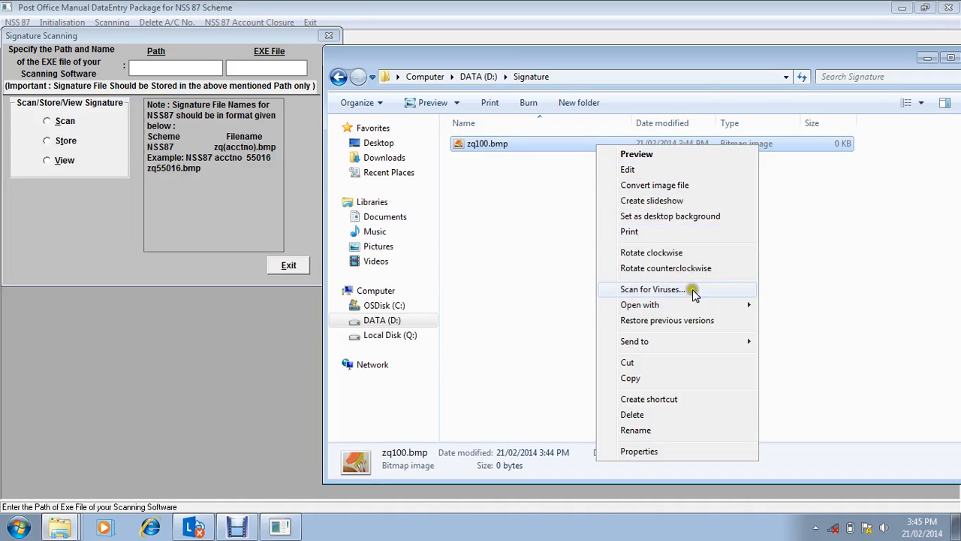
pyautogui.moveTo(718, 308)
pyautogui.click(789, 305)
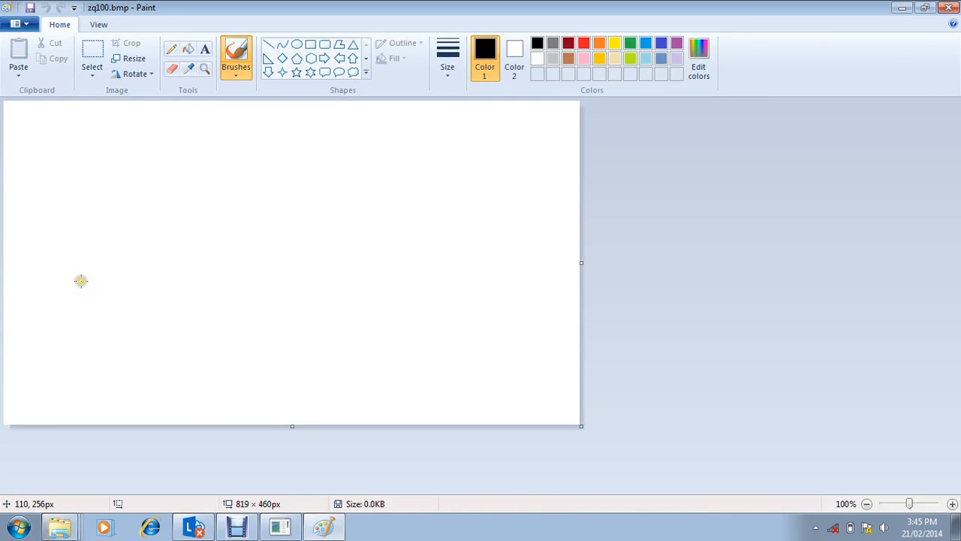
pyautogui.moveTo(81, 280)
pyautogui.mouseDown()
pyautogui.moveTo(86, 125)
pyautogui.moveTo(121, 284)
pyautogui.moveTo(146, 247)
pyautogui.moveTo(189, 236)
pyautogui.moveTo(167, 260)
pyautogui.moveTo(213, 241)
pyautogui.moveTo(243, 205)
pyautogui.moveTo(253, 235)
pyautogui.mouseUp()
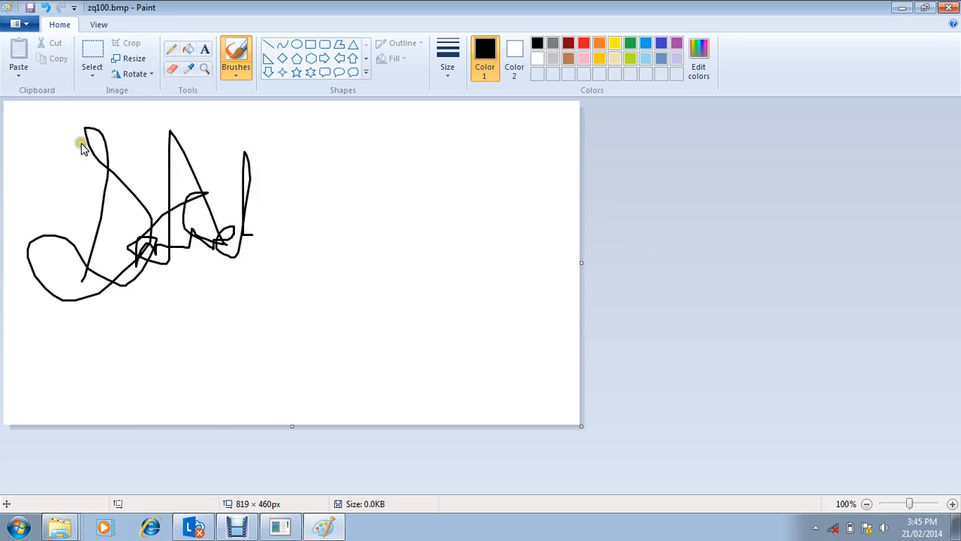
# Step: Save the signature image as a Monochrome Bitmap over the existing file, accept the reduced color quality, and close Paint
pyautogui.click(236, 149)
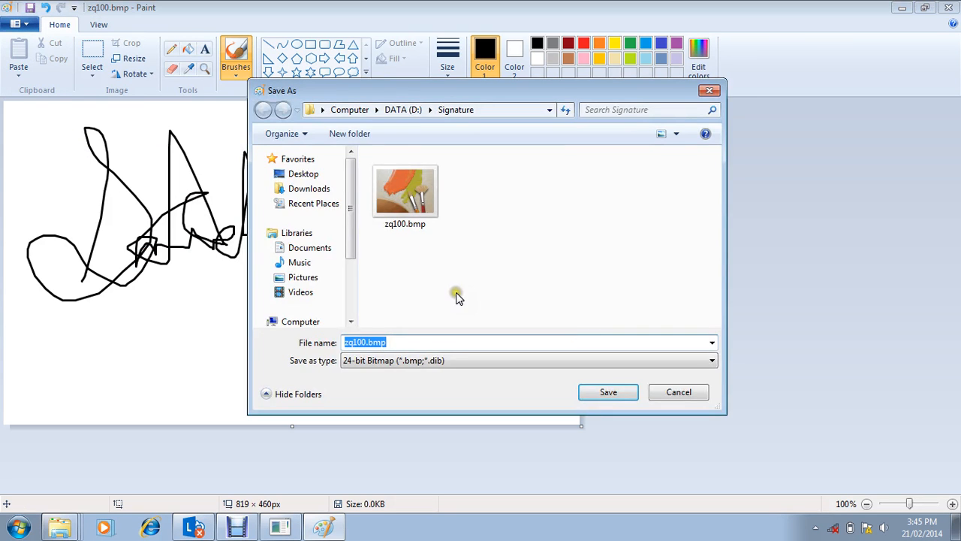
pyautogui.click(431, 362)
pyautogui.click(410, 375)
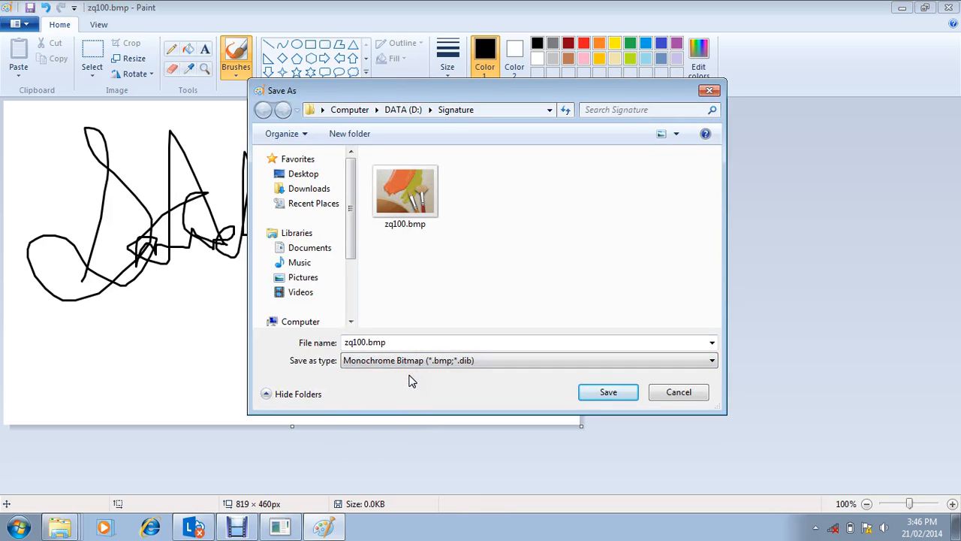
pyautogui.click(613, 396)
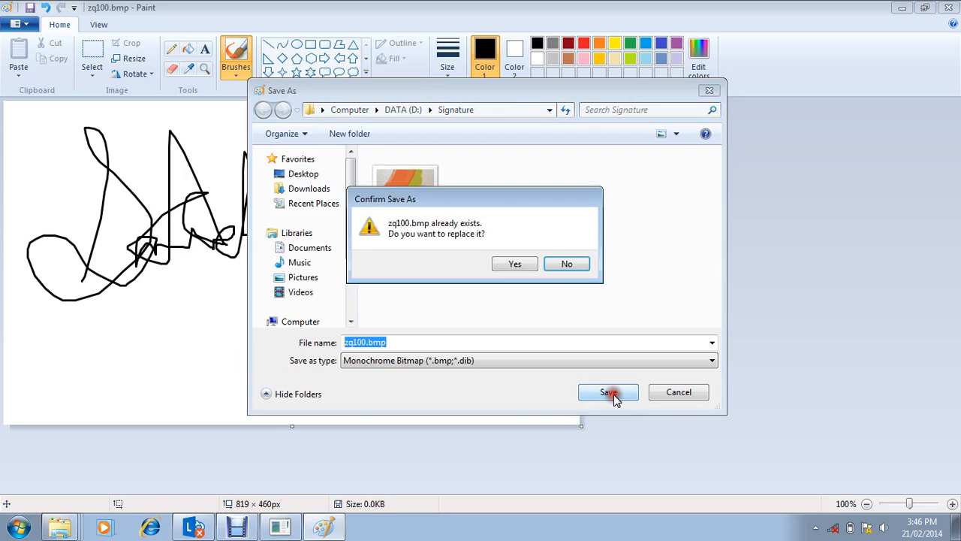
pyautogui.click(517, 267)
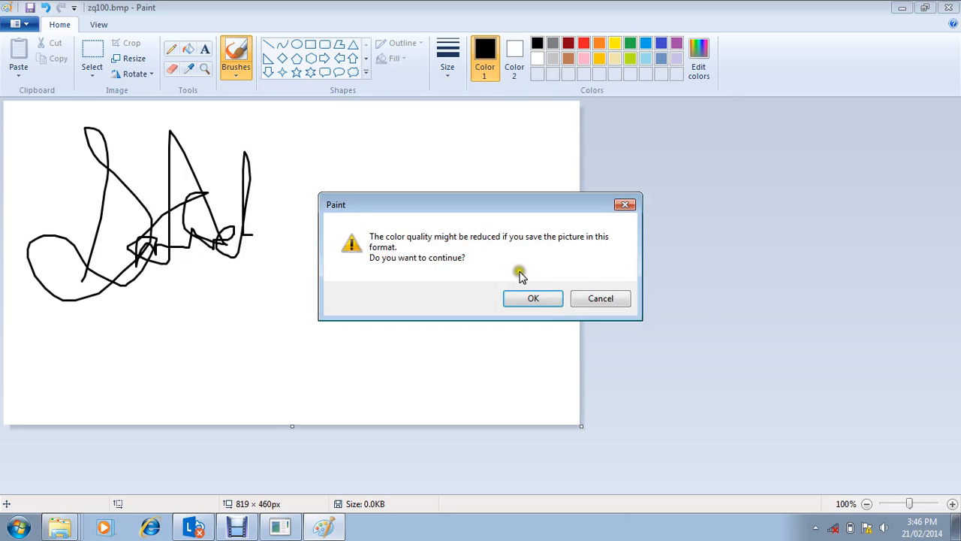
pyautogui.click(530, 299)
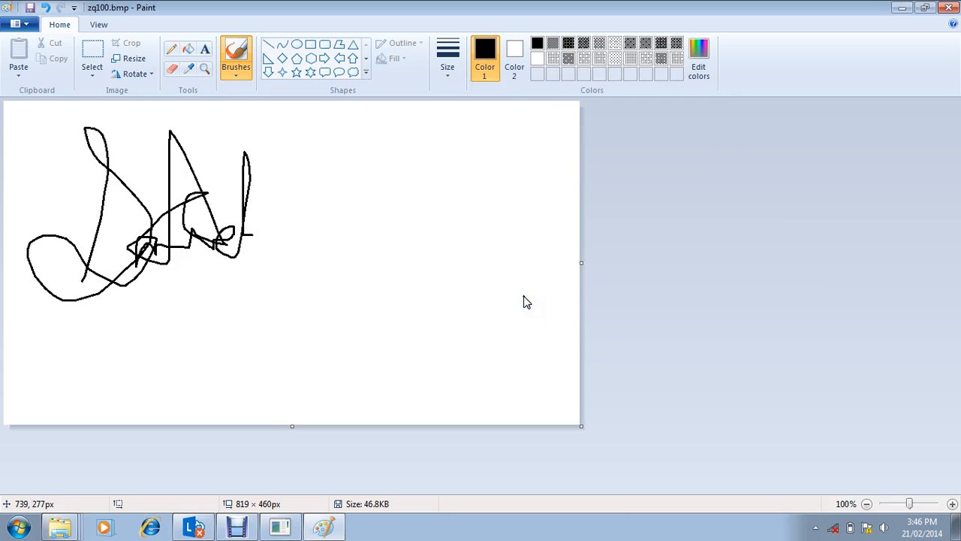
pyautogui.click(645, 277)
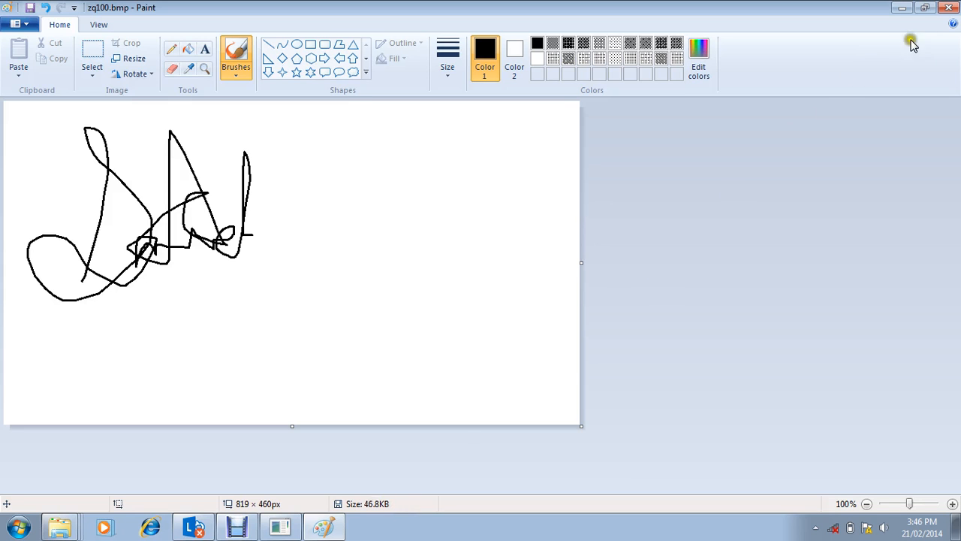
pyautogui.click(953, 8)
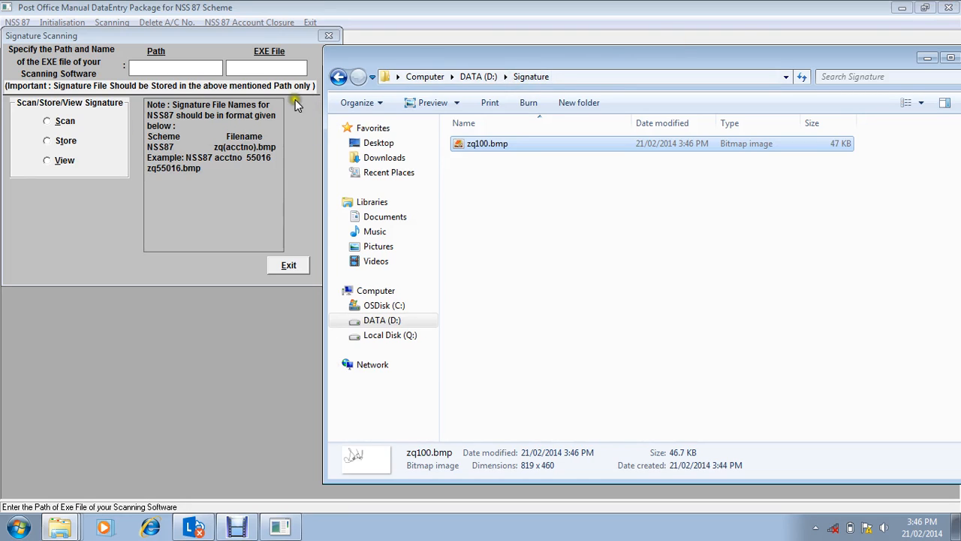
# Step: Copy the Signature folder's address as text and enter D:\Signature as the scanning software path
pyautogui.rightClick(535, 83)
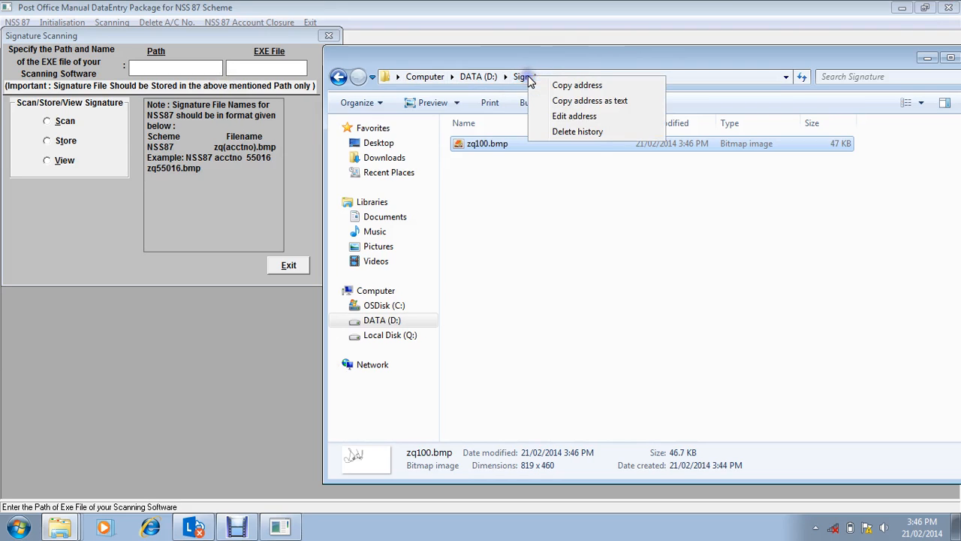
pyautogui.click(579, 101)
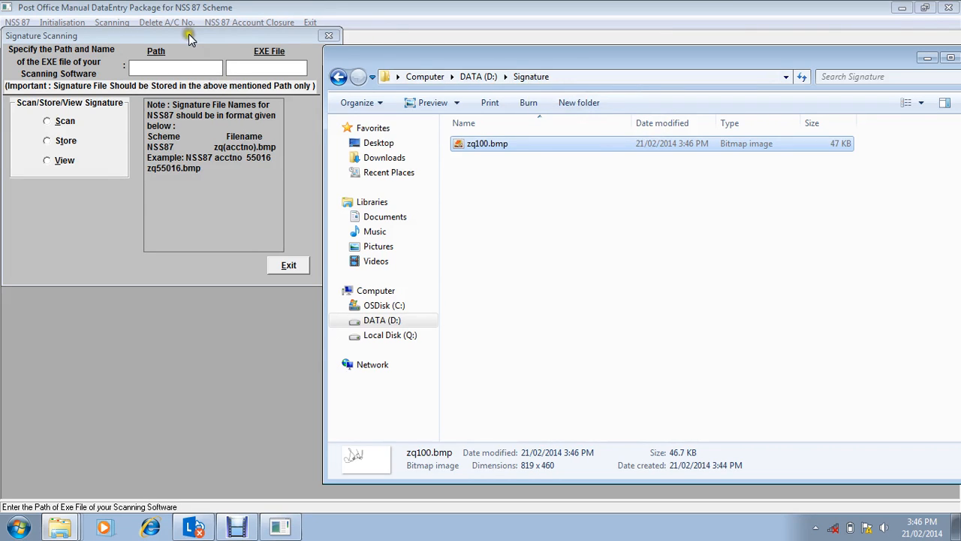
pyautogui.click(191, 66)
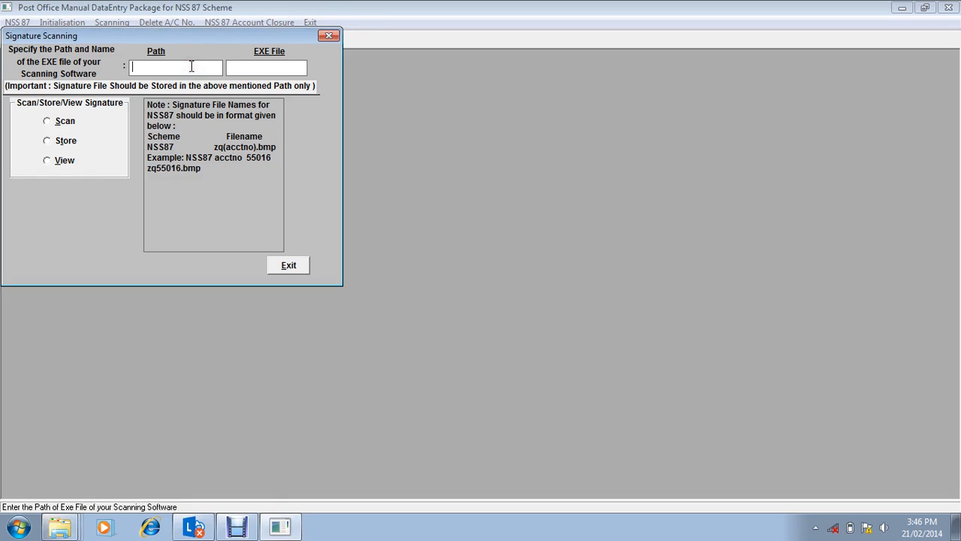
pyautogui.hotkey('ctrl', 'v')
pyautogui.press('Tab')
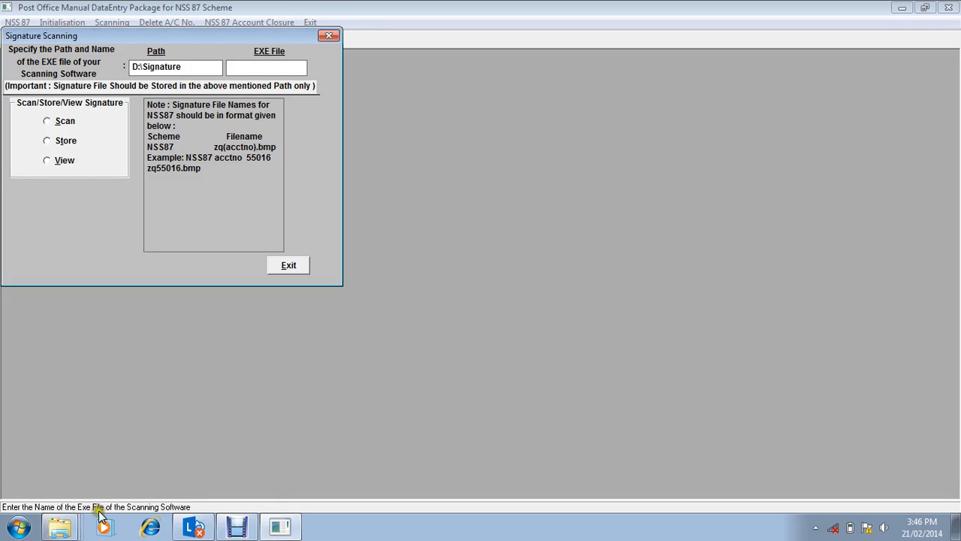
# Step: Create a new text document named Text.txt in the Signature folder
pyautogui.click(61, 531)
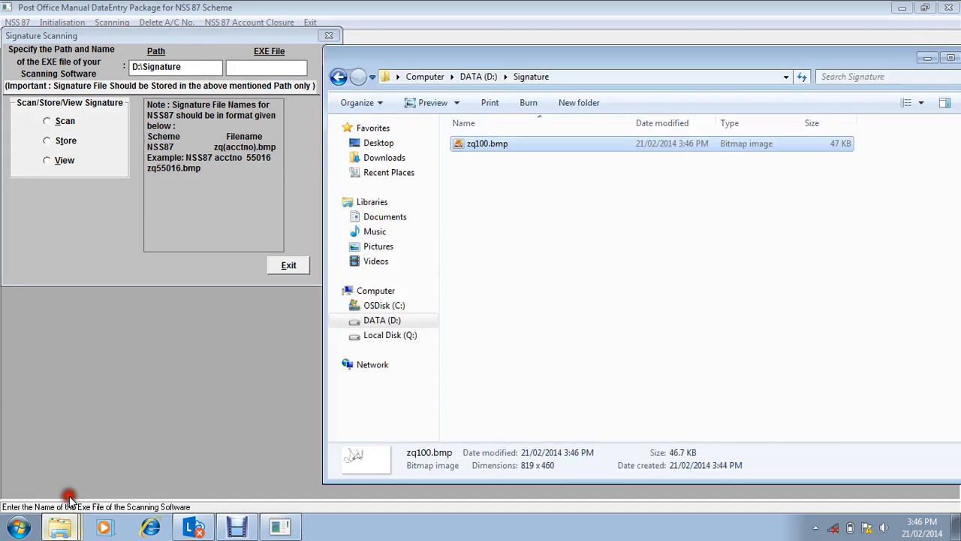
pyautogui.rightClick(515, 235)
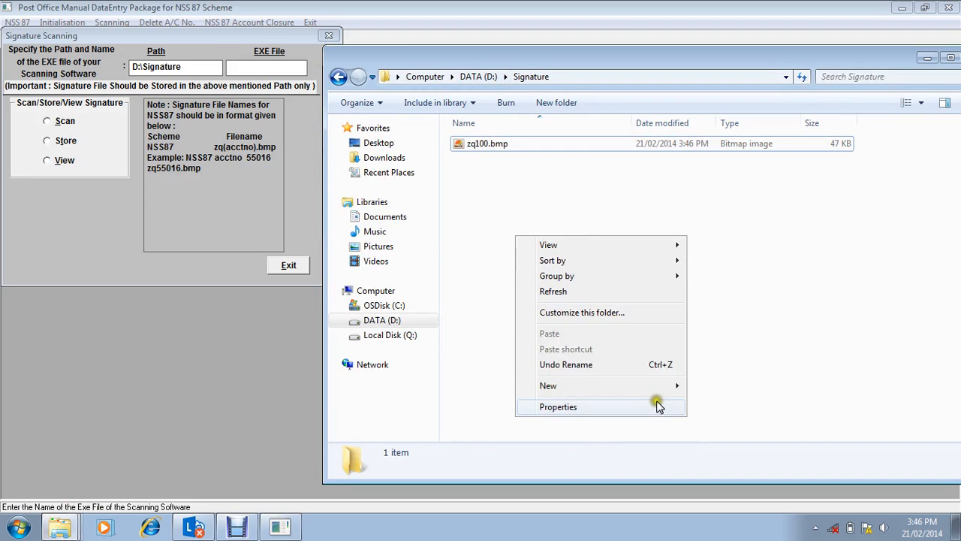
pyautogui.moveTo(664, 386)
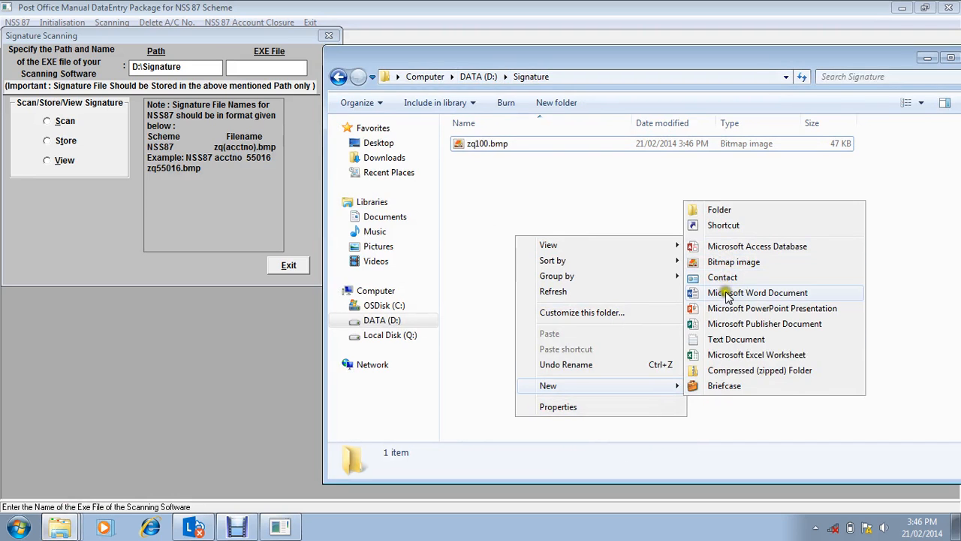
pyautogui.click(726, 339)
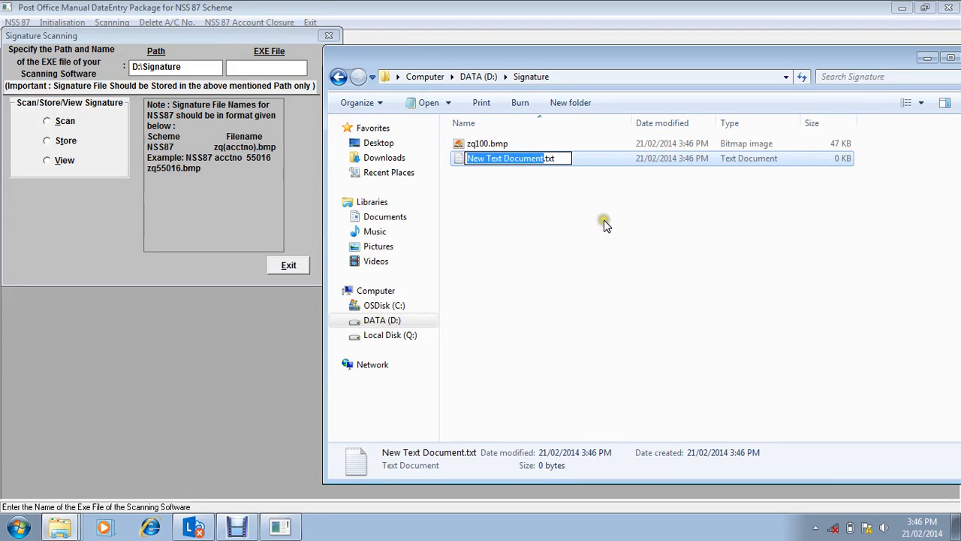
pyautogui.press('BackSpace')
pyautogui.write('Exe')
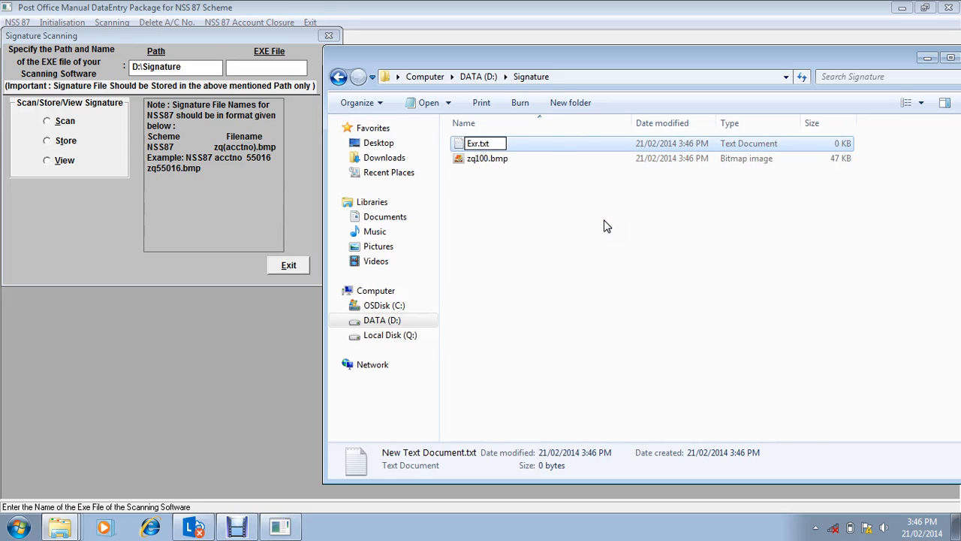
pyautogui.press('BackSpace')
pyautogui.press('BackSpace')
pyautogui.press('BackSpace')
pyautogui.write('Text')
pyautogui.press('Return')
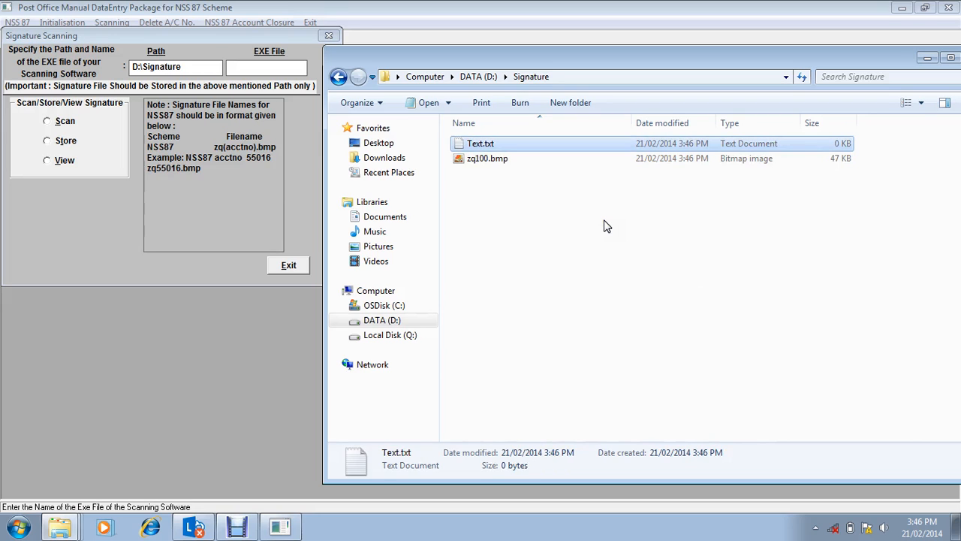
# Step: Save the empty Text.txt as Text.bat with the All Files type, and permanently delete the original text document
pyautogui.click(578, 145)
pyautogui.rightClick(578, 145)
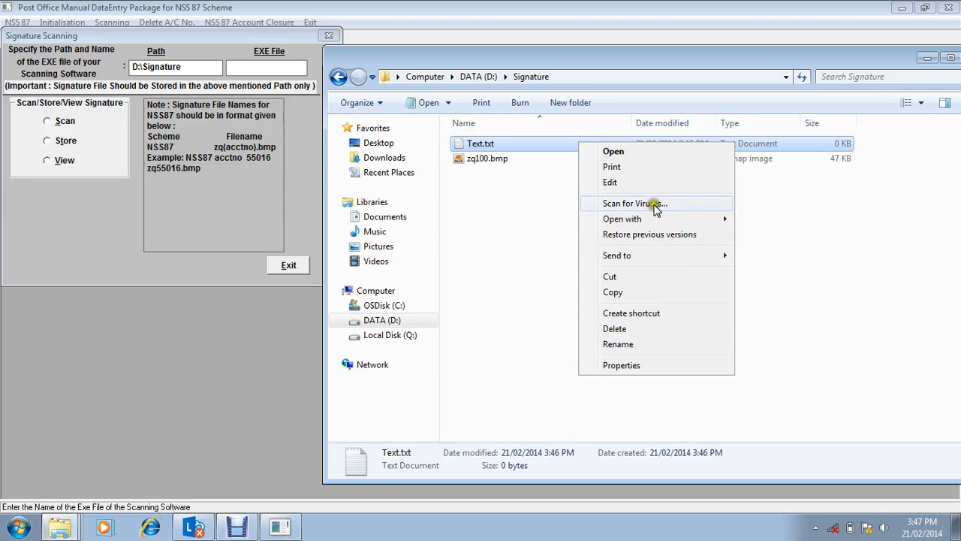
pyautogui.click(644, 151)
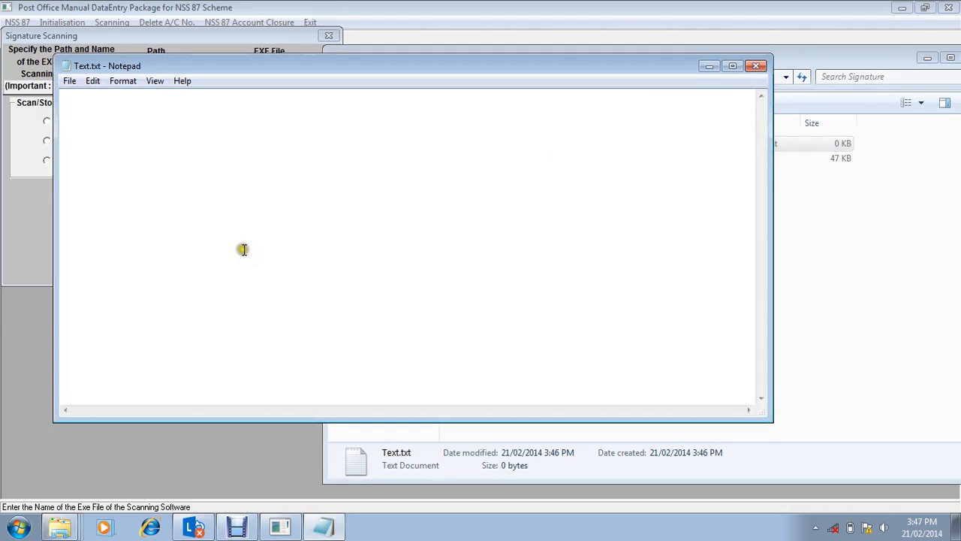
pyautogui.click(70, 81)
pyautogui.click(101, 146)
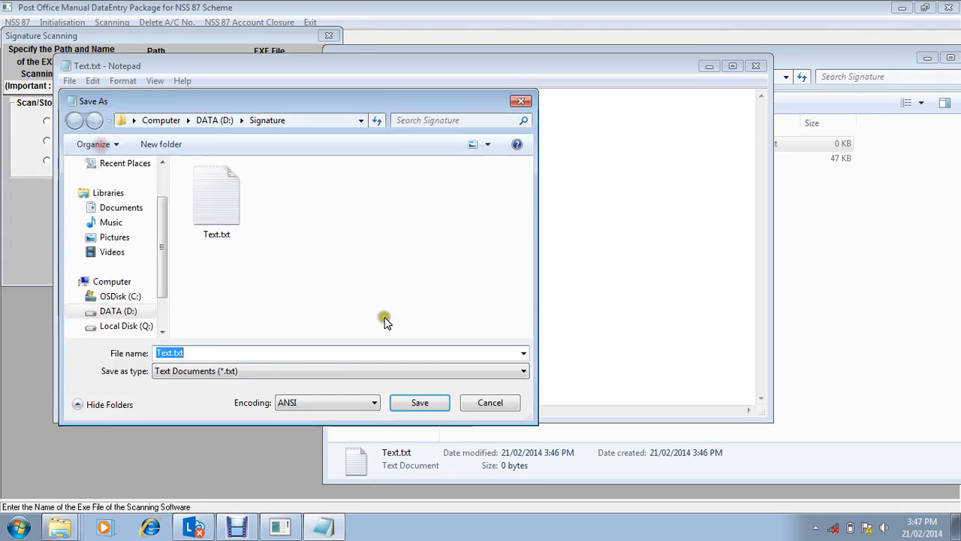
pyautogui.click(348, 375)
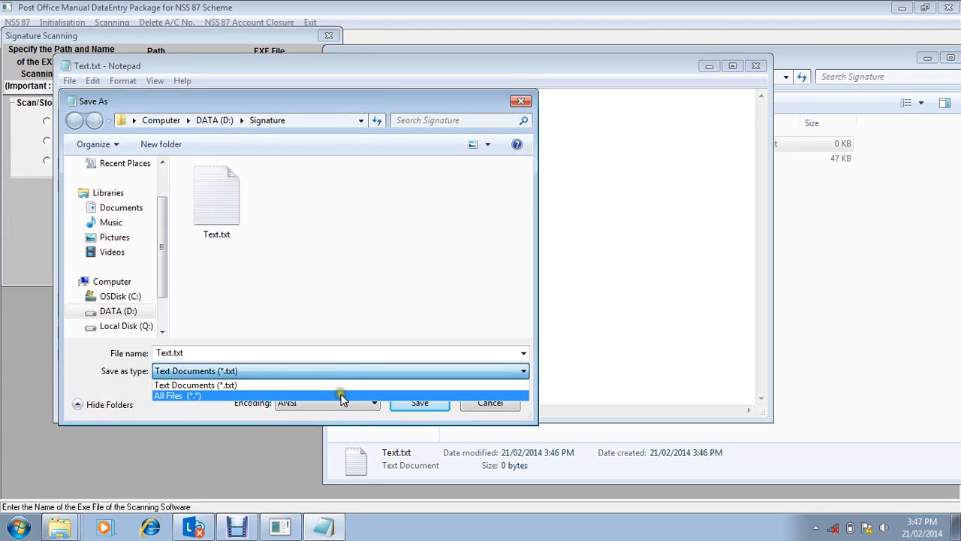
pyautogui.click(338, 393)
pyautogui.doubleClick(266, 350)
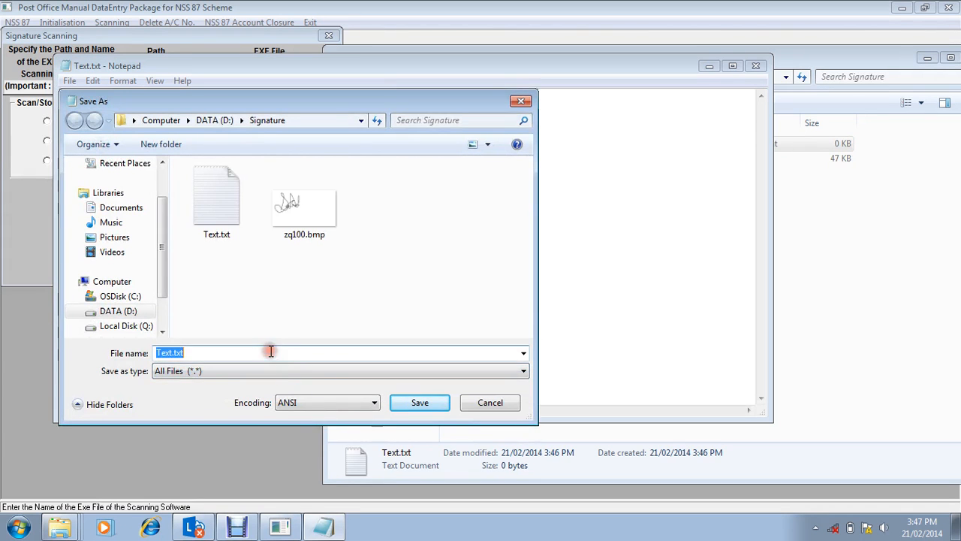
pyautogui.click(271, 351)
pyautogui.press('BackSpace')
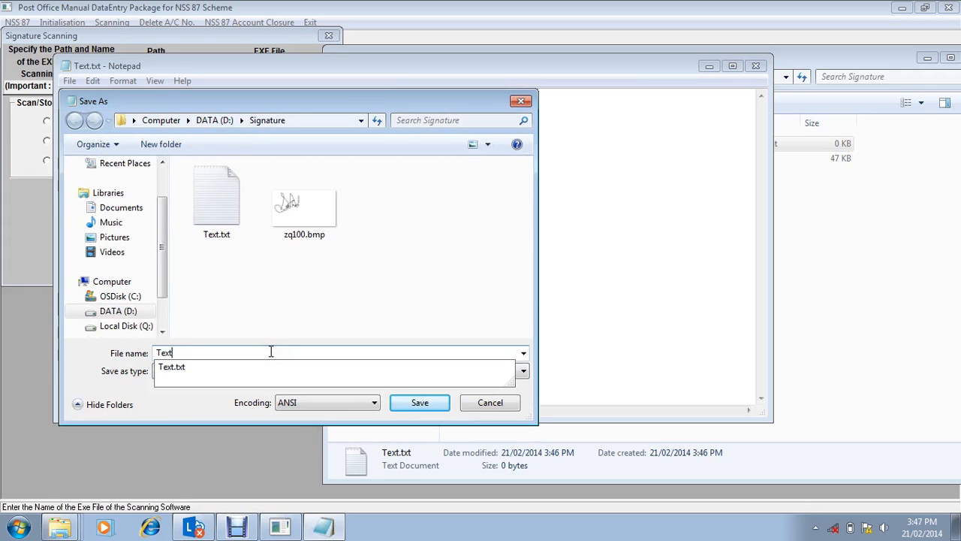
pyautogui.write('bat')
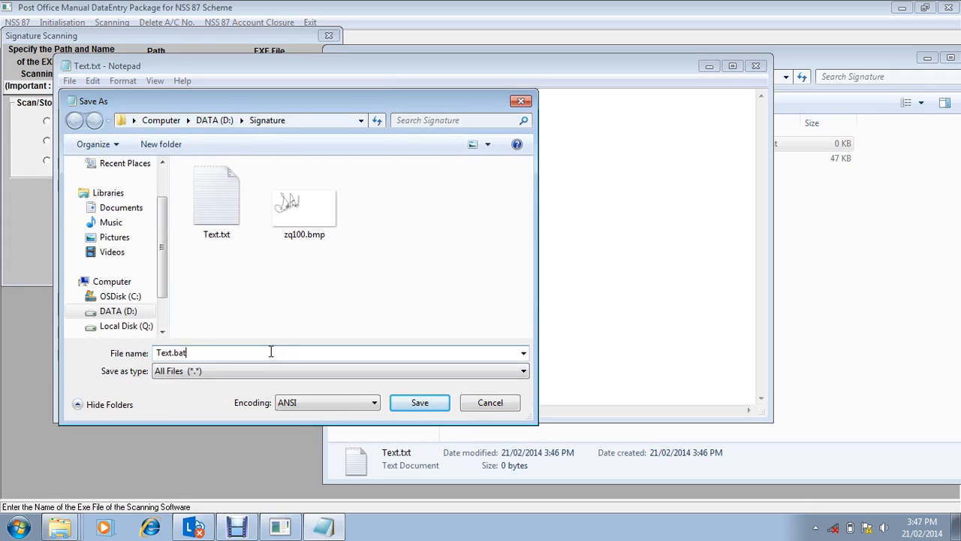
pyautogui.click(417, 410)
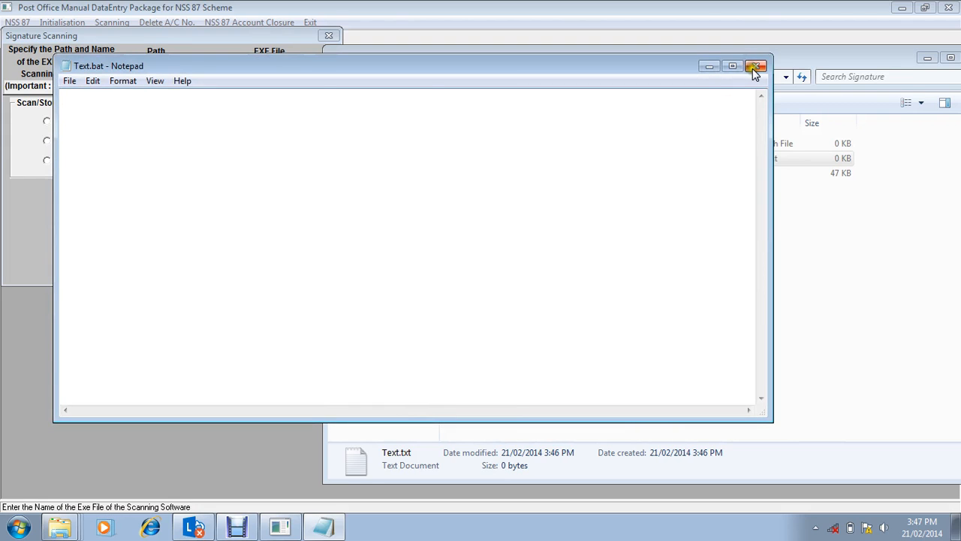
pyautogui.click(753, 68)
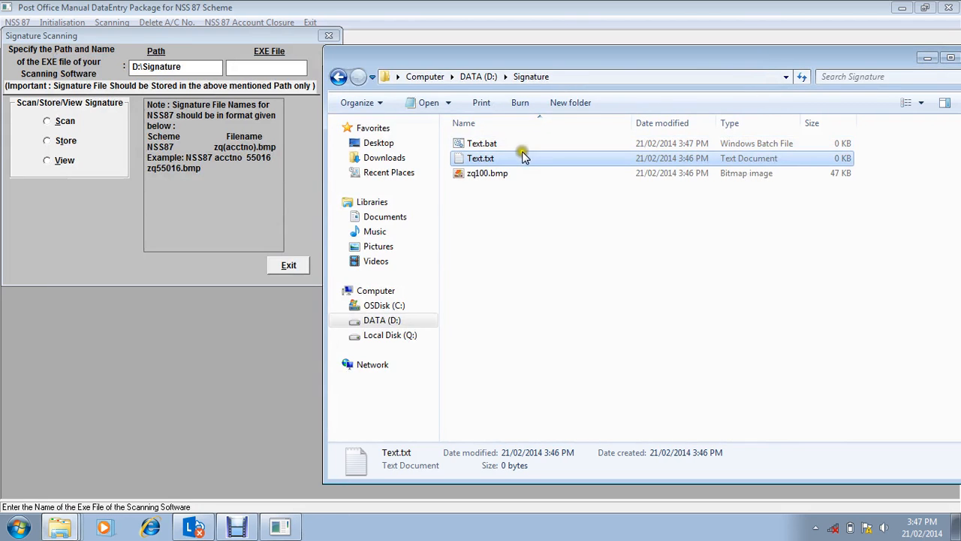
pyautogui.hotkey('shift', 'Delete')
pyautogui.press('Return')
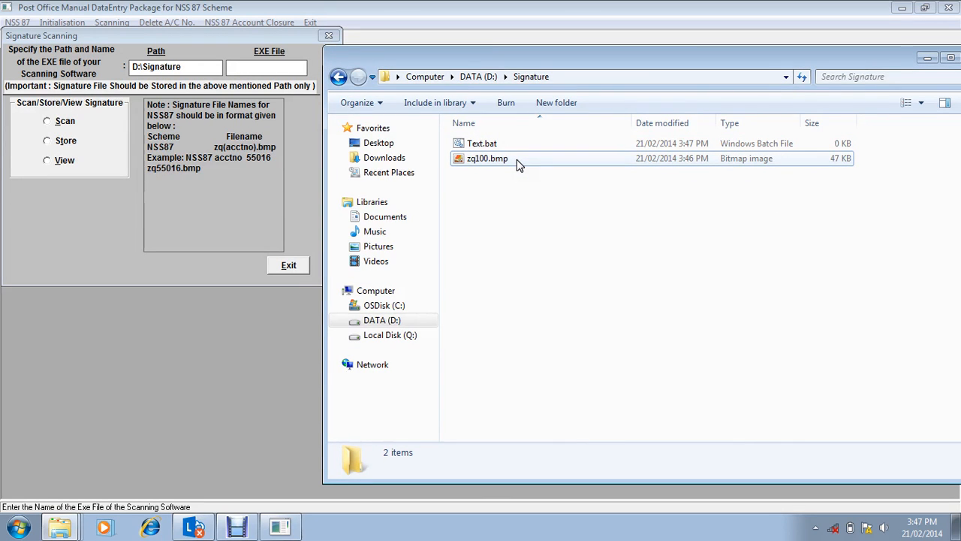
# Step: Set the scanning software's EXE file to Text.bat and run the Store operation for the signatures
pyautogui.click(268, 68)
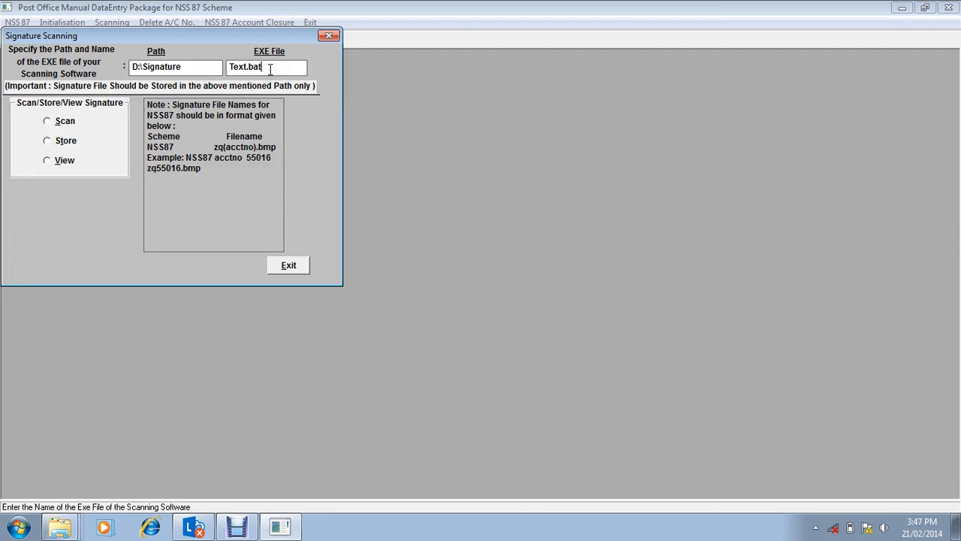
pyautogui.click(47, 122)
pyautogui.click(46, 143)
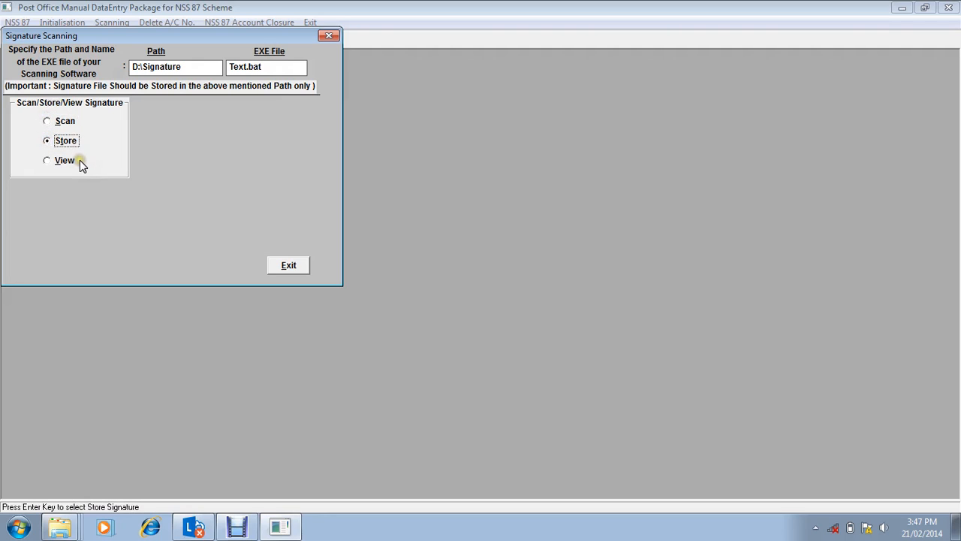
pyautogui.press('Return')
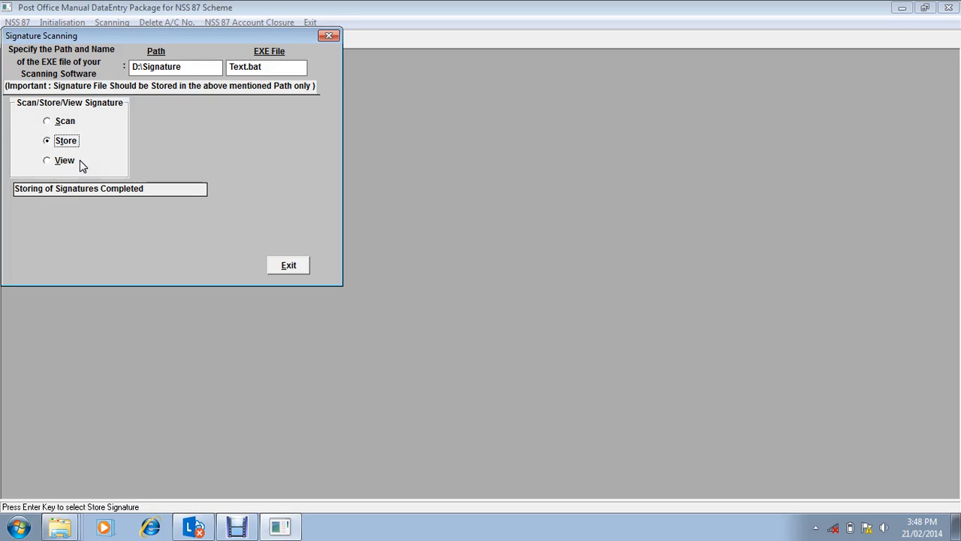
pyautogui.click(237, 528)
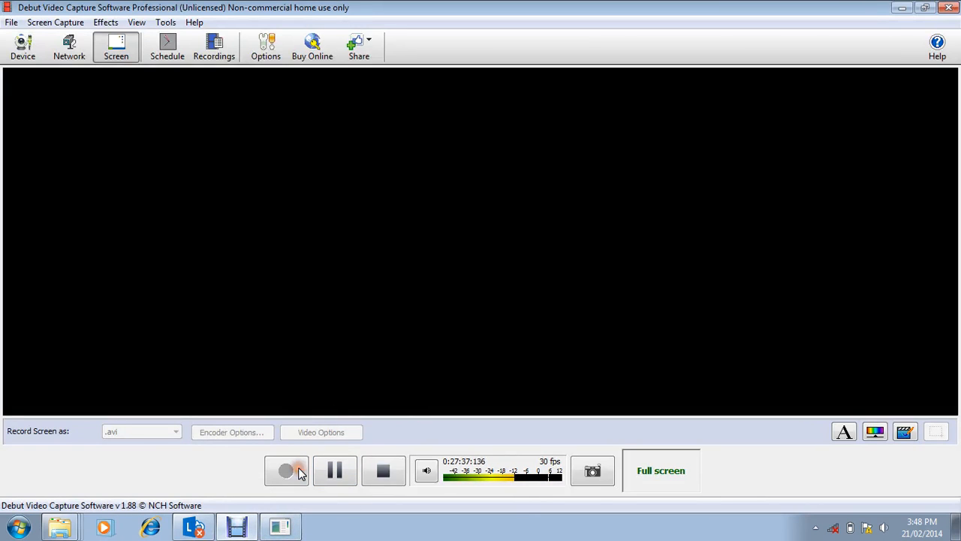
pyautogui.click(901, 7)
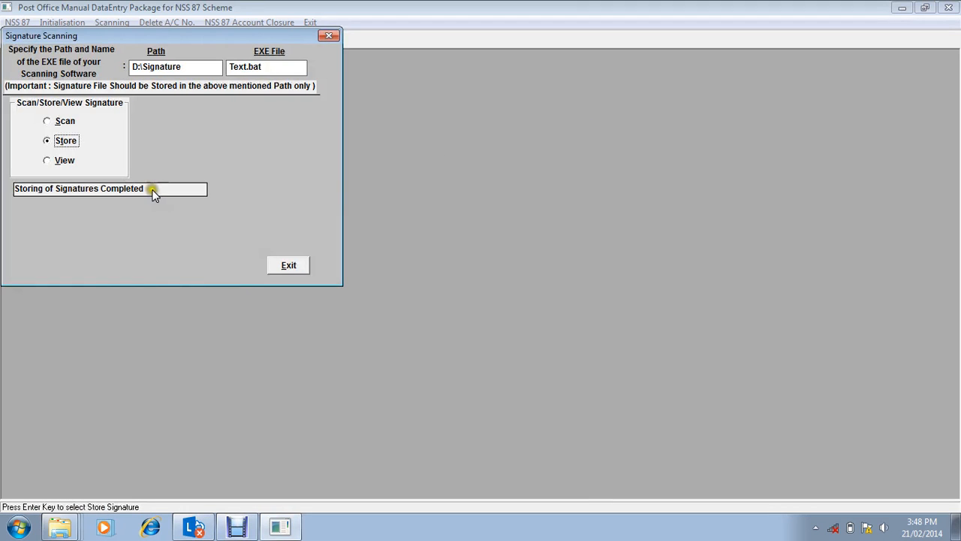
# Step: View the stored signature for the NSS 87 account by entering its account number, and leave signature scanning
pyautogui.click(68, 162)
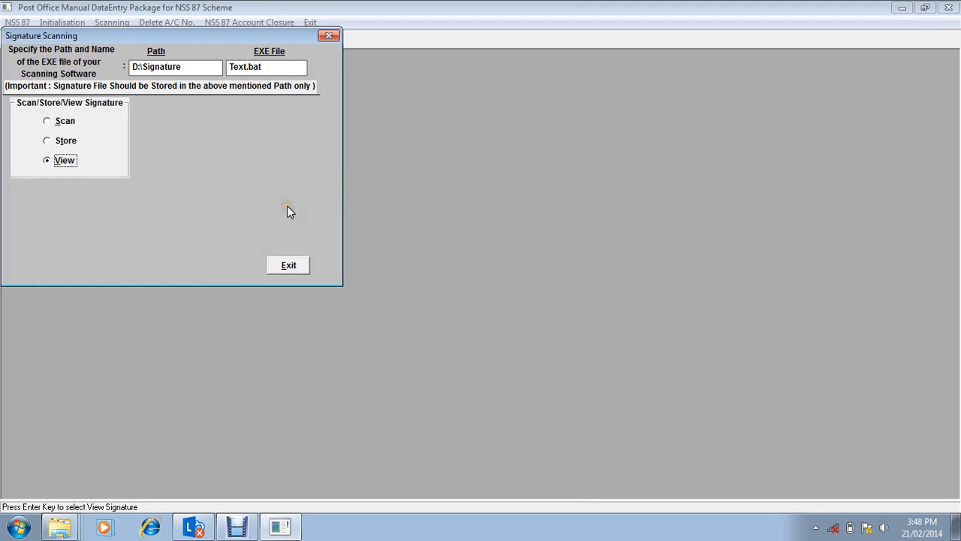
pyautogui.press('Return')
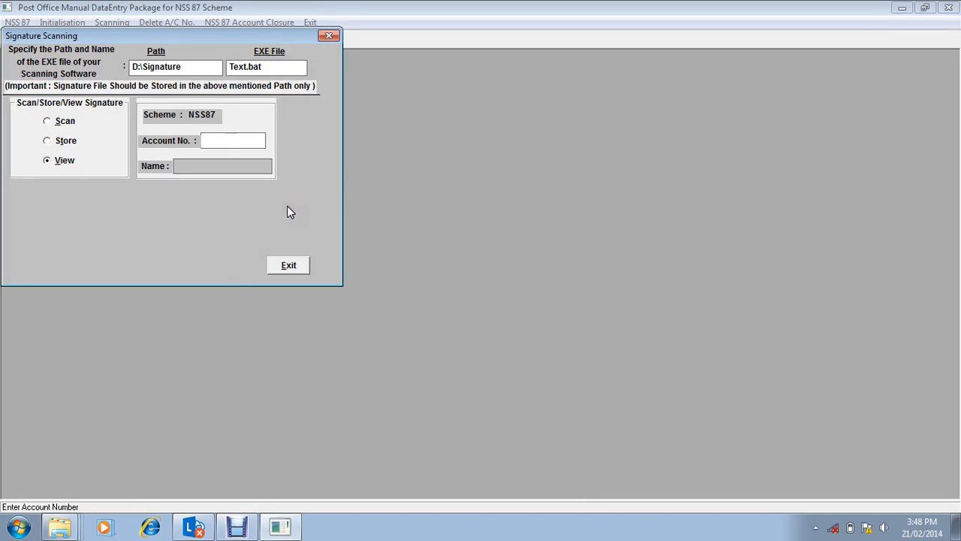
pyautogui.write('100')
pyautogui.press('Return')
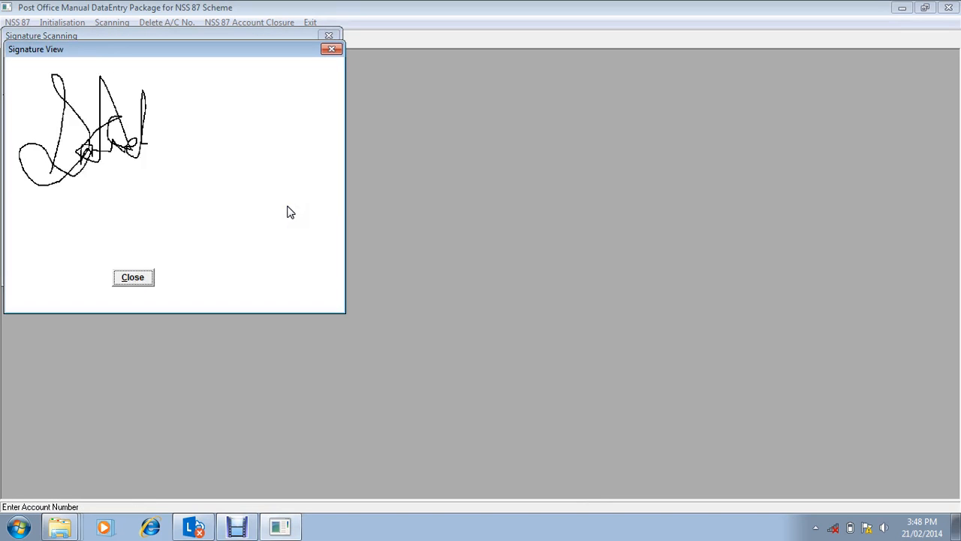
pyautogui.click(134, 276)
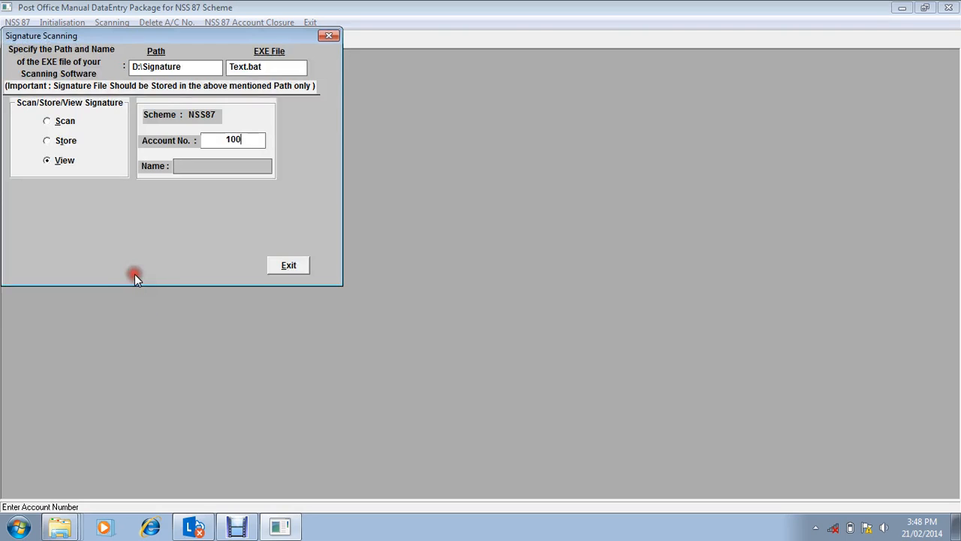
pyautogui.click(290, 268)
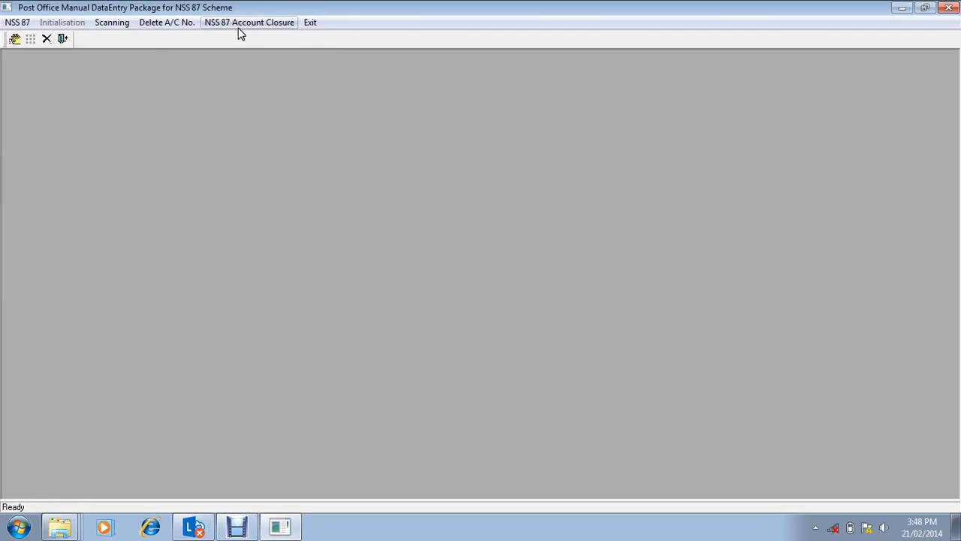
# Step: Request deletion of the NSS 87 account by its account number, decline the deletion, and leave the deletion window
pyautogui.click(188, 22)
pyautogui.write('100')
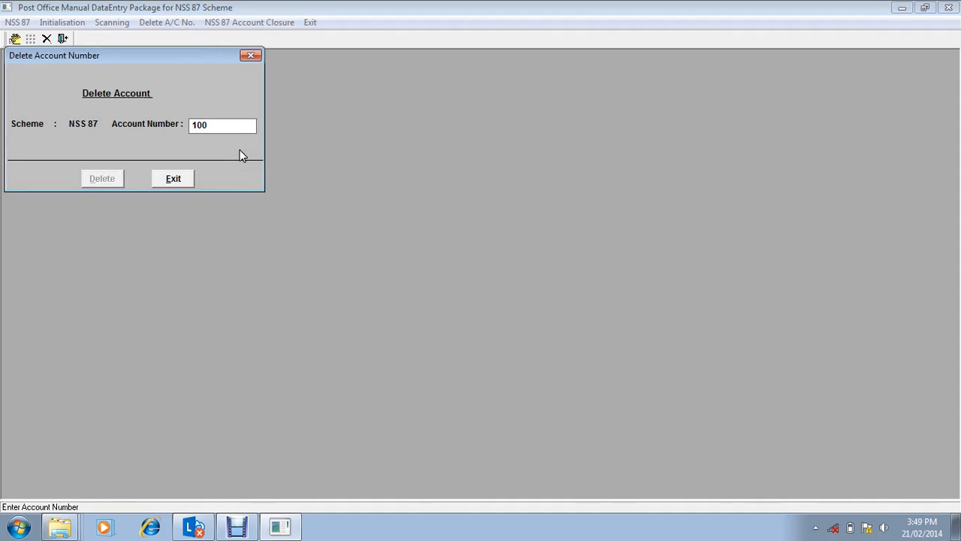
pyautogui.press('Return')
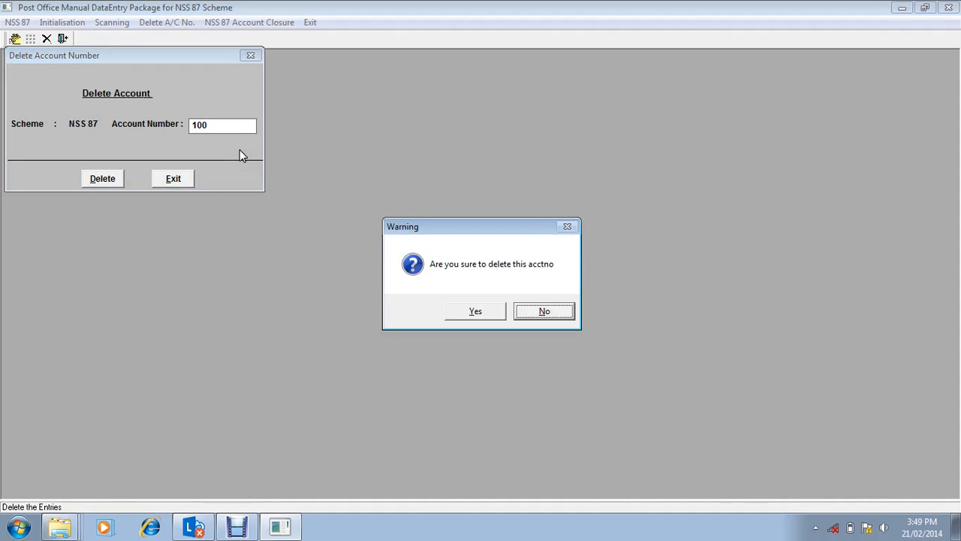
pyautogui.click(554, 311)
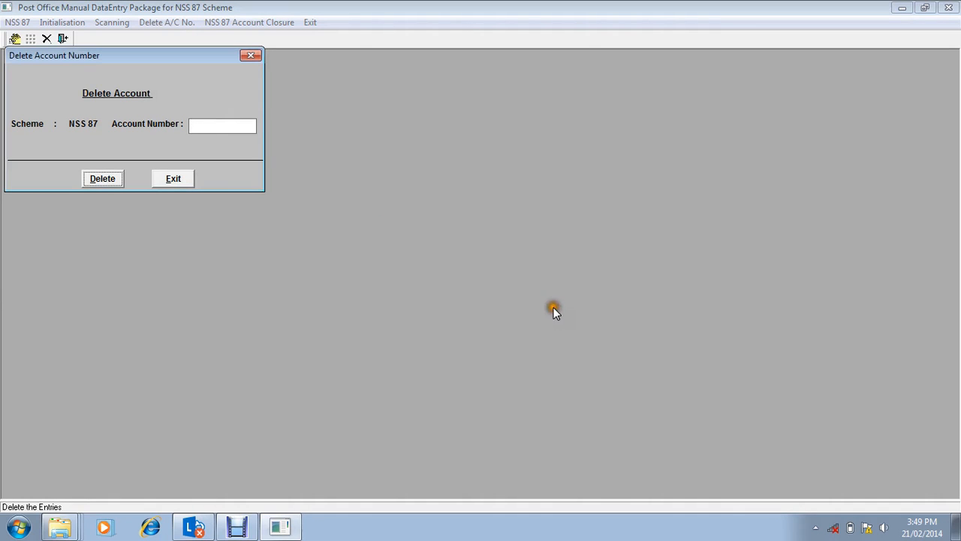
pyautogui.click(249, 54)
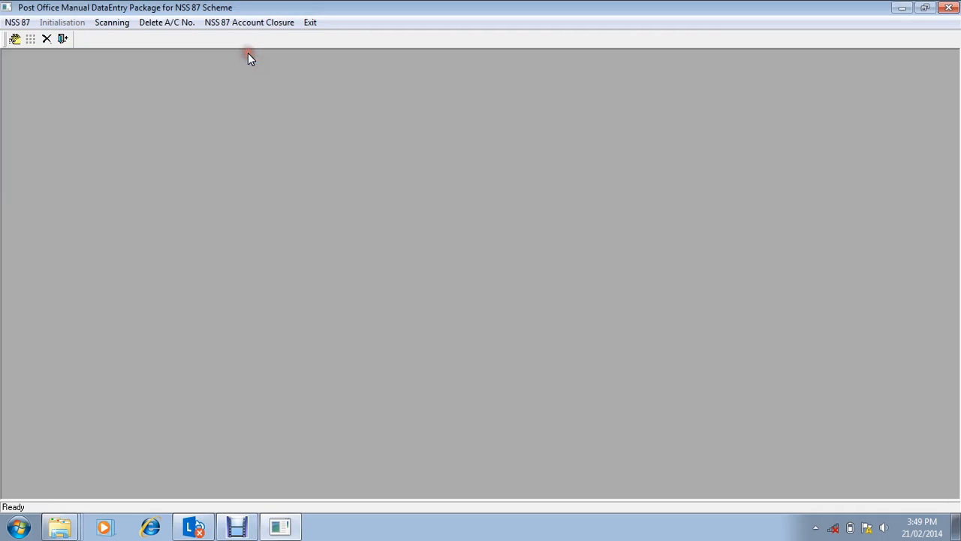
# Step: Load the account by its number in the NSS 87 account closure form and try to view its signature
pyautogui.click(249, 24)
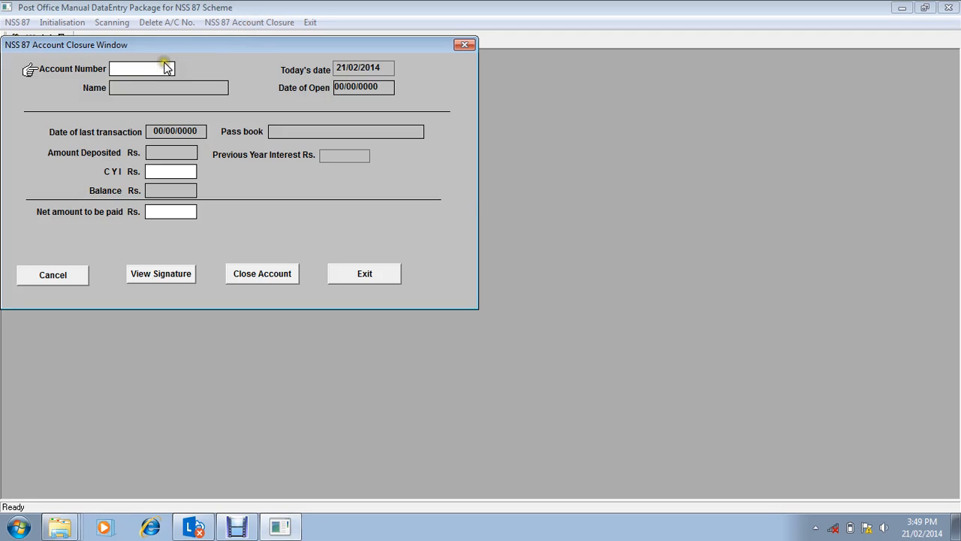
pyautogui.write('1')
pyautogui.press('Return')
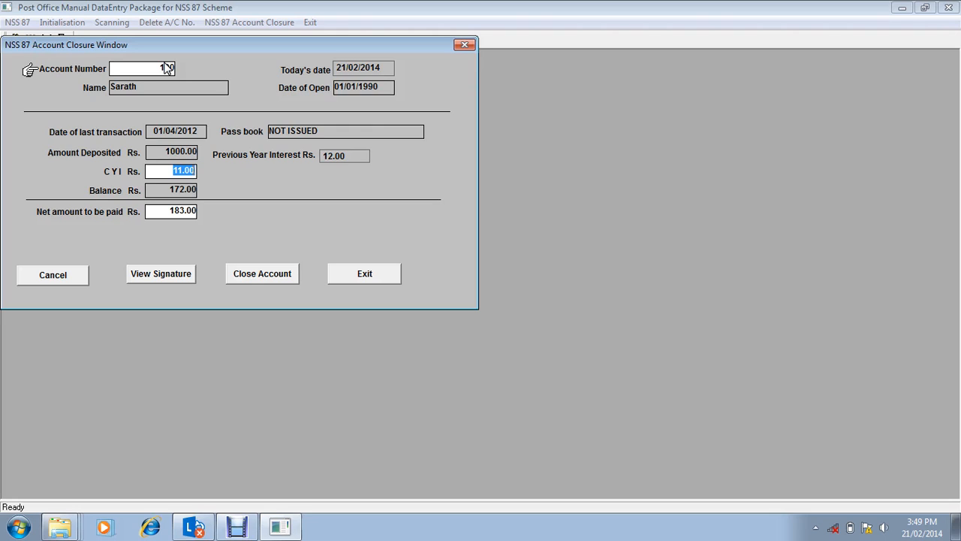
pyautogui.click(164, 275)
pyautogui.click(154, 236)
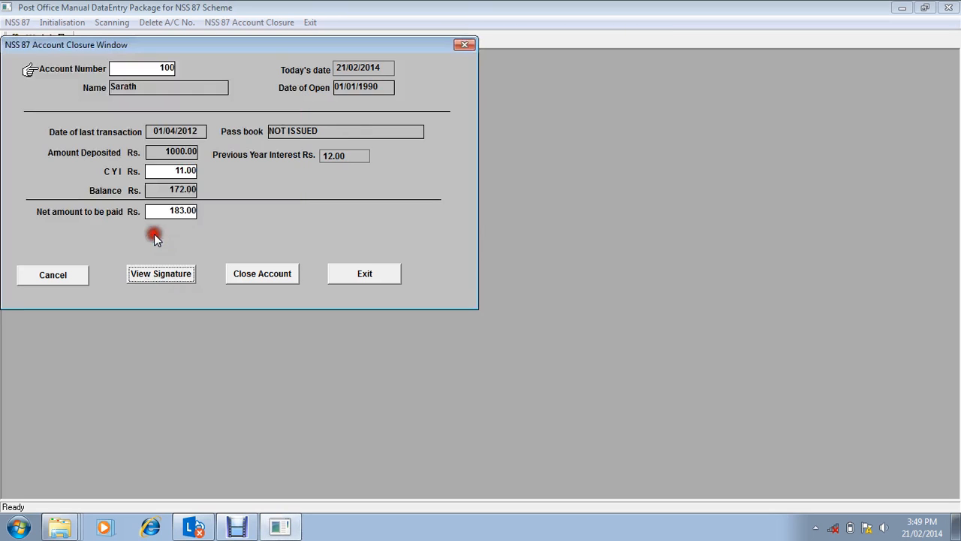
# Step: Close the loaded NSS 87 account and leave the closure form
pyautogui.click(247, 273)
pyautogui.click(247, 274)
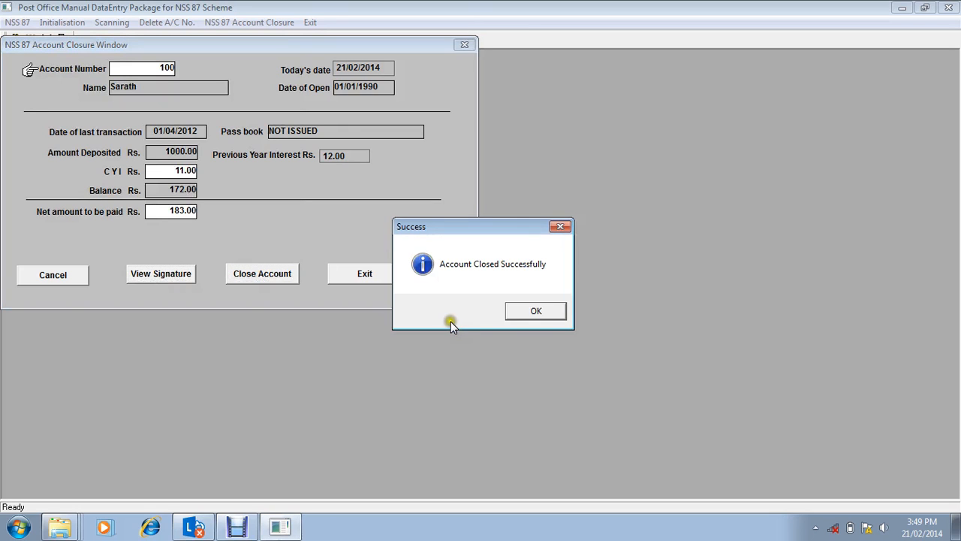
pyautogui.click(535, 309)
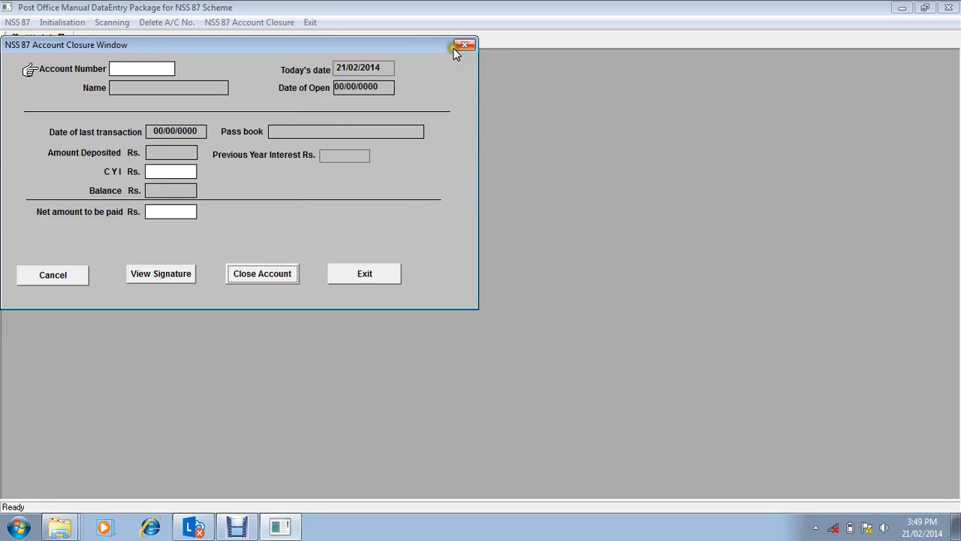
pyautogui.click(364, 274)
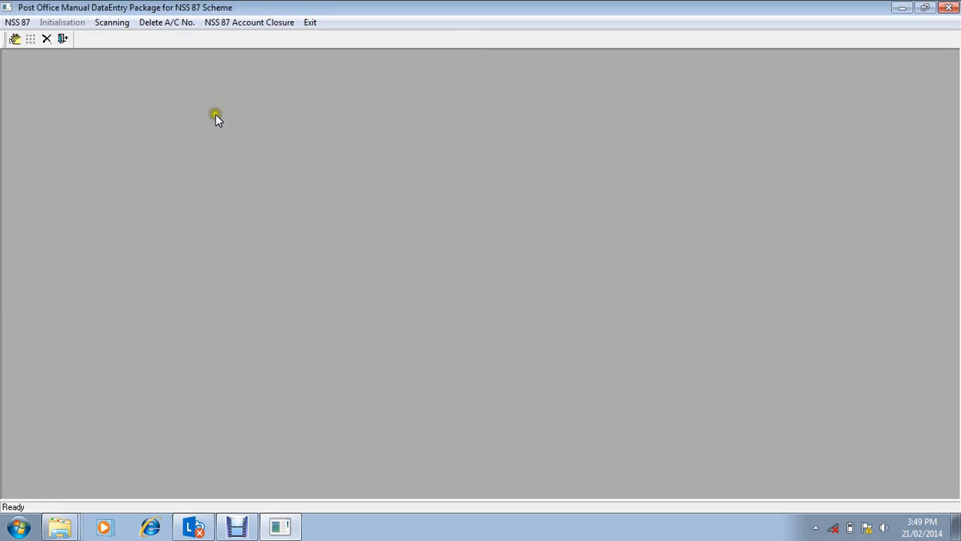
# Step: Try to delete the closed NSS 87 account by its account number, and leave the deletion window
pyautogui.click(178, 23)
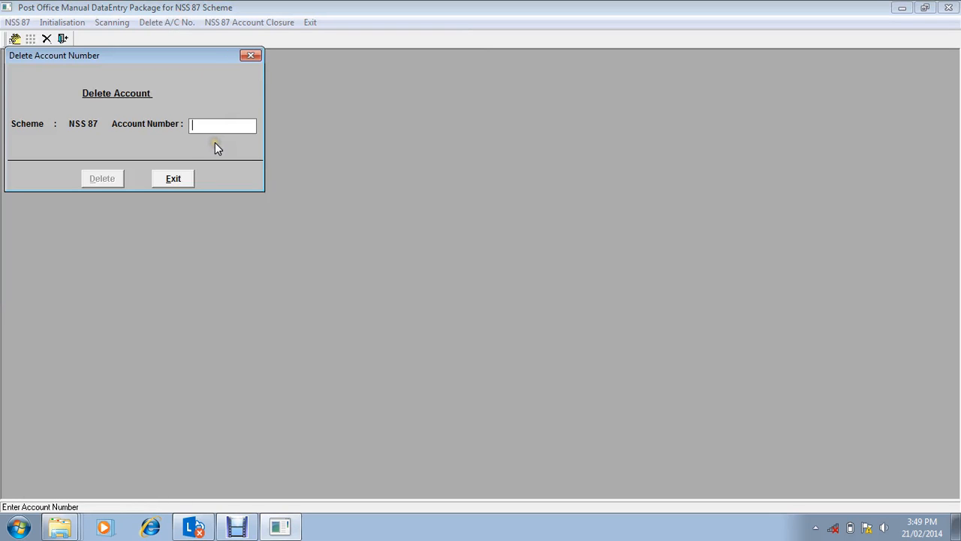
pyautogui.press('Return')
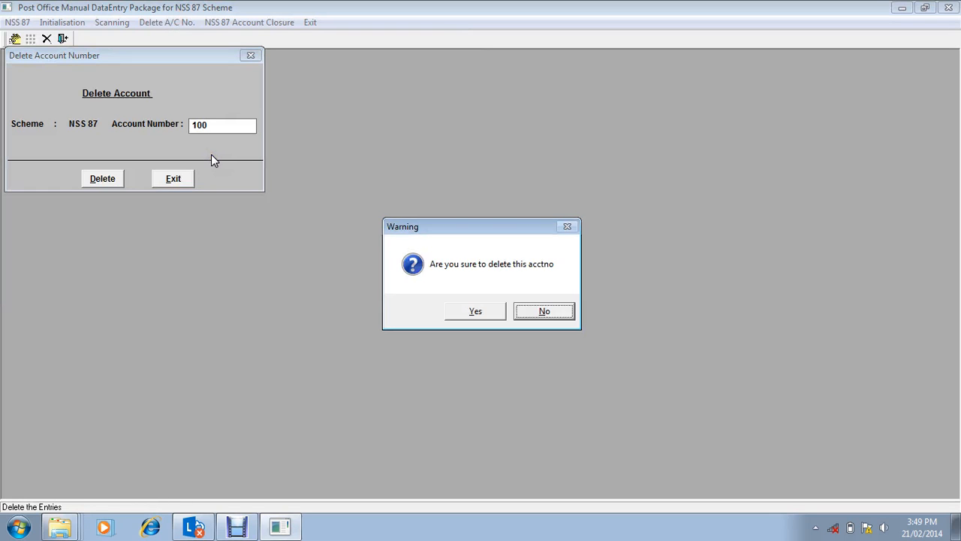
pyautogui.click(475, 311)
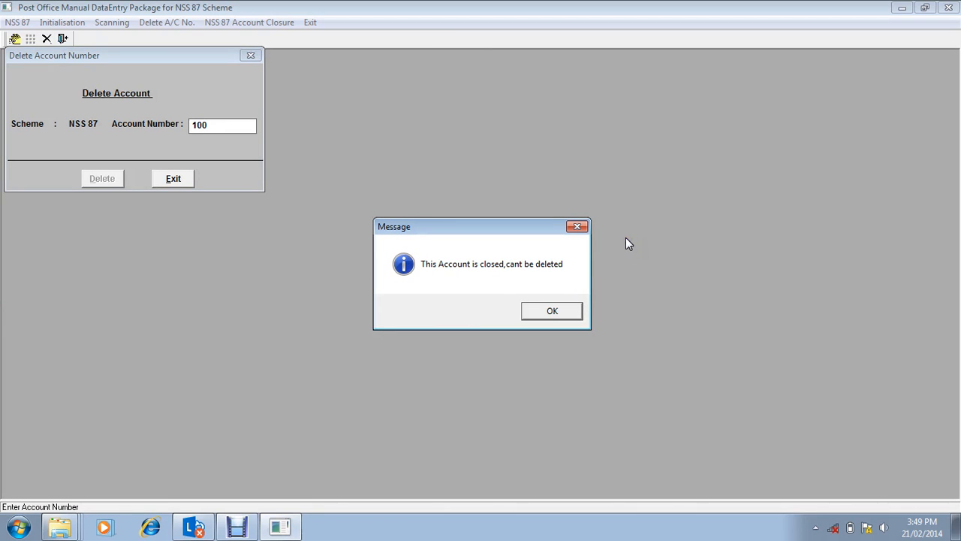
pyautogui.click(553, 313)
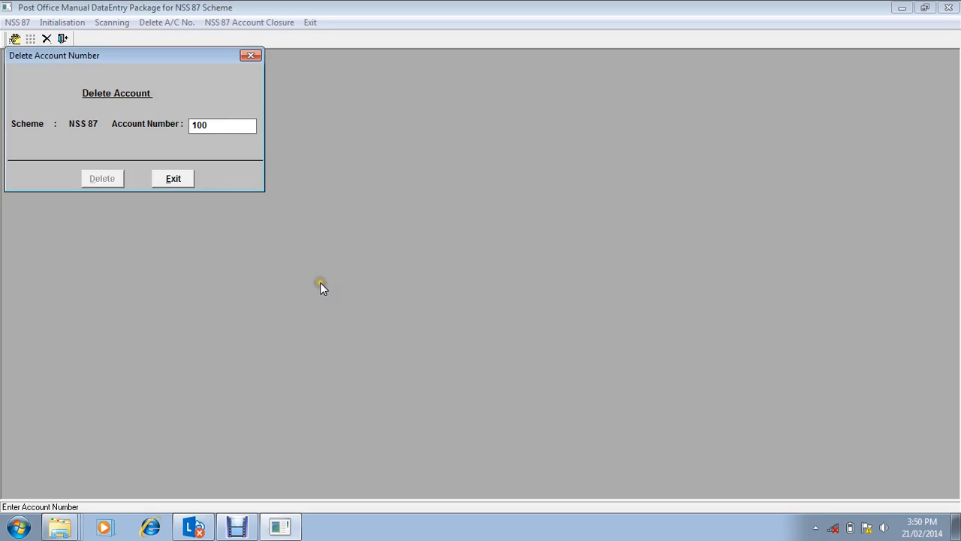
pyautogui.click(184, 178)
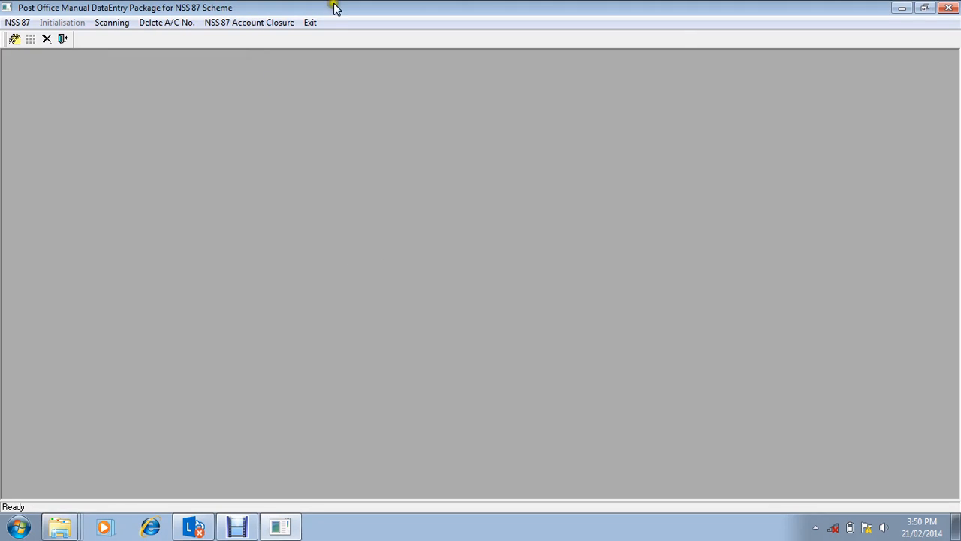
# Step: Exit the NSS 87 data entry package and close the Signature folder window
pyautogui.click(311, 22)
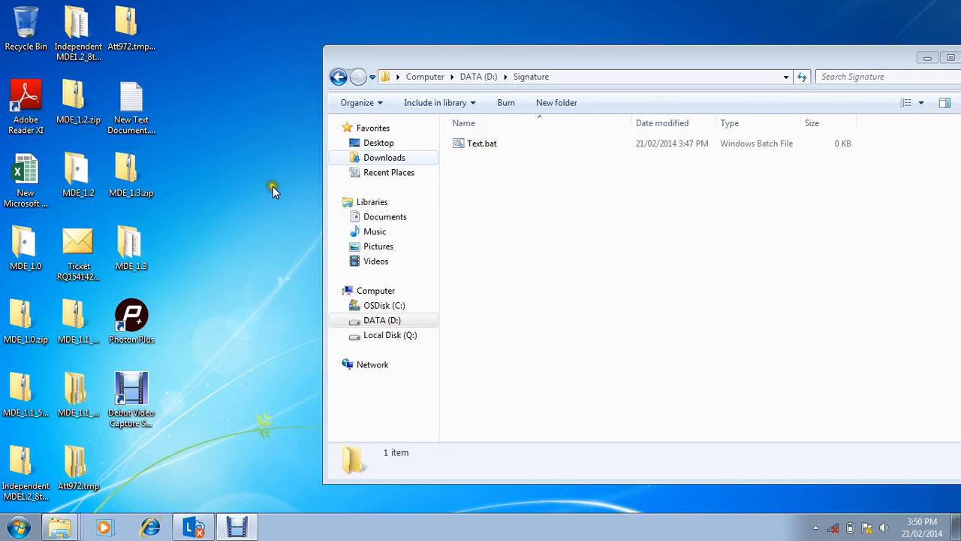
pyautogui.click(896, 57)
pyautogui.moveTo(896, 57); pyautogui.dragTo(778, 43)
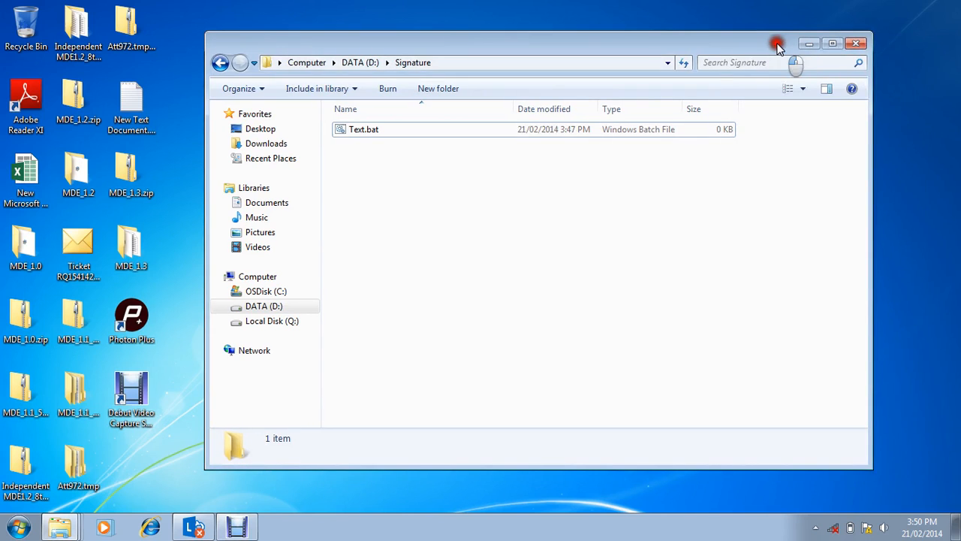
pyautogui.click(857, 43)
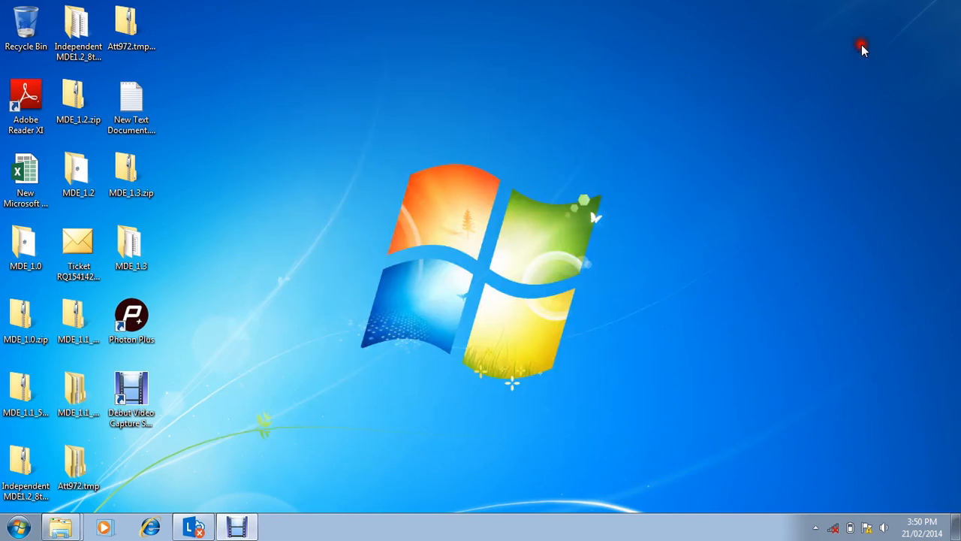
# Step: Launch the Certificates (KVP, NSC, NSC IX) module of MDE - Manual Data Entry
pyautogui.click(30, 530)
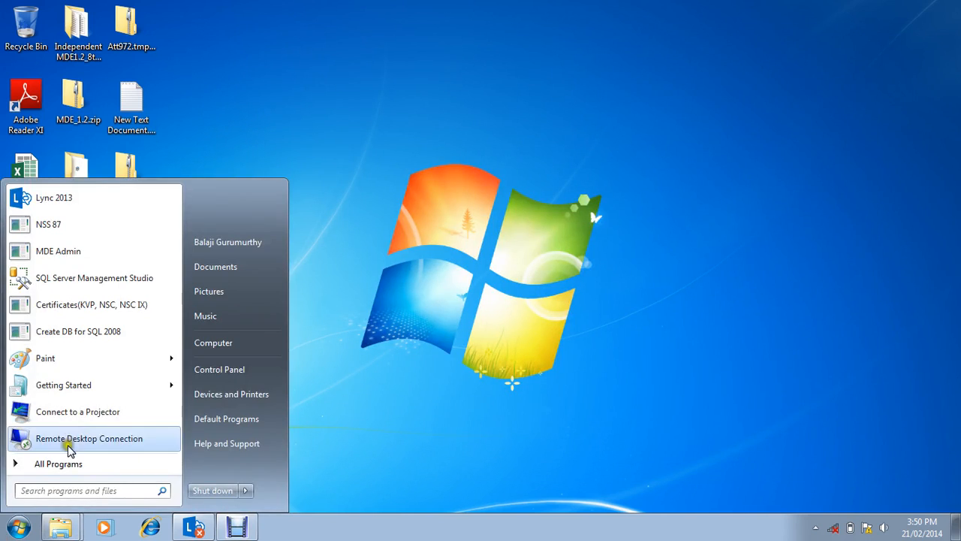
pyautogui.click(63, 461)
pyautogui.click(83, 274)
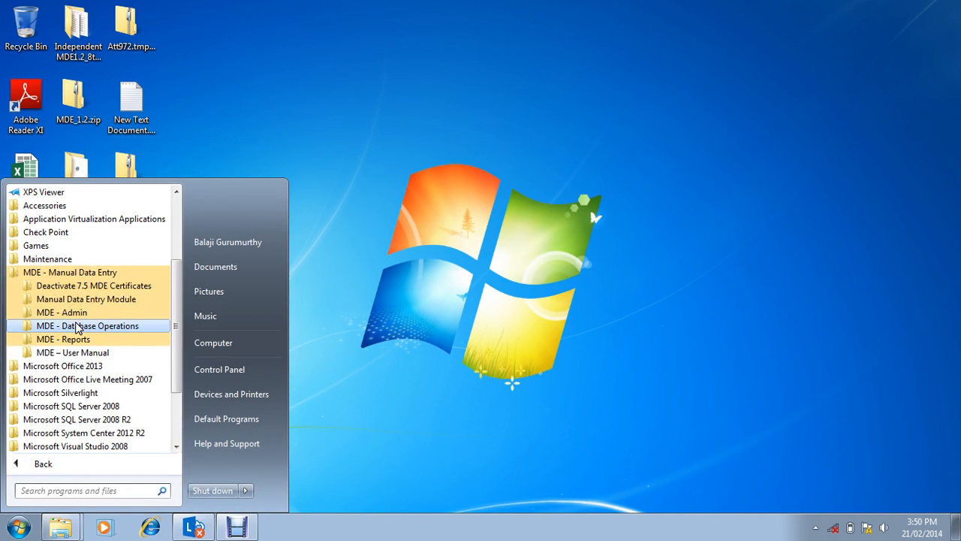
pyautogui.click(85, 300)
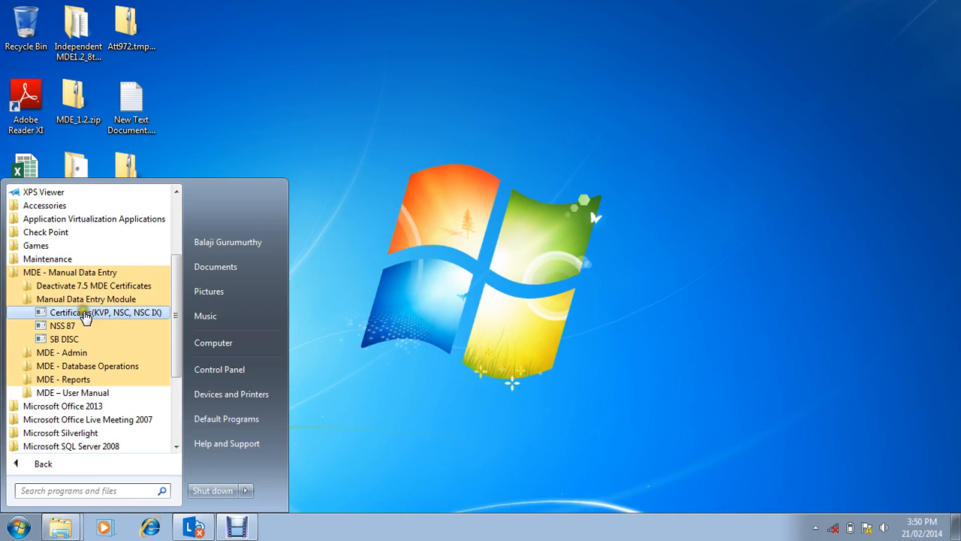
pyautogui.click(83, 312)
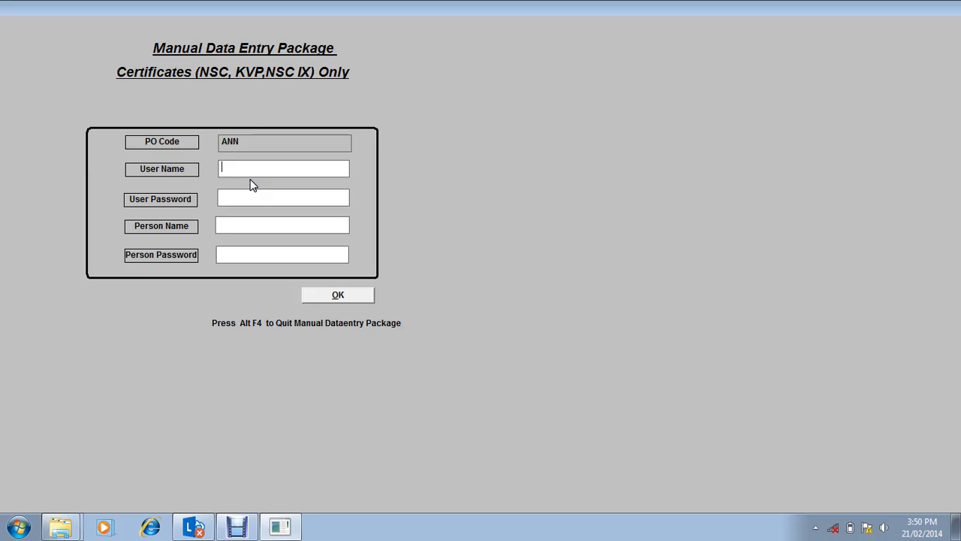
# Step: Enter the user password and set the user name to counter for the Certificates login
pyautogui.press('Tab')
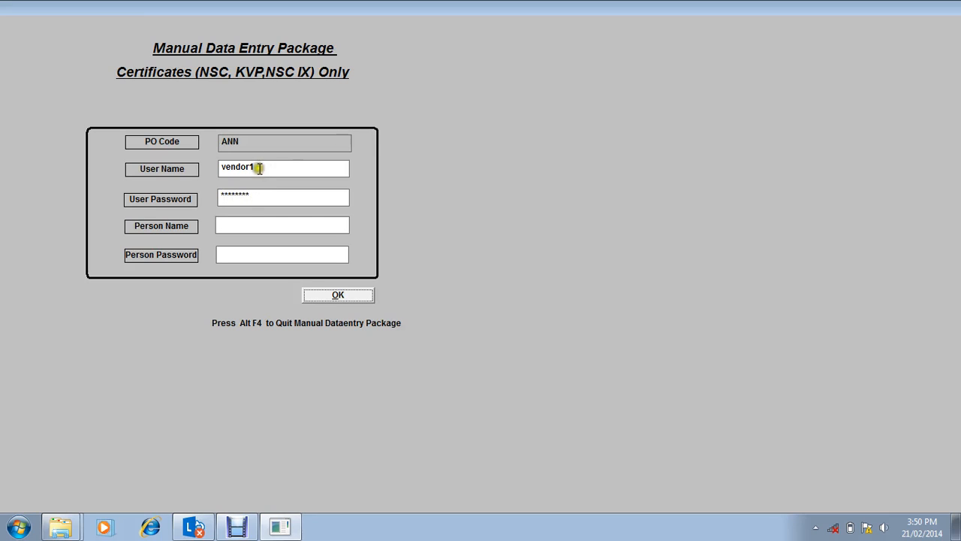
pyautogui.click(255, 172)
pyautogui.moveTo(264, 175); pyautogui.dragTo(218, 172)
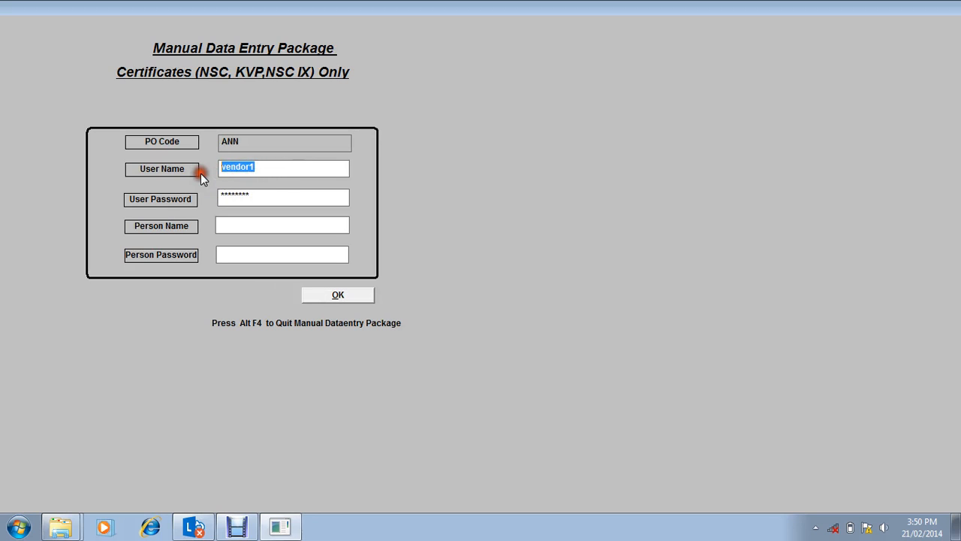
pyautogui.press('BackSpace')
pyautogui.write('counter')
pyautogui.press('Tab')
pyautogui.press('Tab')
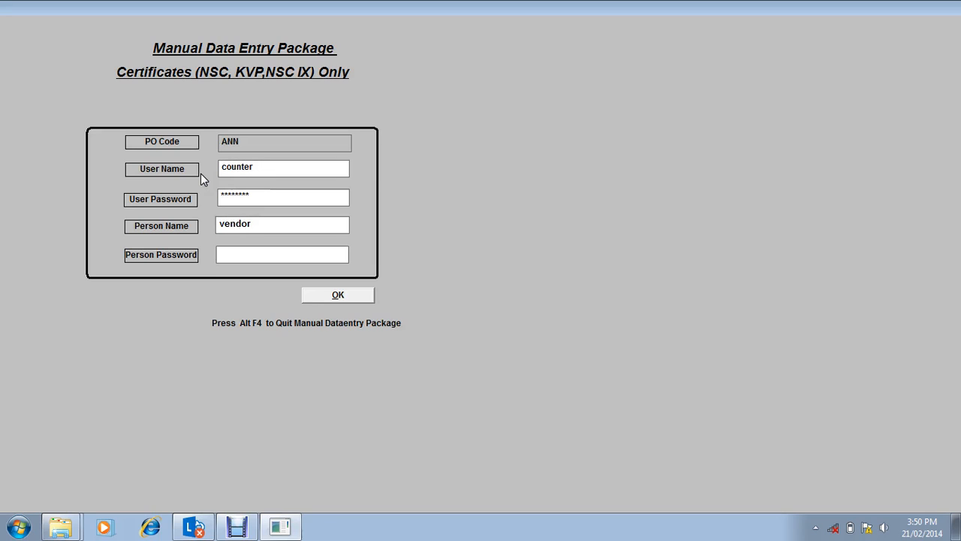
# Step: Enter the person name and person password, and log in to the Certificates package
pyautogui.press('Tab')
pyautogui.click(346, 302)
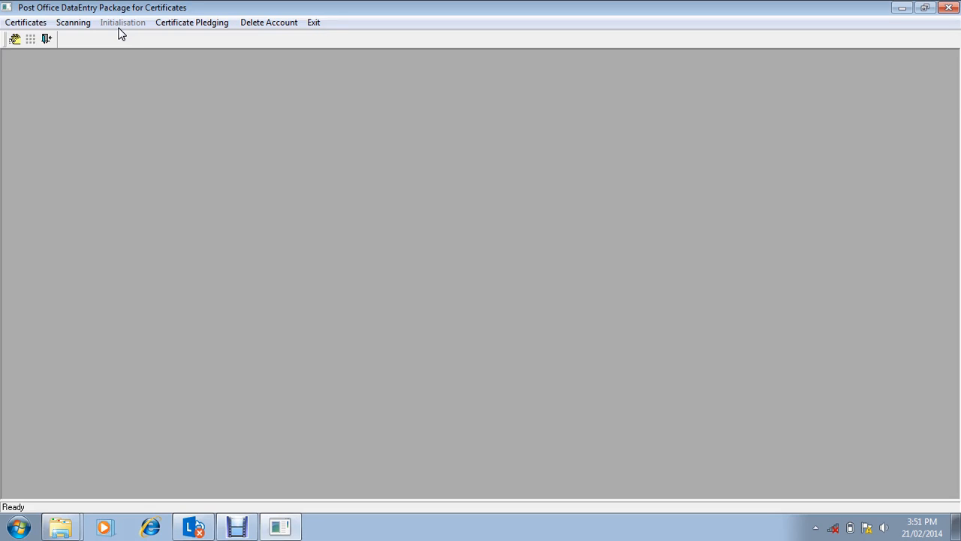
# Step: Start issuing a certificate in KVP data entry and enter its registration number
pyautogui.click(32, 24)
pyautogui.click(16, 23)
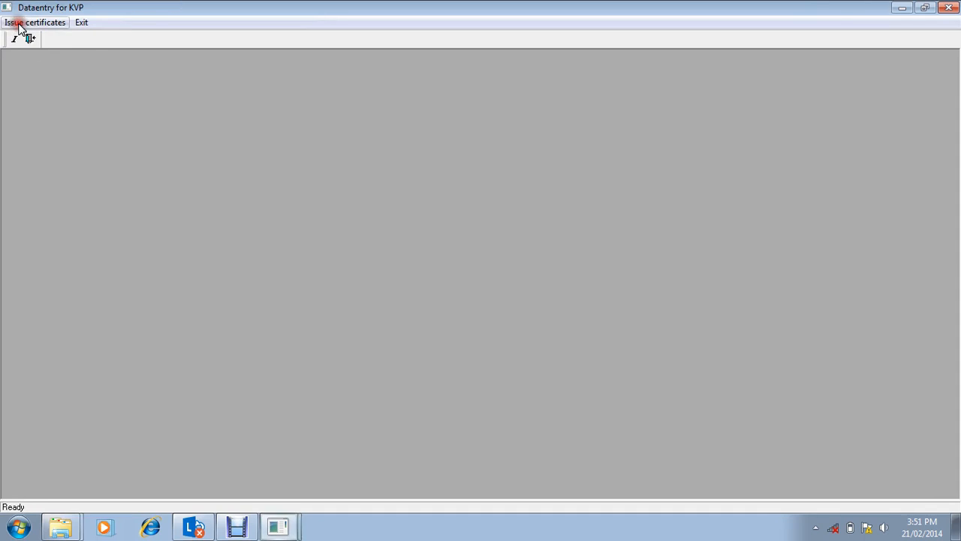
pyautogui.click(41, 25)
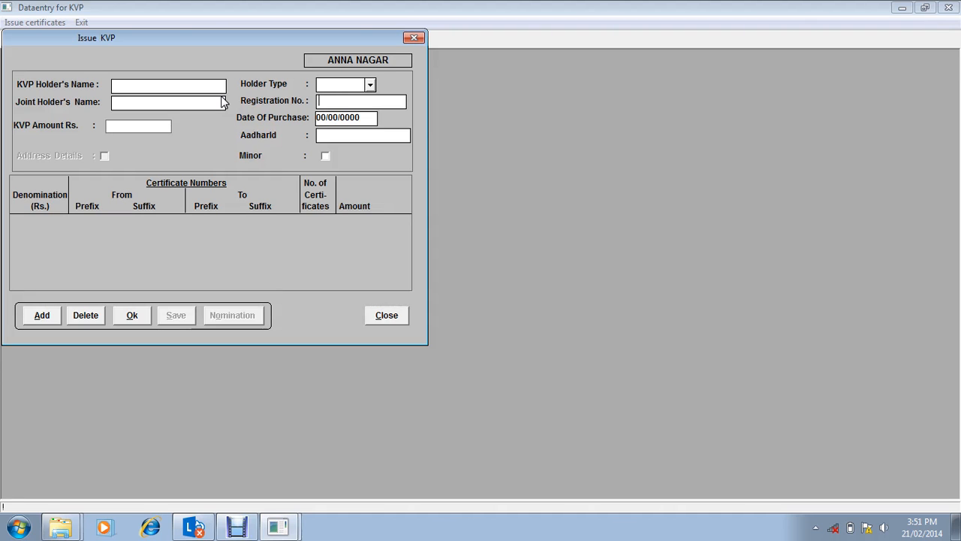
pyautogui.write('100')
pyautogui.press('Return')
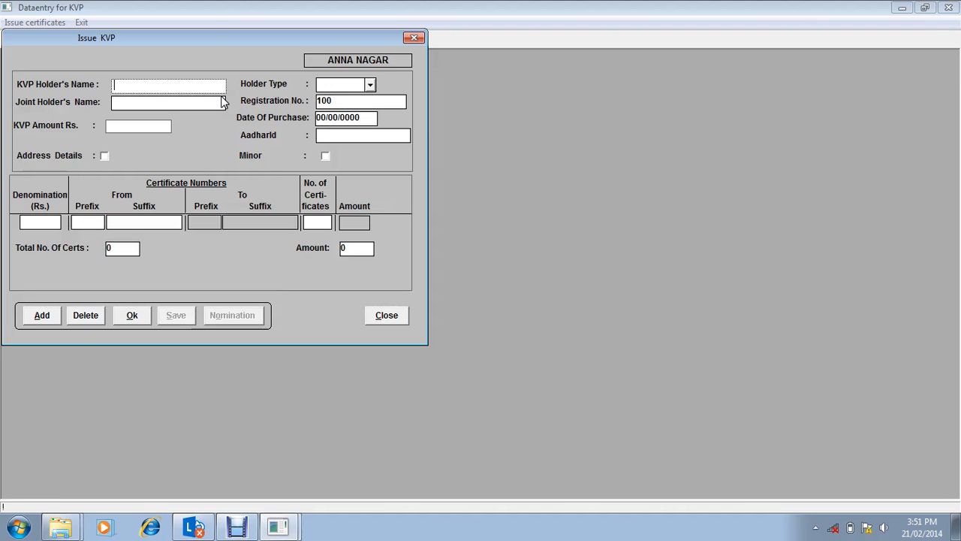
# Step: Enter the KVP holder's name, set the holder type to Single, and enter 01/01/1990 as the date of purchase
pyautogui.write('sarath')
pyautogui.press('Return')
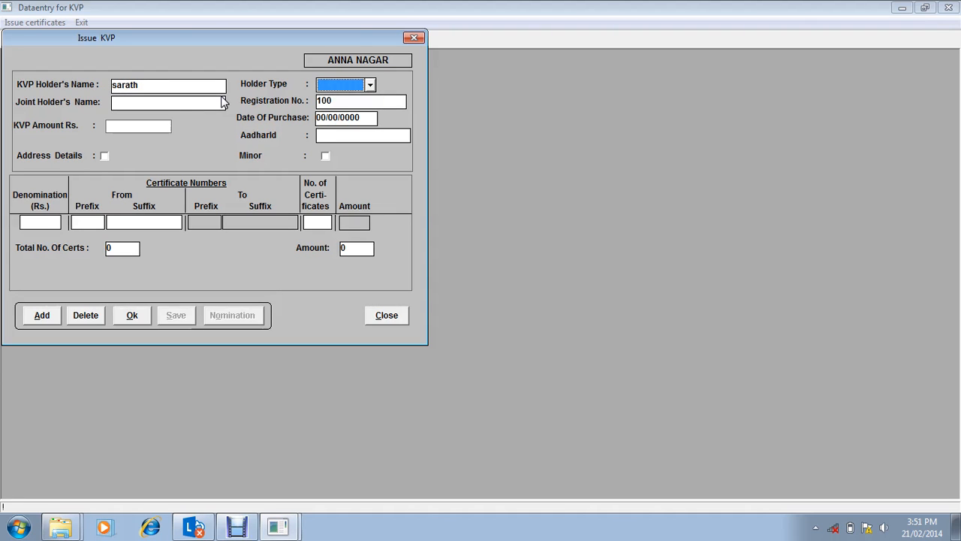
pyautogui.press('Down')
pyautogui.press('Return')
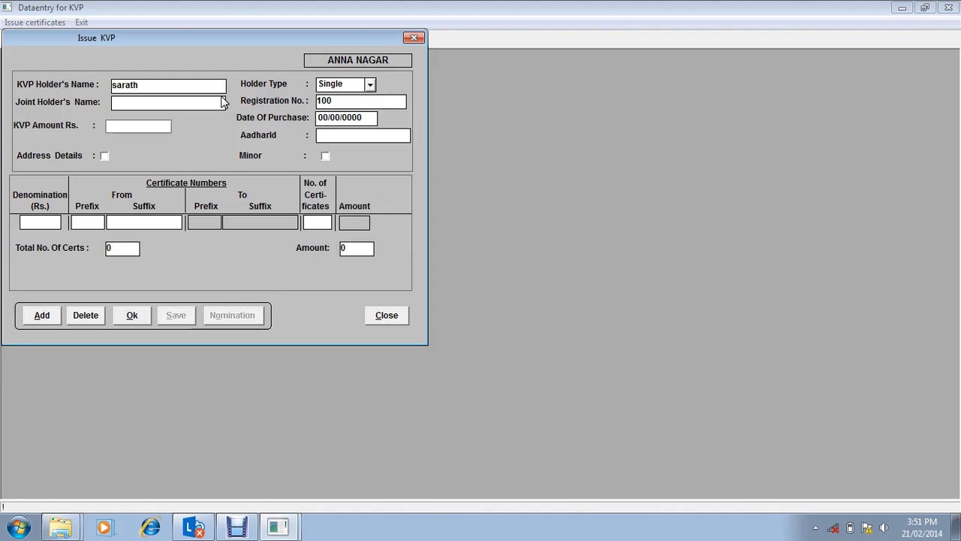
pyautogui.write('01/')
pyautogui.write('01/1990')
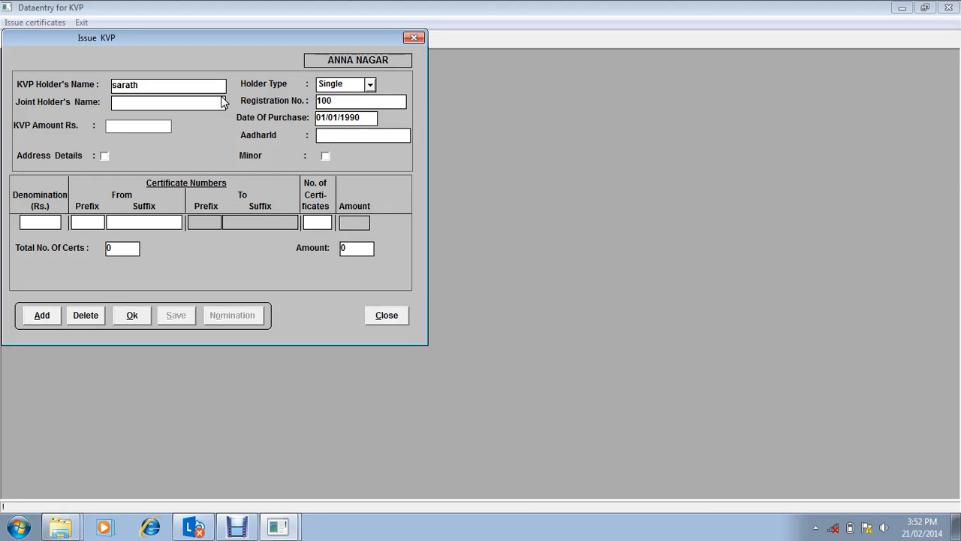
# Step: Set the KVP amount to Rs. 1000
pyautogui.press('Tab')
pyautogui.write('1000')
pyautogui.press('Tab')
# Step: Add address details to the KVP certificate: enter the holder's address, keep the default city and pincode, save, and exit the address form
pyautogui.click(104, 156)
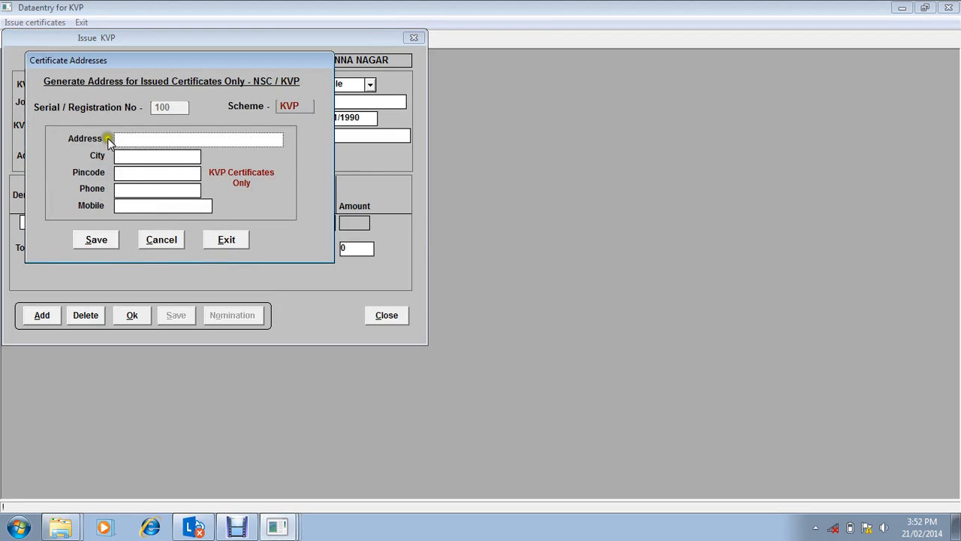
pyautogui.click(199, 173)
pyautogui.click(171, 147)
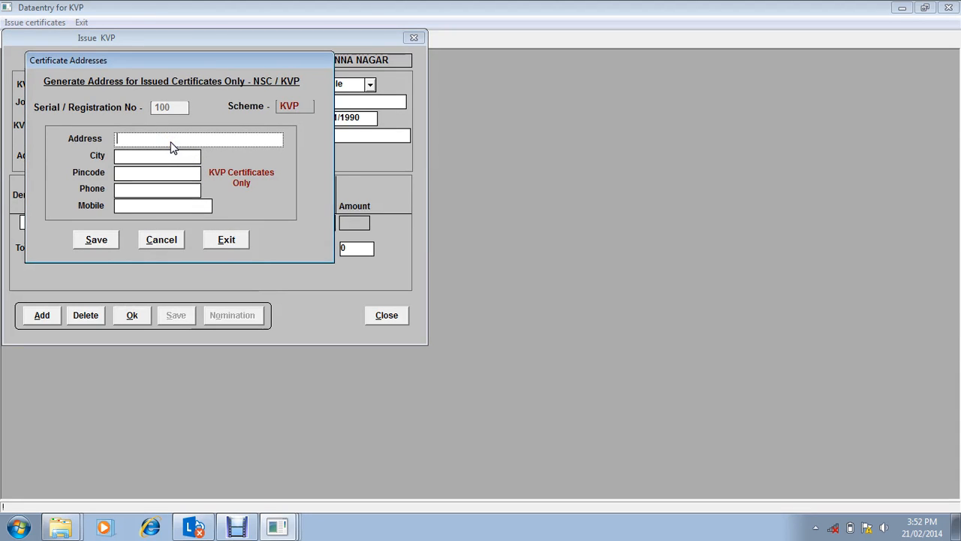
pyautogui.press('Return')
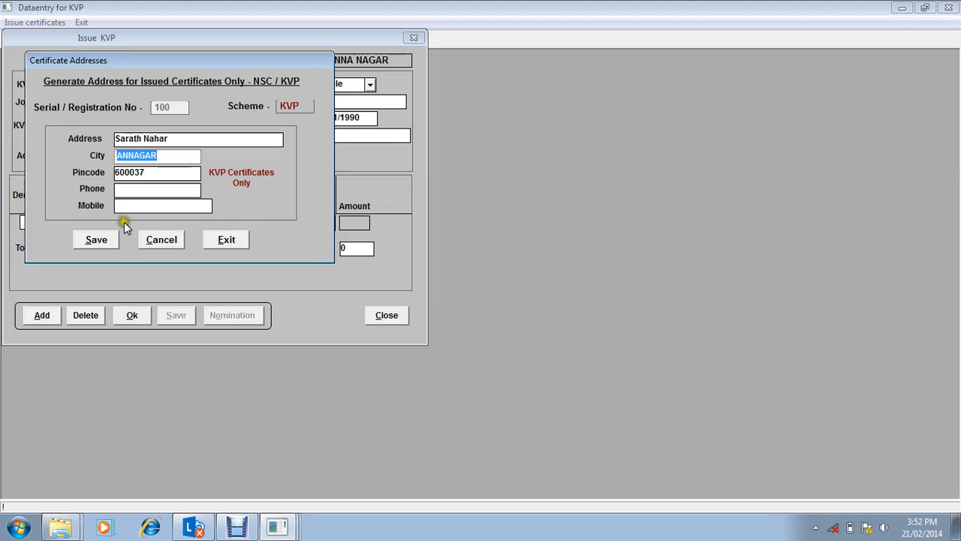
pyautogui.click(105, 239)
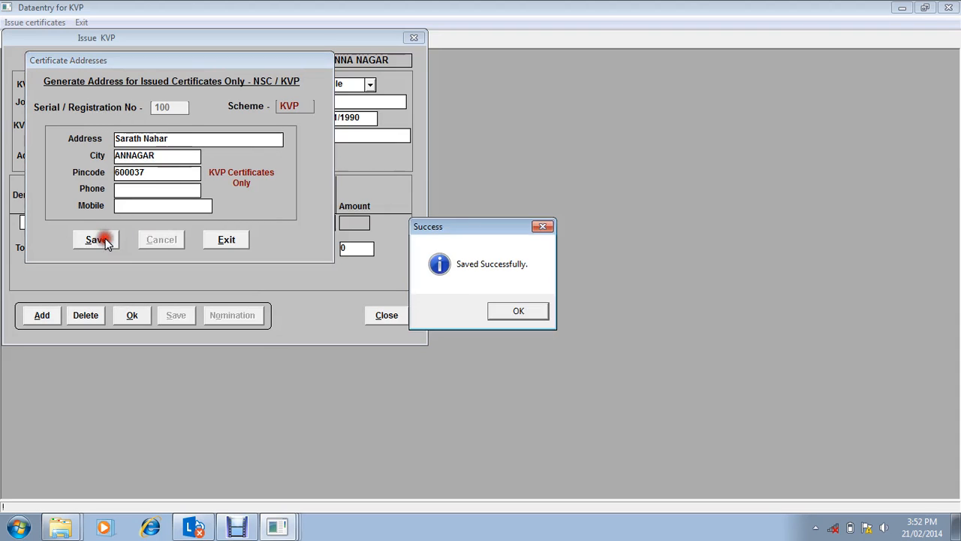
pyautogui.click(517, 310)
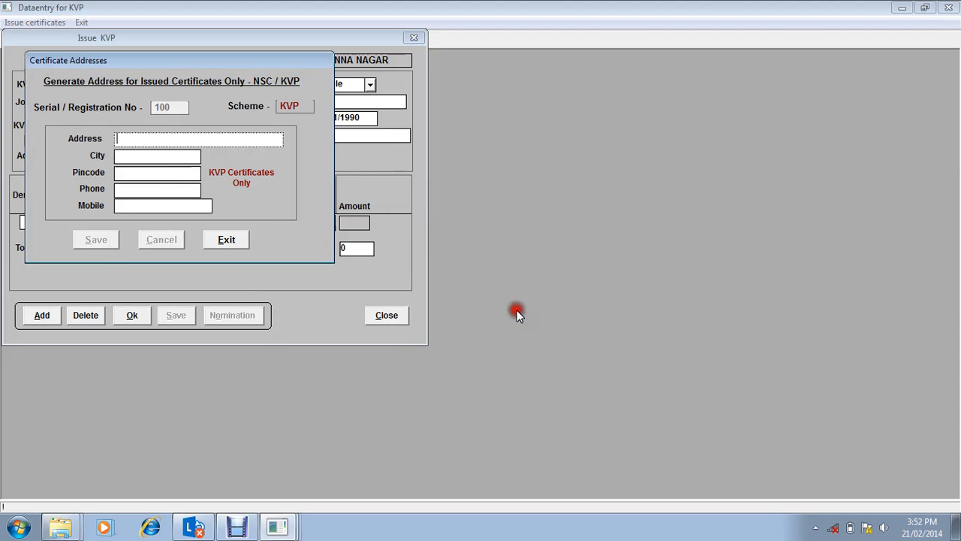
pyautogui.click(232, 242)
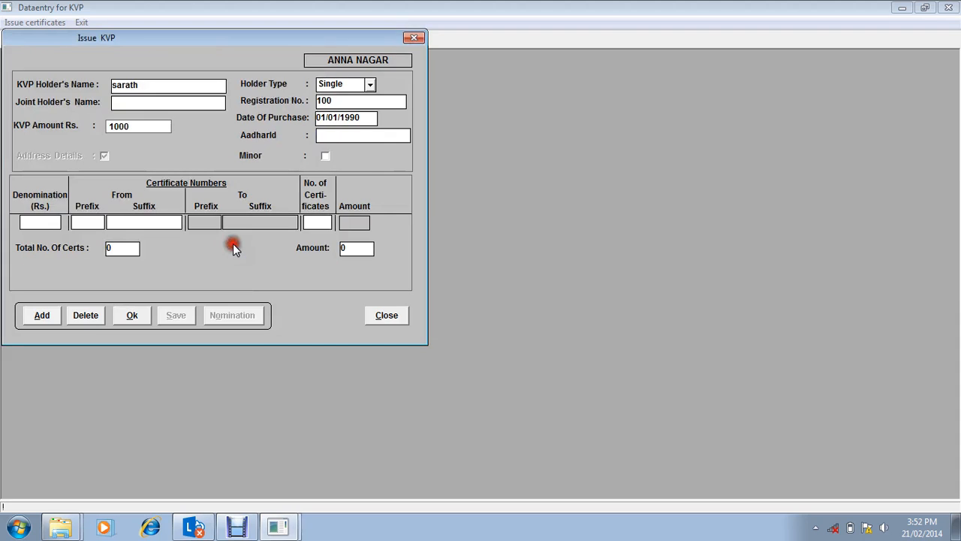
# Step: Mark the KVP holder as a minor, enter the date of birth, set the relation to Father, and enter the father's name
pyautogui.click(324, 158)
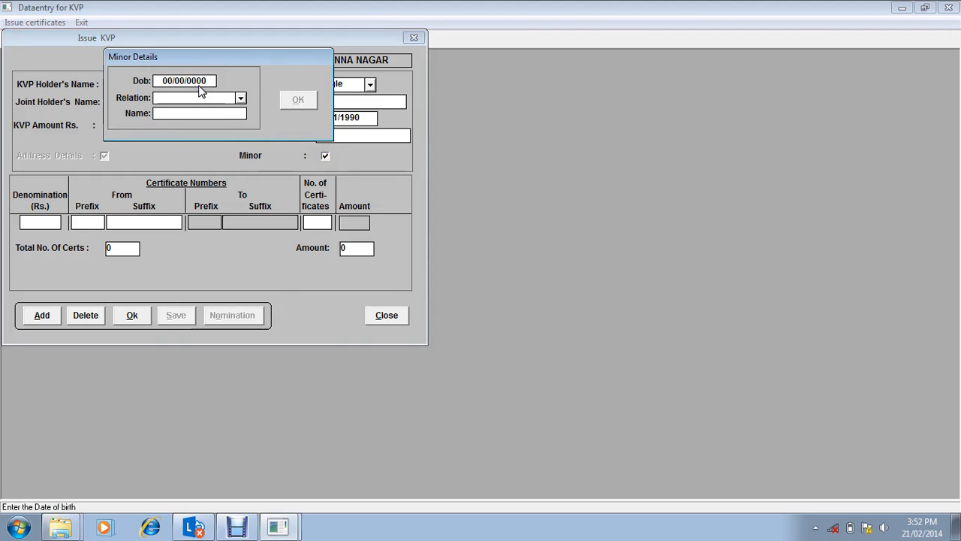
pyautogui.write('01/01/1989')
pyautogui.press('Tab')
pyautogui.press('Down')
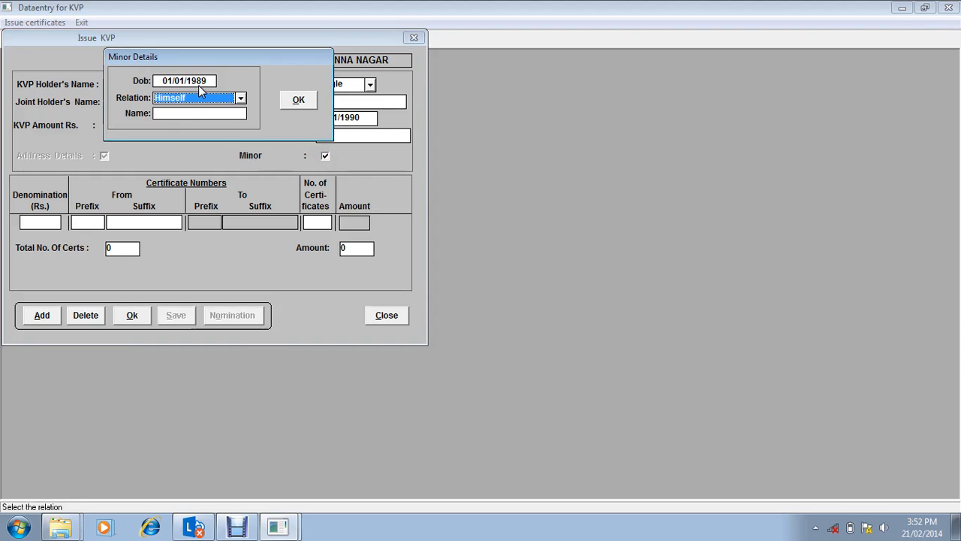
pyautogui.press('Down')
pyautogui.press('Tab')
pyautogui.write('Sa')
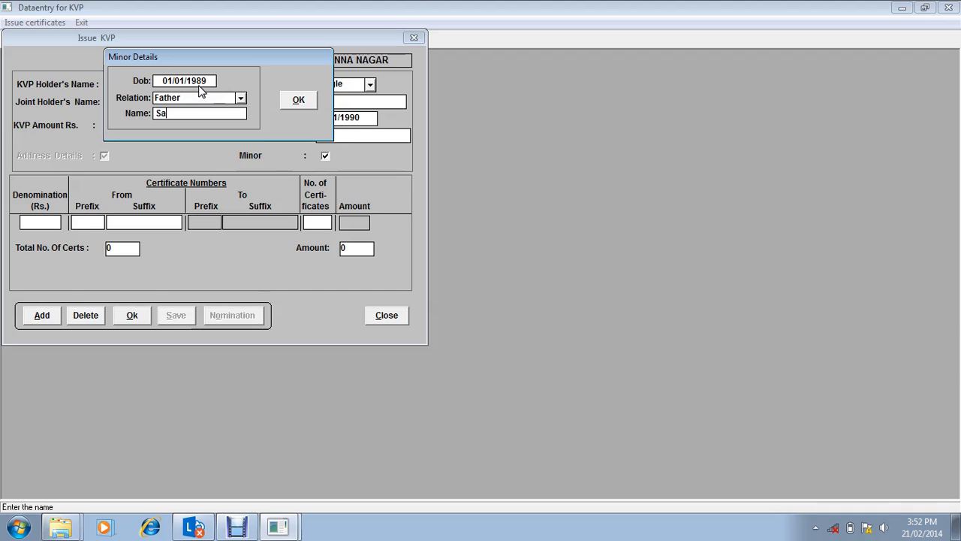
pyautogui.write('rath Father')
pyautogui.click(298, 99)
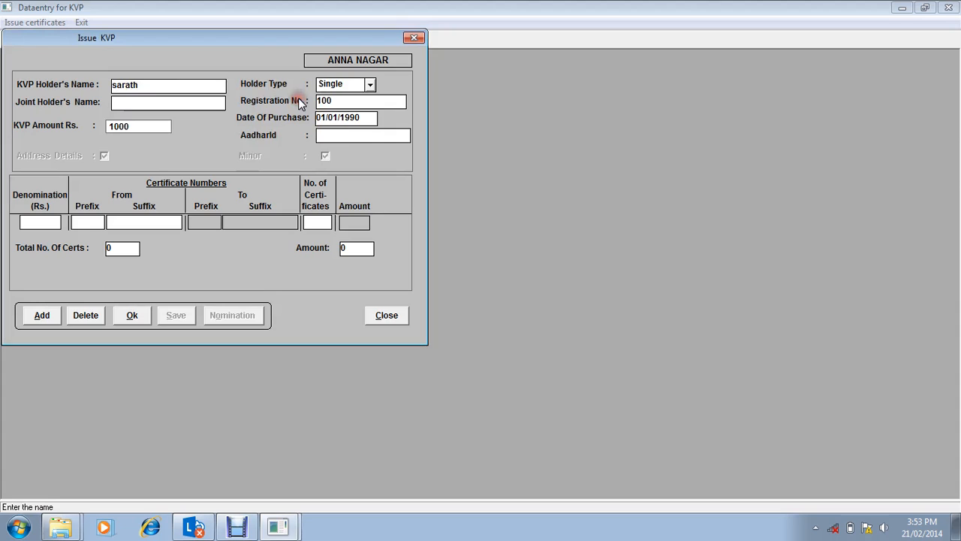
# Step: Enter the certificate line with denomination 100, prefix 11AA, starting suffix 1, and 10 certificates
pyautogui.click(36, 224)
pyautogui.click(38, 237)
pyautogui.click(86, 221)
pyautogui.write('11AA')
pyautogui.press('Tab')
pyautogui.write('1')
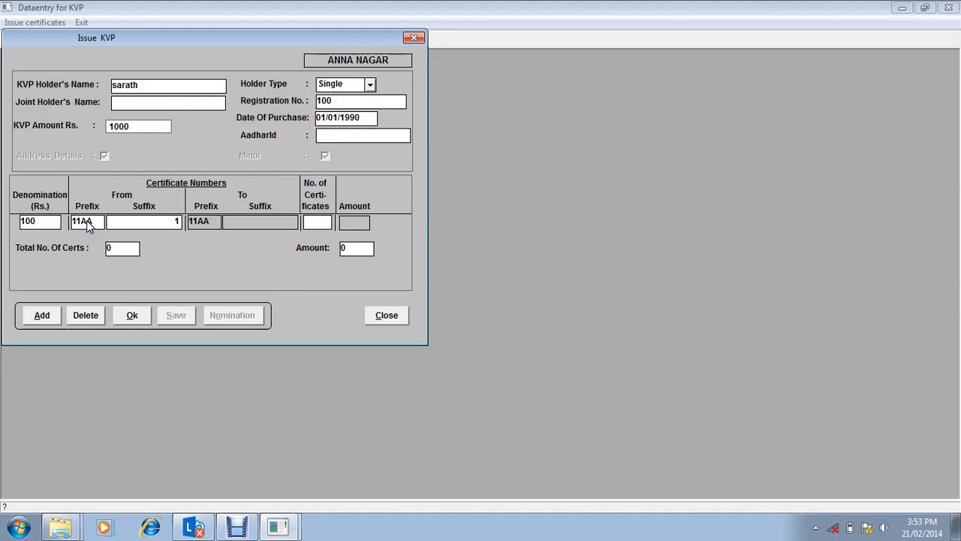
pyautogui.press('Tab')
pyautogui.write('10')
pyautogui.press('Tab')
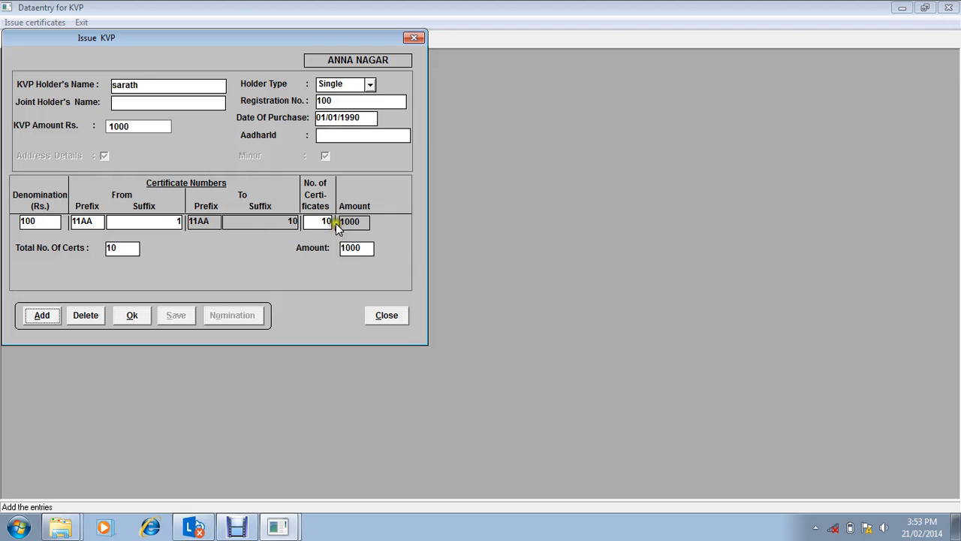
# Step: Try to accept the KVP entry with the number of certificates set to 18
pyautogui.moveTo(322, 221); pyautogui.dragTo(330, 223)
pyautogui.press('BackSpace')
pyautogui.write('8')
pyautogui.press('Tab')
pyautogui.click(126, 316)
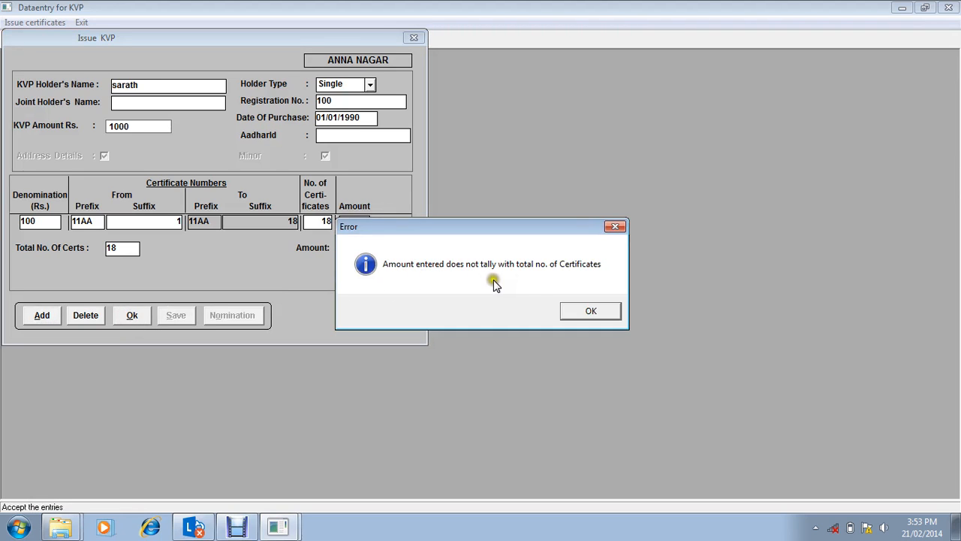
pyautogui.click(577, 311)
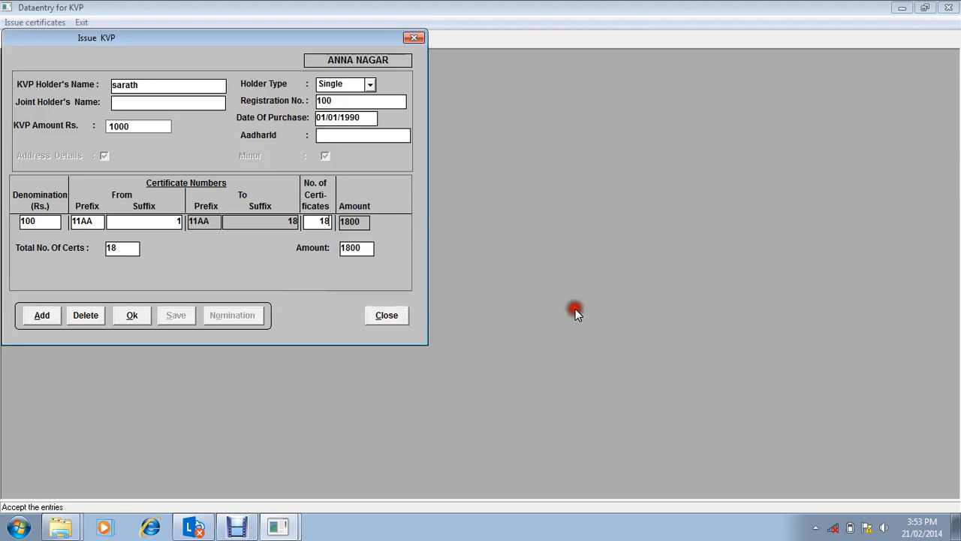
# Step: Set the number of certificates to 10, accept and save the KVP entry, and close the issue form
pyautogui.press('BackSpace')
pyautogui.write('0')
pyautogui.click(134, 315)
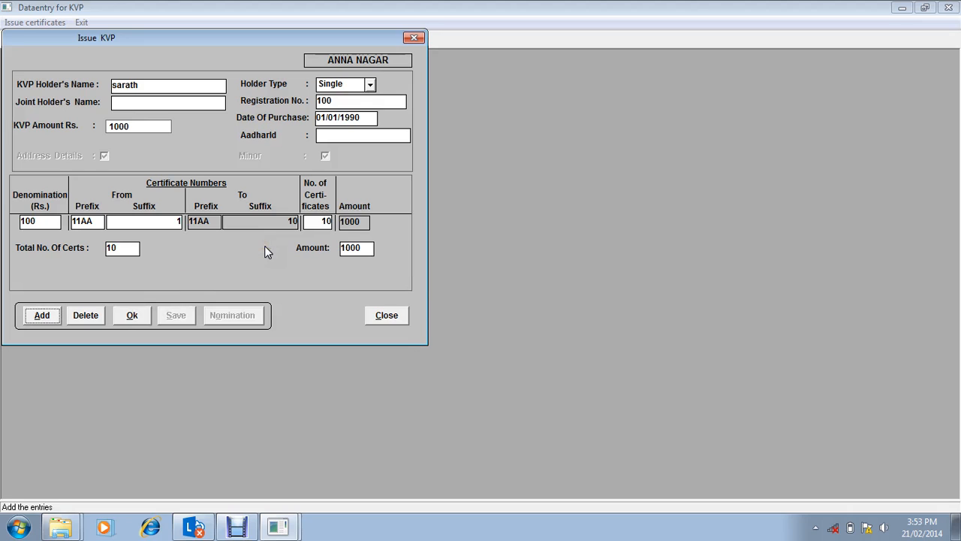
pyautogui.click(136, 316)
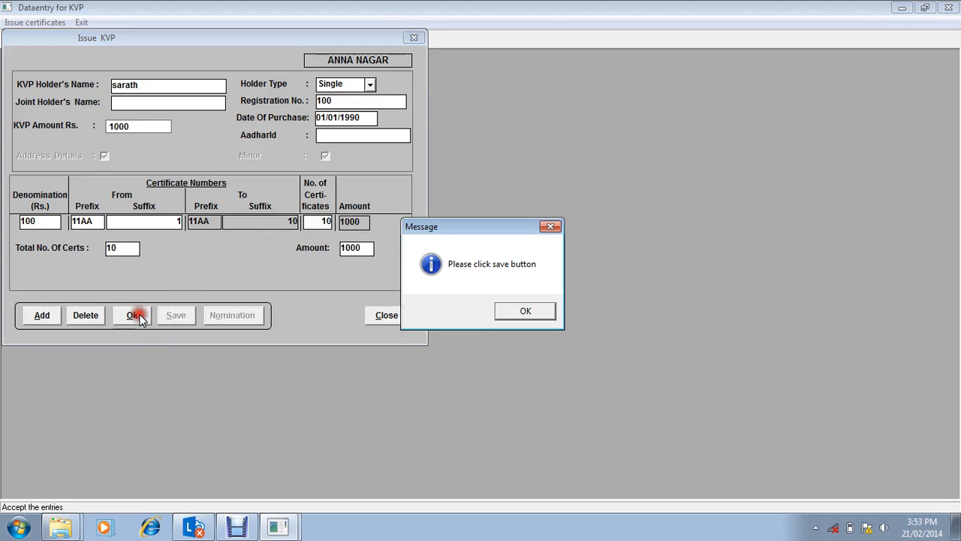
pyautogui.click(516, 314)
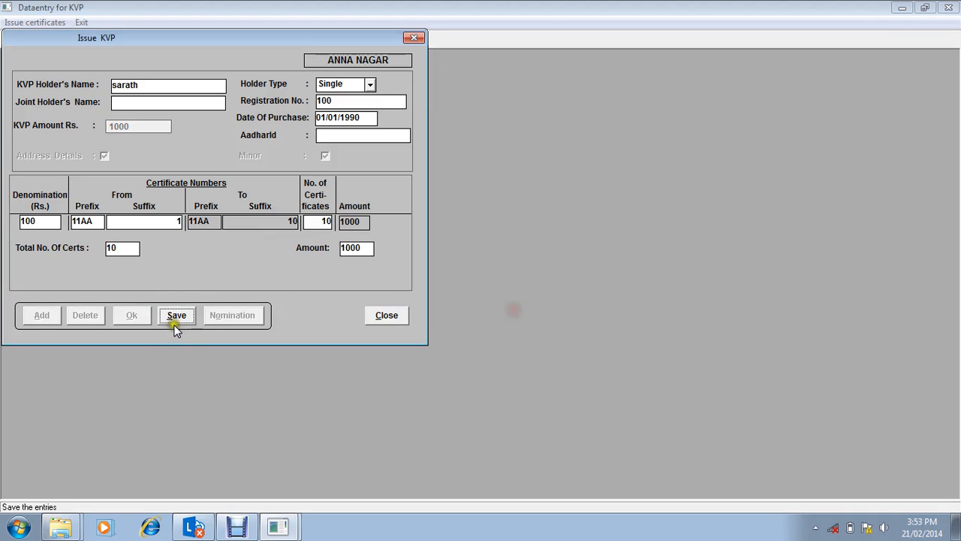
pyautogui.click(176, 315)
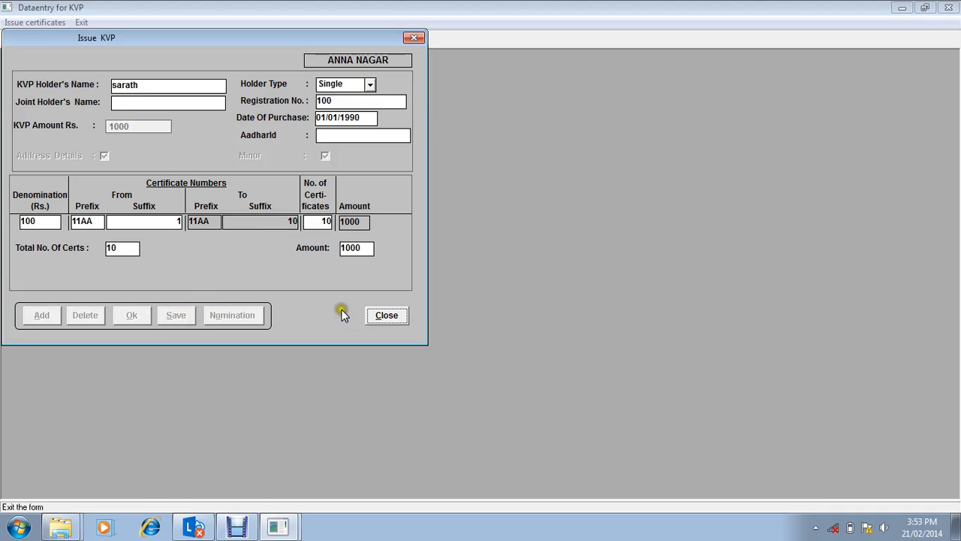
pyautogui.click(388, 315)
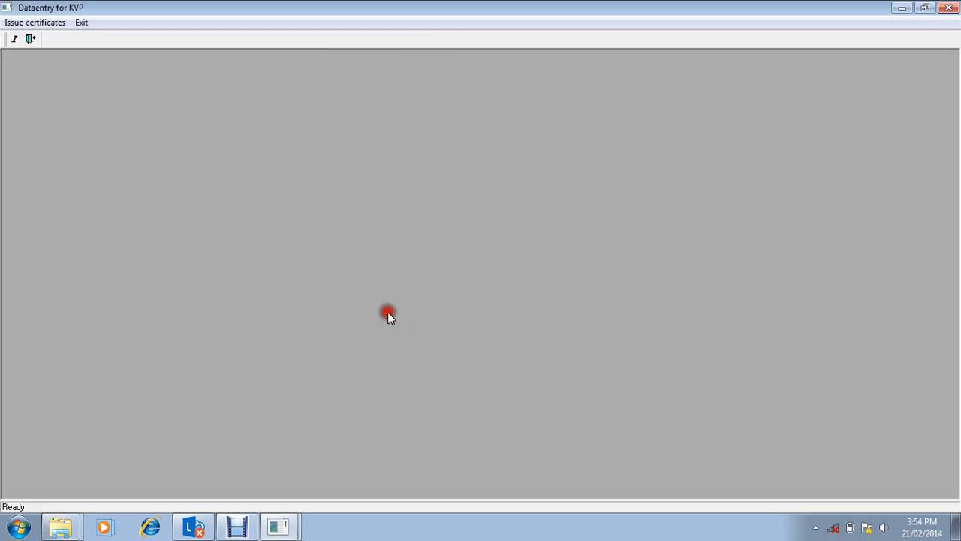
# Step: Exit KVP data entry, start issuing a certificate in NSC IX data entry, and enter its registration number
pyautogui.click(80, 24)
pyautogui.click(69, 22)
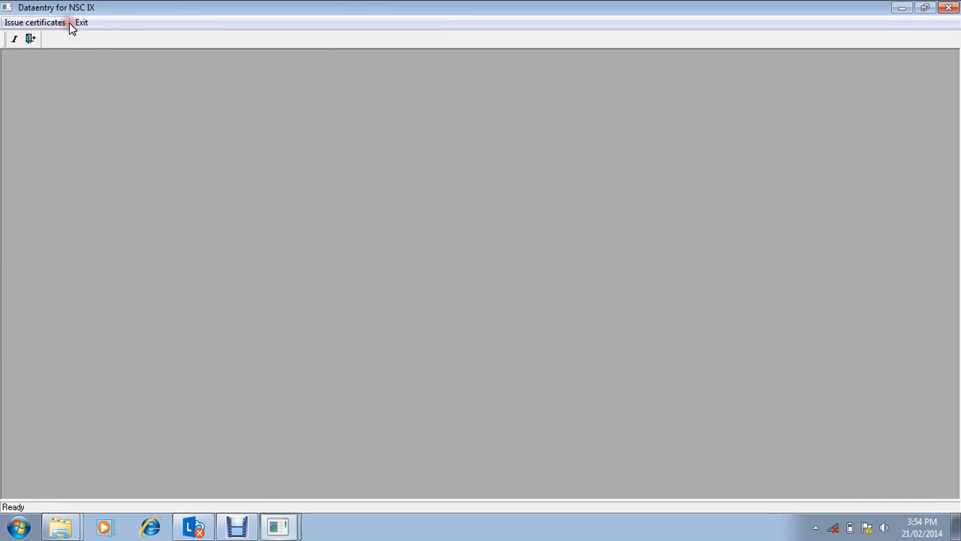
pyautogui.click(46, 21)
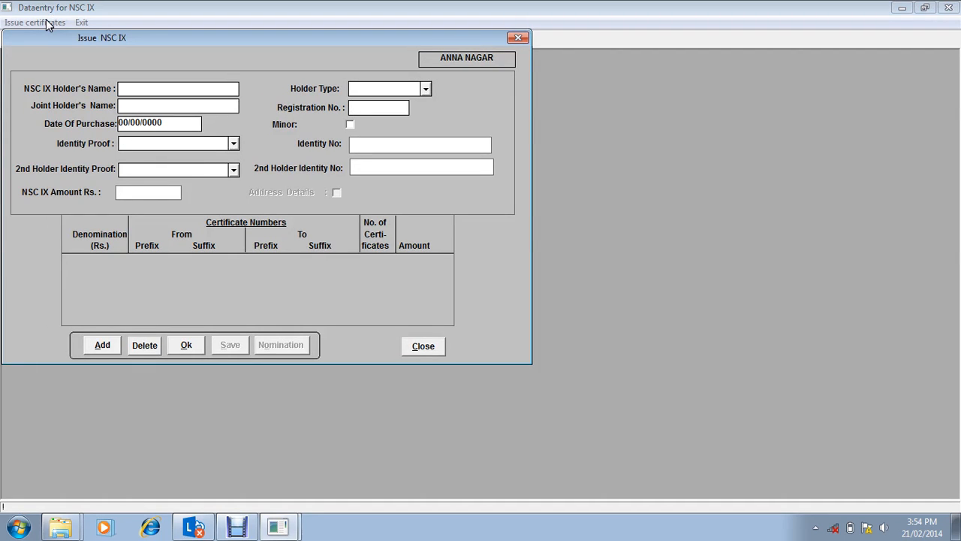
pyautogui.write('100')
pyautogui.press('Return')
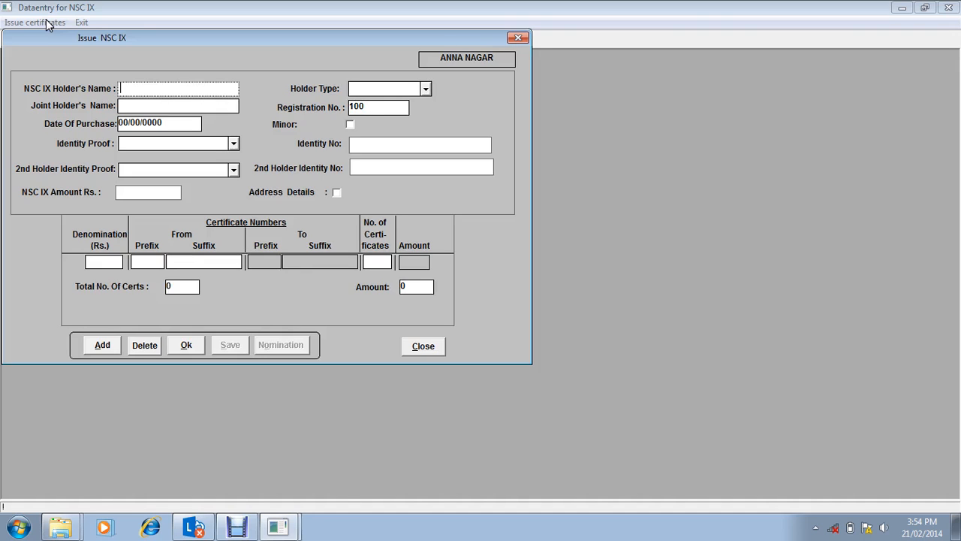
# Step: Enter the NSC IX holder's name, set the holder type to Single, and enter 01/01/1990 as the date of purchase
pyautogui.write('SARATH')
pyautogui.press('Return')
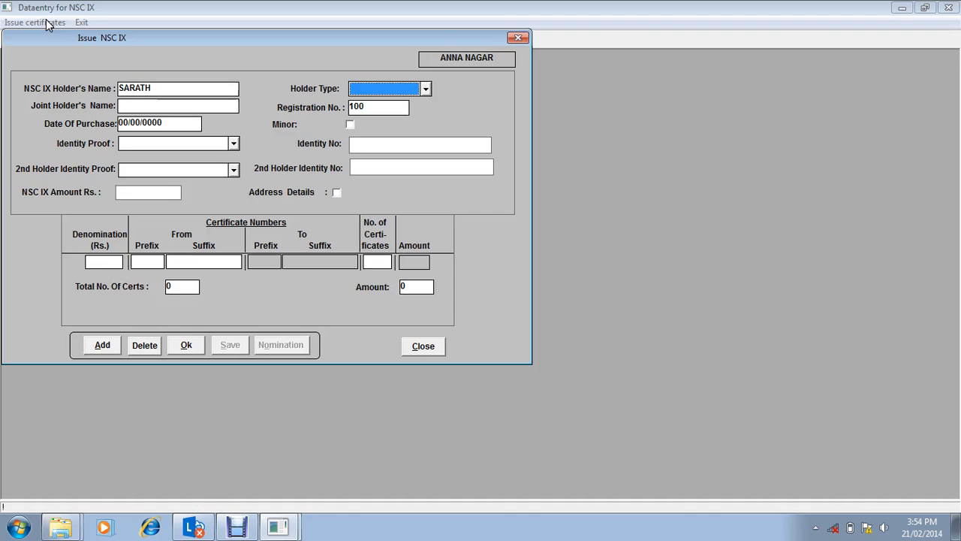
pyautogui.press('Down')
pyautogui.press('Return')
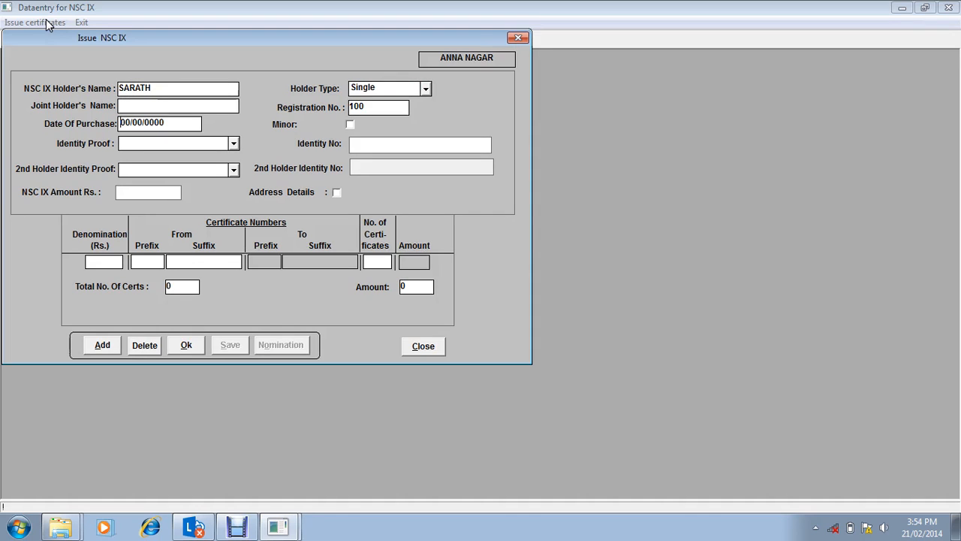
pyautogui.write('01/01/1990')
pyautogui.press('Return')
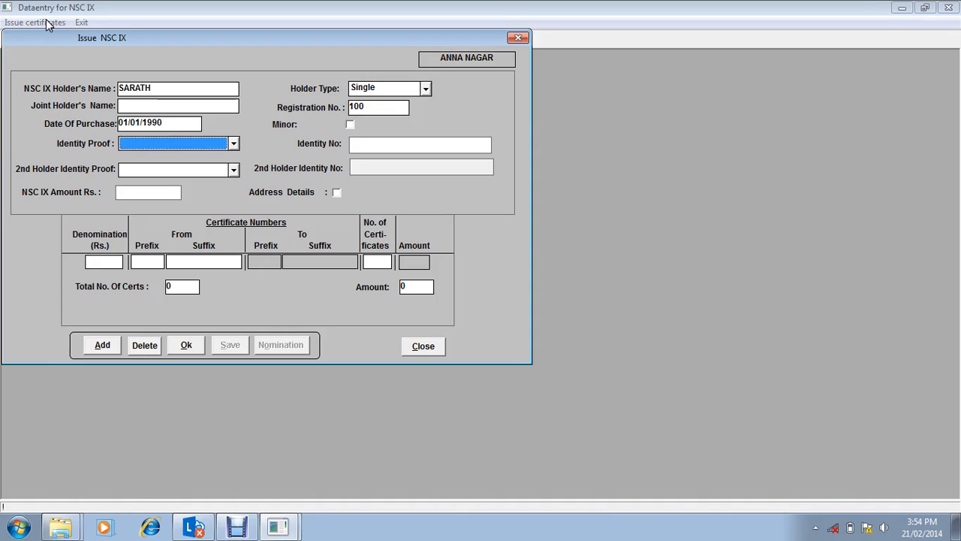
# Step: Set the identity proof to Pan Card and enter the holder's PAN card number as the identity number
pyautogui.press('Down')
pyautogui.press('Return')
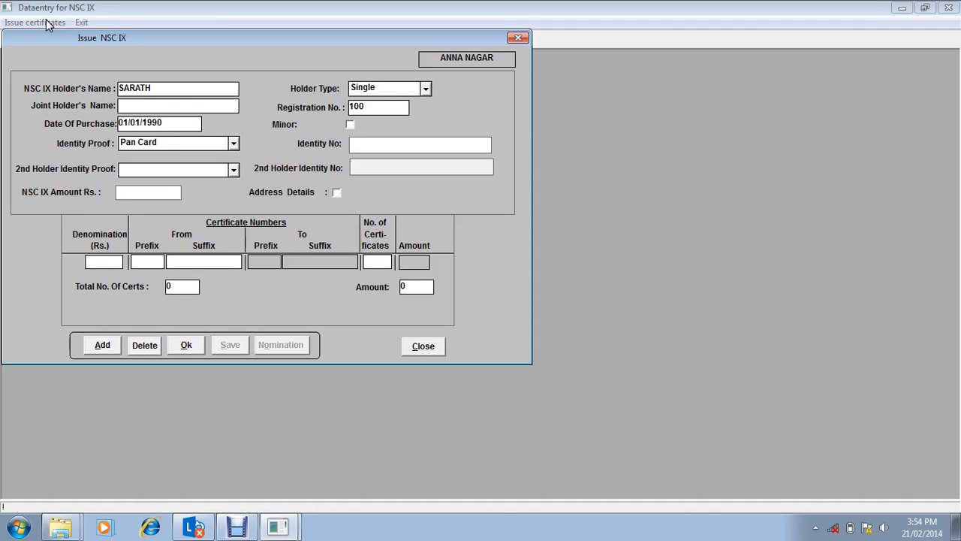
pyautogui.write('111AAAA')
pyautogui.write('888')
pyautogui.press('Tab')
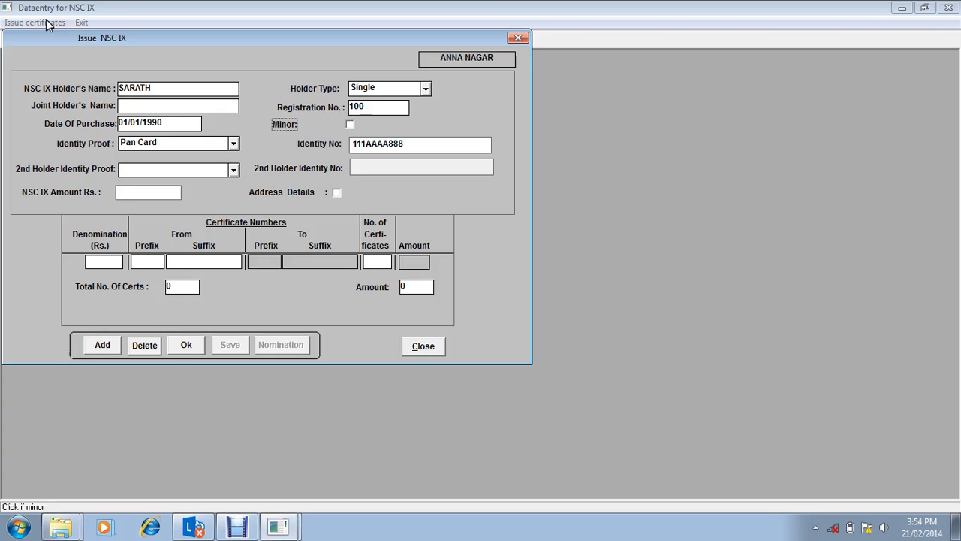
# Step: Leave the minor option unset and set the NSC IX amount to Rs. 1000
pyautogui.press('Tab')
pyautogui.write('1000')
pyautogui.press('Tab')
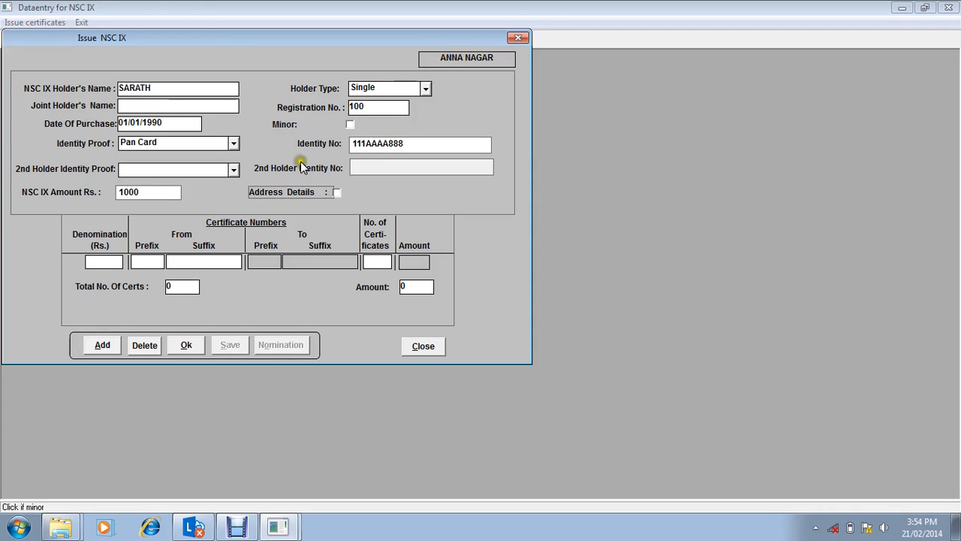
# Step: Start adding address details to the NSC IX certificate and enter the holder's address
pyautogui.click(336, 193)
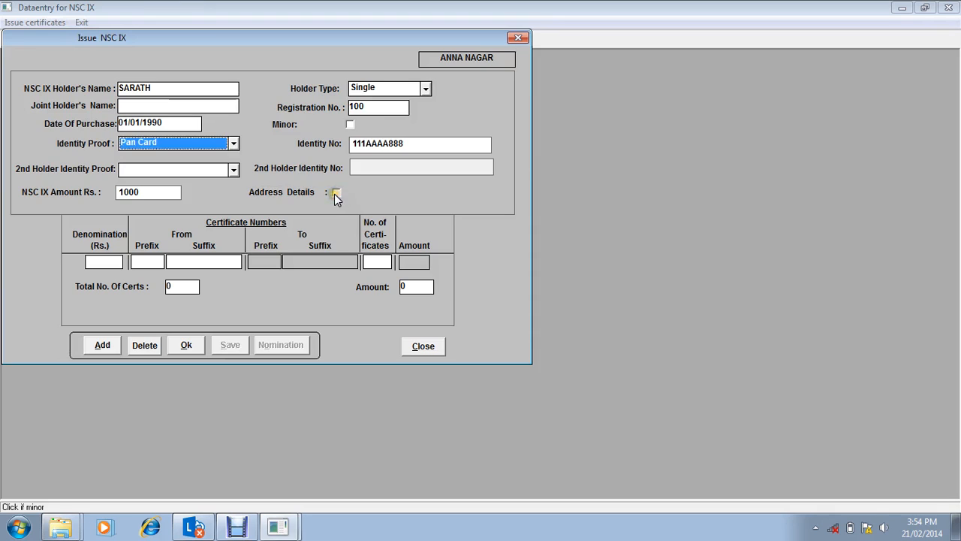
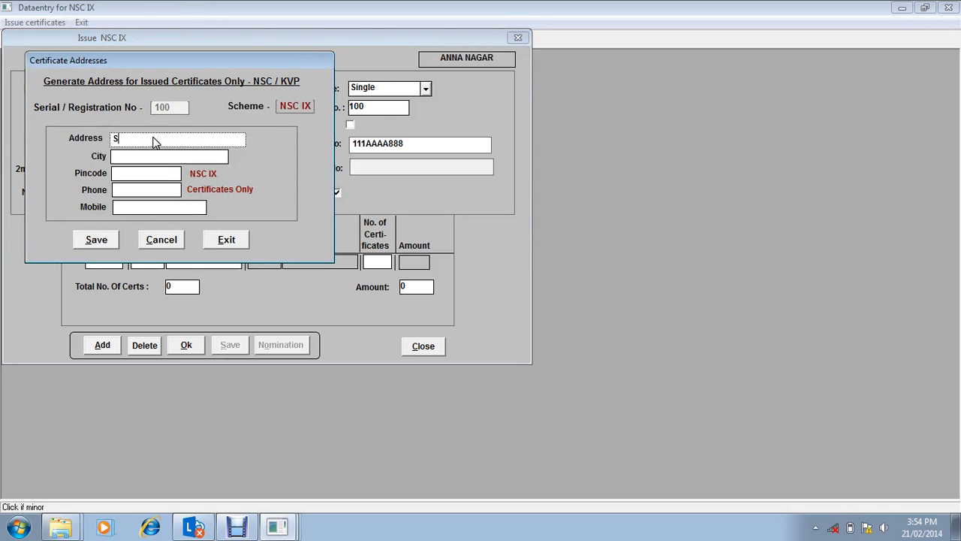
pyautogui.press('Return')
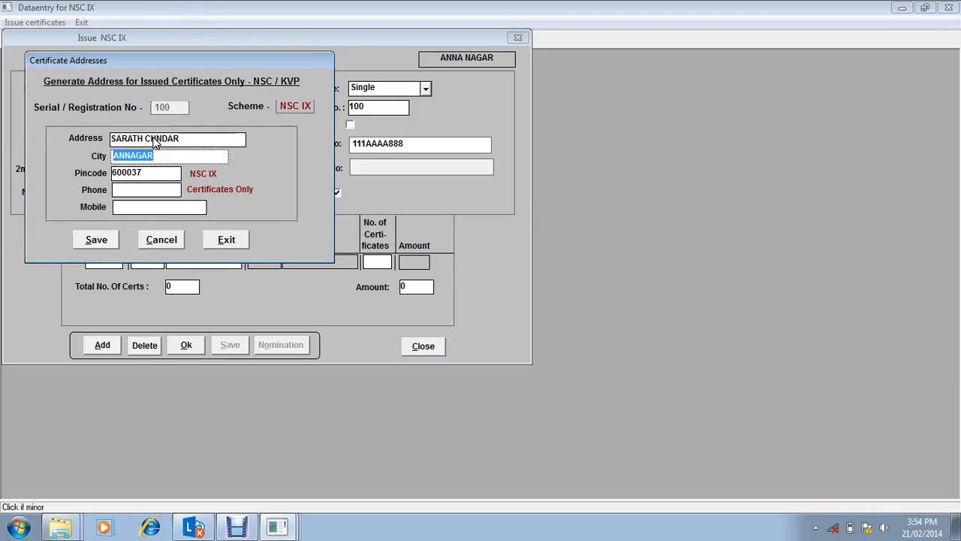
# Step: Replace the default city in the NSC IX address, leave phone and mobile empty, and save the address details
pyautogui.press('BackSpace')
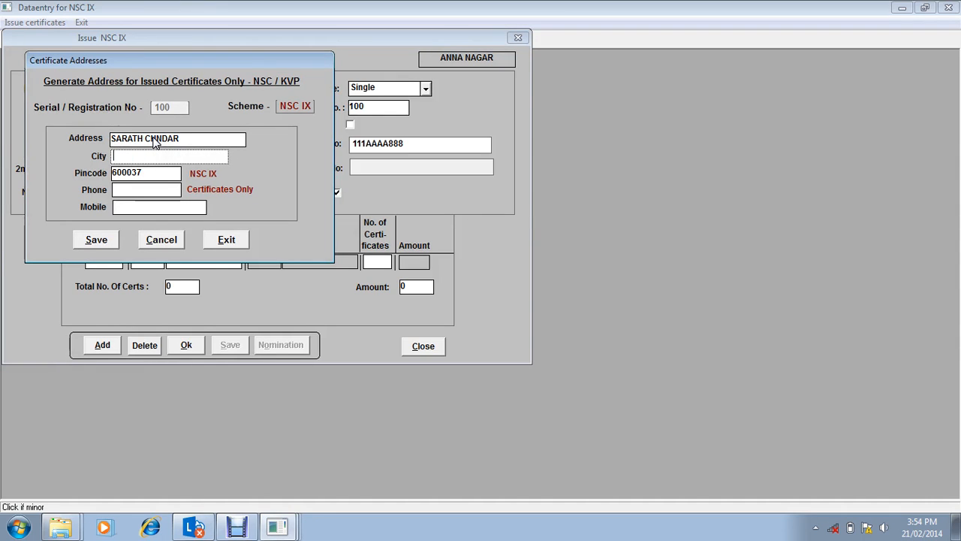
pyautogui.write('A')
pyautogui.press('BackSpace')
pyautogui.write('ANA NANAGAR')
pyautogui.press('Tab')
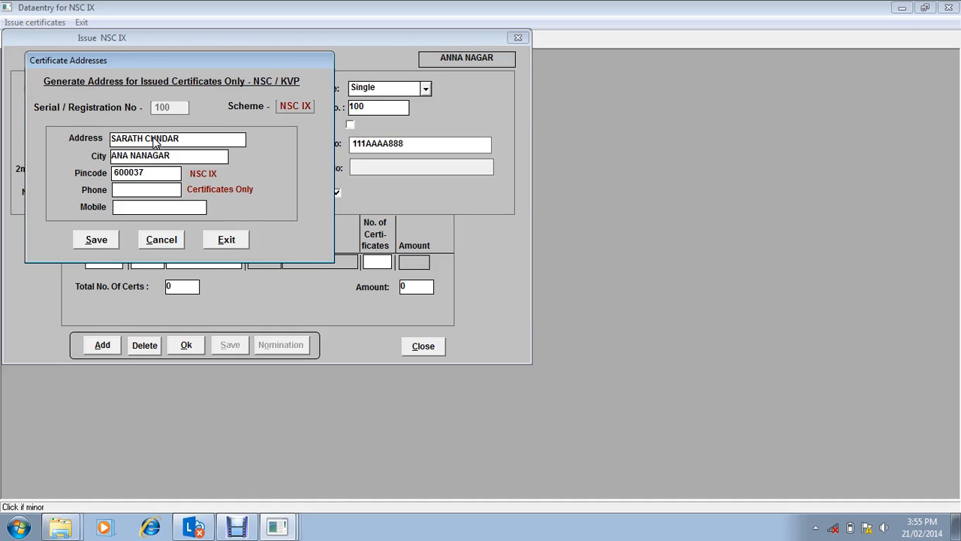
pyautogui.press('Tab')
pyautogui.press('Tab')
pyautogui.press('Tab')
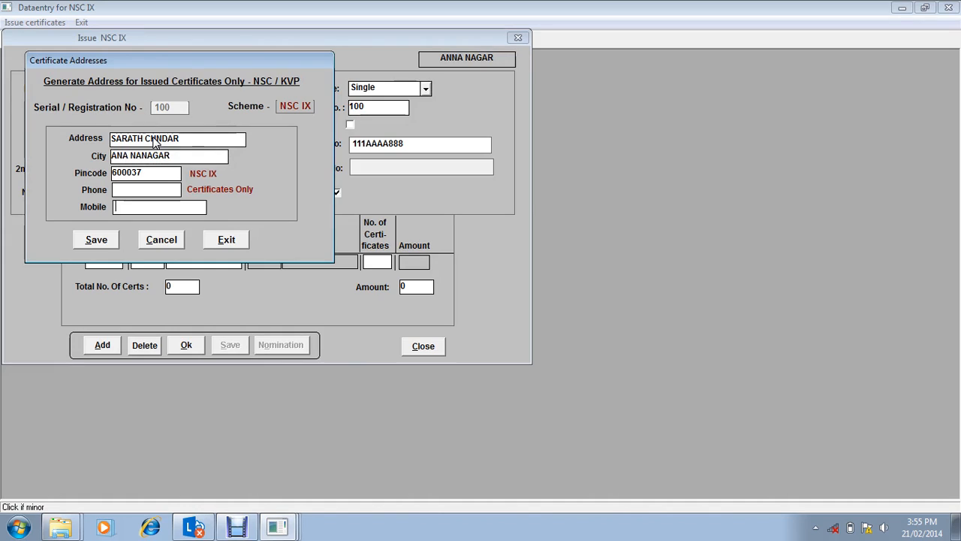
pyautogui.press('Return')
pyautogui.press('Return')
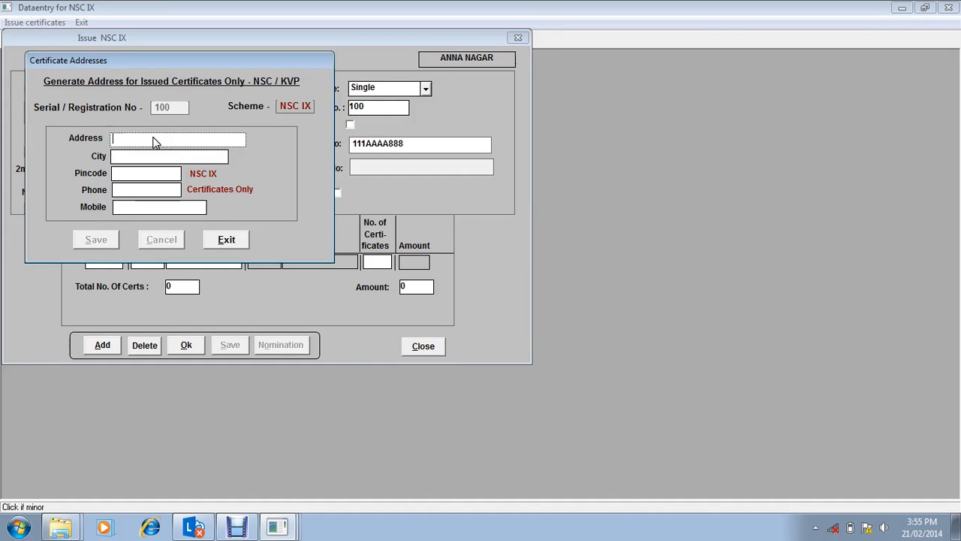
# Step: Leave the address form and enter 10 certificates of denomination Rs. 100, prefix 11AA, with suffixes starting from 1
pyautogui.click(218, 240)
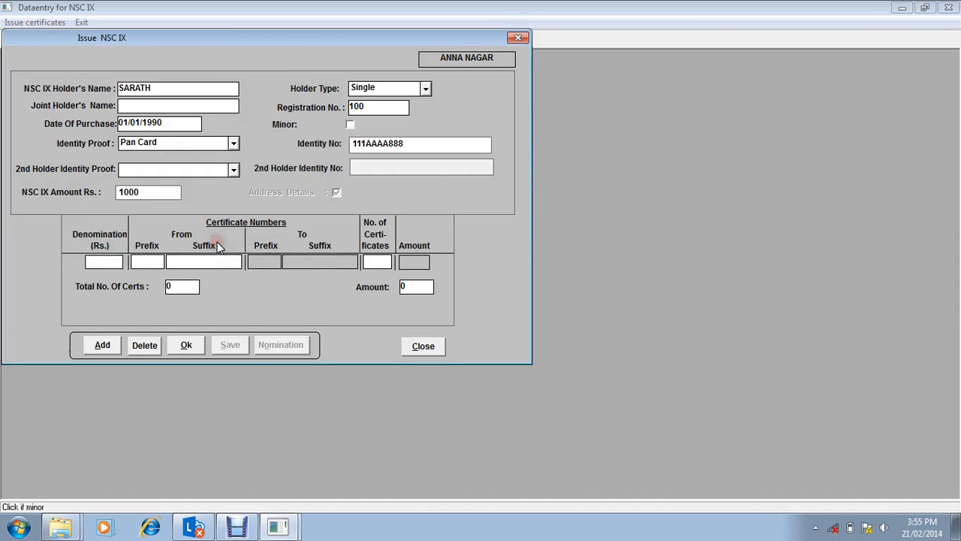
pyautogui.click(109, 262)
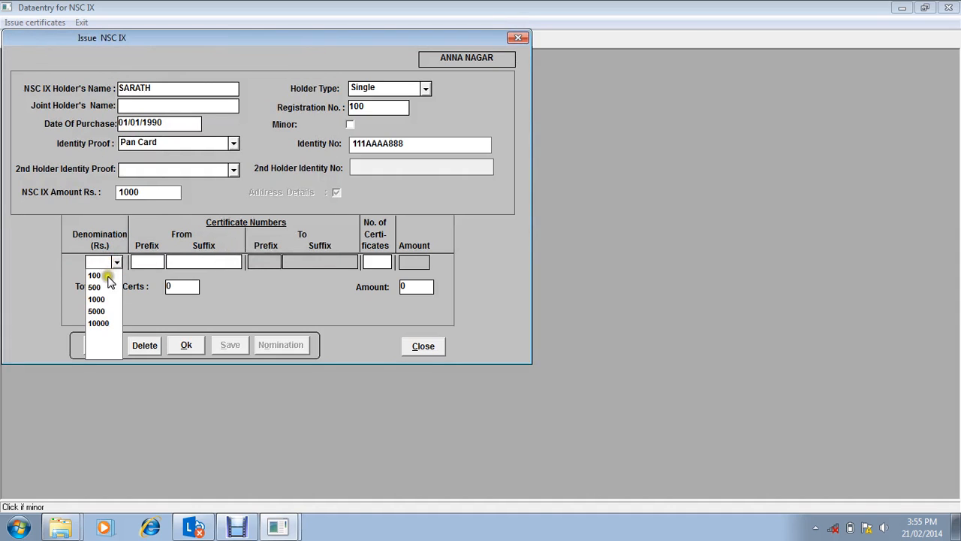
pyautogui.click(109, 280)
pyautogui.click(150, 261)
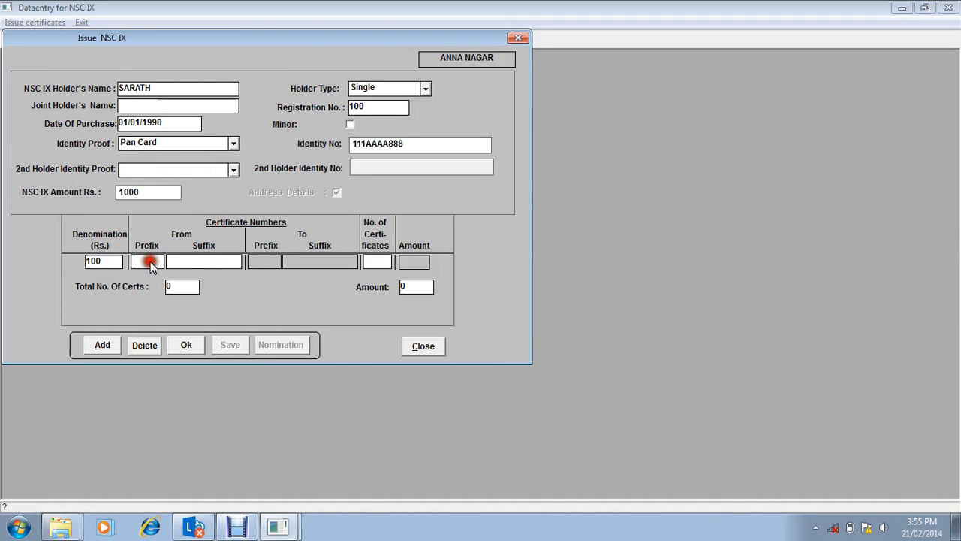
pyautogui.write('11AA')
pyautogui.press('Tab')
pyautogui.press('Tab')
pyautogui.write('10')
pyautogui.press('Tab')
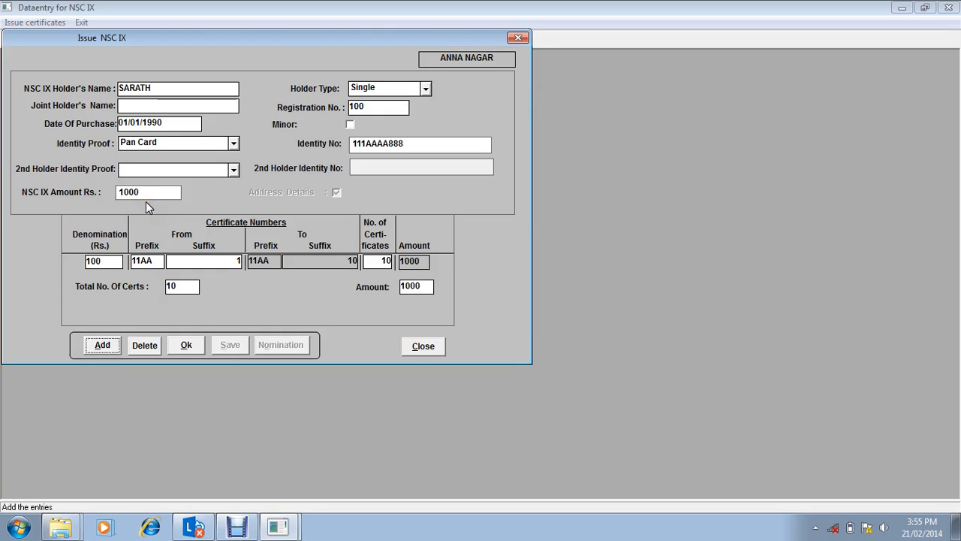
# Step: Accept the certificate entries and save the NSC IX issue record
pyautogui.click(189, 349)
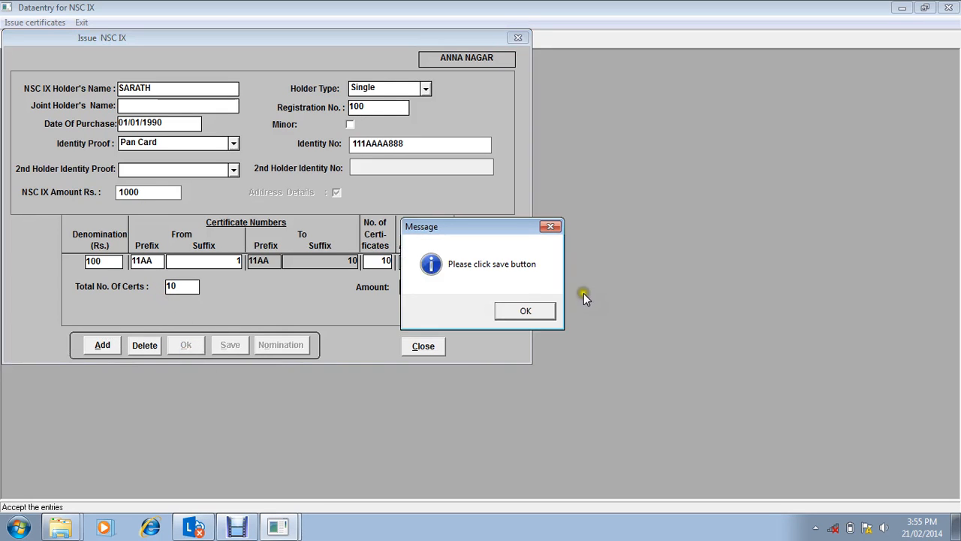
pyautogui.click(526, 309)
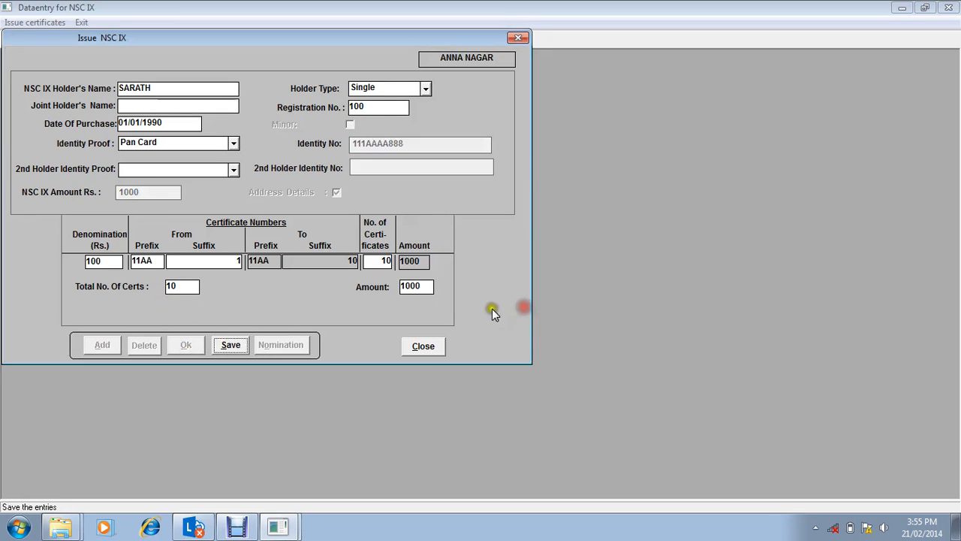
pyautogui.click(232, 347)
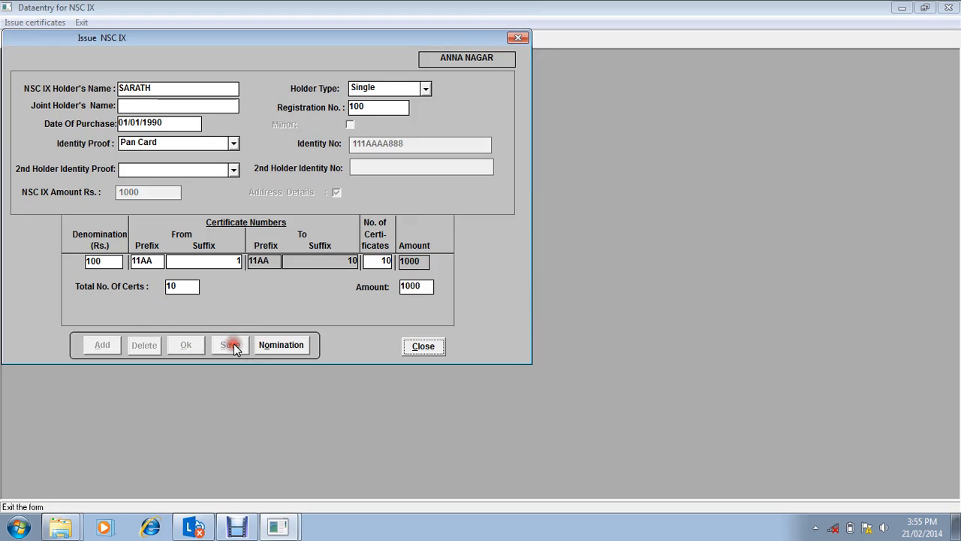
# Step: Open the nomination details, enter the nomination registration number, and put NAME as the first nominee with the default address
pyautogui.click(277, 348)
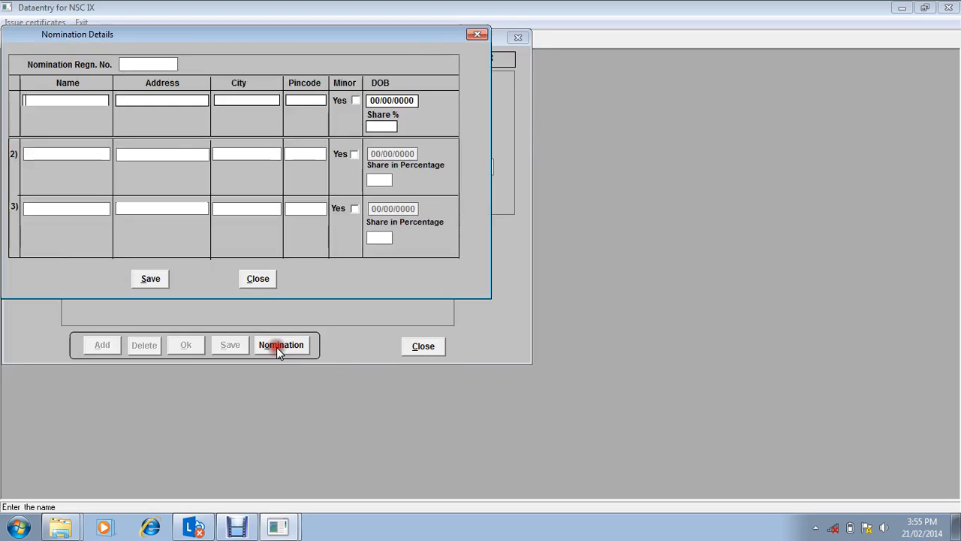
pyautogui.click(157, 65)
pyautogui.write('100')
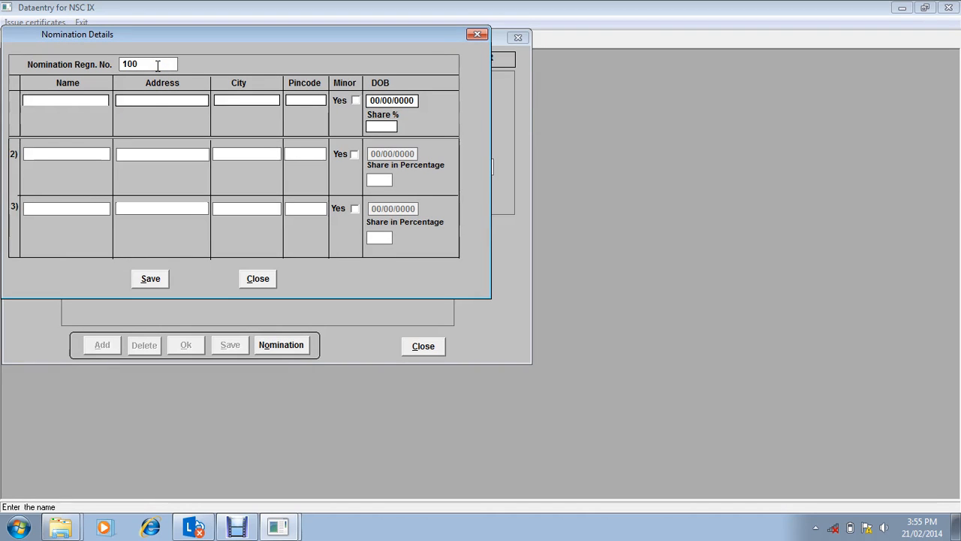
pyautogui.write('S')
pyautogui.press('BackSpace')
pyautogui.write('NAME')
pyautogui.press('Tab')
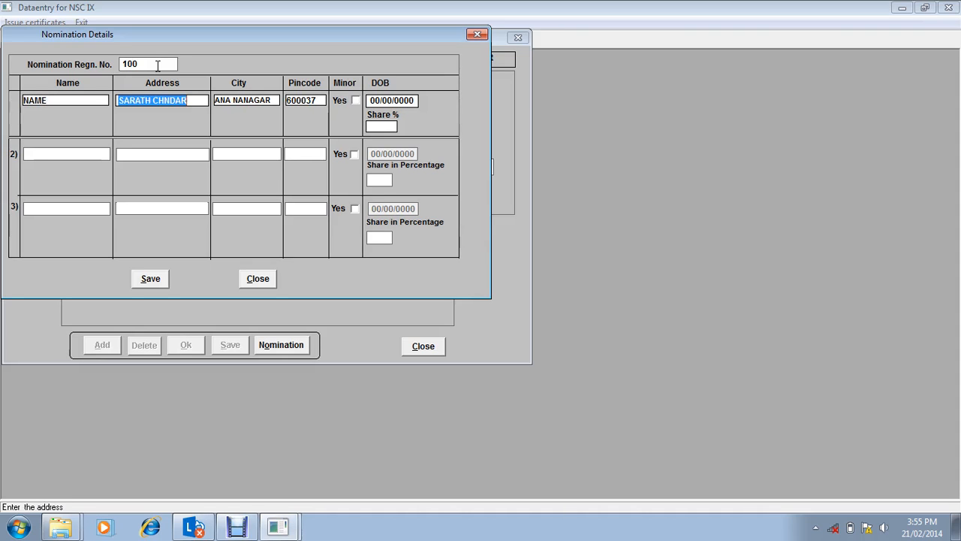
# Step: Set the first nominee's share to 100 percent and save the nomination
pyautogui.click(377, 128)
pyautogui.write('100')
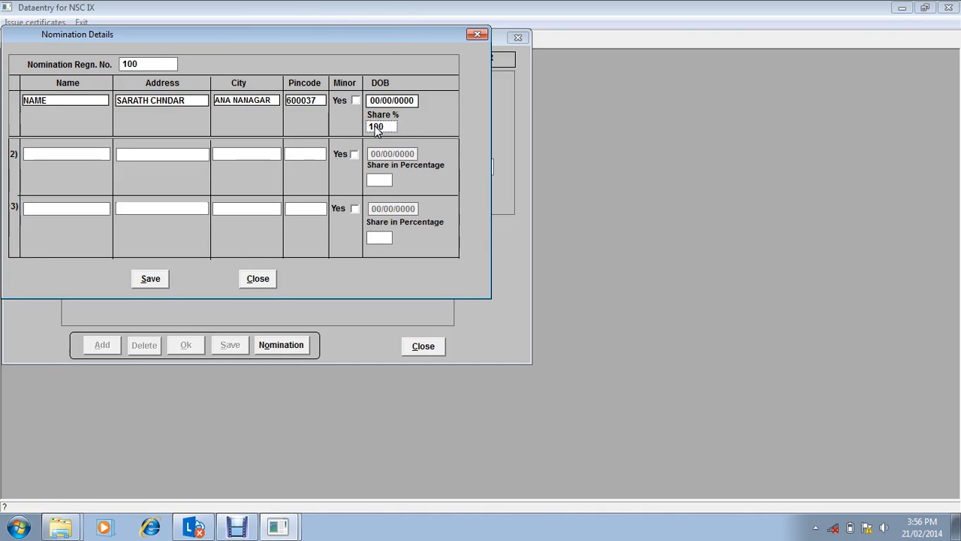
pyautogui.click(150, 278)
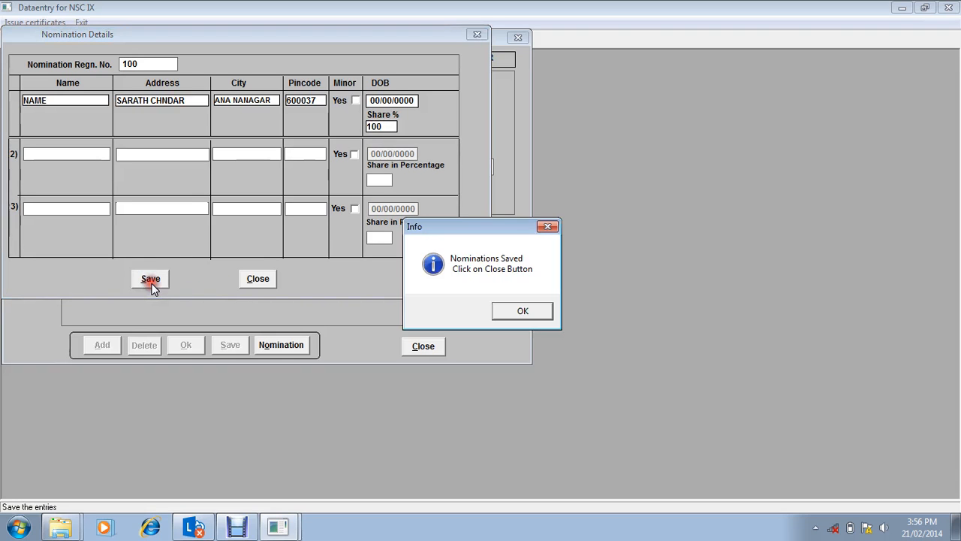
pyautogui.click(513, 313)
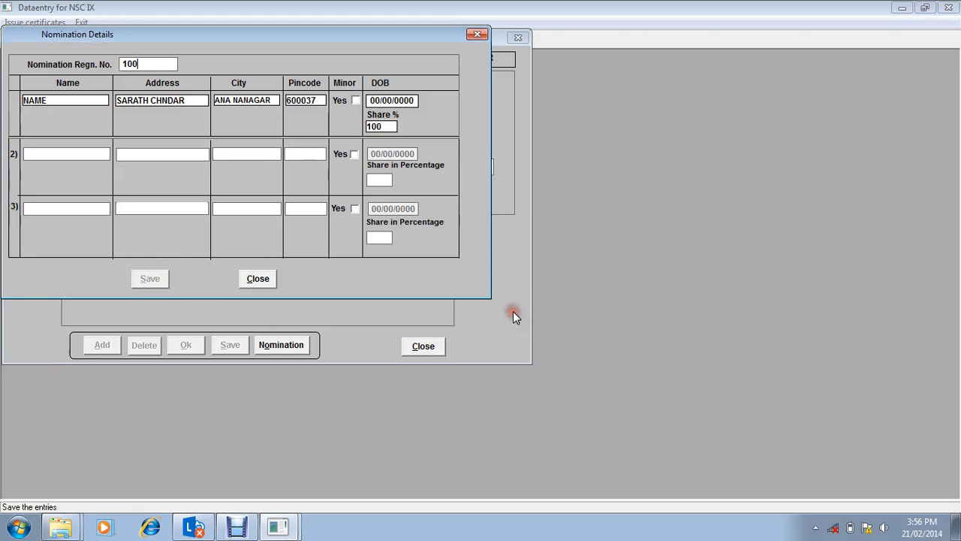
# Step: Close the nomination and issue forms, and exit NSC IX data entry back to the main certificates screen
pyautogui.click(412, 346)
pyautogui.click(258, 278)
pyautogui.click(421, 347)
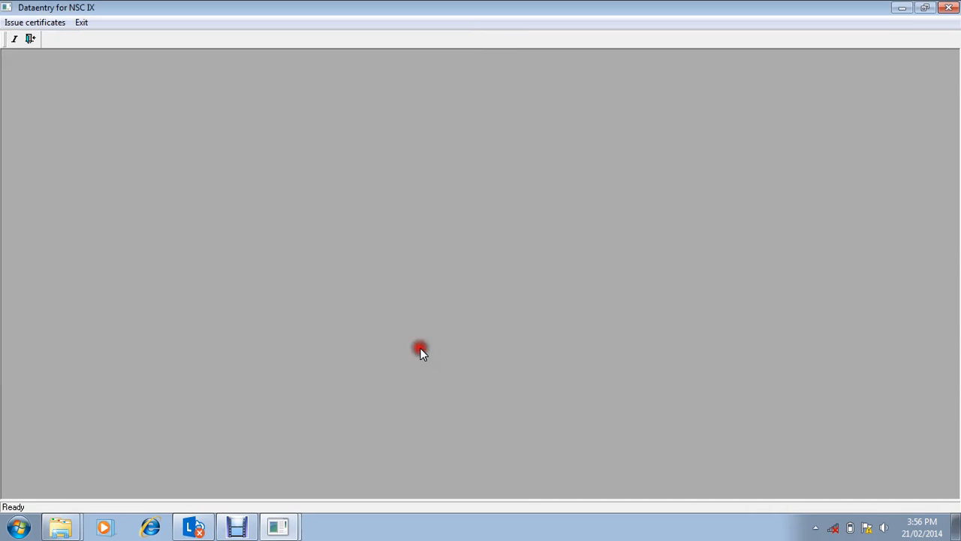
pyautogui.click(81, 22)
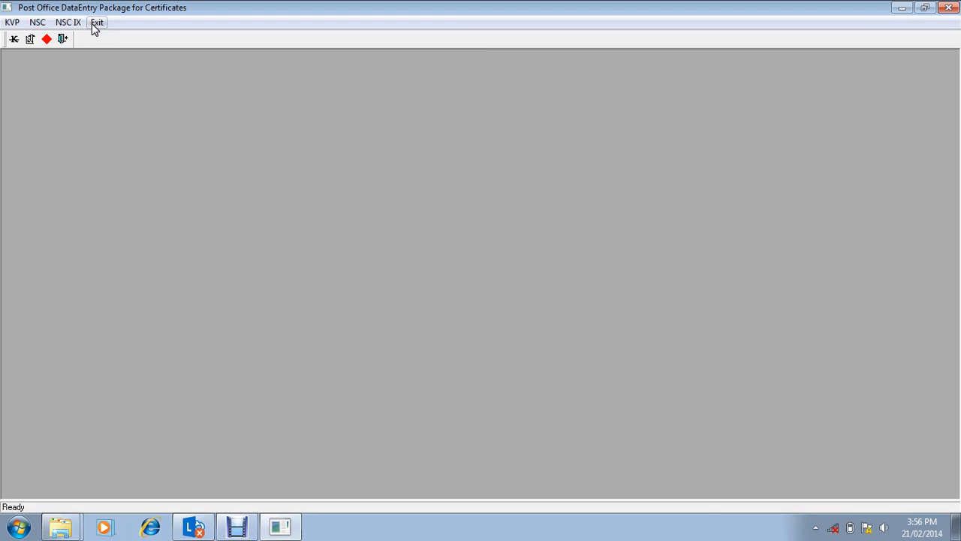
pyautogui.click(93, 24)
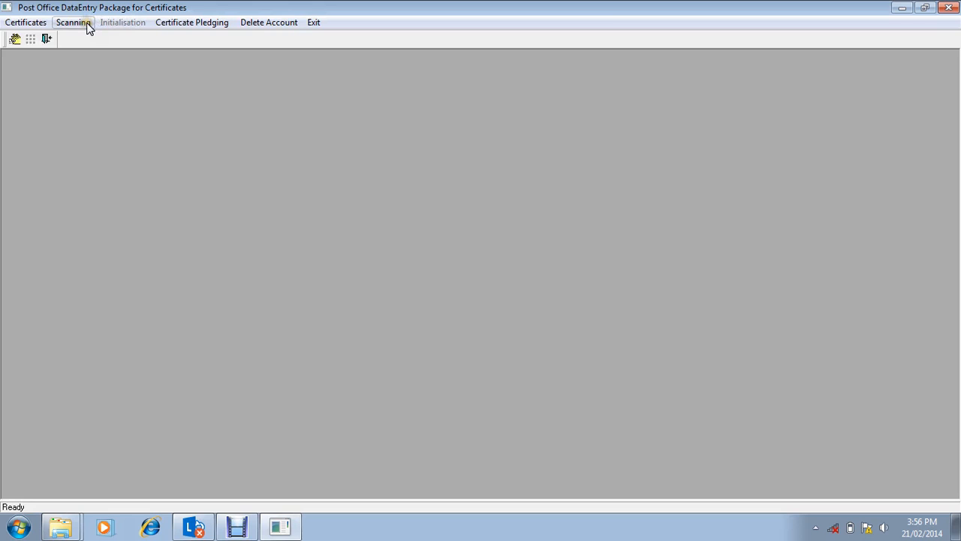
# Step: Open signature scanning and examine the note on signature file name formats for each scheme
pyautogui.click(87, 23)
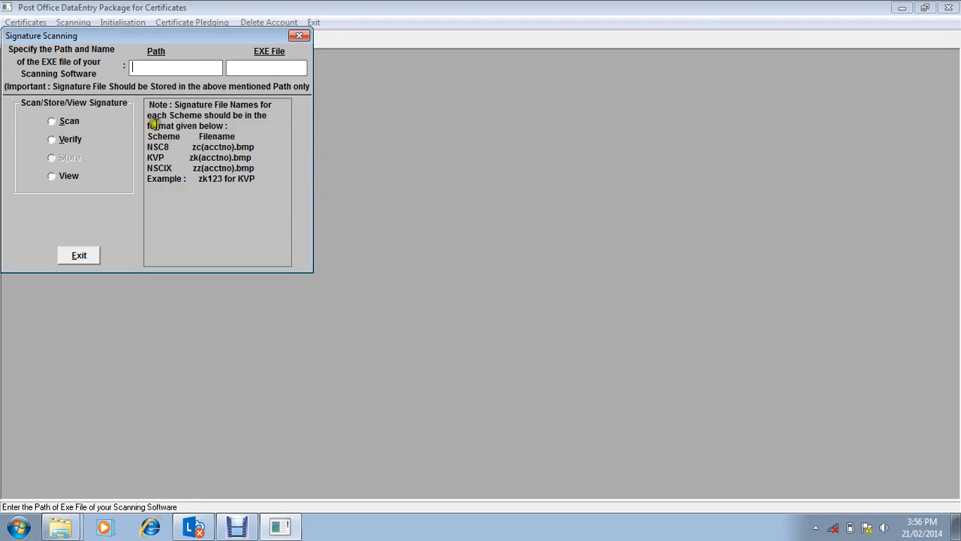
pyautogui.moveTo(258, 185); pyautogui.dragTo(139, 112)
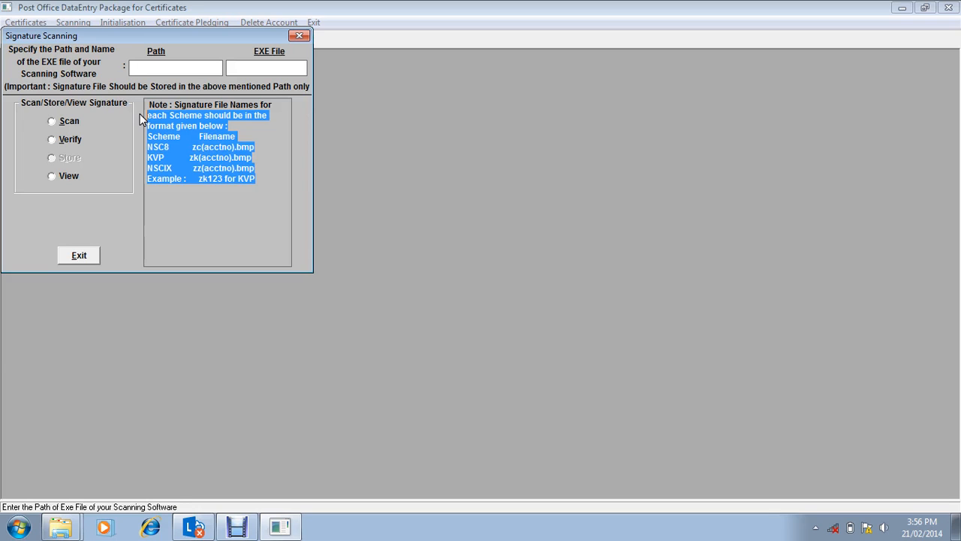
pyautogui.click(12, 359)
# Step: Switch to Windows Explorer, open the Signature folder on DATA (D:), and create a new bitmap image there
pyautogui.press('super')
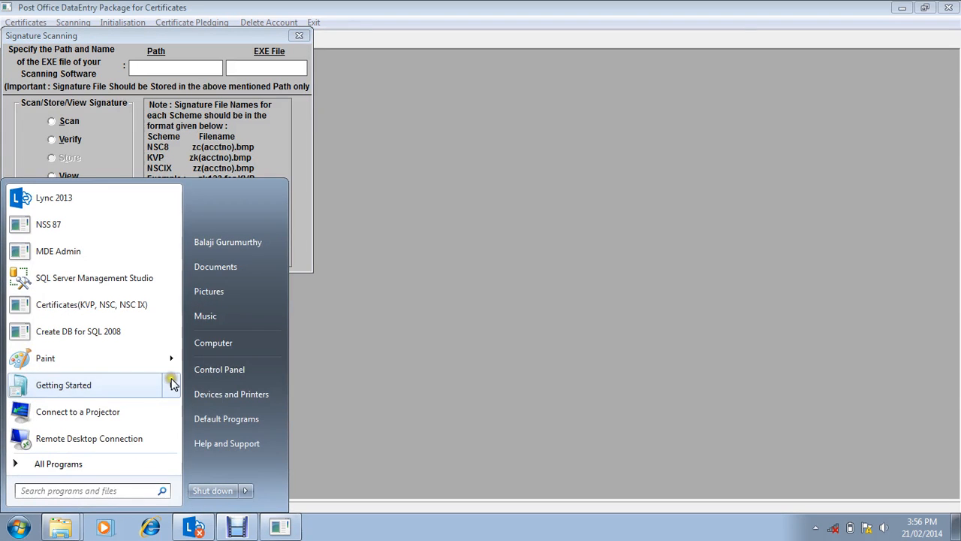
pyautogui.click(234, 342)
pyautogui.doubleClick(569, 144)
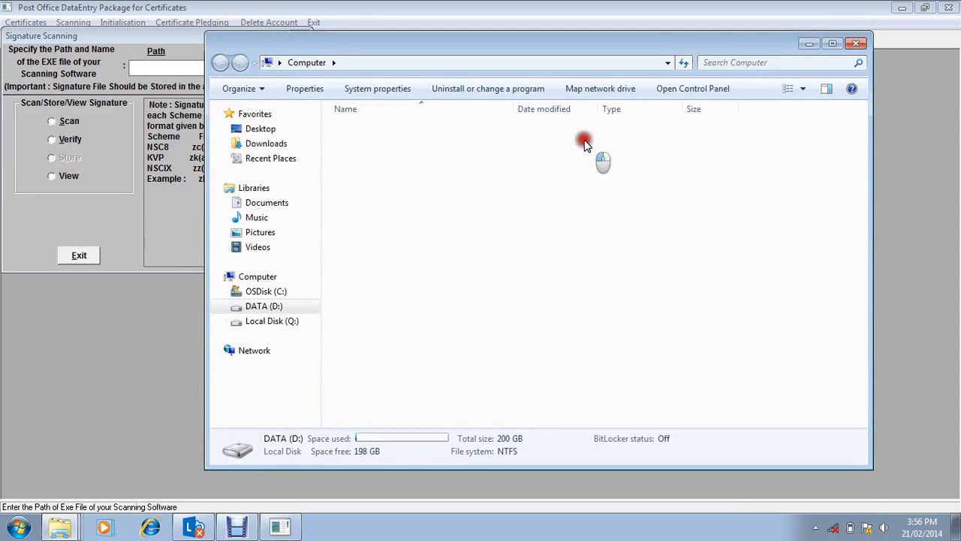
pyautogui.doubleClick(365, 233)
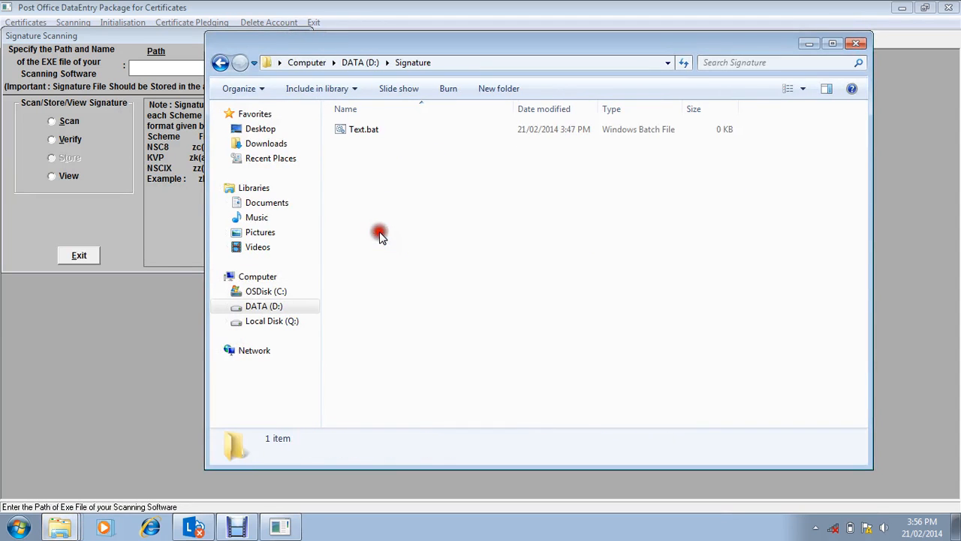
pyautogui.rightClick(418, 199)
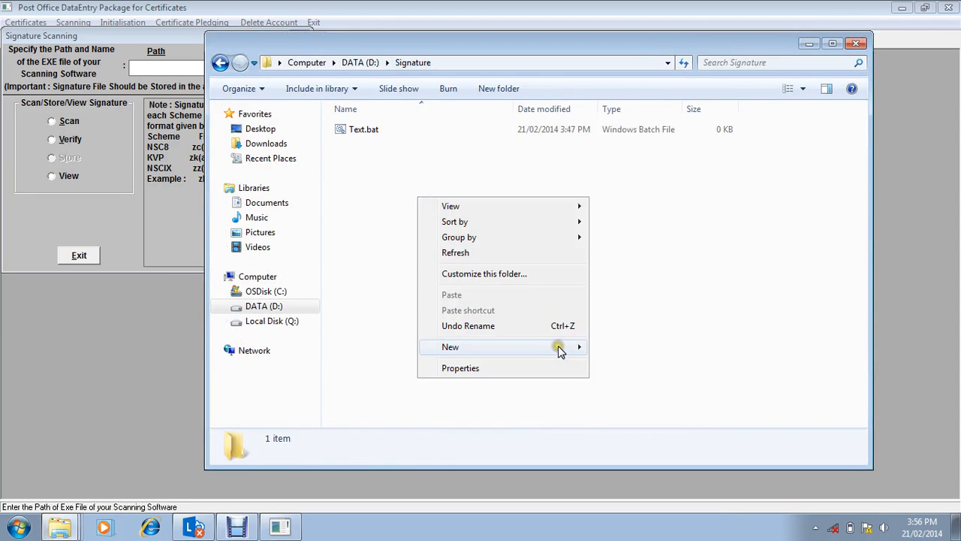
pyautogui.moveTo(567, 348)
pyautogui.click(618, 399)
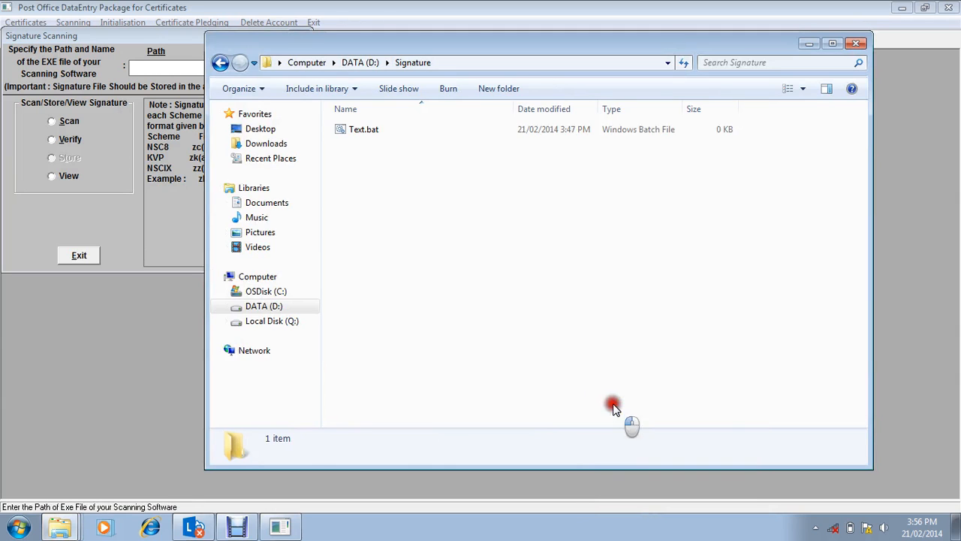
pyautogui.click(469, 210)
# Step: Open New Bitmap Image.bmp in Paint
pyautogui.doubleClick(425, 133)
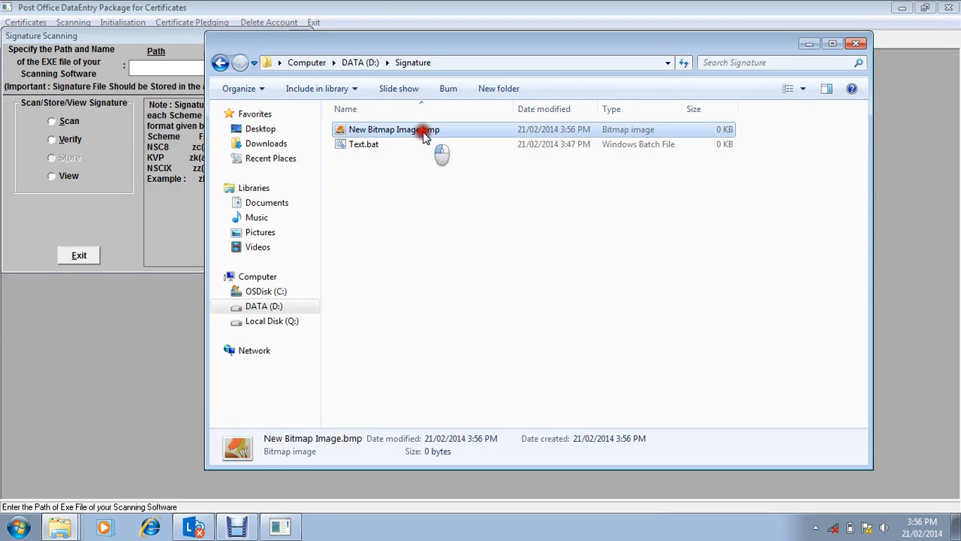
pyautogui.click(949, 8)
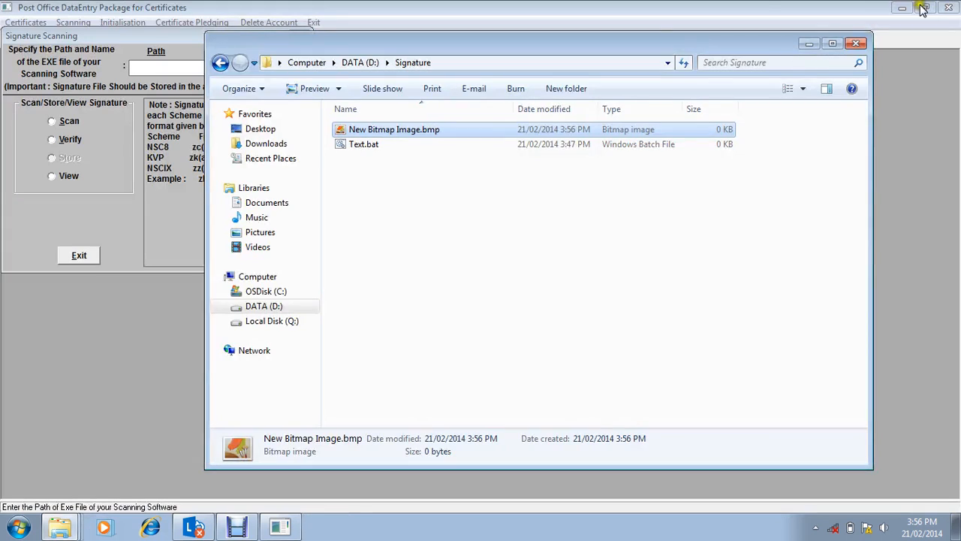
pyautogui.rightClick(535, 131)
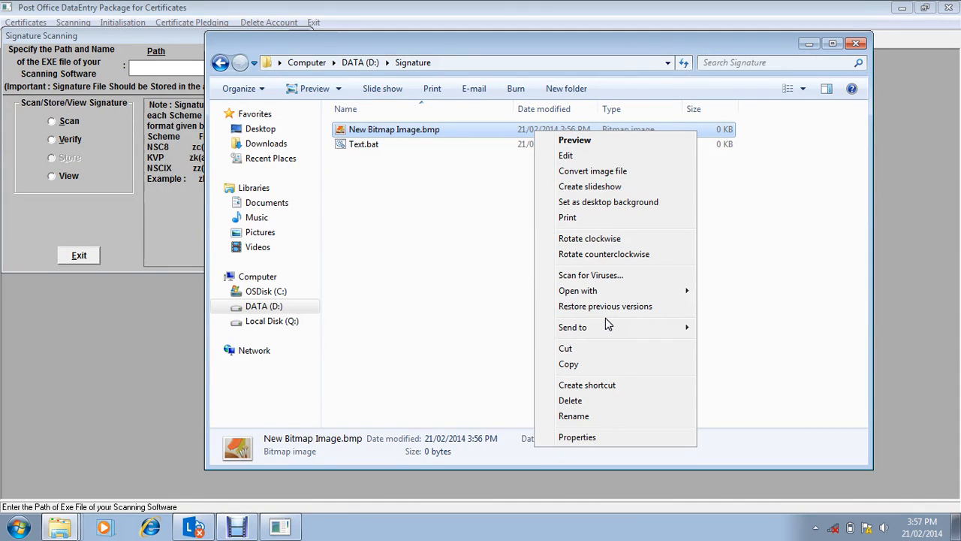
pyautogui.moveTo(605, 326)
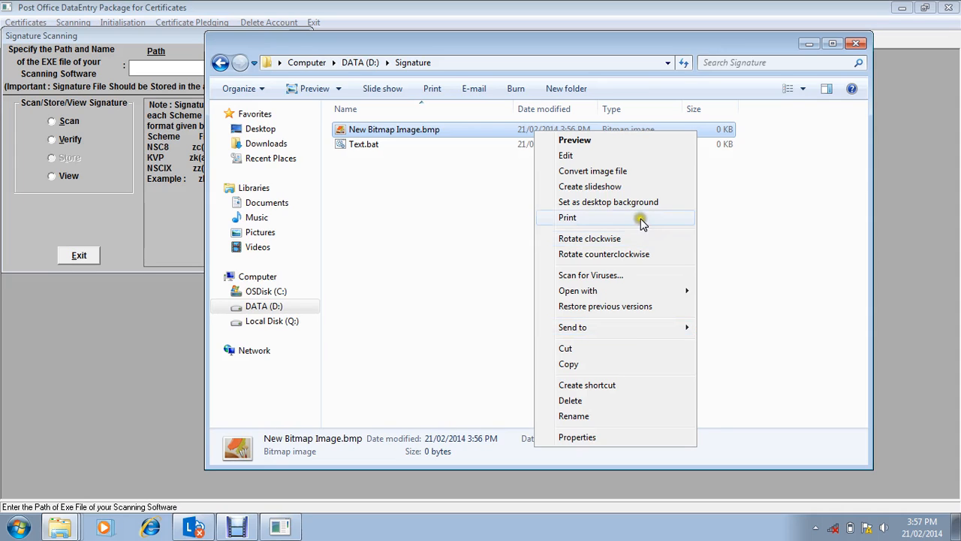
pyautogui.moveTo(679, 294)
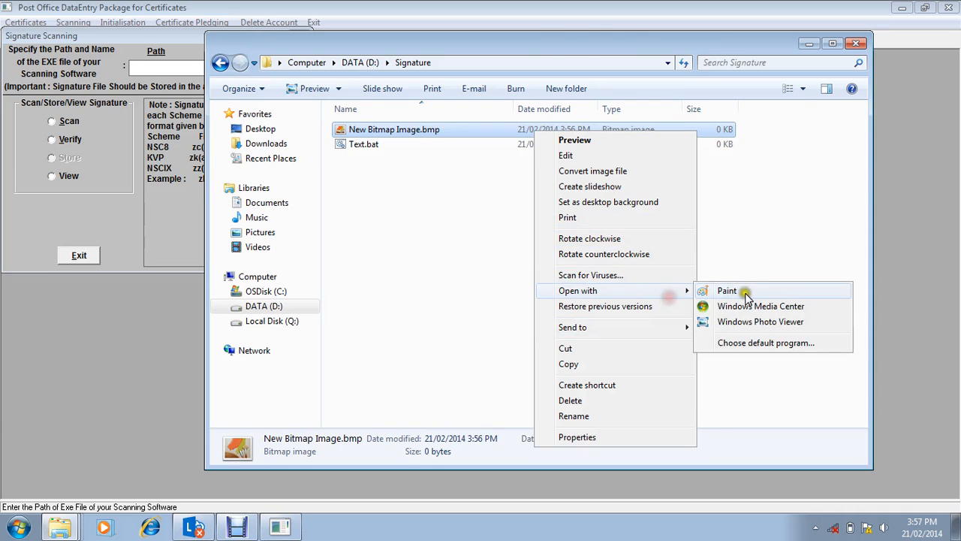
pyautogui.click(745, 293)
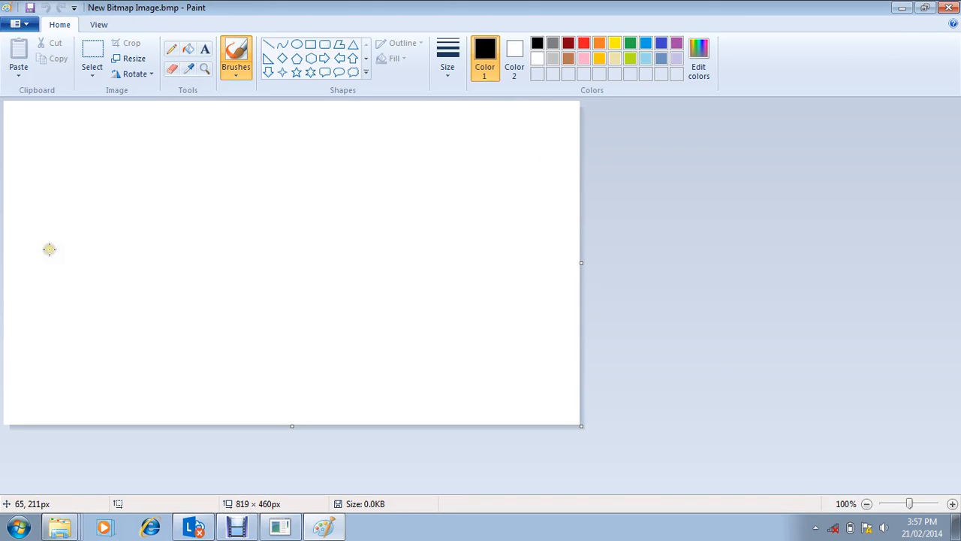
# Step: Draw a freehand sample signature across the left half of the canvas and save the image
pyautogui.moveTo(59, 310)
pyautogui.mouseDown()
pyautogui.moveTo(69, 269)
pyautogui.moveTo(7, 283)
pyautogui.moveTo(105, 288)
pyautogui.moveTo(143, 203)
pyautogui.moveTo(185, 295)
pyautogui.moveTo(187, 326)
pyautogui.moveTo(283, 260)
pyautogui.mouseUp()
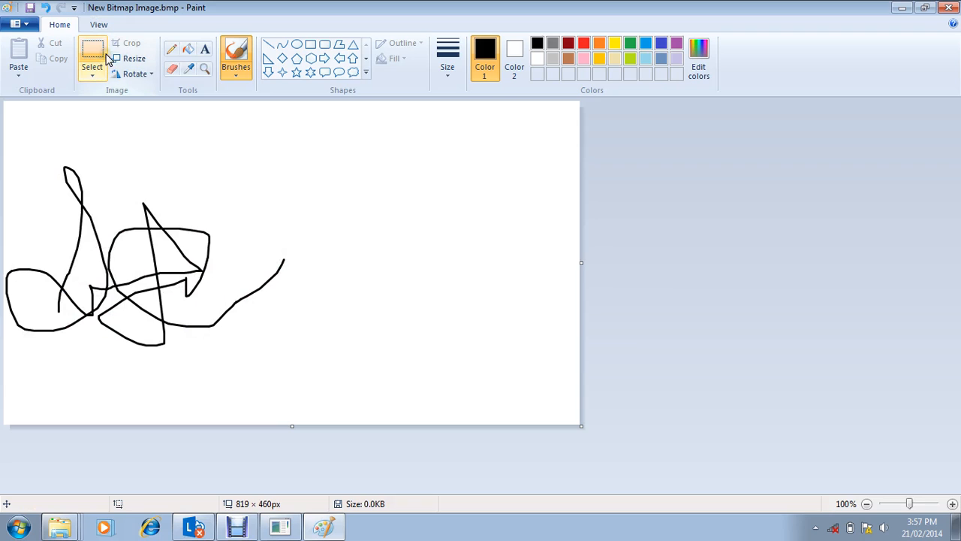
pyautogui.hotkey('ctrl', 's')
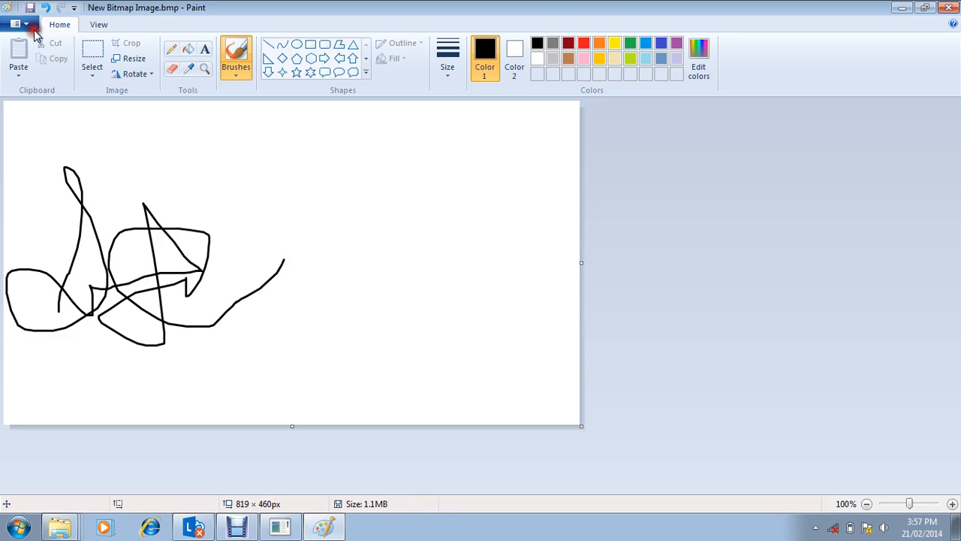
pyautogui.press('F12')
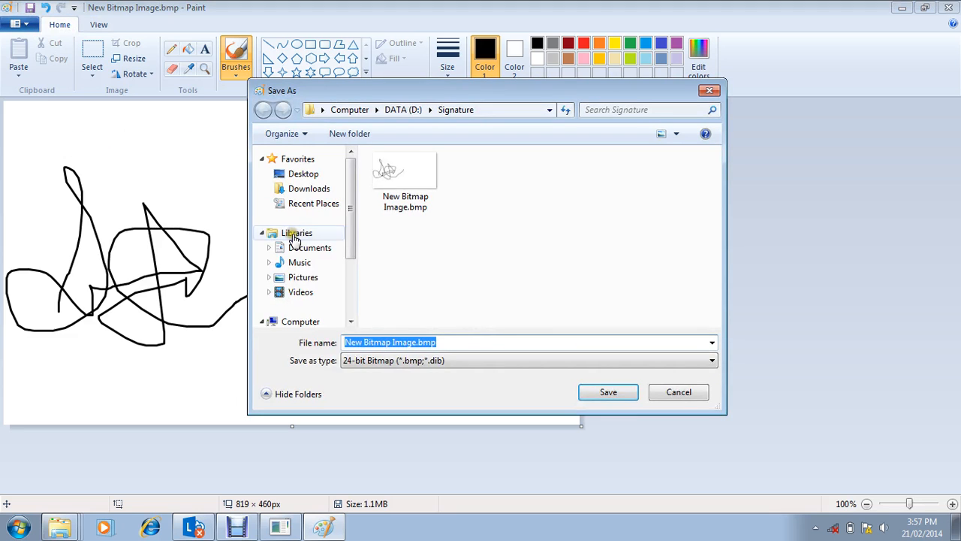
pyautogui.click(480, 365)
pyautogui.click(450, 372)
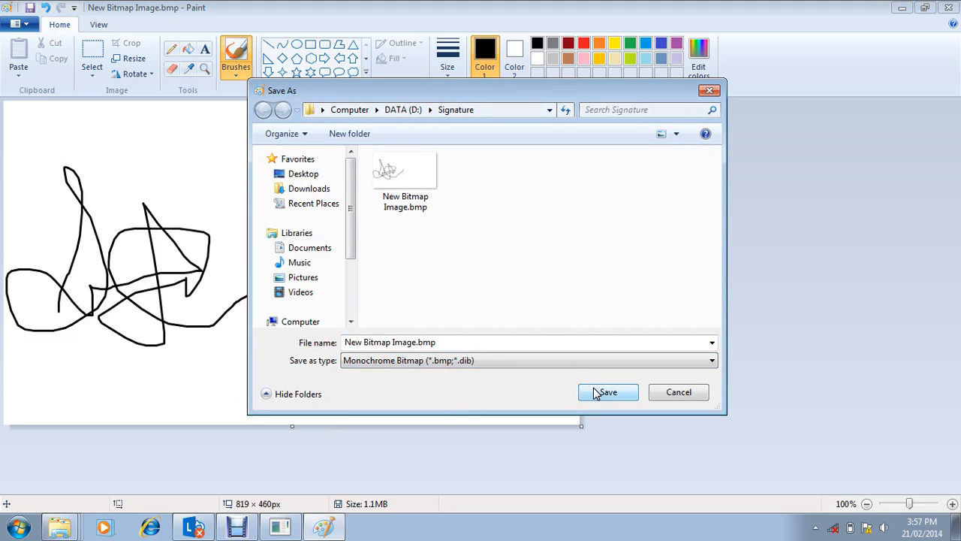
pyautogui.click(664, 393)
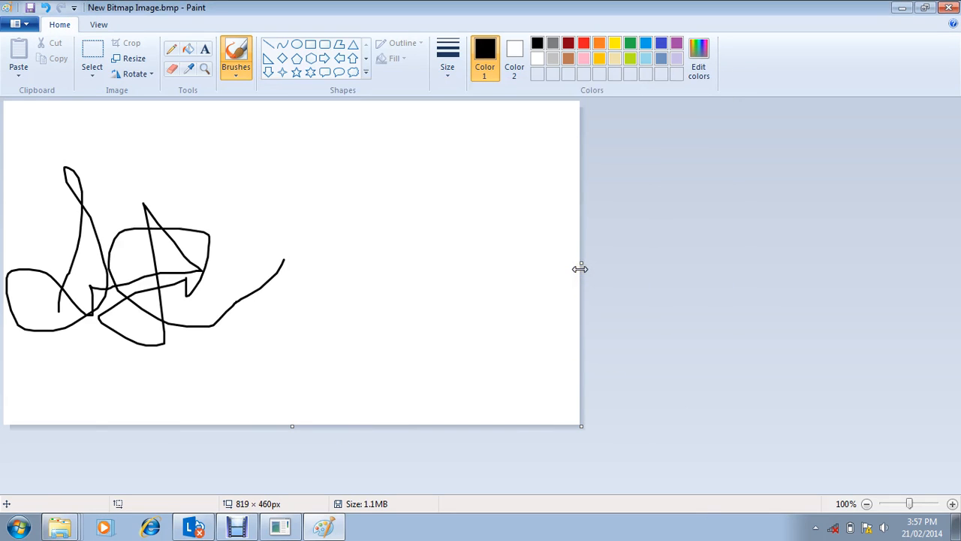
# Step: Reduce the canvas width to about 452 px, trimming the empty area beside the signature
pyautogui.moveTo(580, 268); pyautogui.dragTo(322, 288)
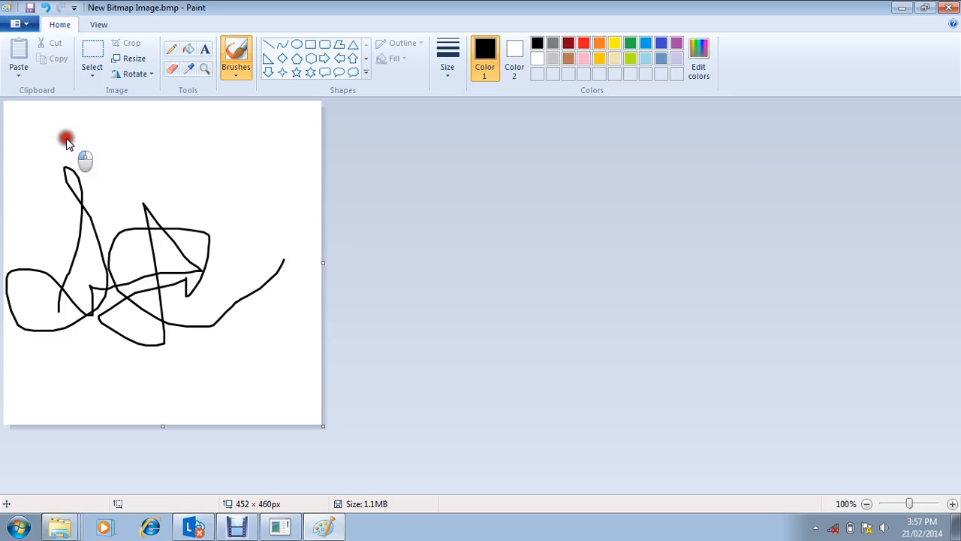
# Step: Begin saving a separate copy of the signature image with Monochrome Bitmap as its file type
pyautogui.press('F12')
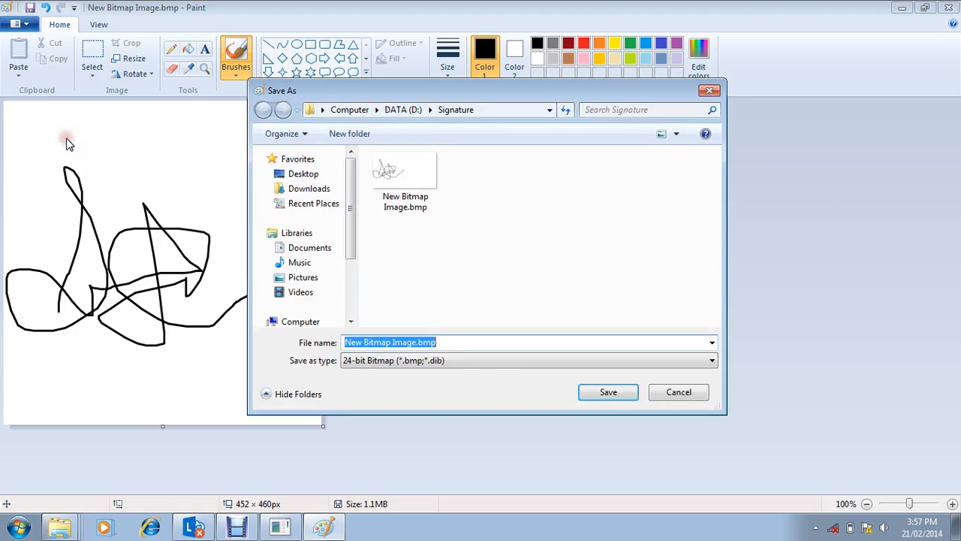
pyautogui.click(440, 361)
pyautogui.click(391, 383)
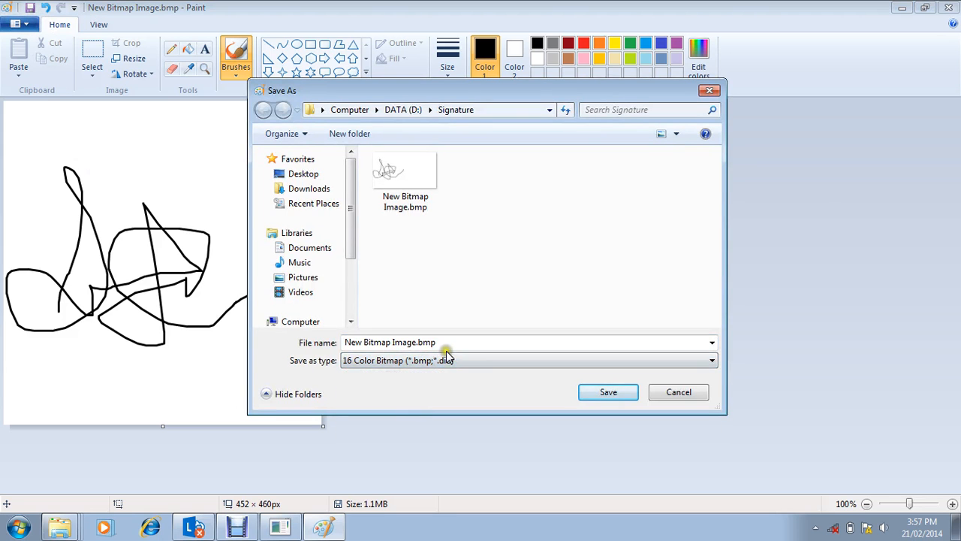
pyautogui.click(425, 360)
pyautogui.click(398, 374)
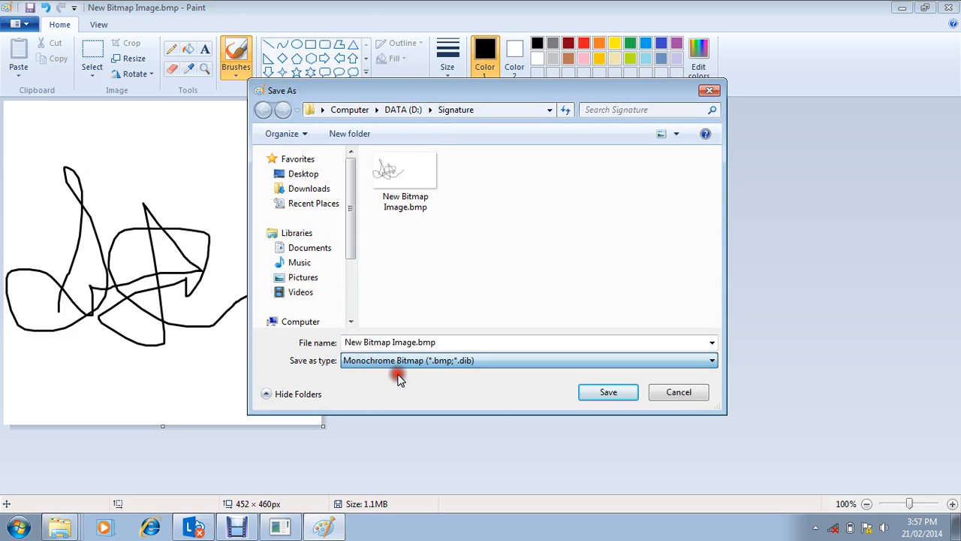
# Step: Check the required KVP signature file name format in the certificates package, and save the monochrome copy in the Signature folder as zk100
pyautogui.click(468, 343)
pyautogui.press('BackSpace')
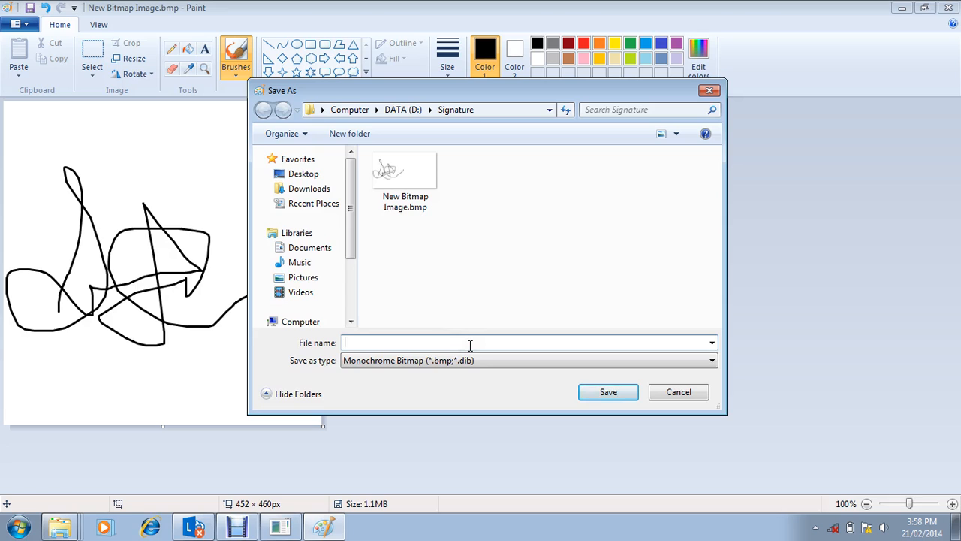
pyautogui.hotkey('alt', 'Tab')
pyautogui.hotkey('alt', 'Tab')
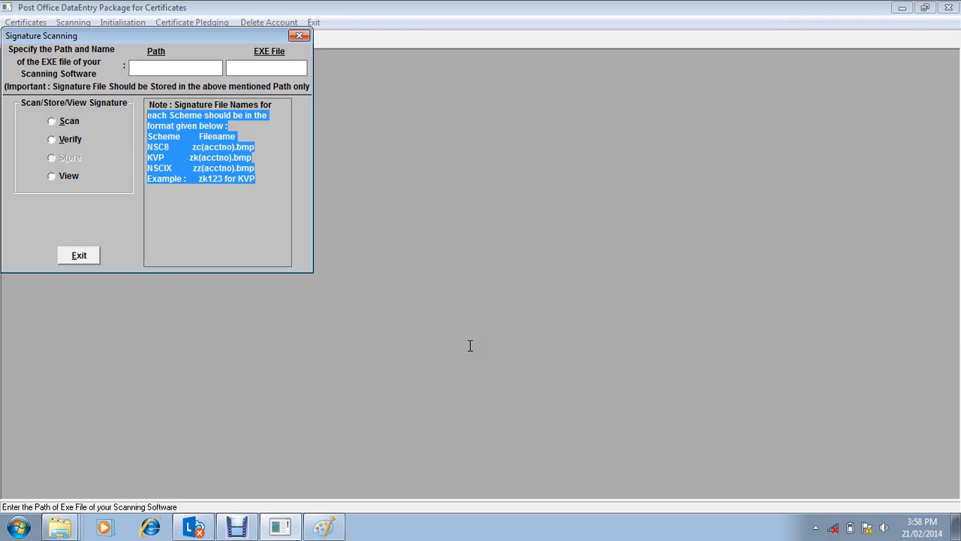
pyautogui.hotkey('alt', 'Tab')
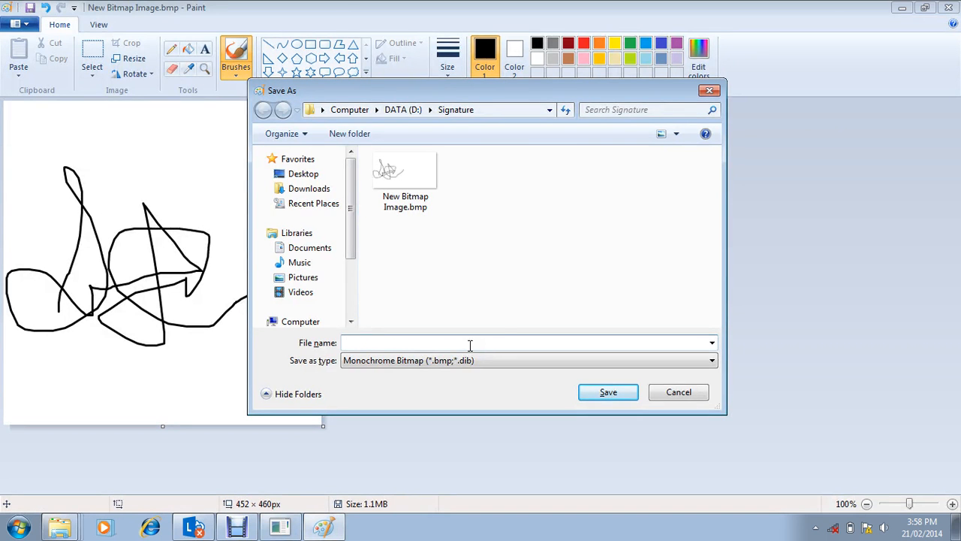
pyautogui.write('zk100')
pyautogui.click(595, 396)
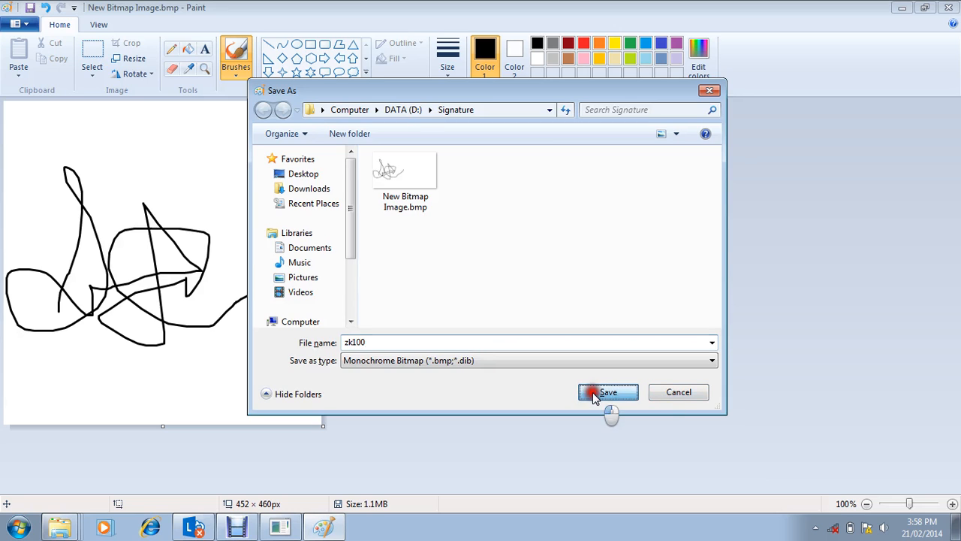
pyautogui.click(544, 299)
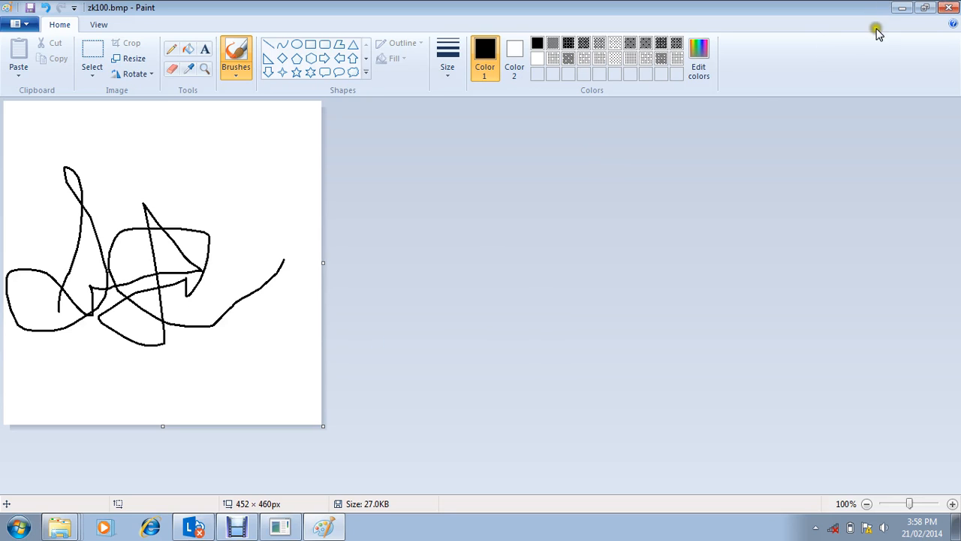
# Step: Resize the signature image to 50 percent with the aspect ratio maintained, save it and close Paint
pyautogui.click(133, 59)
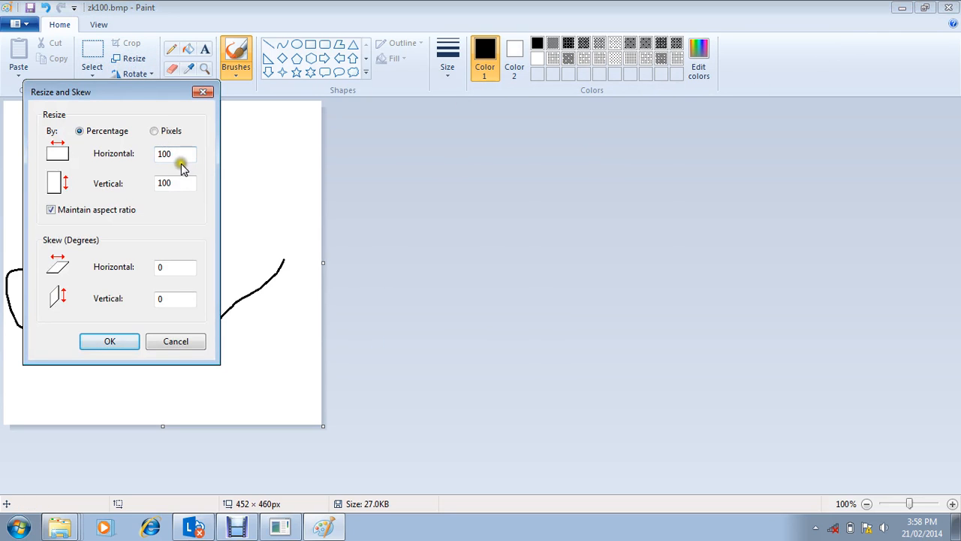
pyautogui.click(187, 157)
pyautogui.press('BackSpace')
pyautogui.press('BackSpace')
pyautogui.press('BackSpace')
pyautogui.write('50')
pyautogui.press('Return')
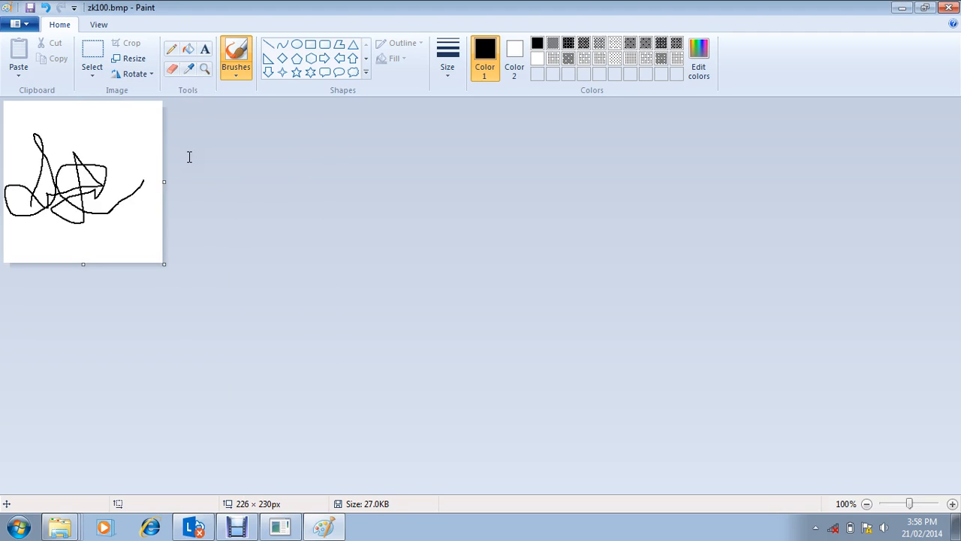
pyautogui.hotkey('ctrl', 's')
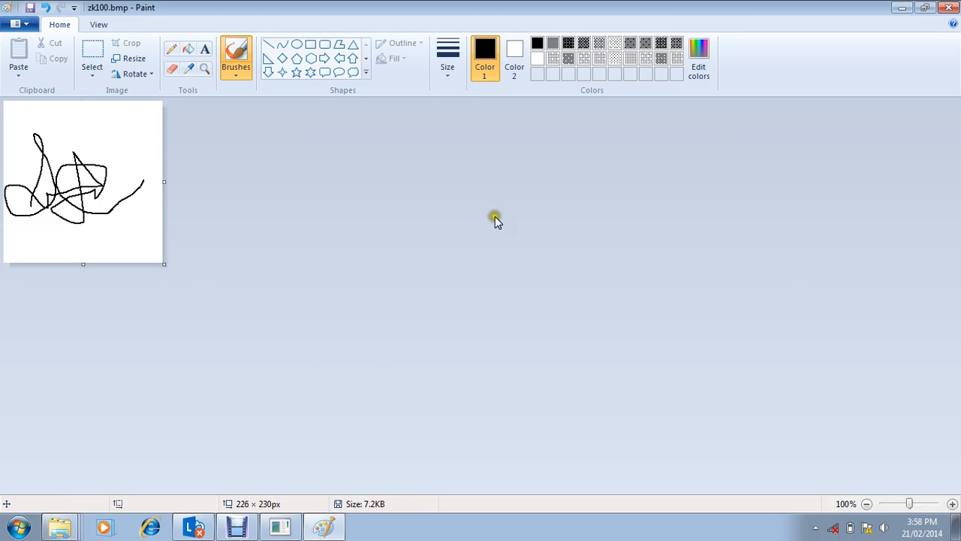
pyautogui.click(948, 6)
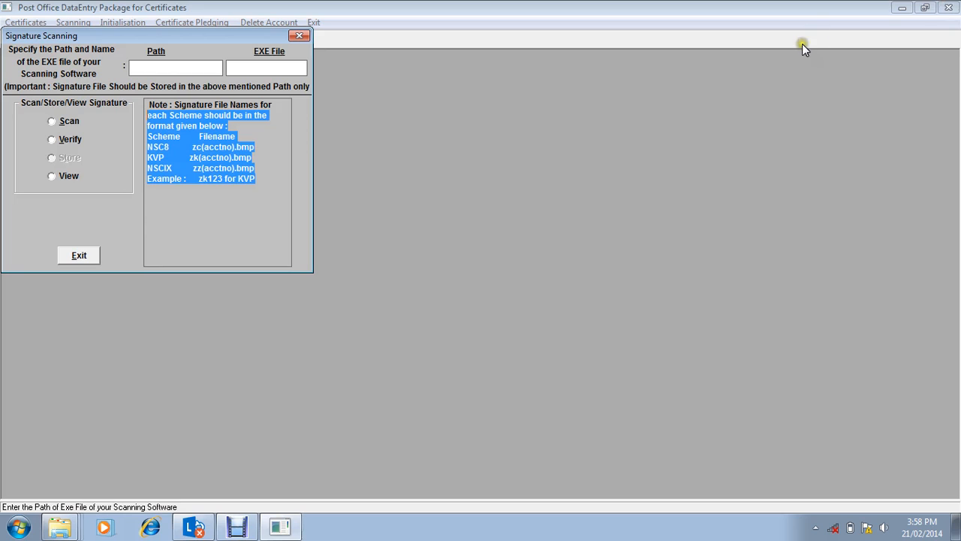
# Step: Copy the Signature folder's address from Windows Explorer and enter it as the scanning software path, D:\Signature, in the Signature Scanning dialog
pyautogui.click(158, 66)
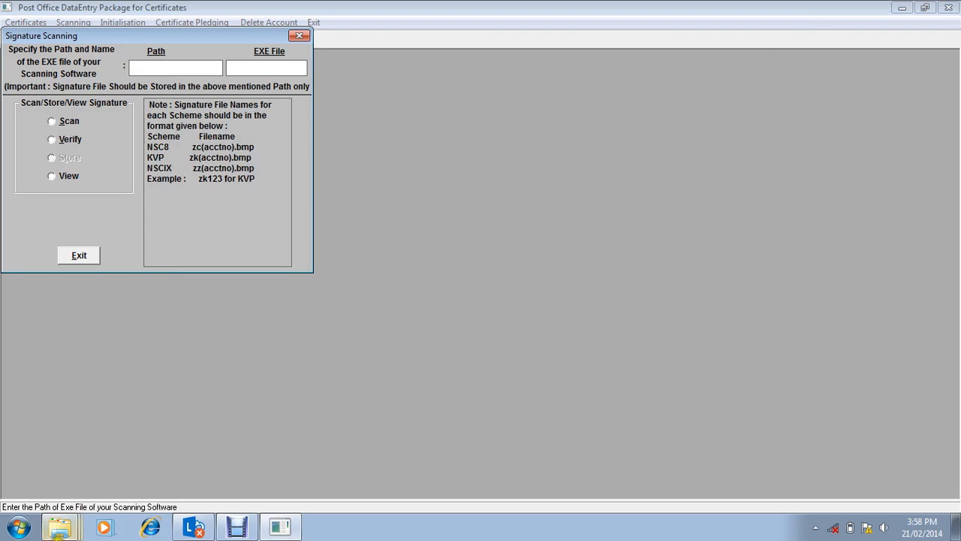
pyautogui.click(60, 527)
pyautogui.click(72, 500)
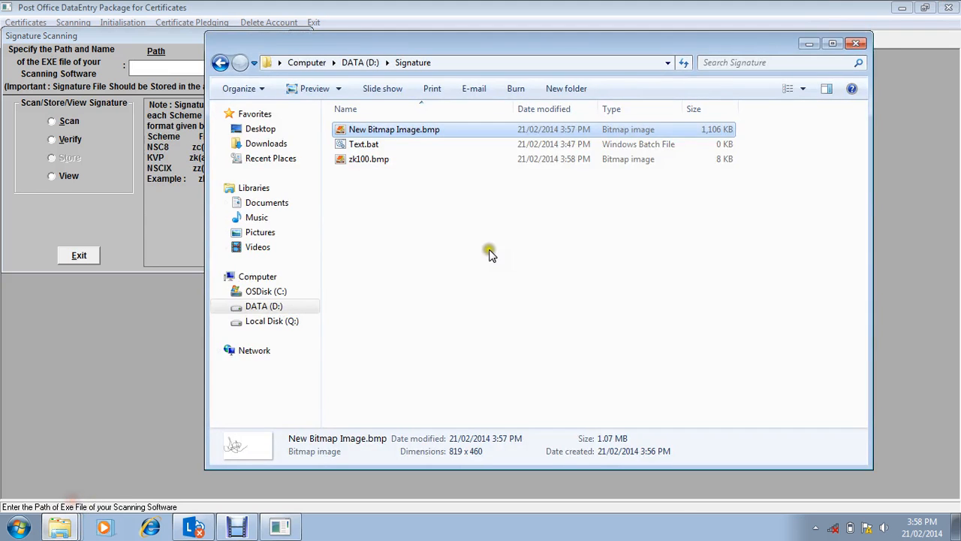
pyautogui.click(419, 63)
pyautogui.rightClick(419, 64)
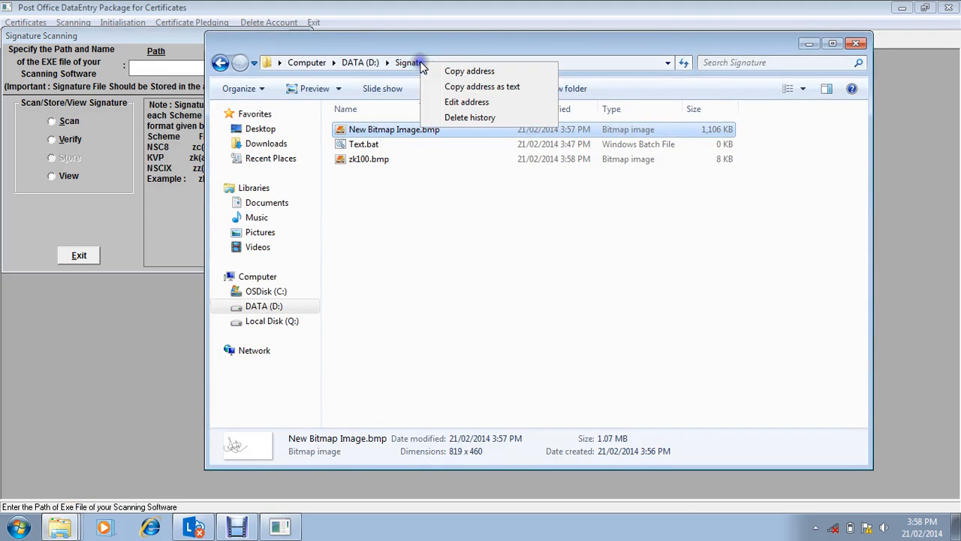
pyautogui.click(462, 85)
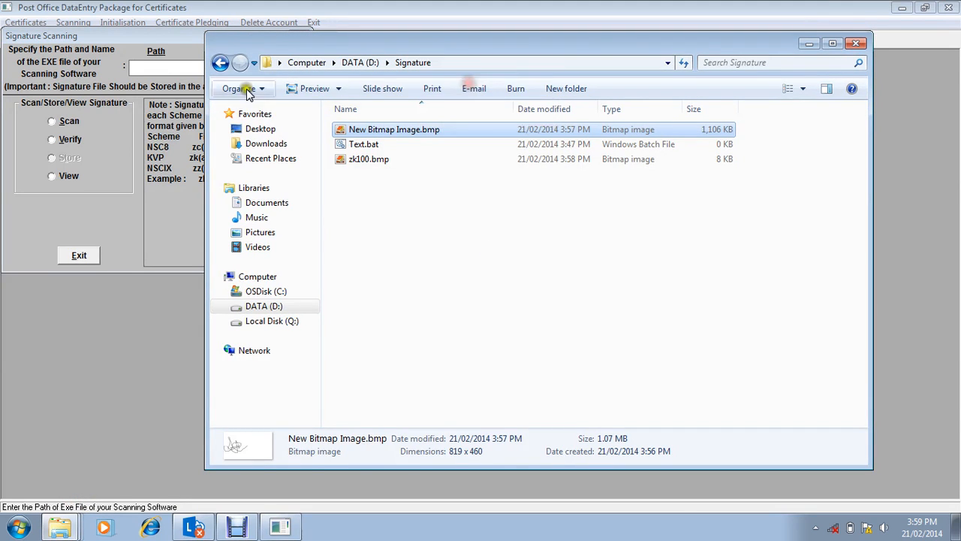
pyautogui.click(197, 69)
pyautogui.hotkey('ctrl', 'v')
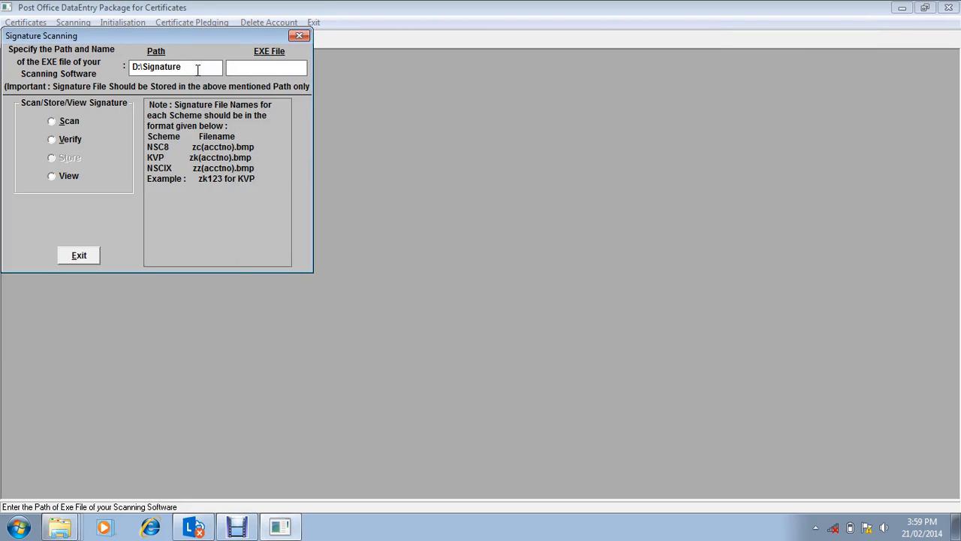
# Step: Set the scanning software's EXE file name to Text.Bat
pyautogui.press('Tab')
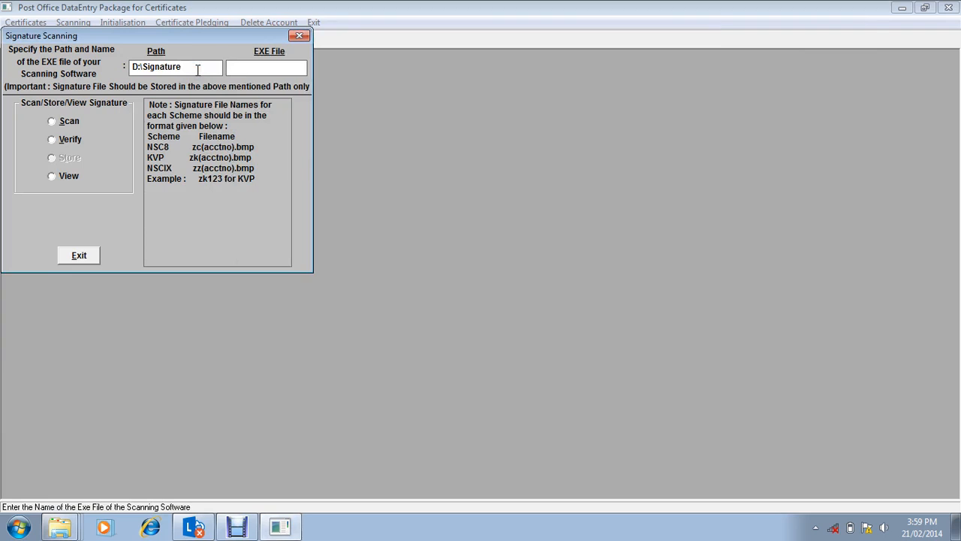
pyautogui.write('Text')
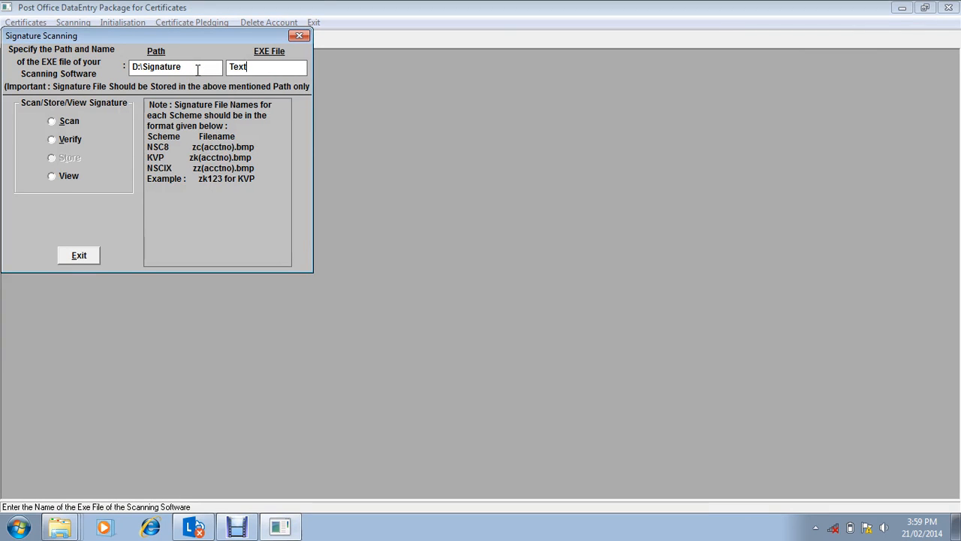
pyautogui.write('.Bat')
# Step: Run the Scan, Verify and Store operations in sequence to store the prepared signature file
pyautogui.click(50, 120)
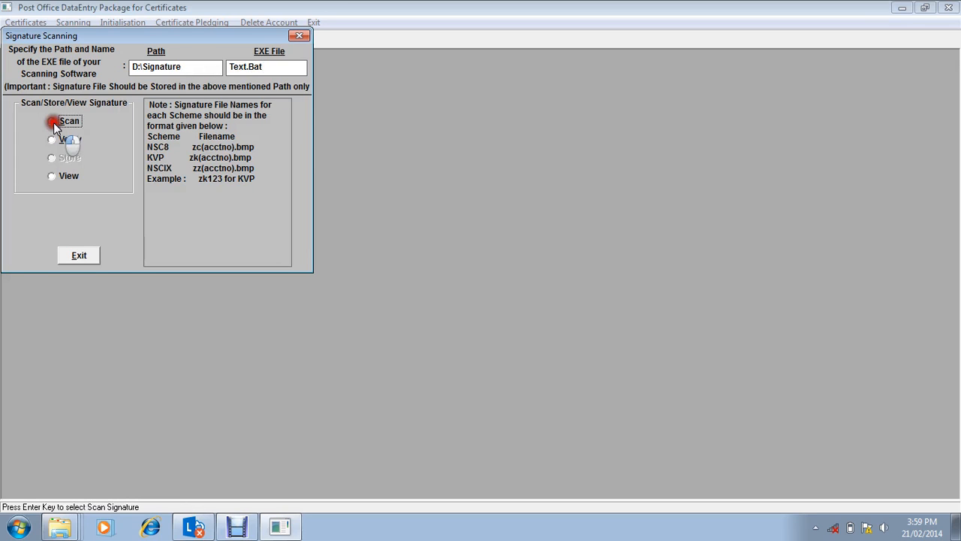
pyautogui.click(52, 139)
pyautogui.click(53, 158)
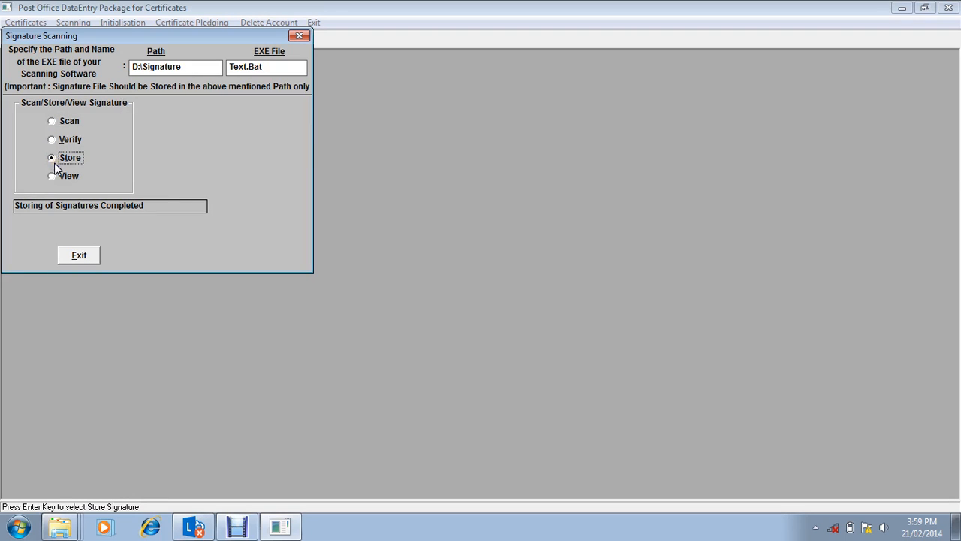
# Step: View the stored signature for the KVP scheme by entering the account number, and exit the Signature Scanning dialog
pyautogui.click(55, 176)
pyautogui.press('Return')
pyautogui.press('Down')
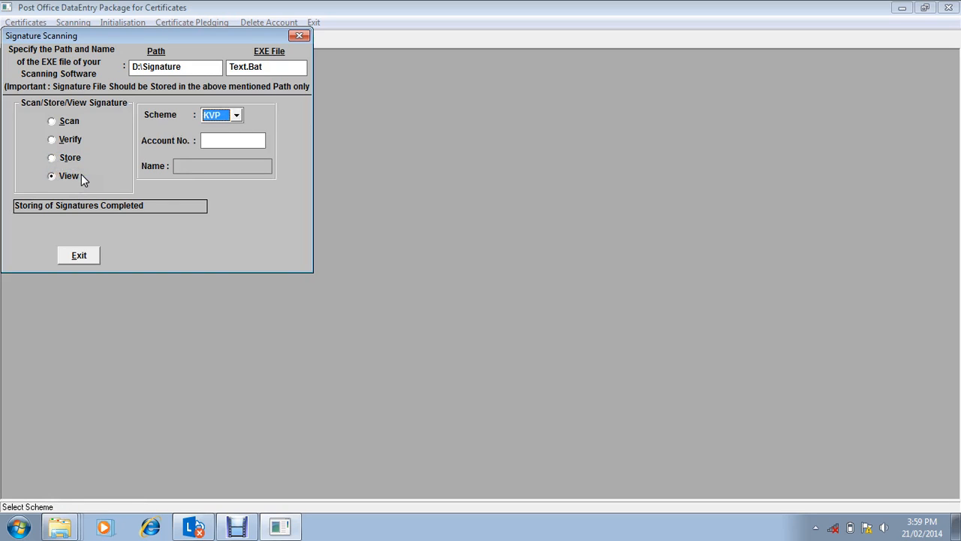
pyautogui.press('Return')
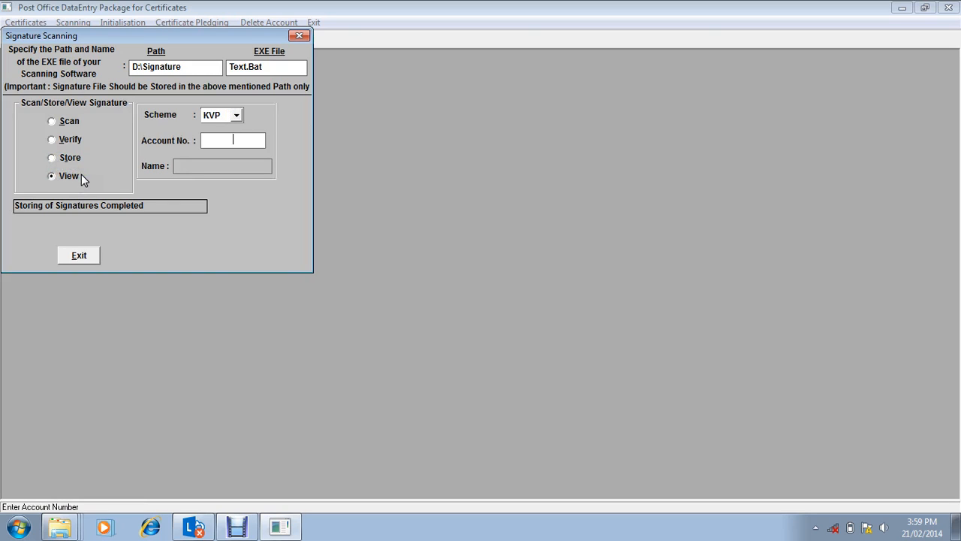
pyautogui.write('100')
pyautogui.press('Return')
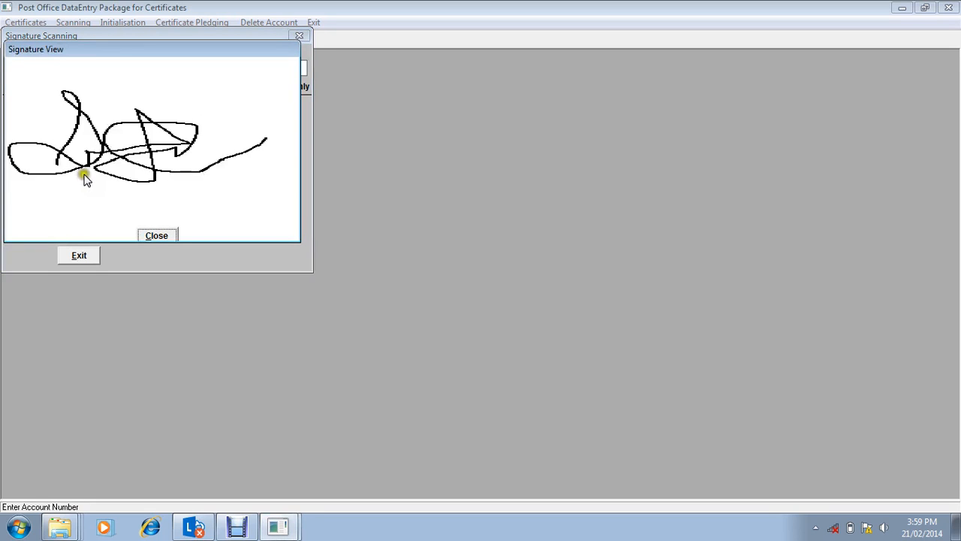
pyautogui.click(157, 235)
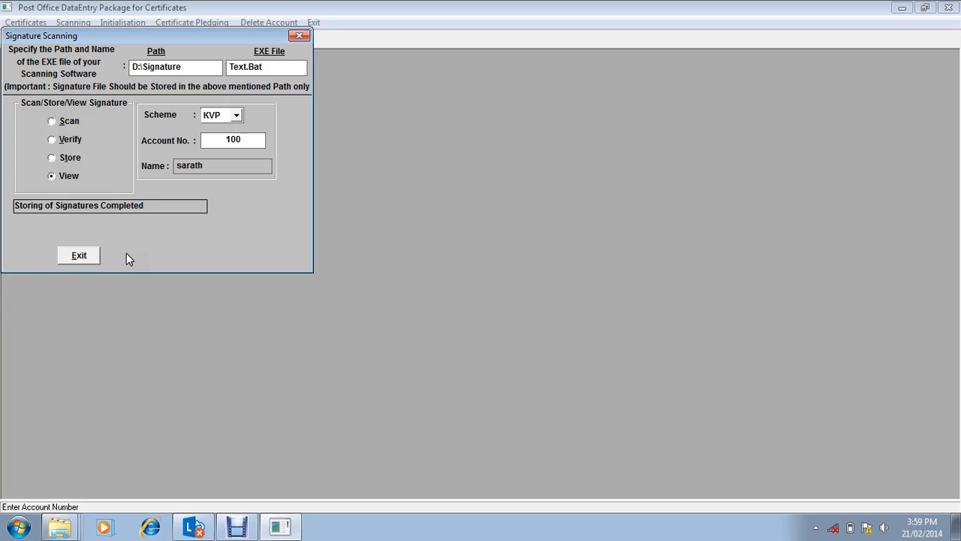
pyautogui.click(94, 256)
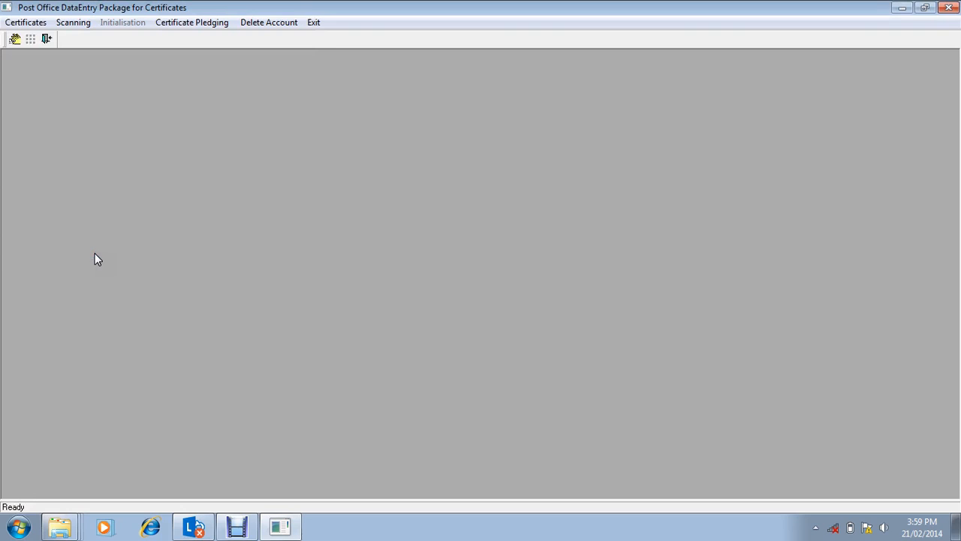
# Step: Open the Certificate Pledge/Release screen, choose the KVP scheme, enter the registration number and set the type of pledge/release to Partial
pyautogui.click(207, 23)
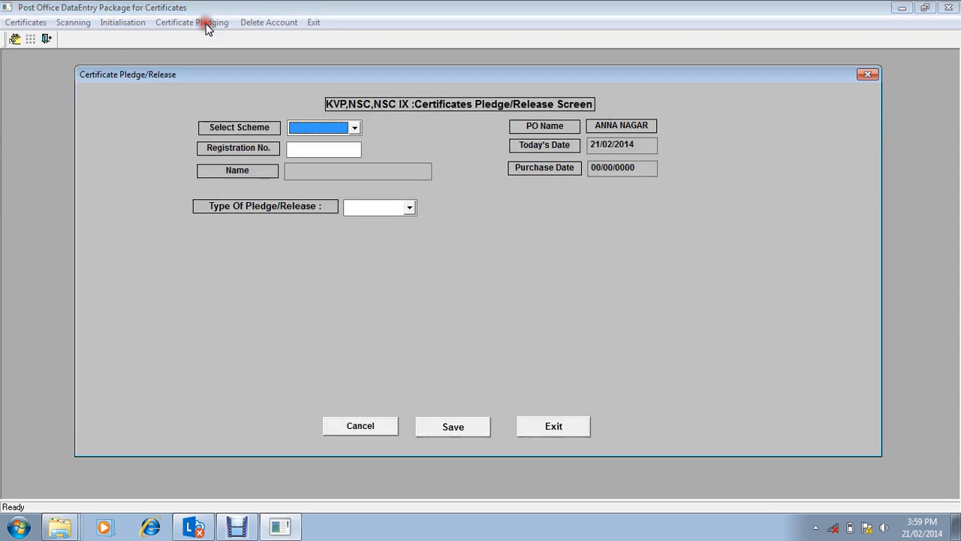
pyautogui.click(328, 132)
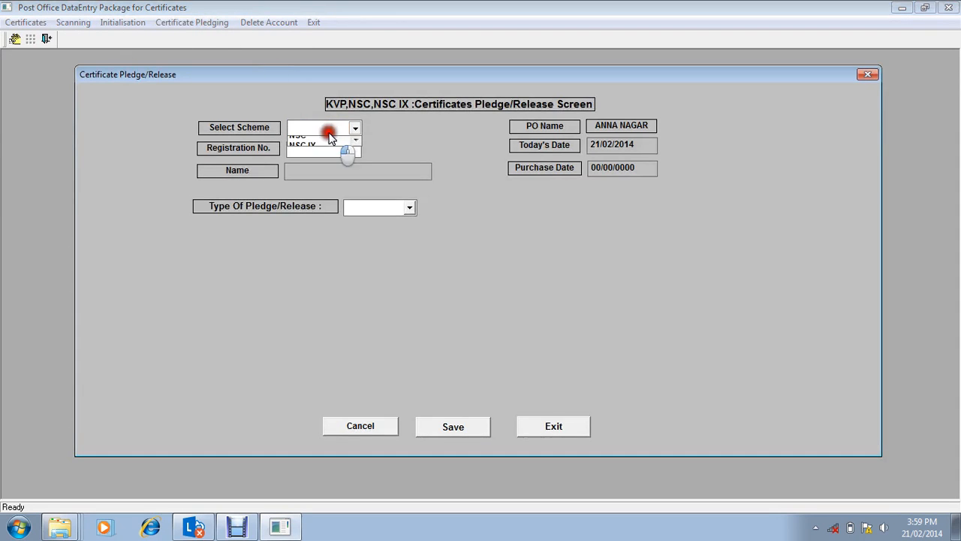
pyautogui.click(322, 142)
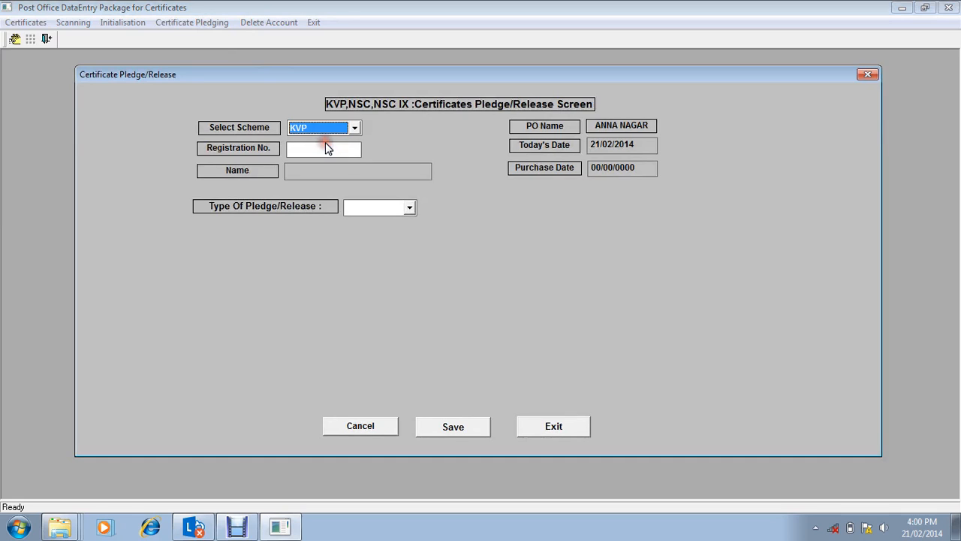
pyautogui.click(326, 151)
pyautogui.write('100')
pyautogui.press('Tab')
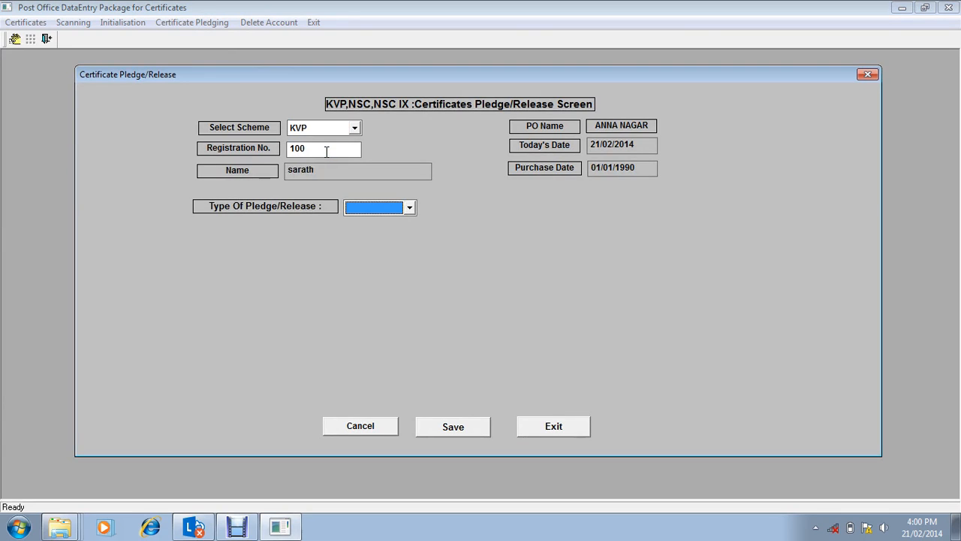
pyautogui.press('Tab')
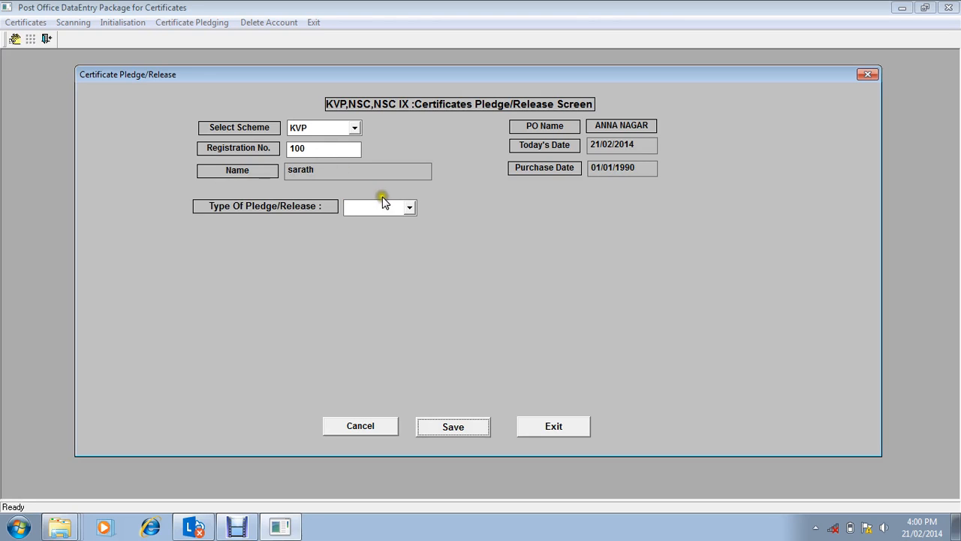
pyautogui.click(410, 207)
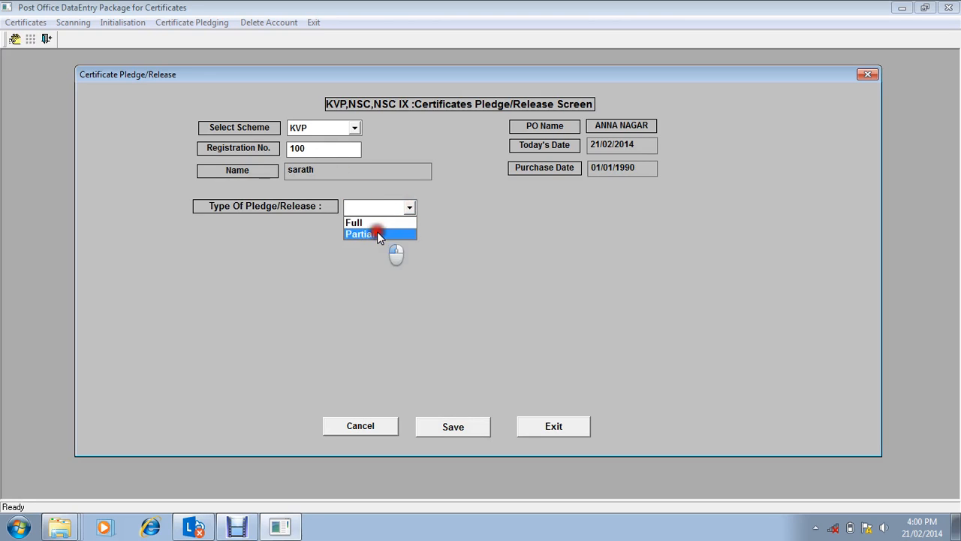
pyautogui.click(377, 235)
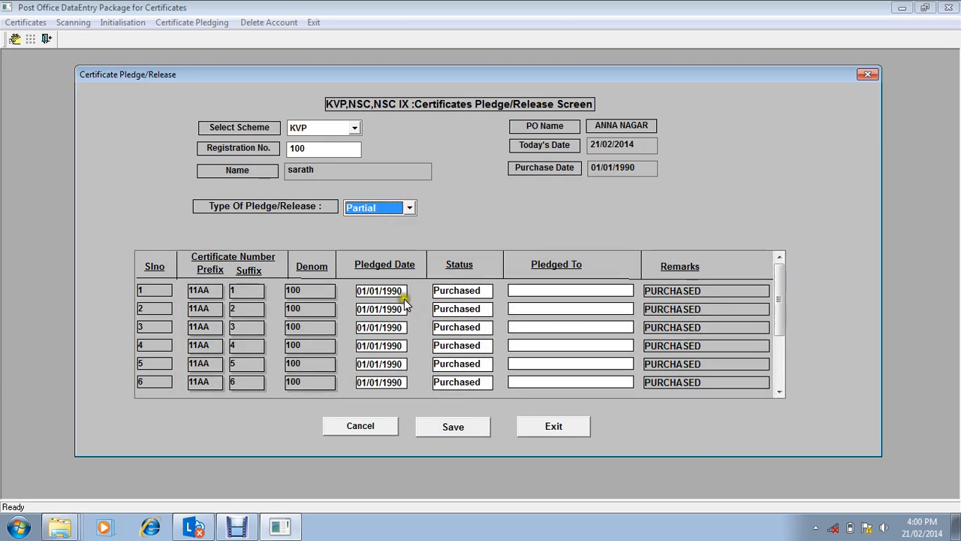
# Step: Set the status of the first certificate in the list to Pledge
pyautogui.click(530, 292)
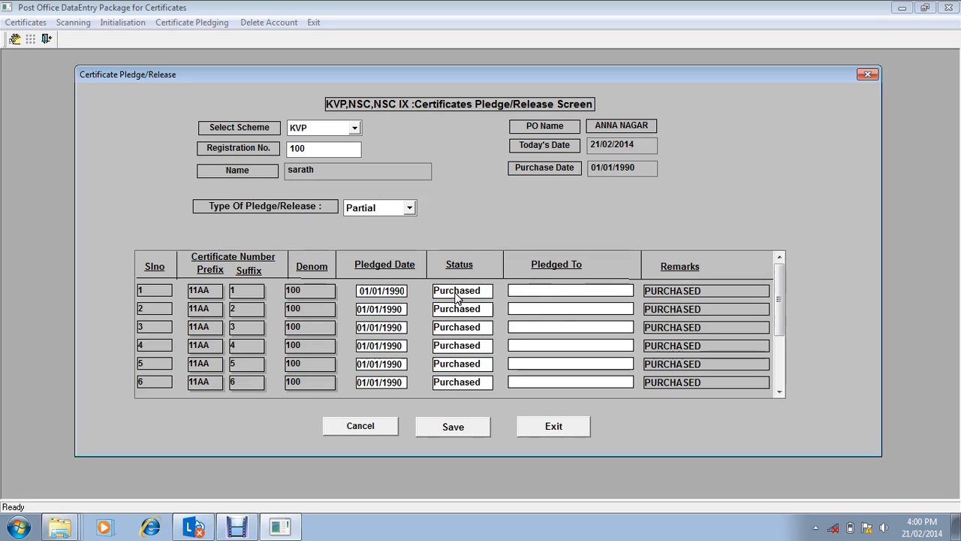
pyautogui.click(457, 296)
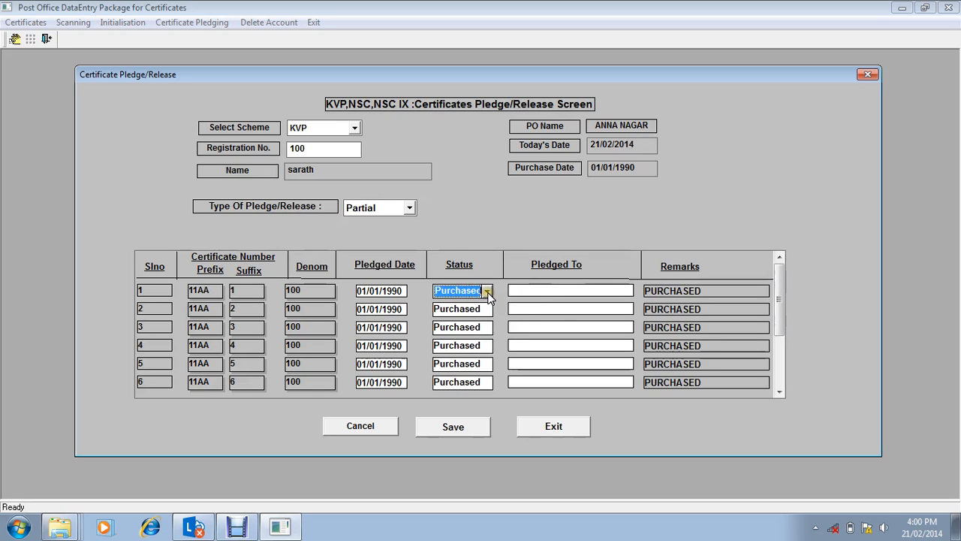
pyautogui.click(487, 292)
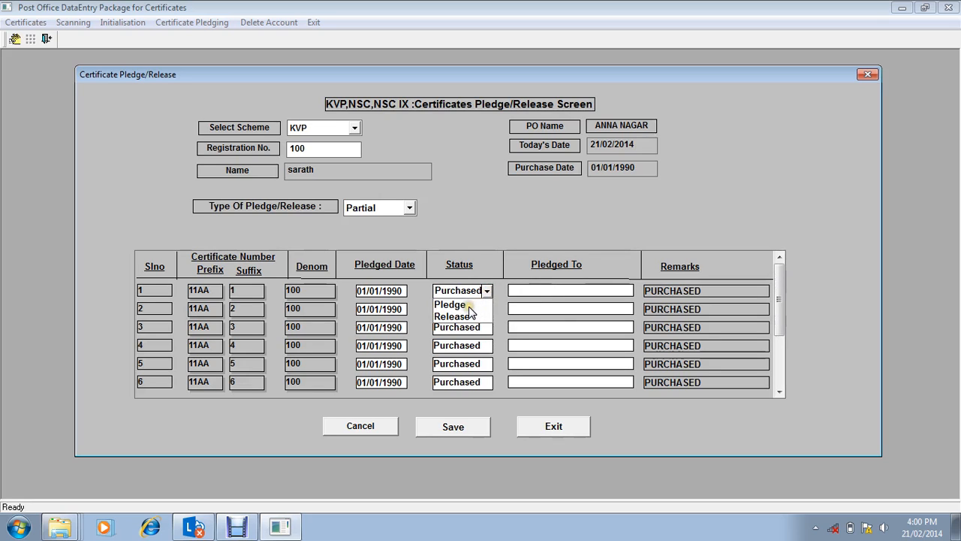
pyautogui.click(471, 304)
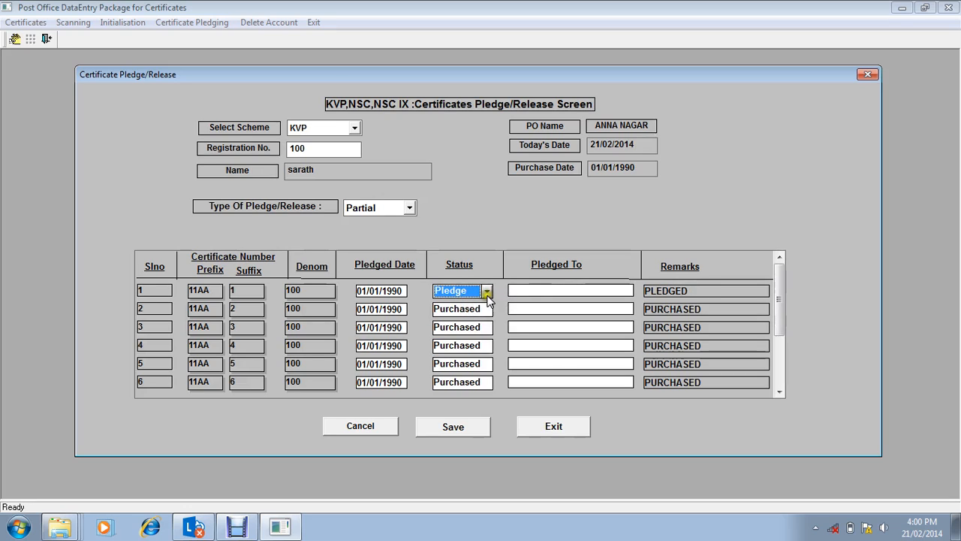
pyautogui.click(486, 292)
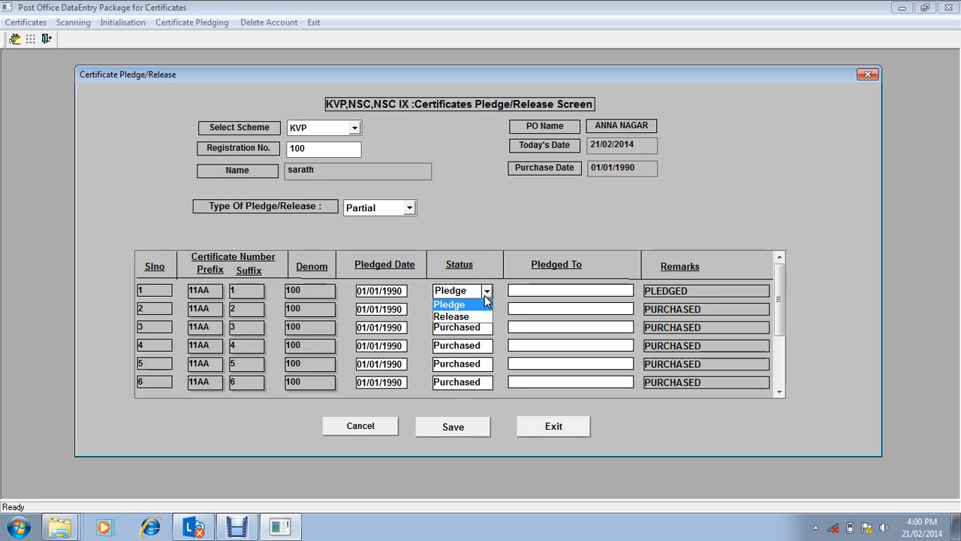
pyautogui.click(485, 301)
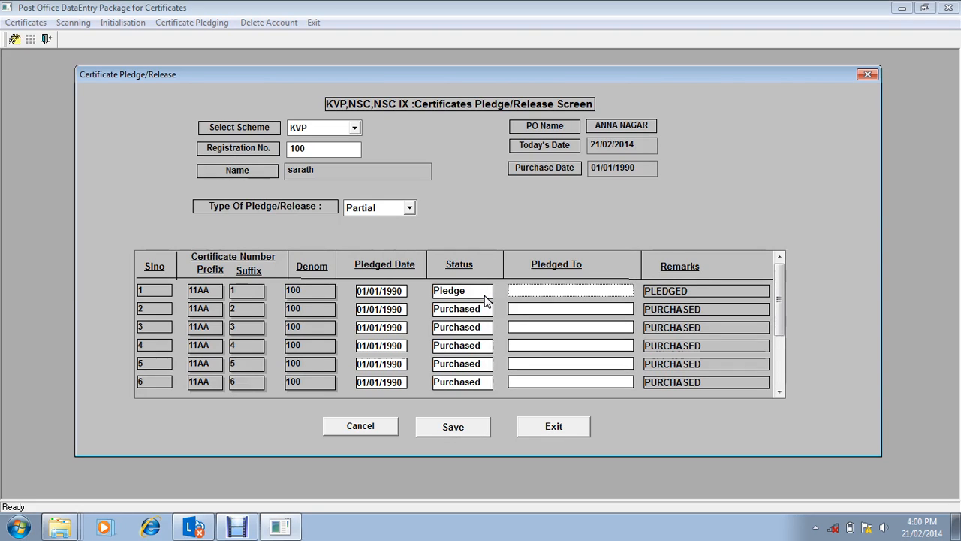
# Step: Enter the pledgee's full name in Pledged To for the first certificate, save the pledge, and exit the Certificate Pledge/Release screen
pyautogui.moveTo(774, 291); pyautogui.dragTo(777, 338)
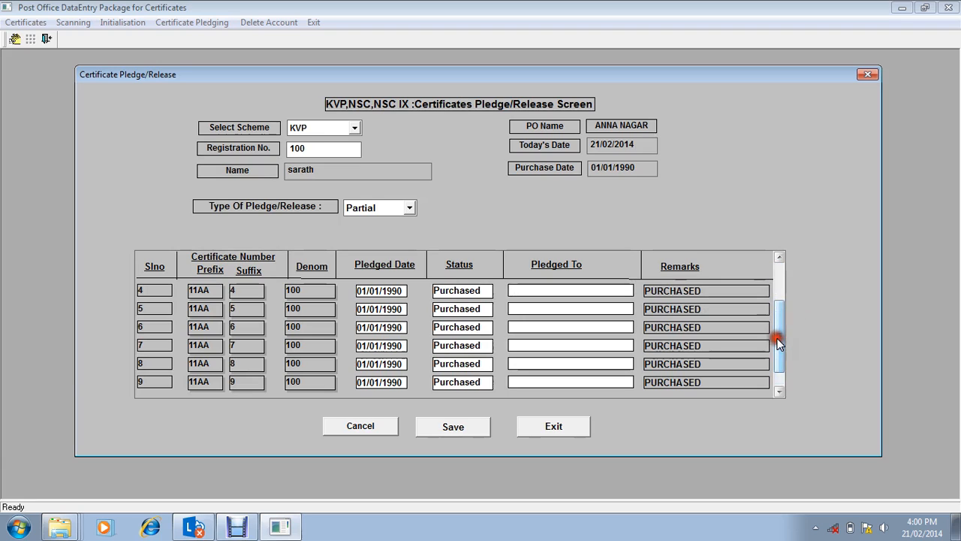
pyautogui.click(449, 433)
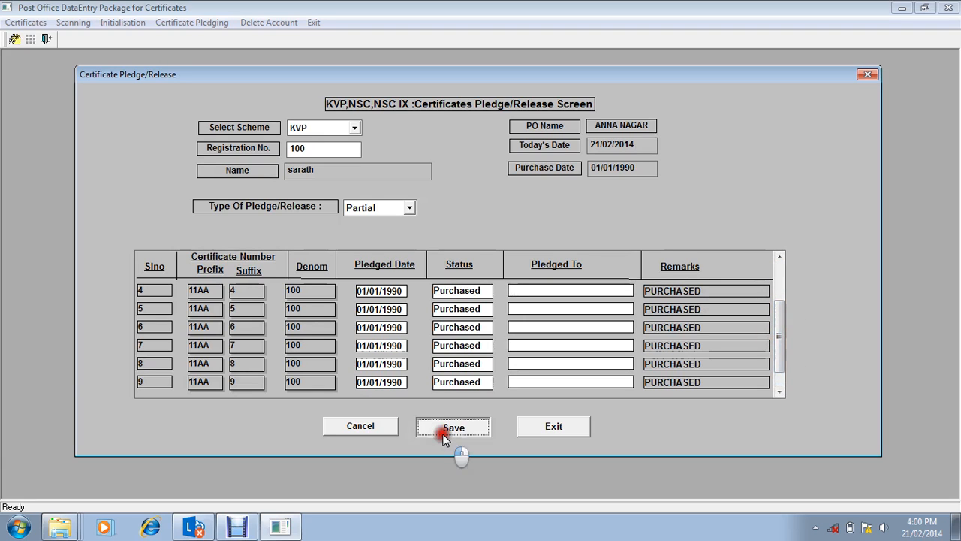
pyautogui.click(517, 314)
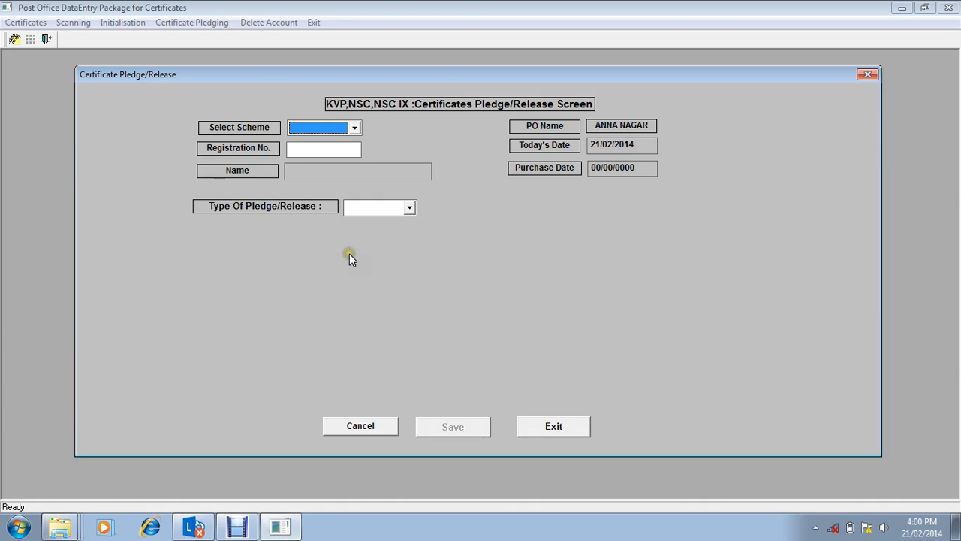
pyautogui.click(552, 426)
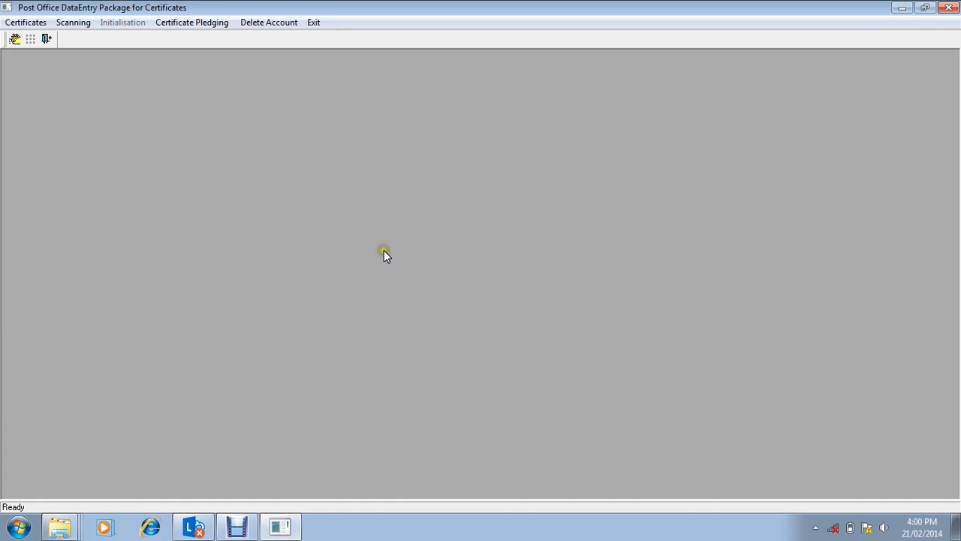
# Step: Open the certificate deletion screen, choose the KVP scheme, and exit without deleting anything
pyautogui.click(262, 24)
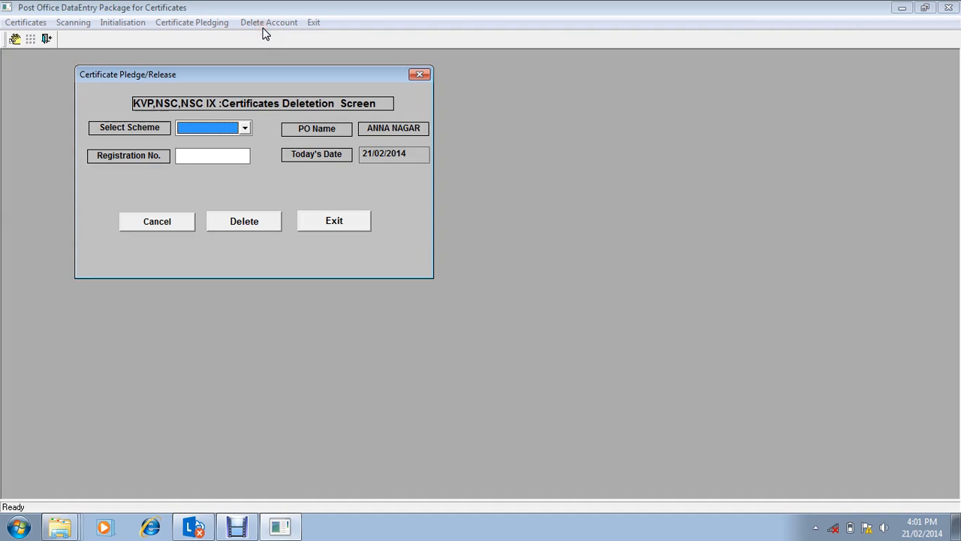
pyautogui.click(245, 128)
pyautogui.click(231, 143)
pyautogui.click(219, 157)
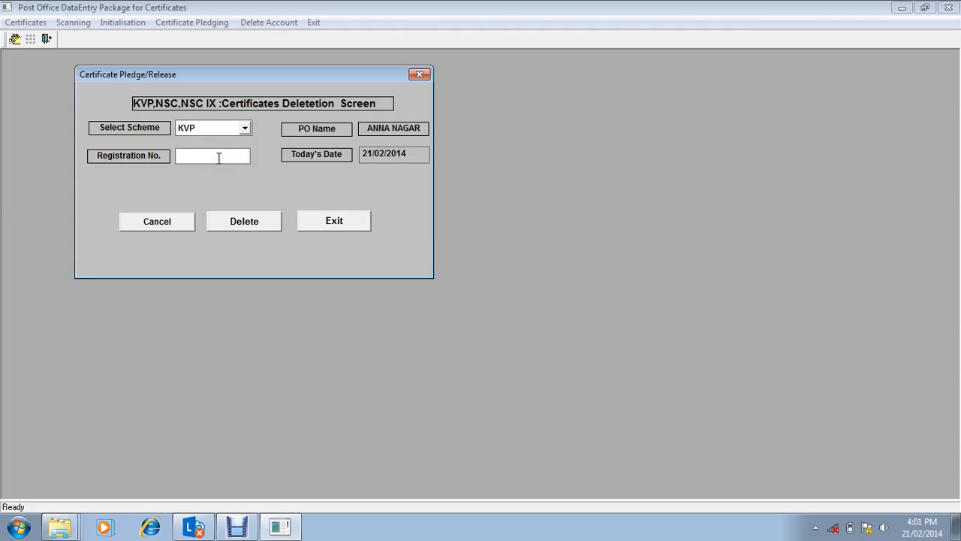
pyautogui.click(350, 218)
pyautogui.click(356, 224)
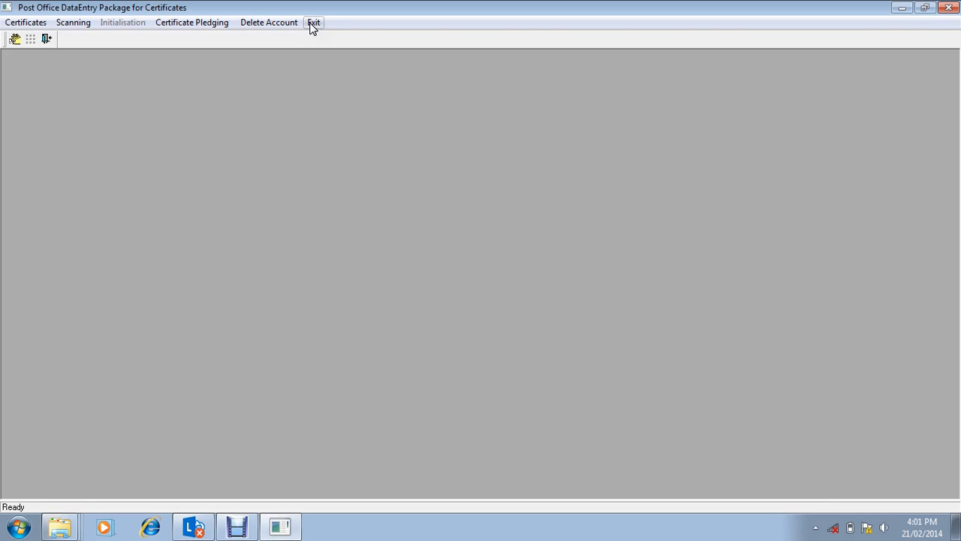
# Step: Exit the certificates package and launch SB DISC from the MDE Manual Data Entry Module programs
pyautogui.click(313, 23)
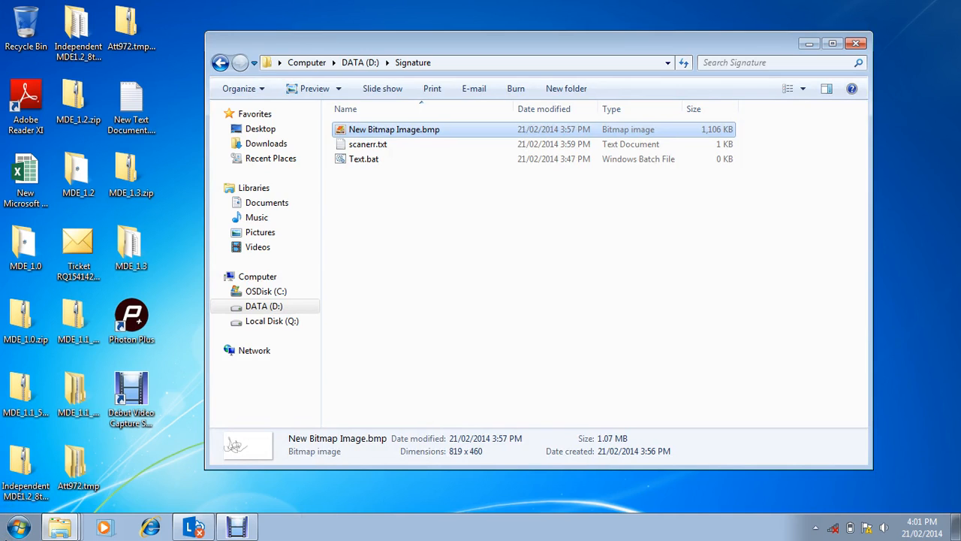
pyautogui.click(10, 530)
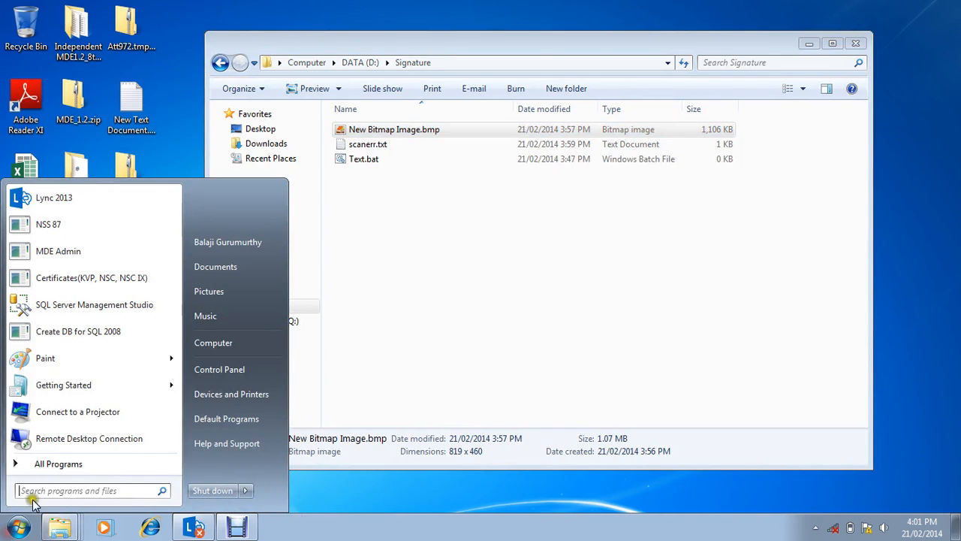
pyautogui.click(75, 464)
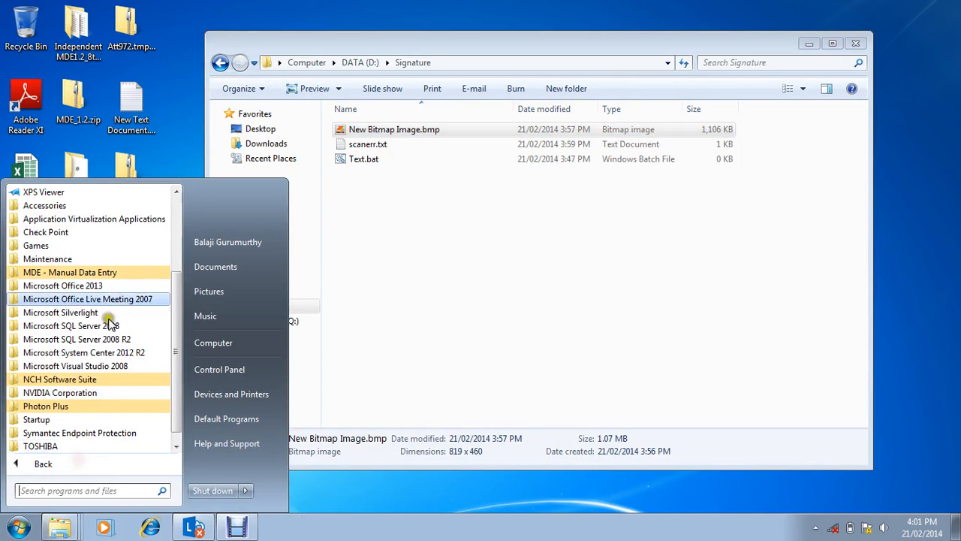
pyautogui.click(113, 275)
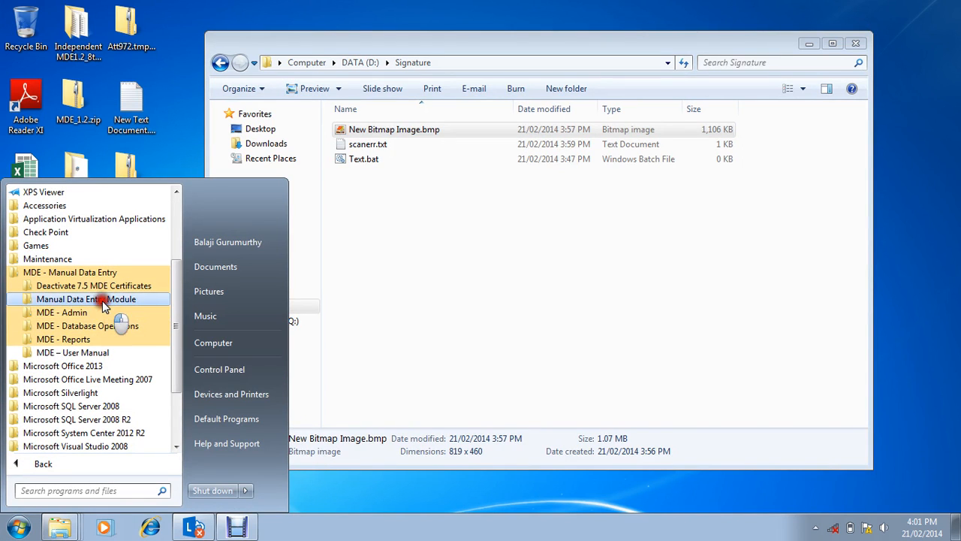
pyautogui.click(103, 300)
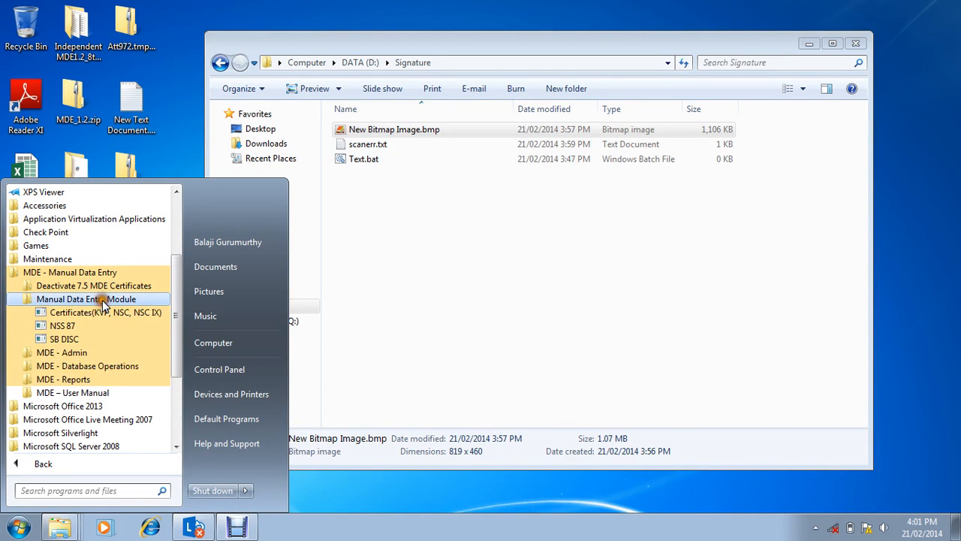
pyautogui.click(64, 339)
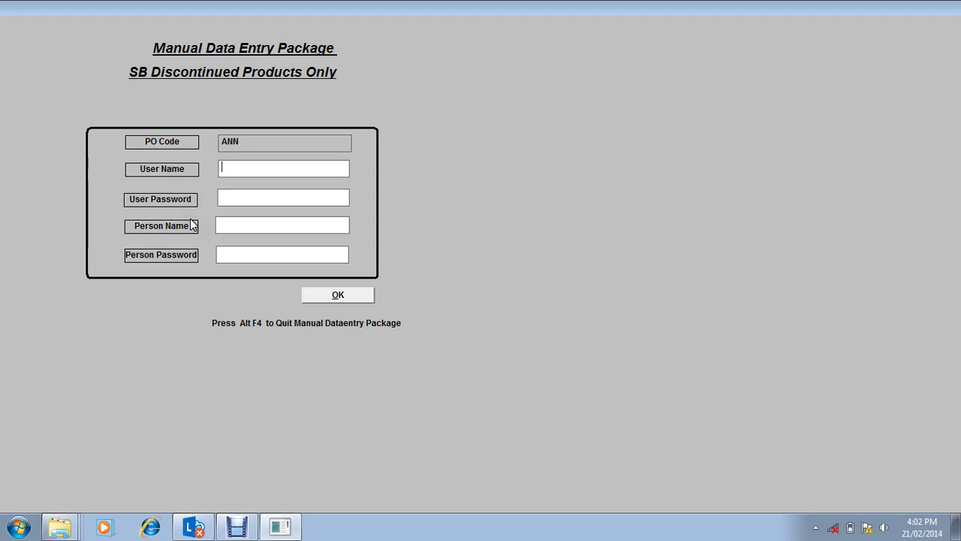
# Step: Enter counter as the user name and fill in the user password on the login screen
pyautogui.write('counter')
pyautogui.press('Tab')
pyautogui.write('********')
# Step: Enter vendor1 as the person name, fill in the person password, and log in to the SB Discontinued Products package
pyautogui.press('Tab')
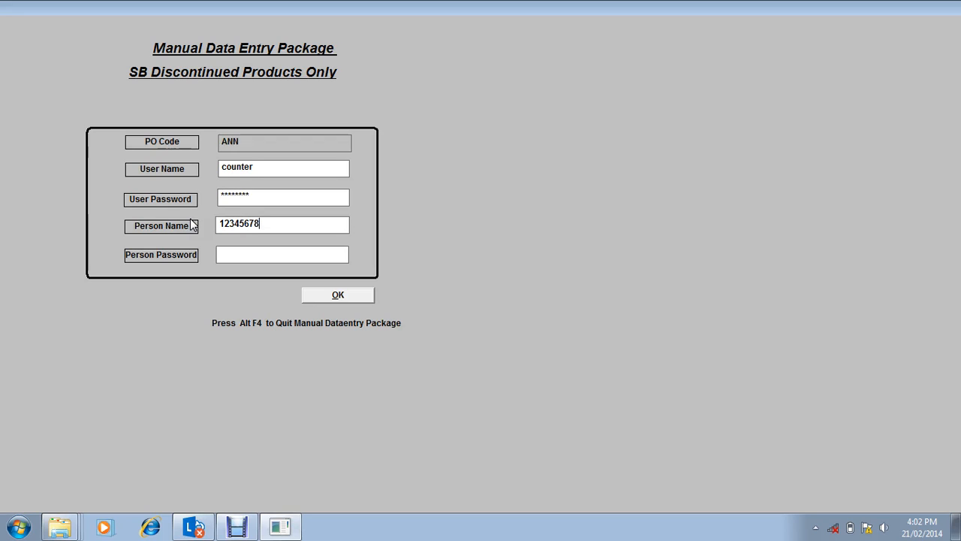
pyautogui.write('ven')
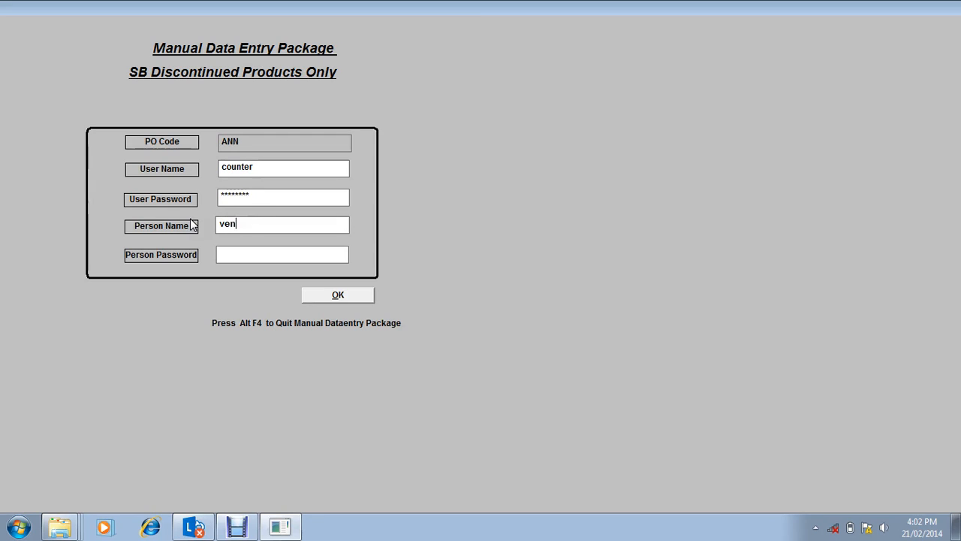
pyautogui.write('dor123')
pyautogui.press('BackSpace')
pyautogui.press('BackSpace')
pyautogui.write('********')
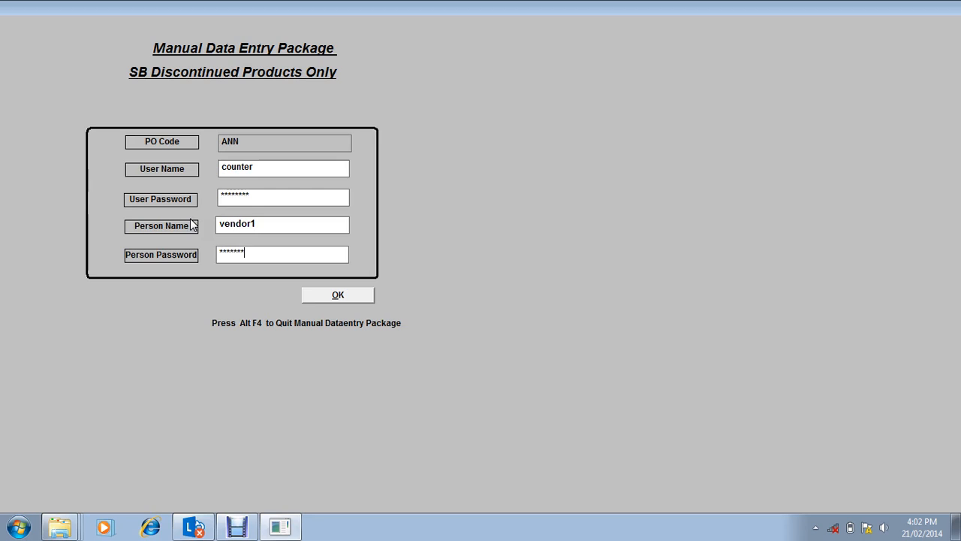
pyautogui.click(358, 296)
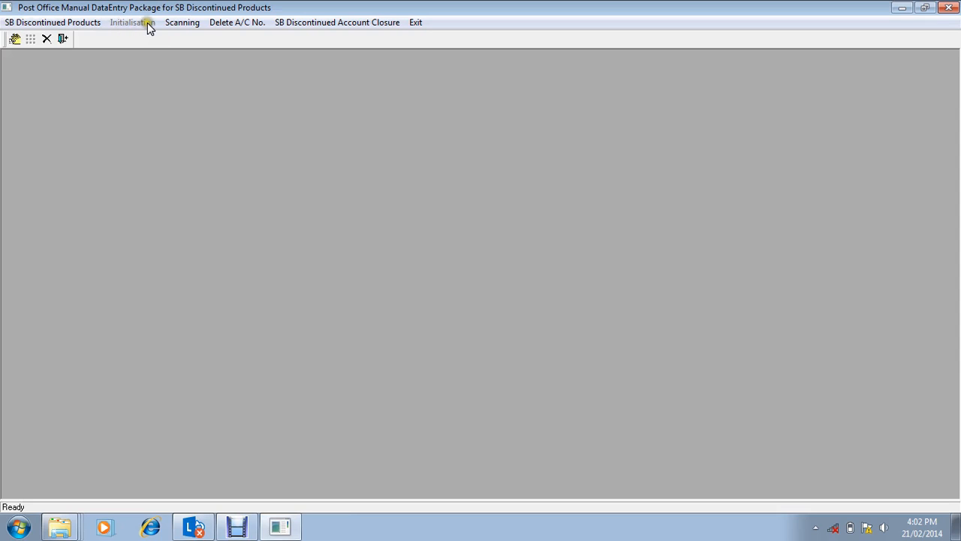
# Step: Open the SB Discontinued Products transactions and bring up the account opening form without PMI
pyautogui.click(214, 22)
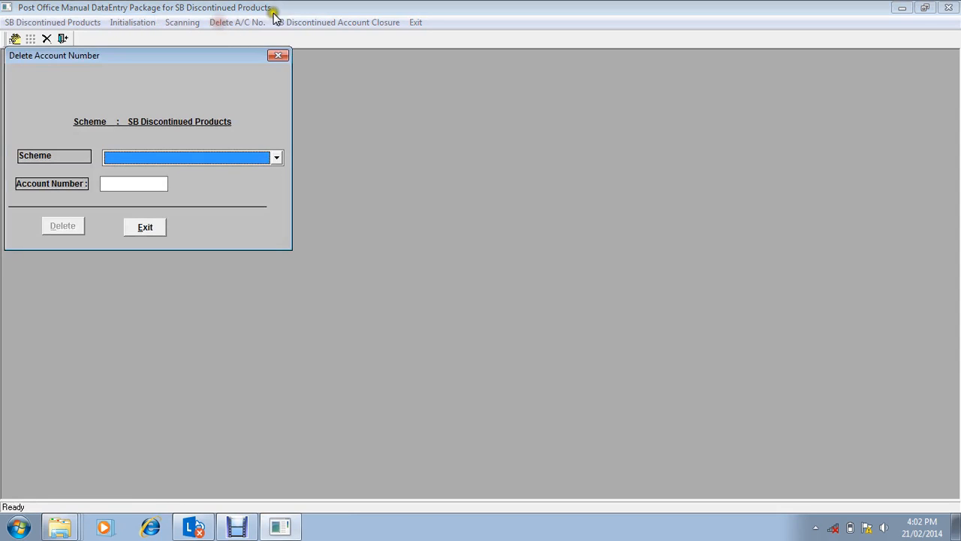
pyautogui.click(272, 54)
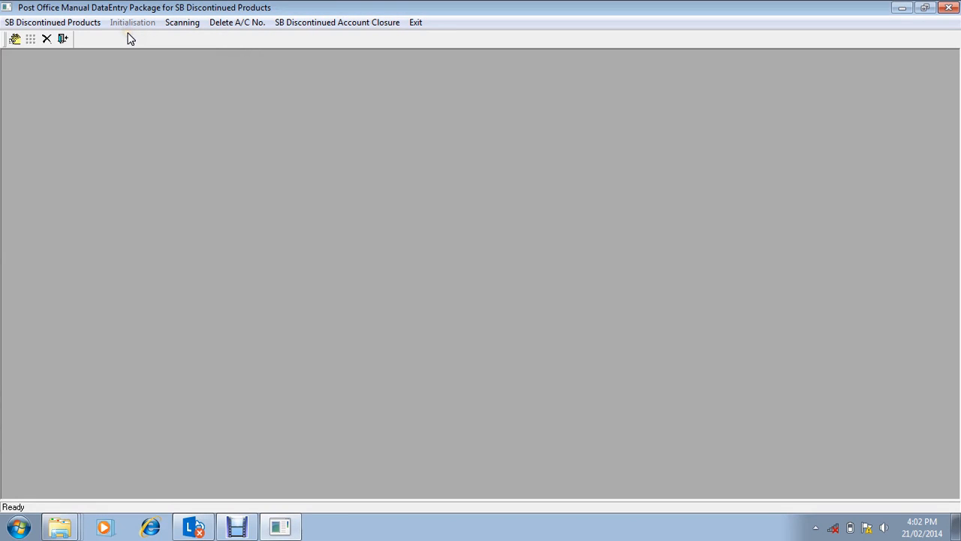
pyautogui.click(71, 22)
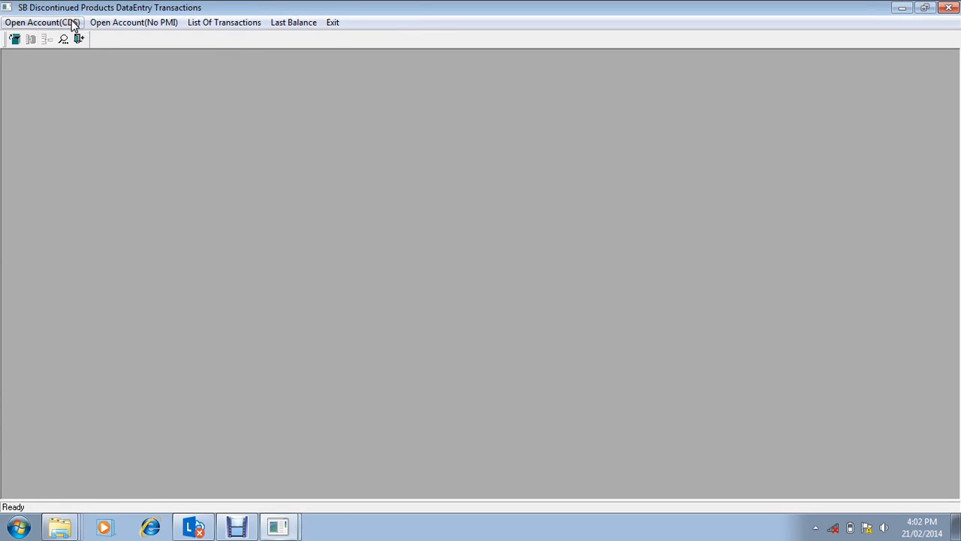
pyautogui.click(169, 24)
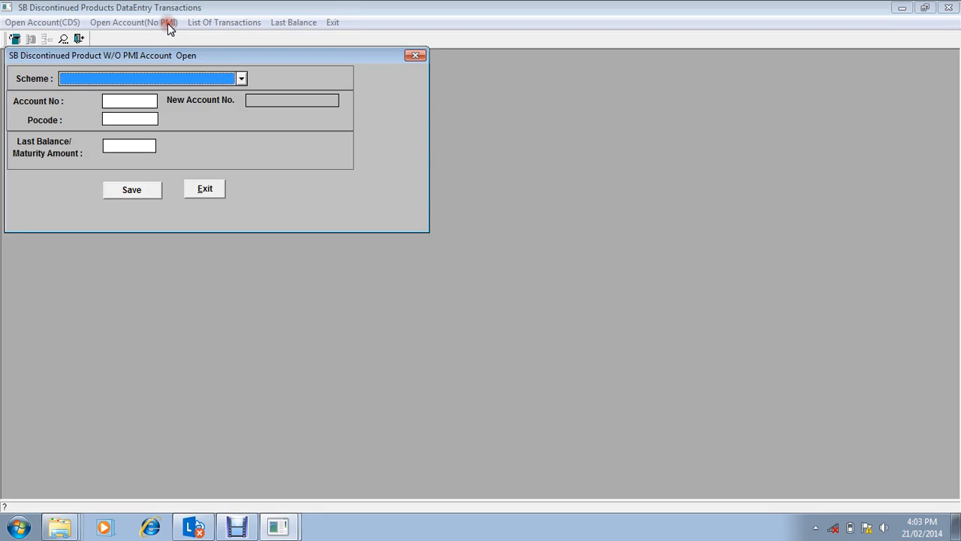
# Step: Set the scheme to Fixed Deposit and enter the account number, keeping the default post office code ANN
pyautogui.click(229, 79)
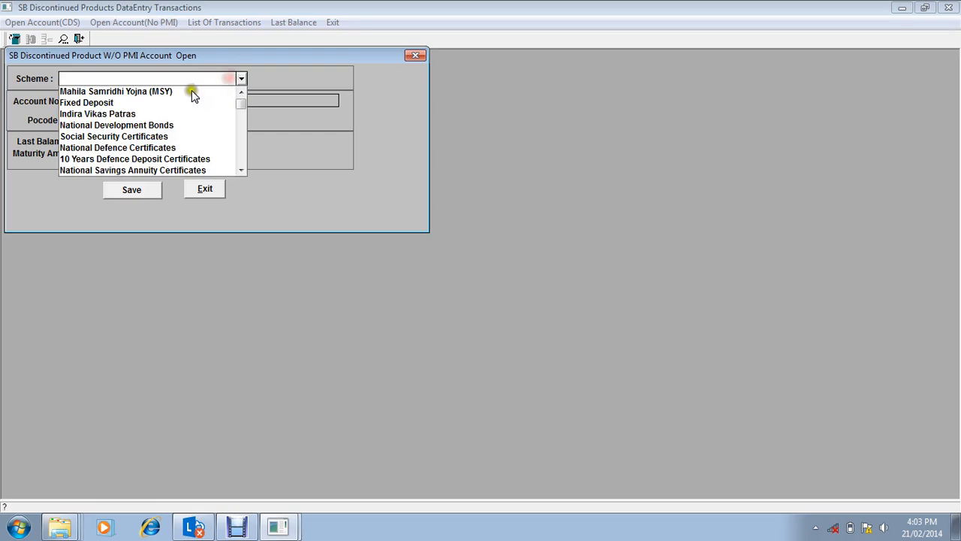
pyautogui.click(116, 103)
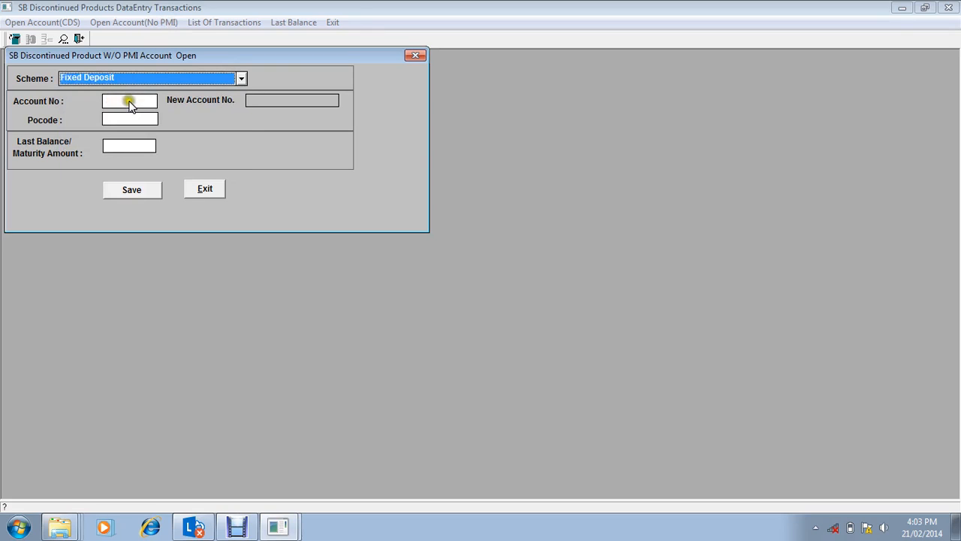
pyautogui.click(125, 100)
pyautogui.write('100')
pyautogui.press('Tab')
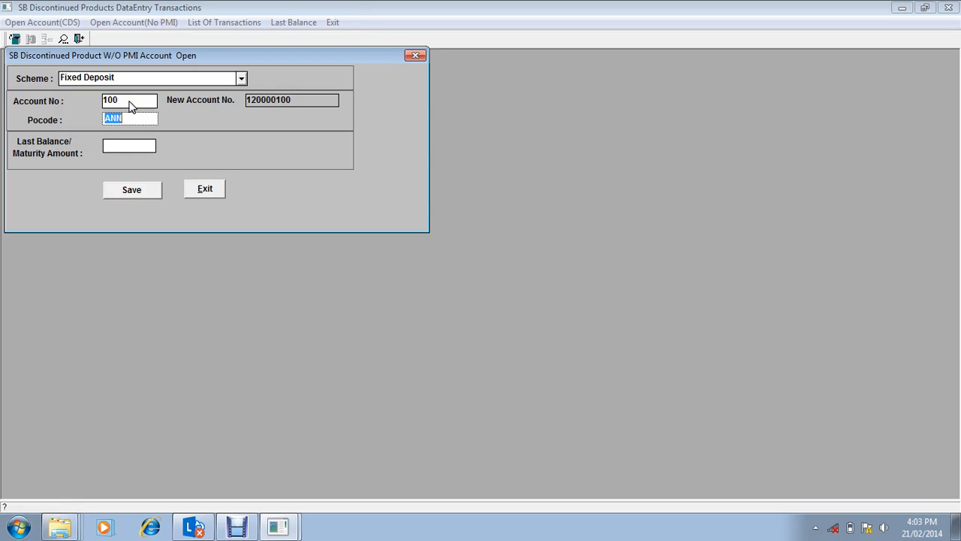
pyautogui.click(235, 80)
pyautogui.click(235, 80)
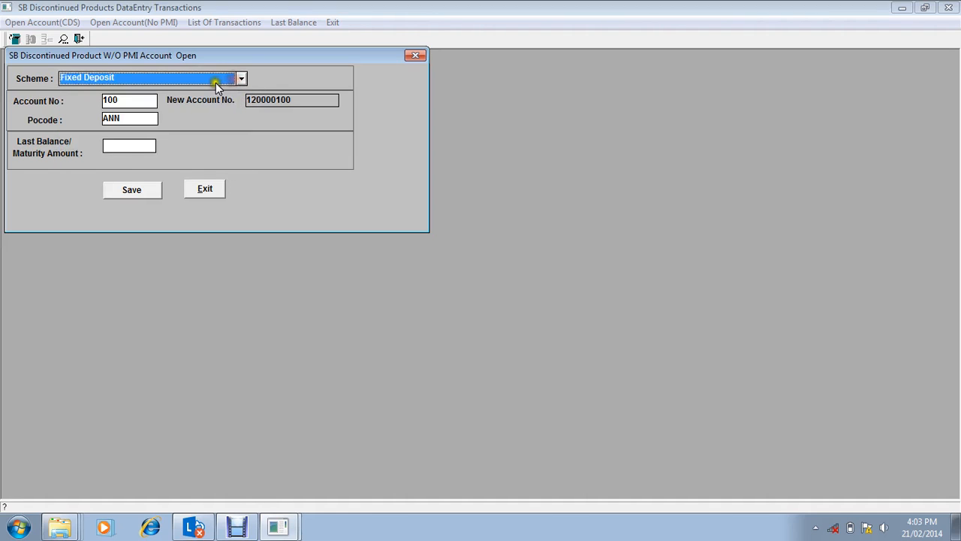
# Step: Enter a last balance/maturity amount of 1000 and save the Fixed Deposit account
pyautogui.click(132, 146)
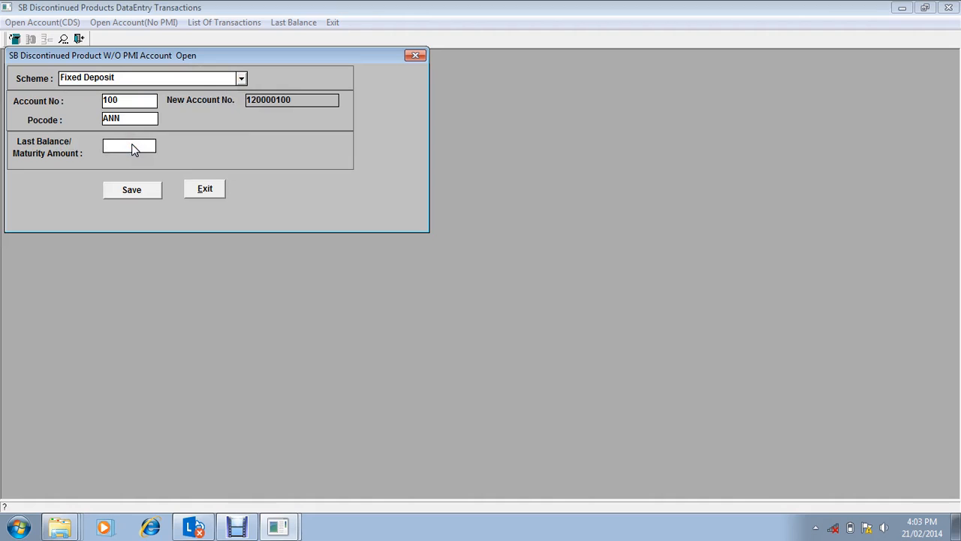
pyautogui.write('1000')
pyautogui.click(133, 188)
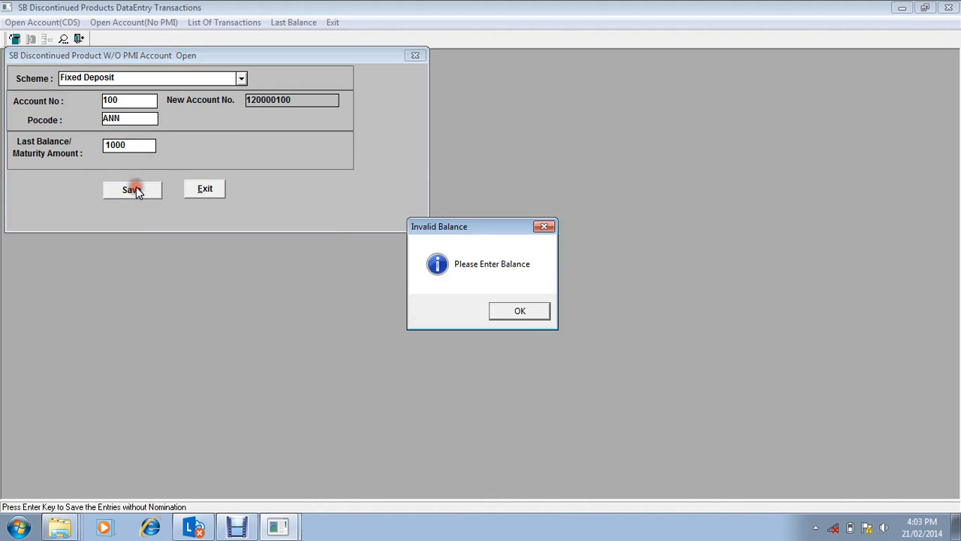
pyautogui.click(519, 312)
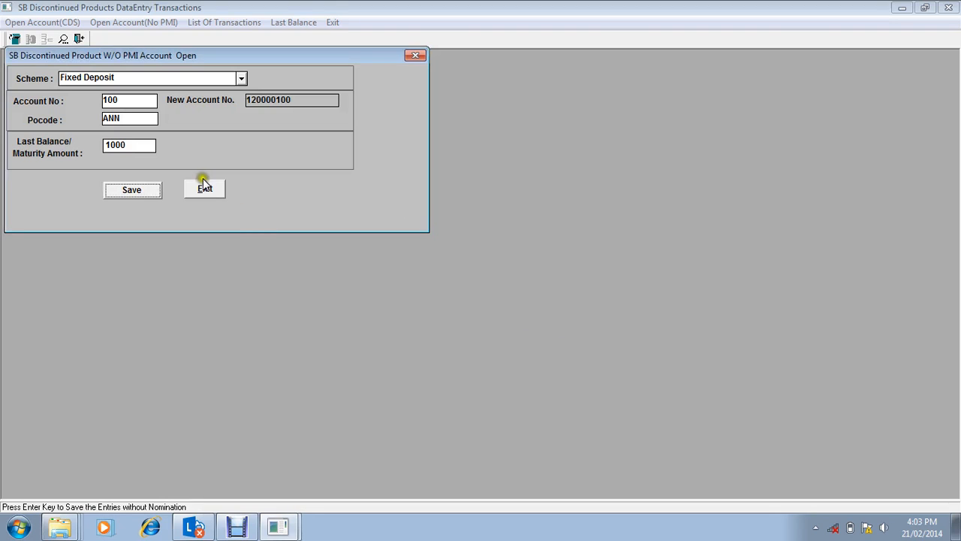
pyautogui.click(143, 146)
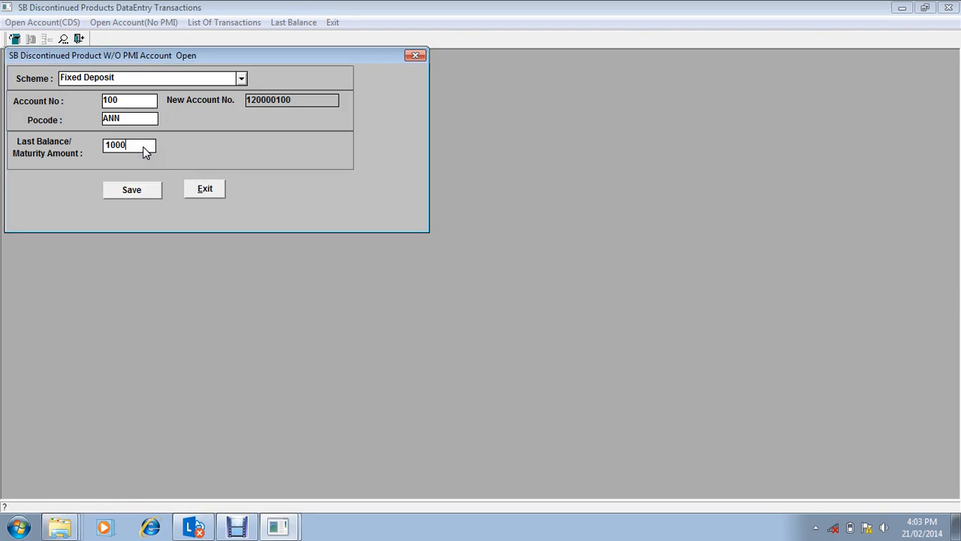
pyautogui.press('Return')
pyautogui.click(142, 187)
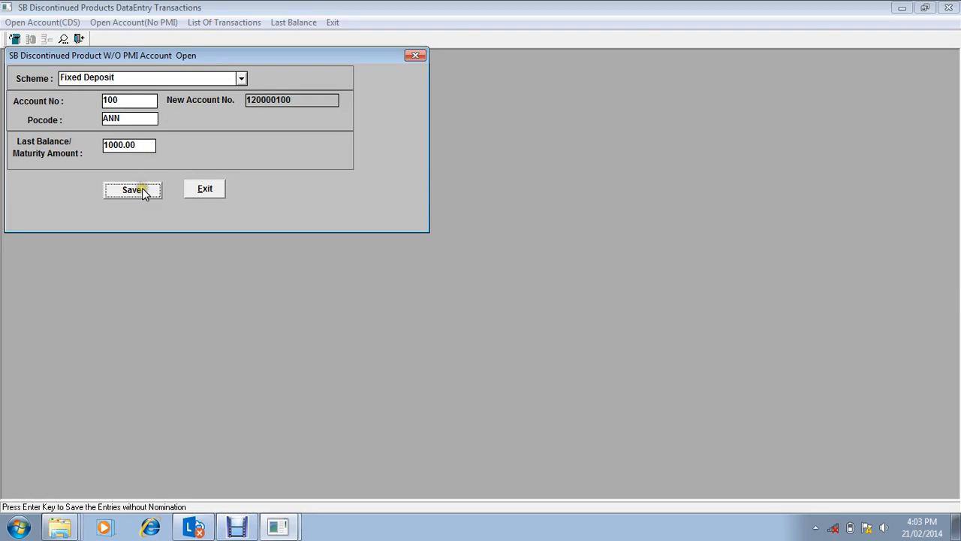
# Step: Set the scheme to Mahila Samridhi Yojna (MSY) and enter the account number
pyautogui.click(240, 80)
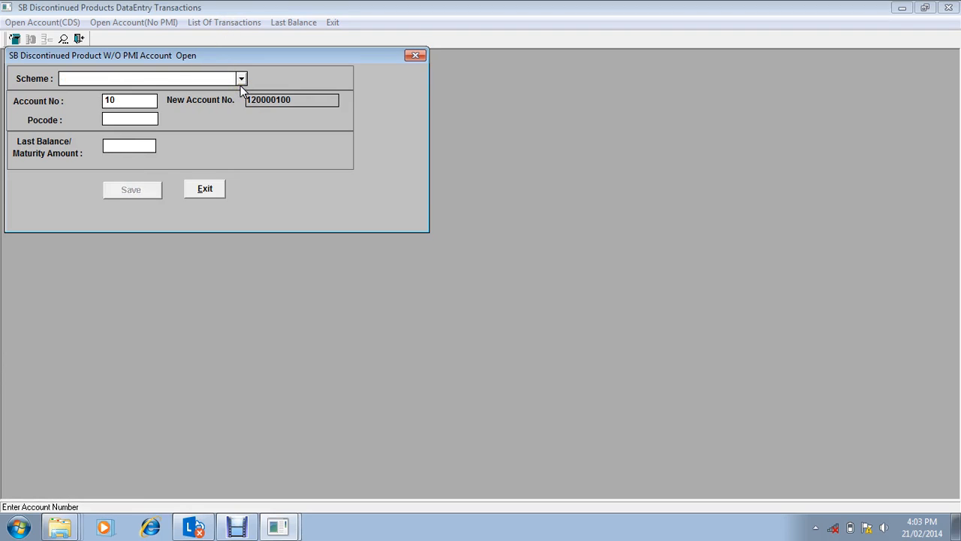
pyautogui.click(238, 80)
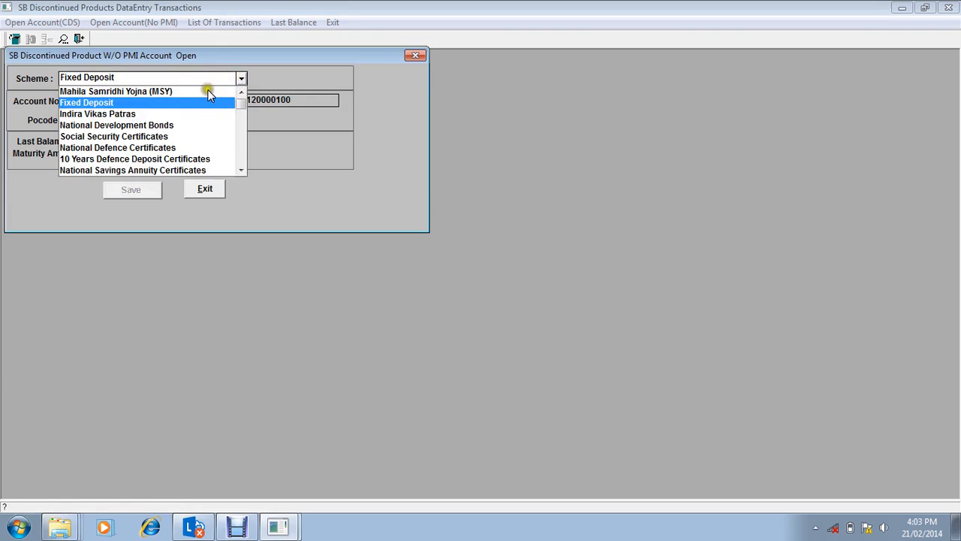
pyautogui.click(140, 91)
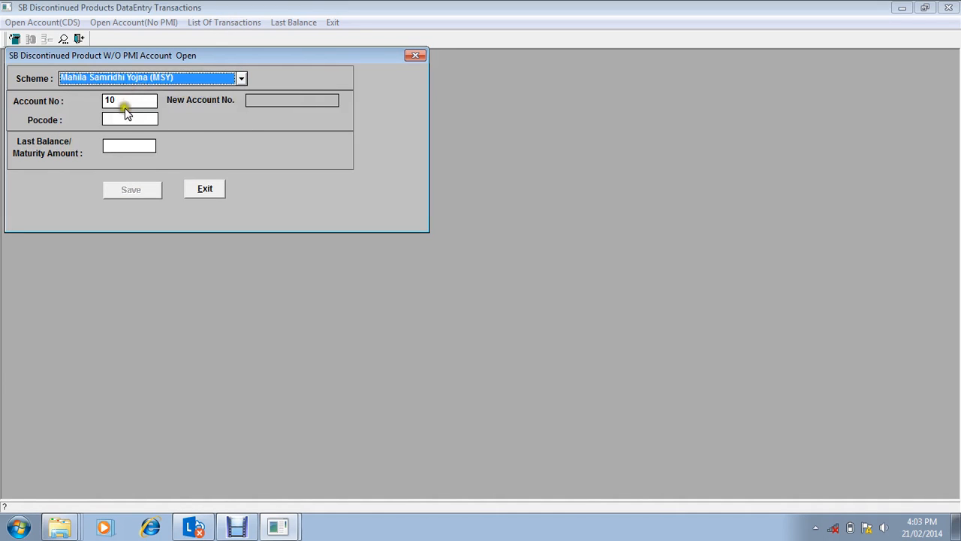
pyautogui.click(124, 105)
pyautogui.write('0')
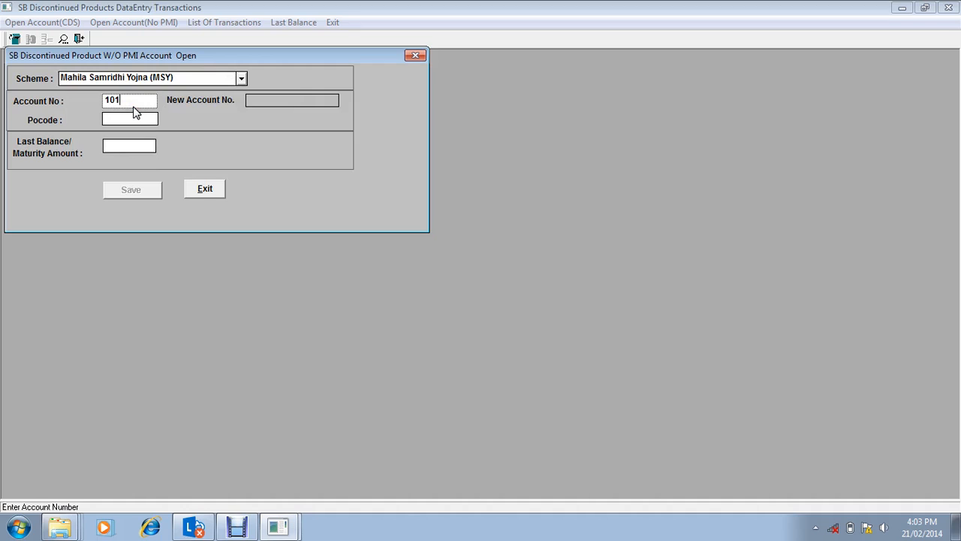
pyautogui.press('BackSpace')
pyautogui.write('0')
pyautogui.press('Tab')
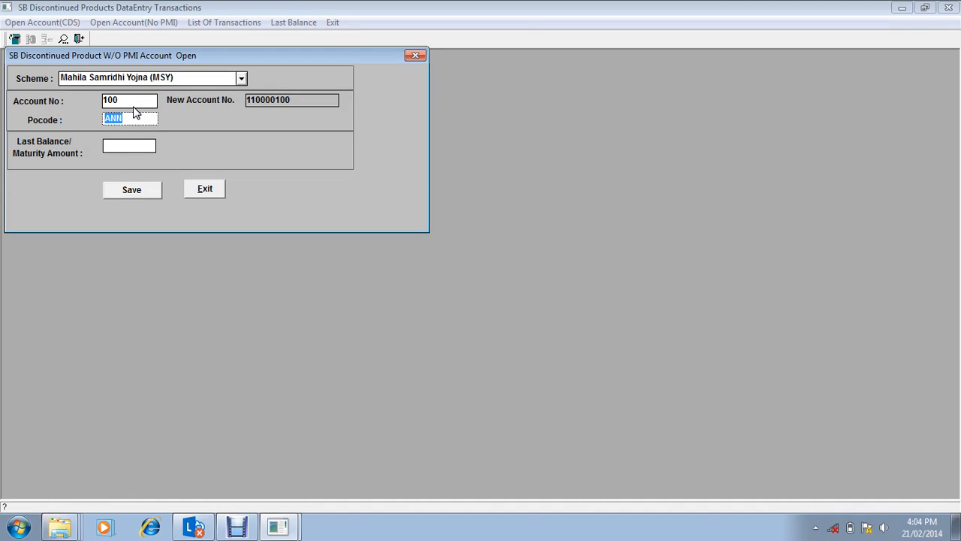
# Step: Keep post office code ANN, enter a last balance of 1000, save the MSY account and close the form
pyautogui.press('Tab')
pyautogui.write('1000')
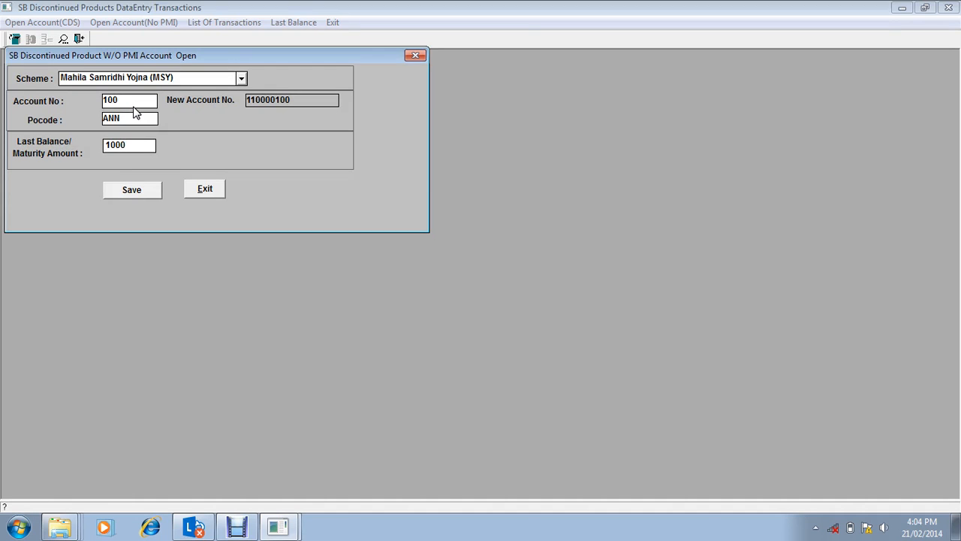
pyautogui.press('Tab')
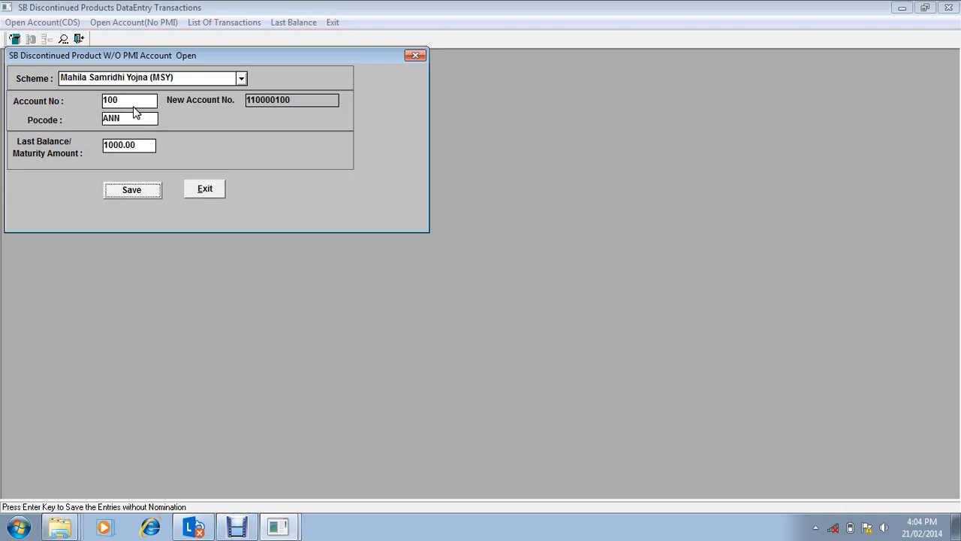
pyautogui.click(130, 193)
pyautogui.click(196, 189)
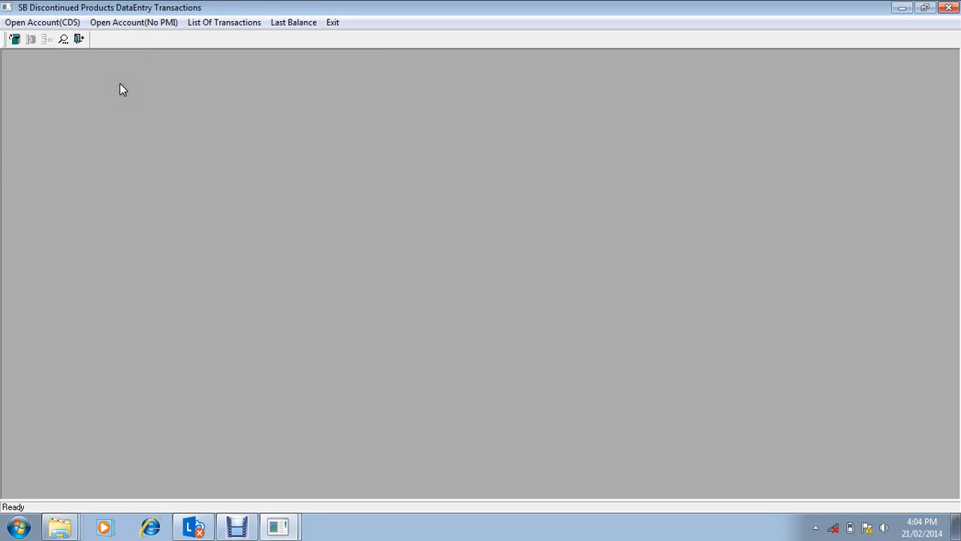
# Step: Start a Compulsory Deposit Scheme account with the account number, type Single and open date 01/01/1990
pyautogui.click(68, 23)
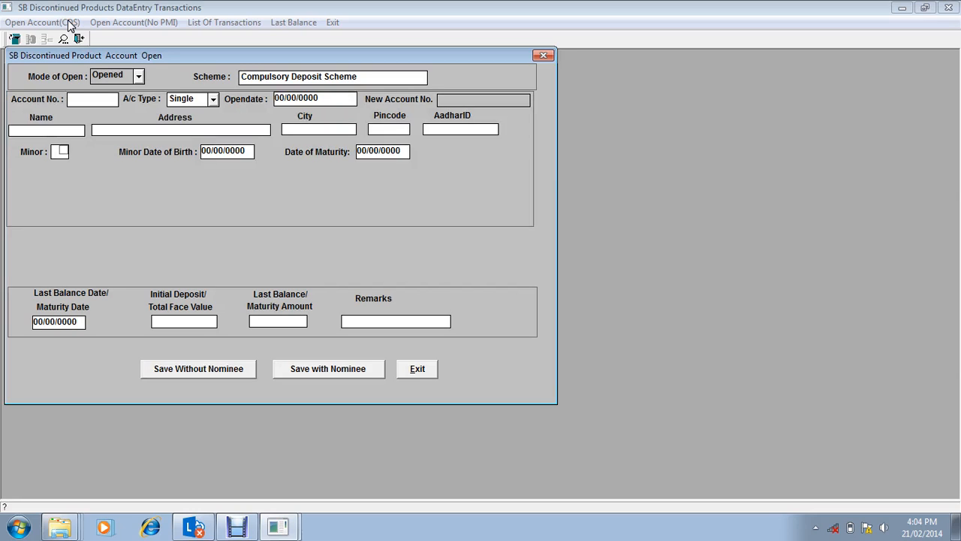
pyautogui.click(92, 103)
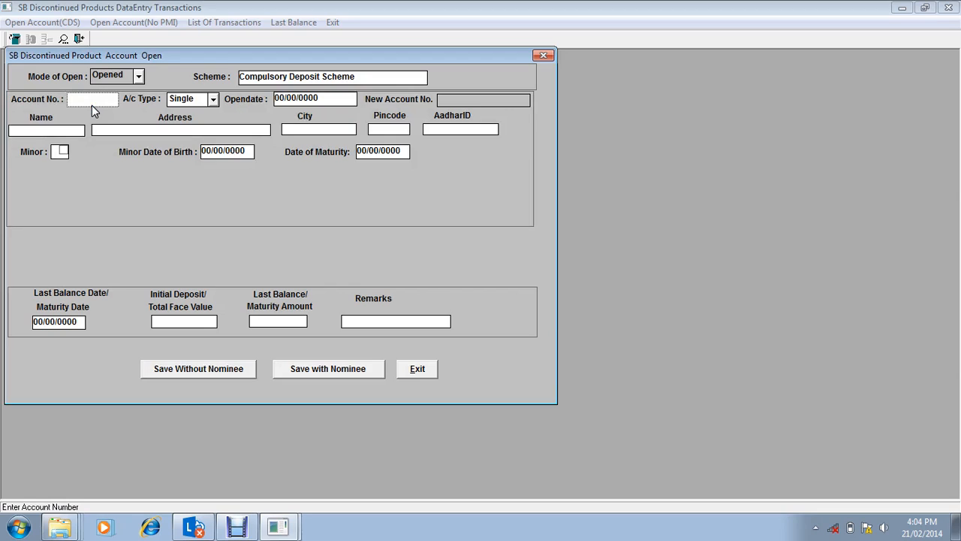
pyautogui.write('100')
pyautogui.press('Tab')
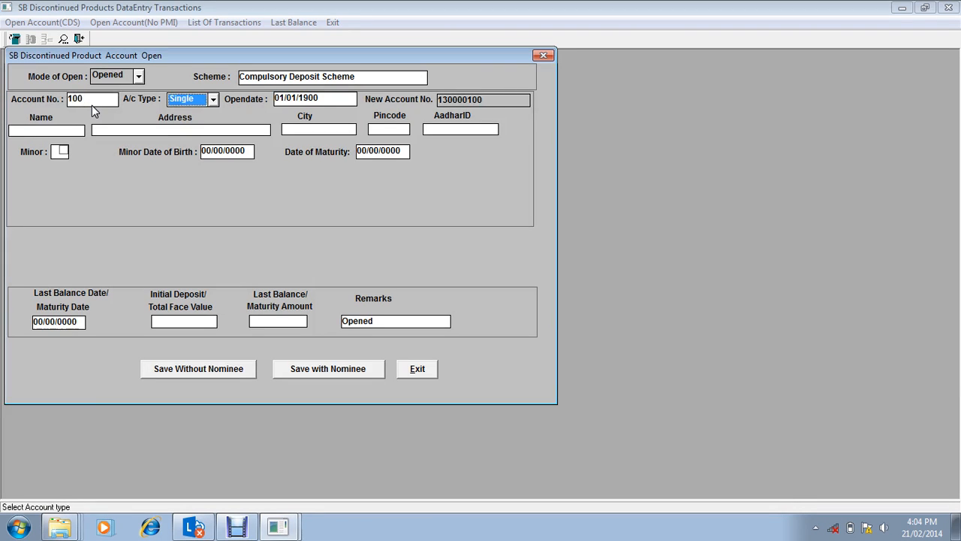
pyautogui.press('Tab')
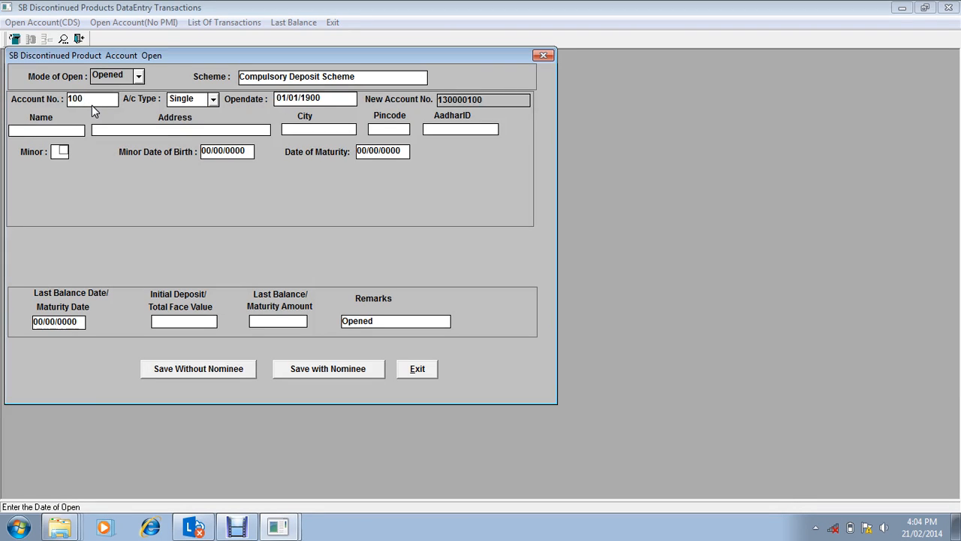
pyautogui.write('1199')
pyautogui.press('BackSpace')
pyautogui.press('BackSpace')
pyautogui.press('BackSpace')
pyautogui.write('990')
pyautogui.press('Return')
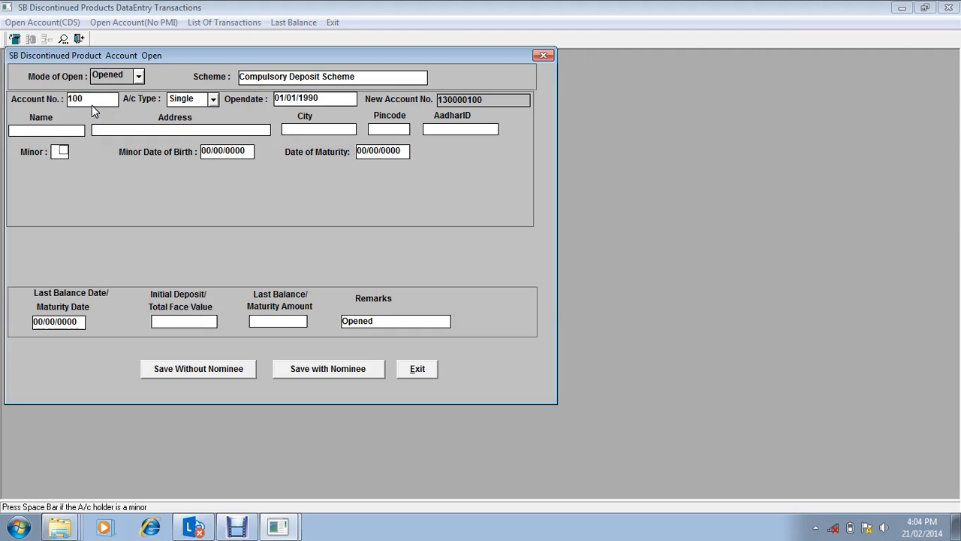
# Step: Fill in the account holder's name and address, keeping the default city and pincode and leaving the AadharID empty
pyautogui.press('Return')
pyautogui.write('Sarath')
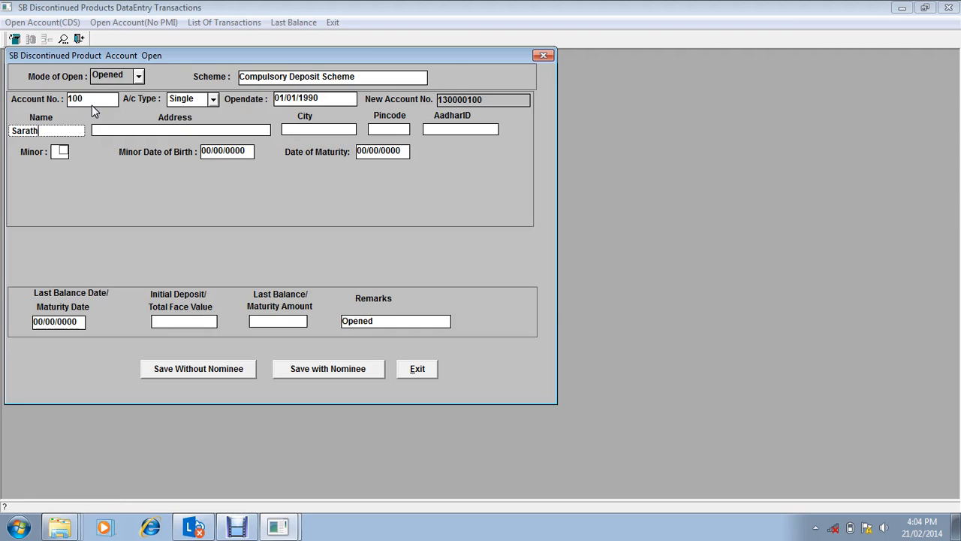
pyautogui.press('Return')
pyautogui.write('Anna Nagar')
pyautogui.press('Return')
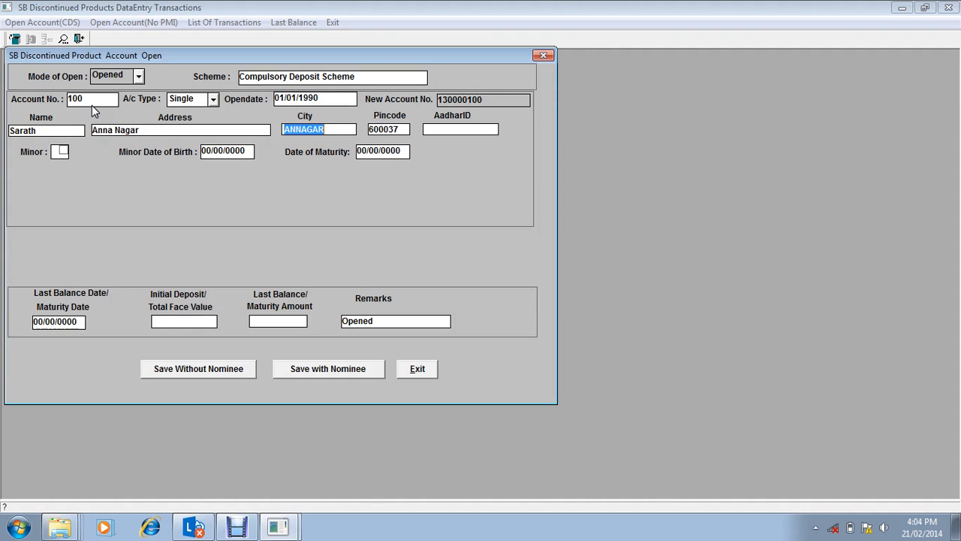
pyautogui.press('Return')
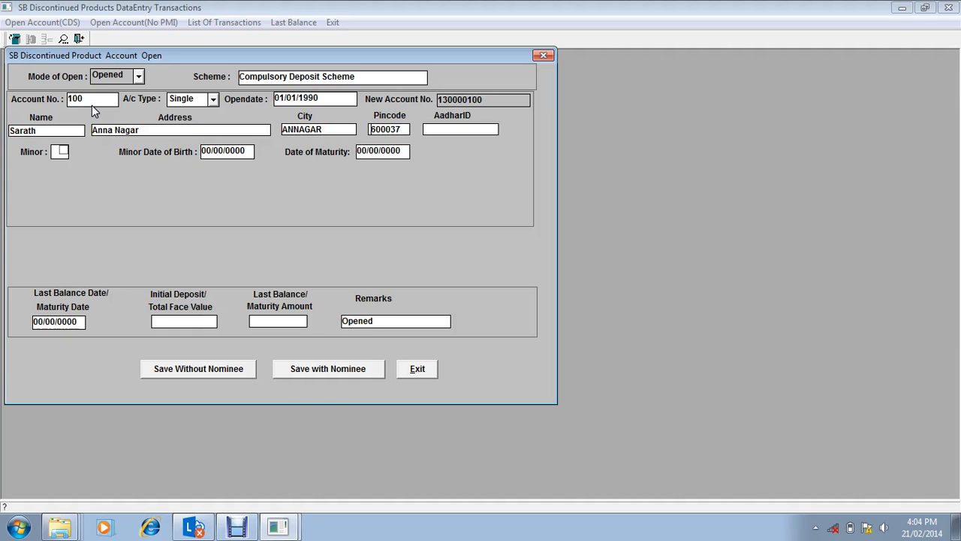
pyautogui.press('Return')
pyautogui.press('Return')
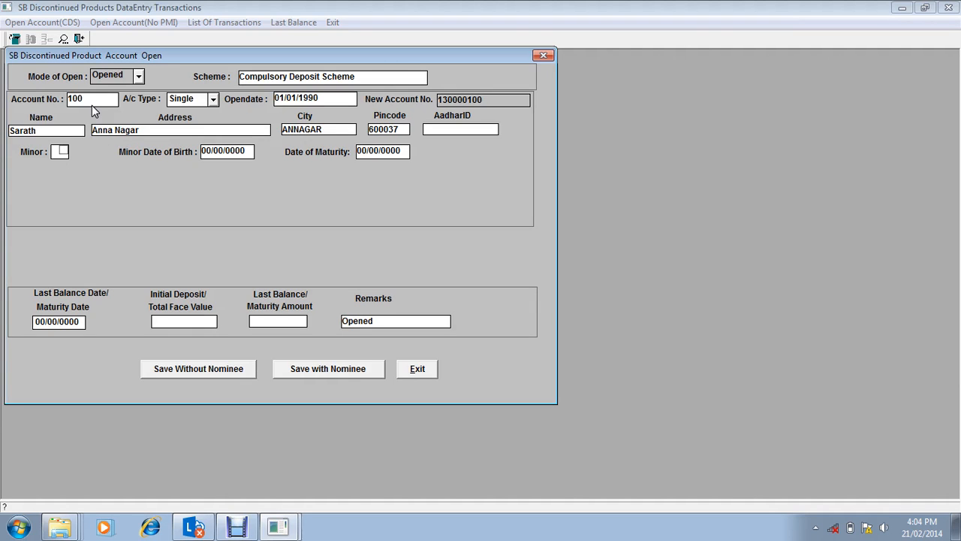
# Step: Set the last balance date to 01/01/2010, with an initial deposit of 1000 and a last balance of 1000
pyautogui.write('01/01/2010')
pyautogui.press('Tab')
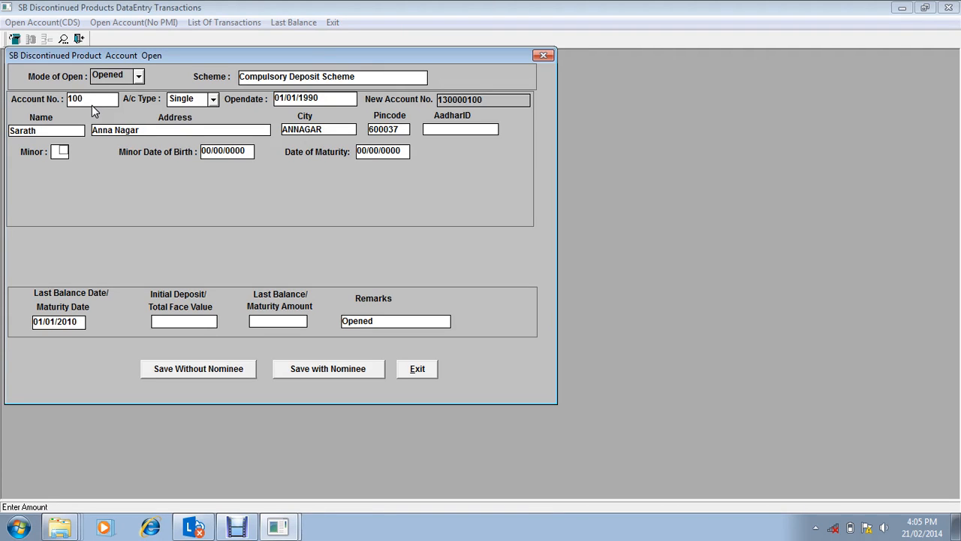
pyautogui.write('1000')
pyautogui.press('Tab')
pyautogui.write('1000')
pyautogui.press('Tab')
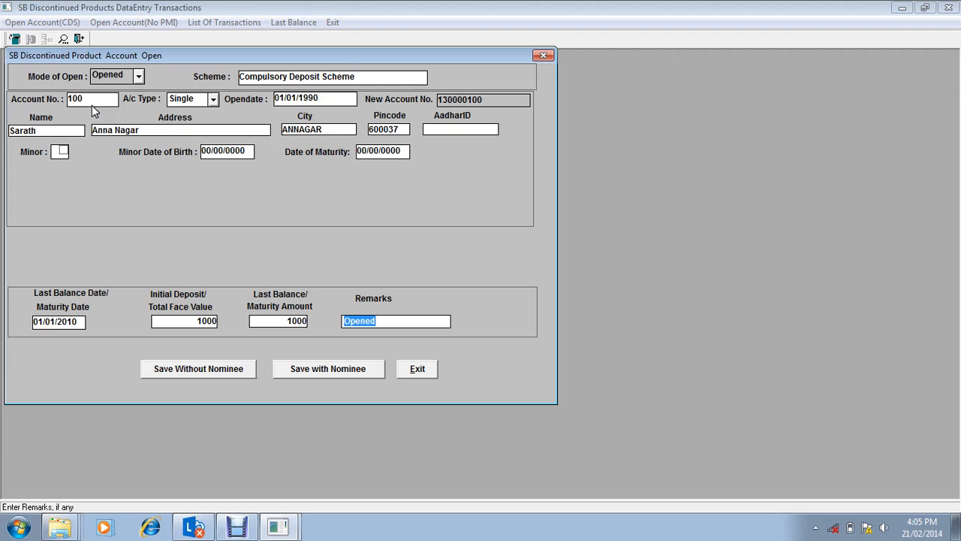
# Step: Keep the remark Opened, save the Compulsory Deposit account without a nominee, and close the form
pyautogui.press('Tab')
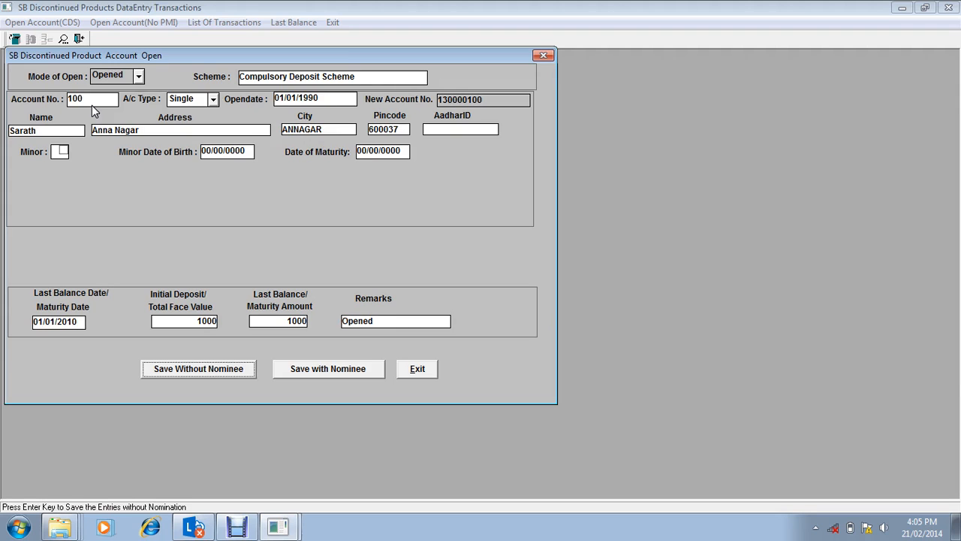
pyautogui.press('Tab')
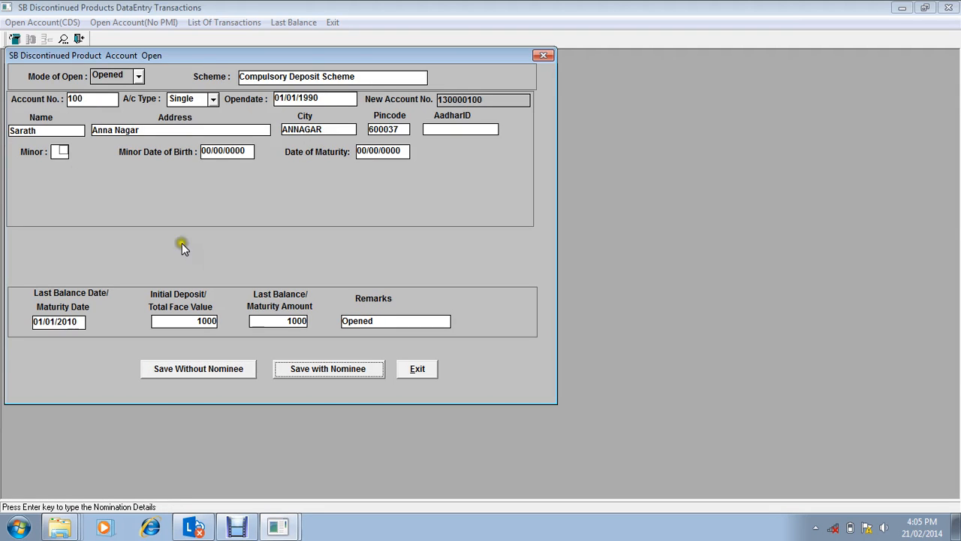
pyautogui.click(212, 368)
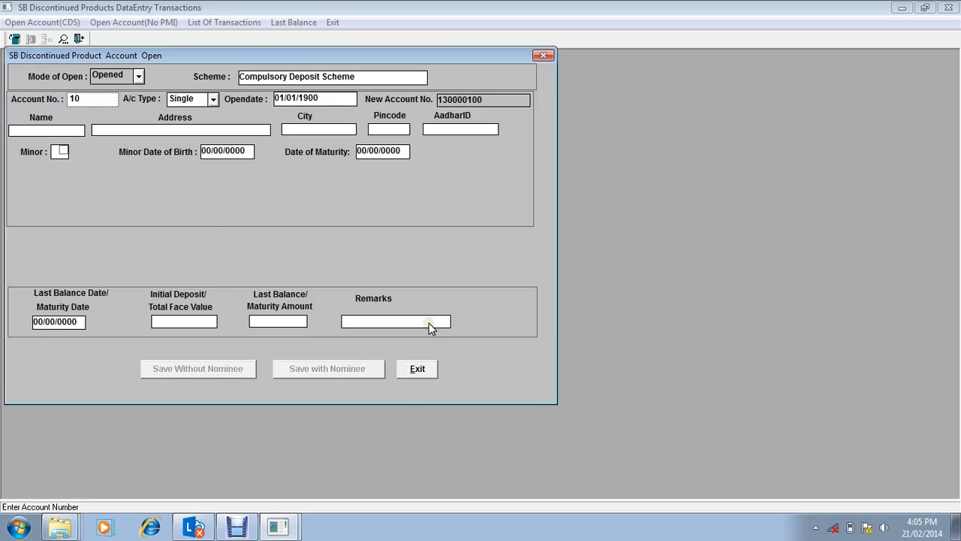
pyautogui.click(416, 369)
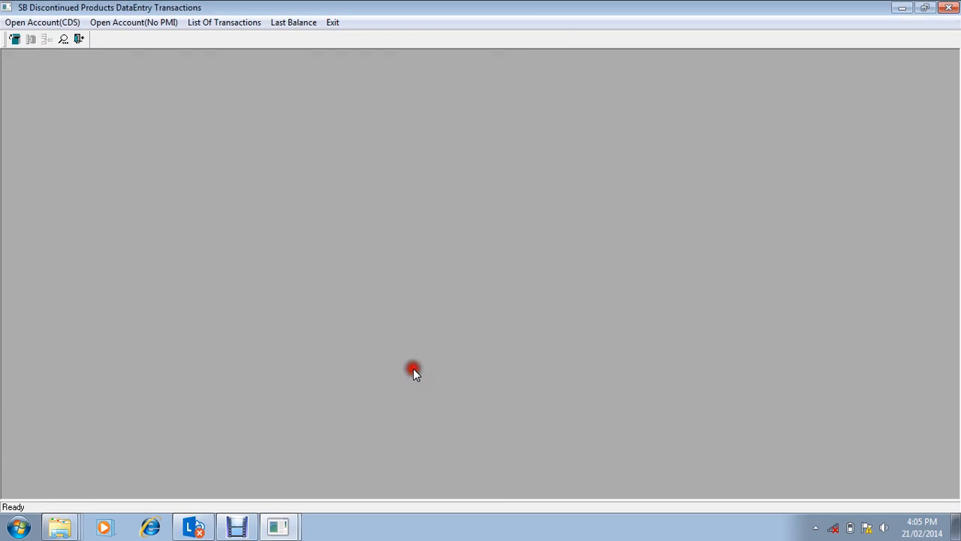
# Step: Look up the list of transactions as on 01/01/1990
pyautogui.click(228, 23)
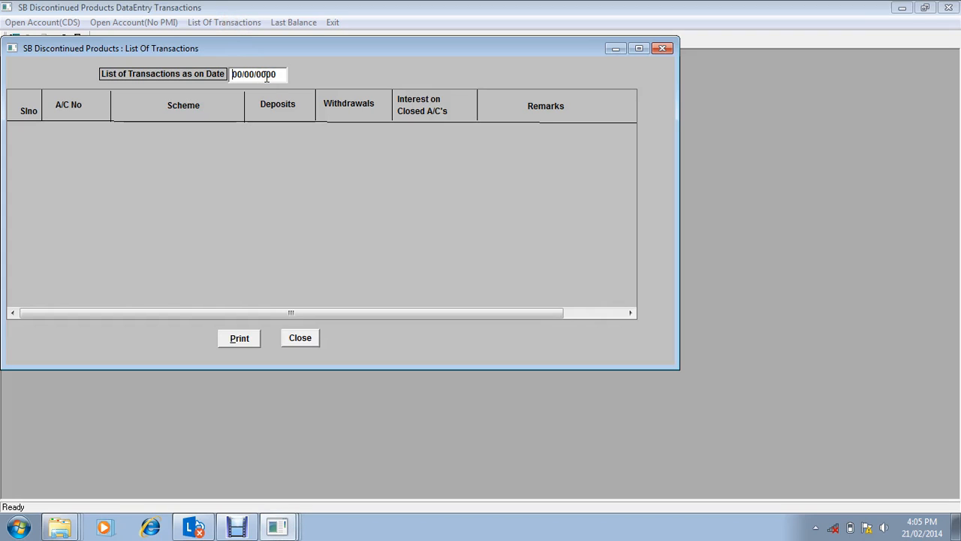
pyautogui.write('01/01/1990')
pyautogui.press('Return')
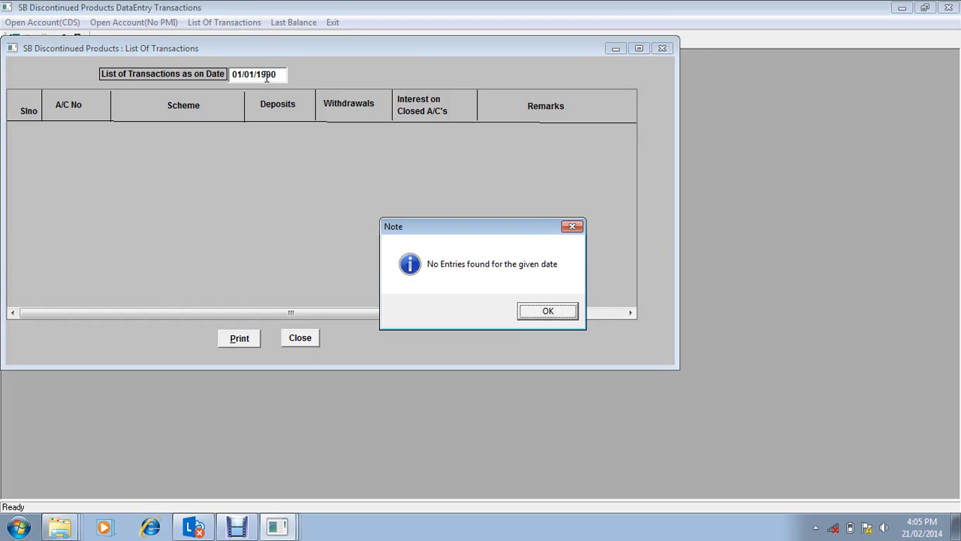
pyautogui.press('Return')
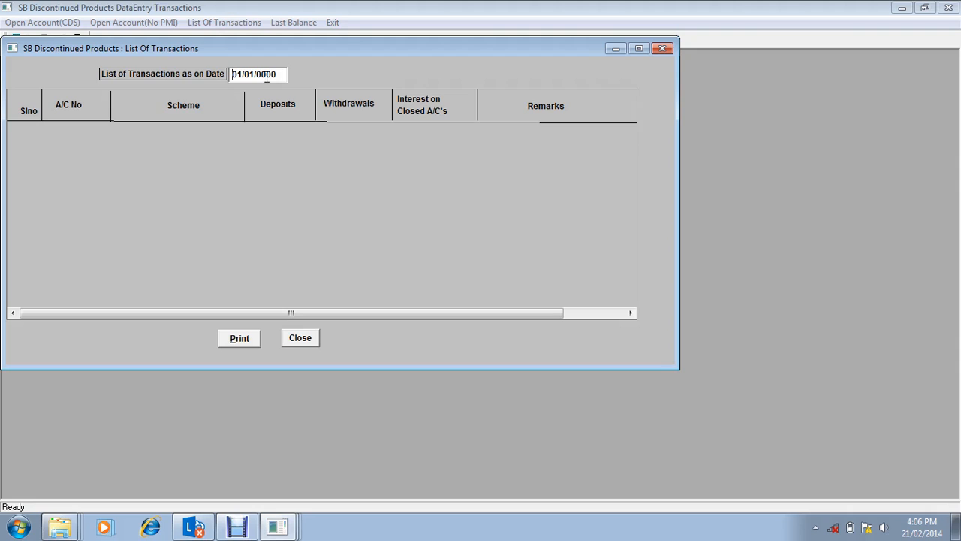
# Step: Look up the list of transactions as on 21/02/2014 and close the list
pyautogui.write('21/02/2014')
pyautogui.press('Return')
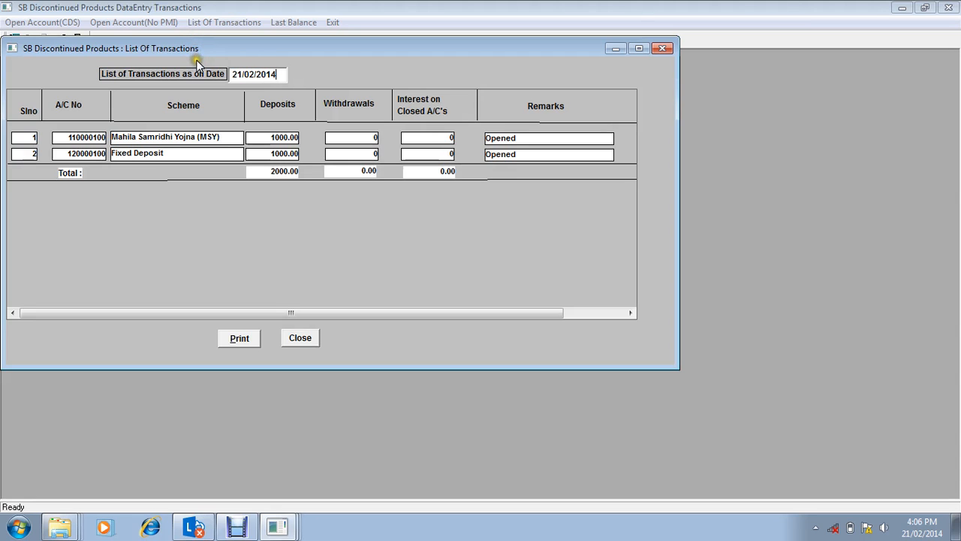
pyautogui.click(300, 338)
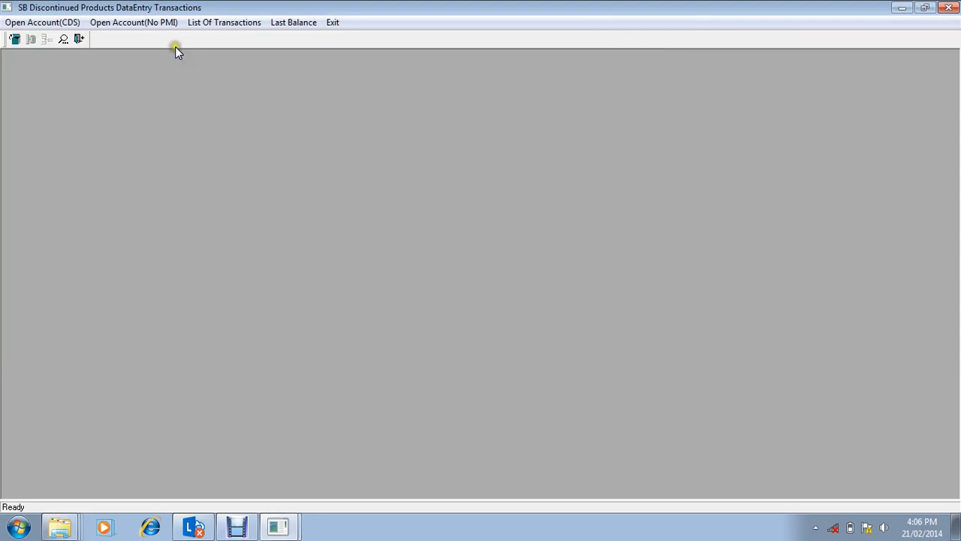
# Step: Retrieve the saved Compulsory Deposit account by its account number to view its details, and close the account opening form
pyautogui.click(42, 21)
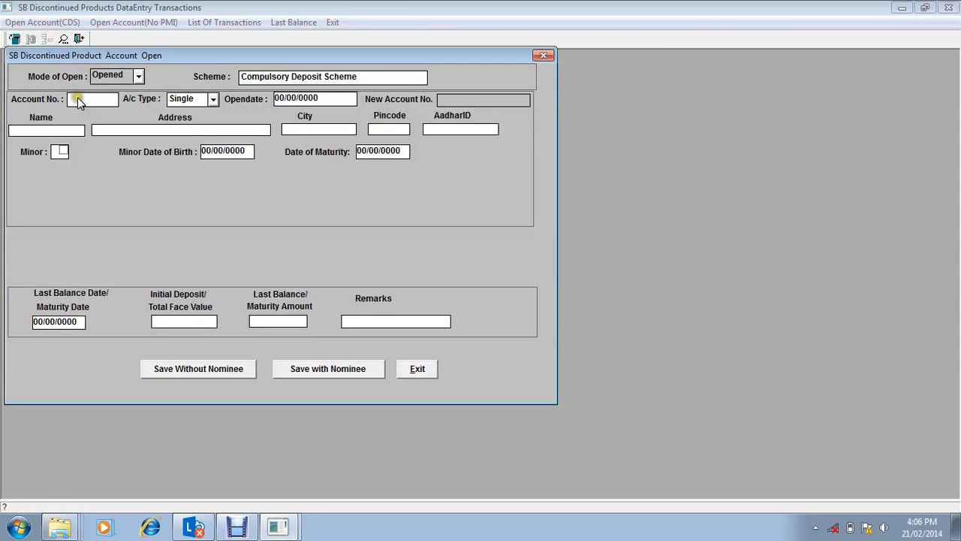
pyautogui.click(78, 100)
pyautogui.write('100')
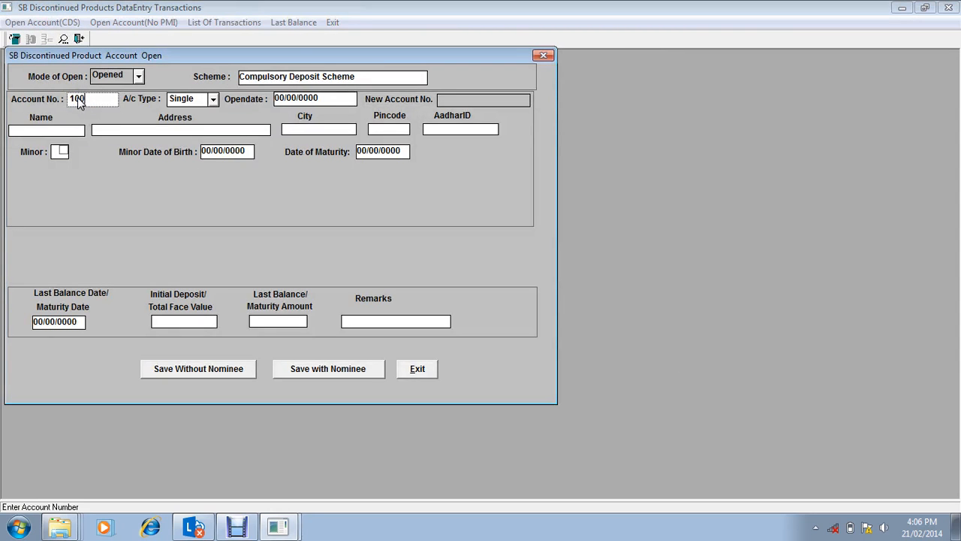
pyautogui.press('Tab')
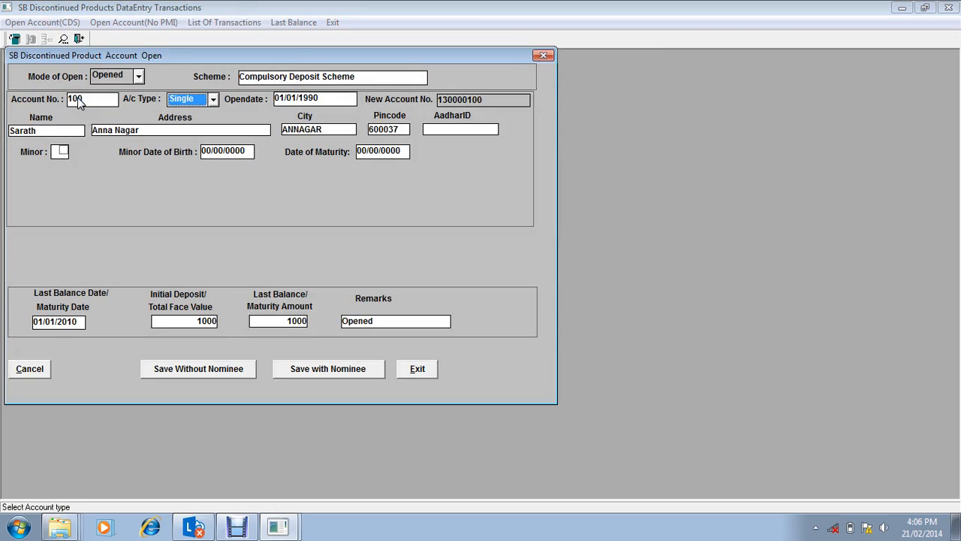
pyautogui.click(417, 368)
# Step: Open the last balance report as on 21/02/2014 and select the Mahila Samridhi Yojna (MSY) scheme
pyautogui.click(294, 23)
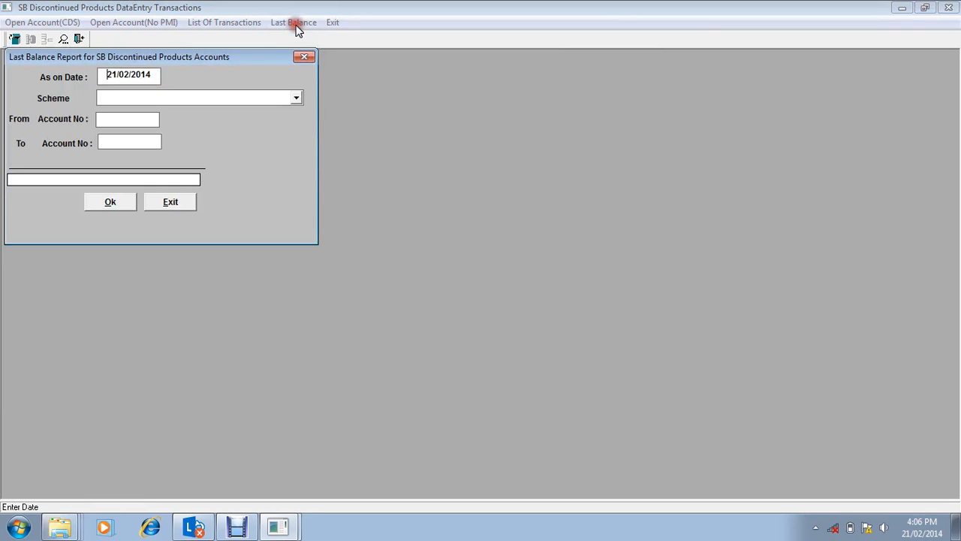
pyautogui.click(145, 98)
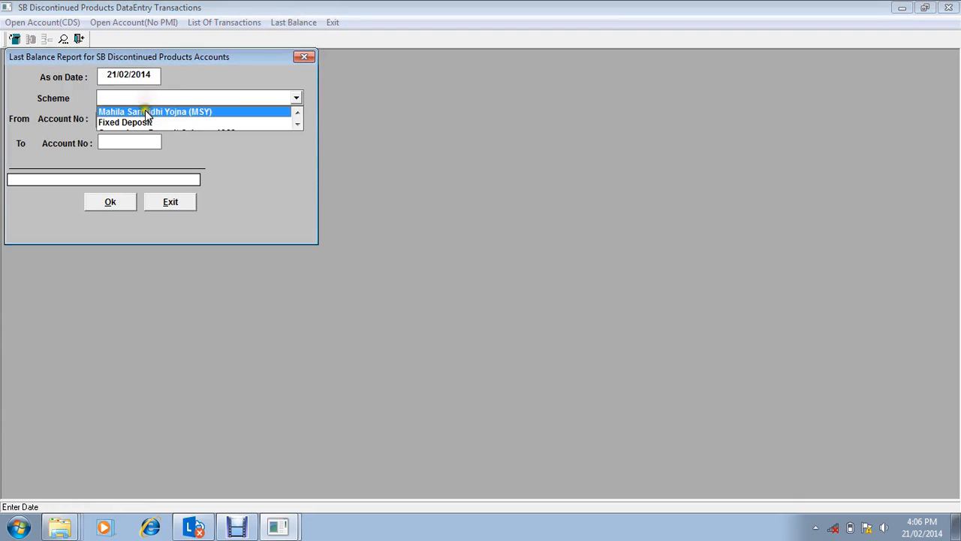
pyautogui.click(147, 113)
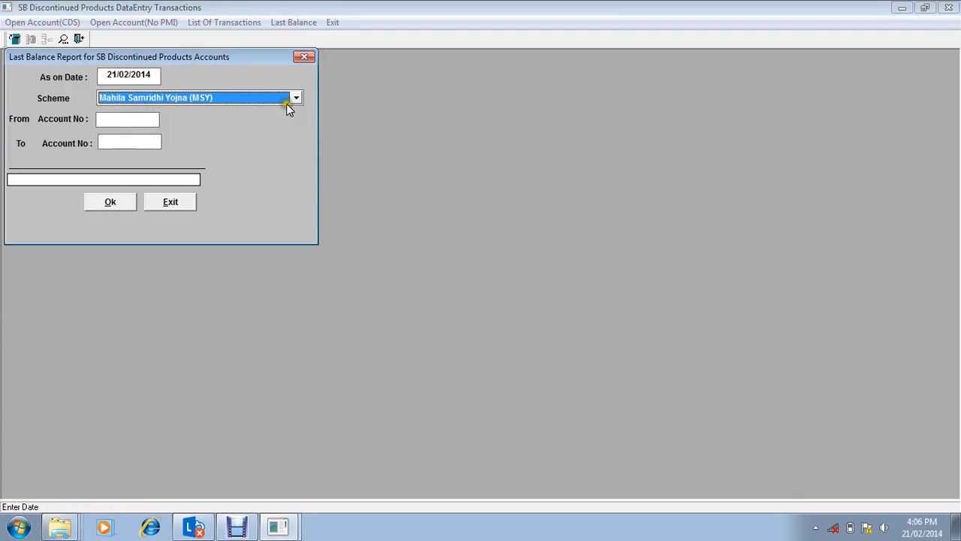
# Step: Browse the schemes available for the last balance report and return to Mahila Samridhi Yojna (MSY)
pyautogui.click(292, 100)
pyautogui.click(291, 99)
pyautogui.click(292, 100)
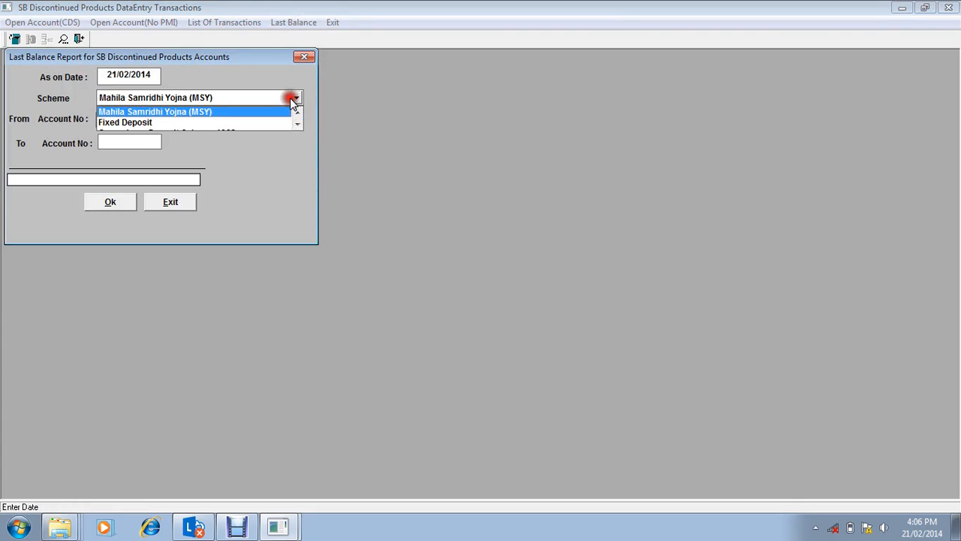
pyautogui.press('Down')
pyautogui.press('Down')
pyautogui.press('Down')
pyautogui.press('Down')
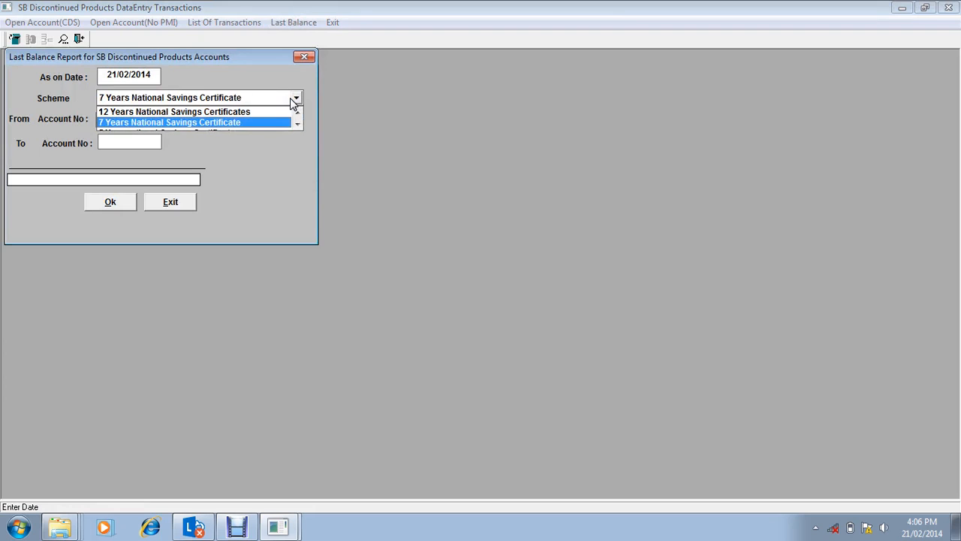
pyautogui.press('Up')
pyautogui.press('Up')
pyautogui.press('Up')
pyautogui.press('Up')
pyautogui.press('Down')
pyautogui.press('Up')
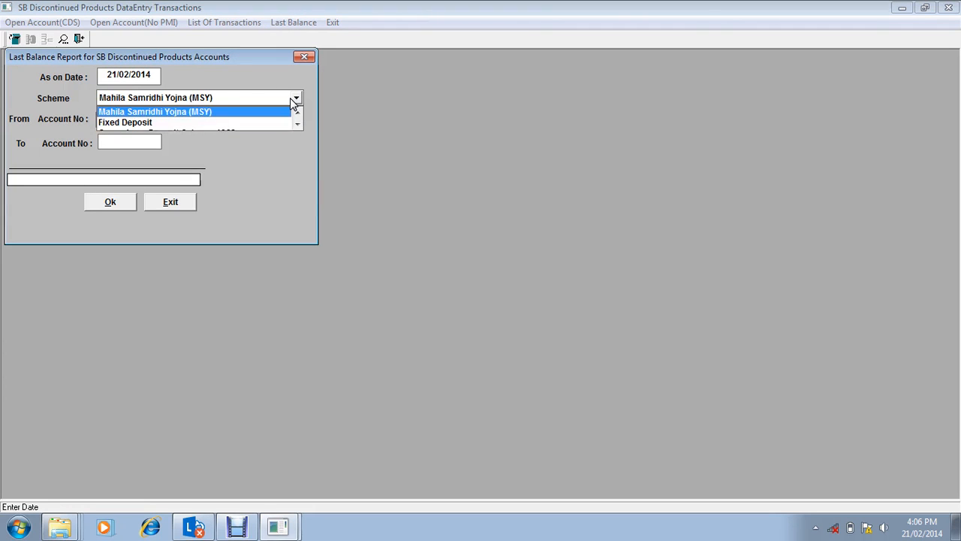
pyautogui.press('Return')
# Step: Run the MSY last balance report for the single account by entering its number as both range limits, and close the report
pyautogui.press('Return')
pyautogui.write('100')
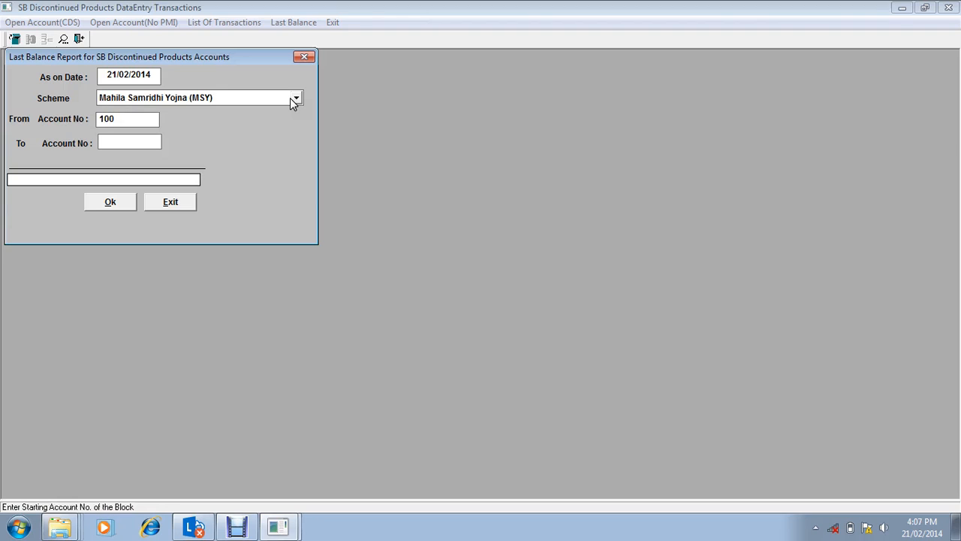
pyautogui.press('Return')
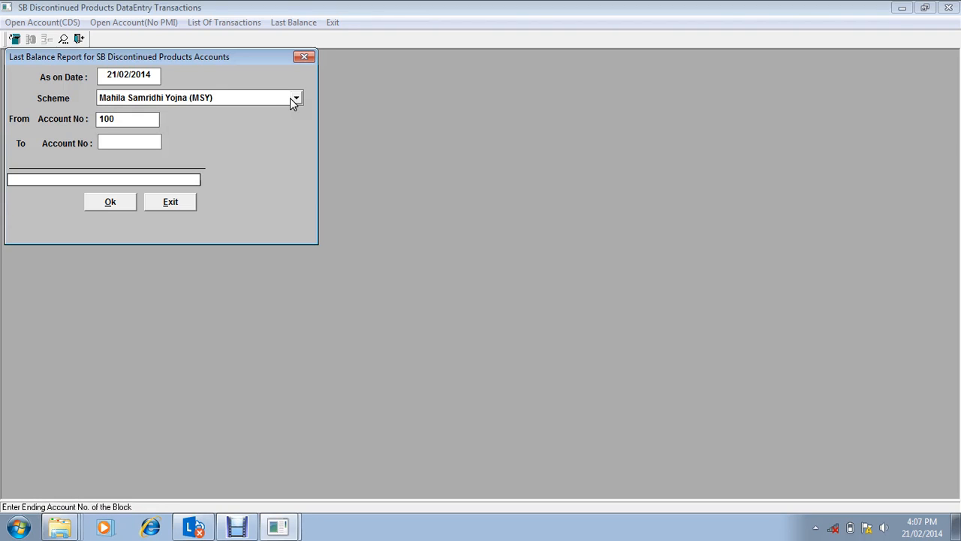
pyautogui.write('100')
pyautogui.press('Return')
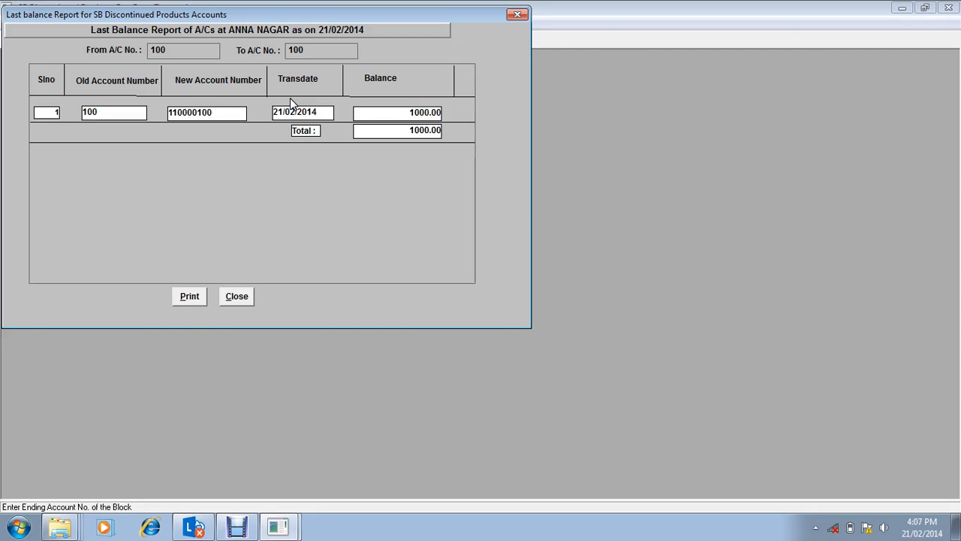
pyautogui.click(237, 296)
pyautogui.click(166, 204)
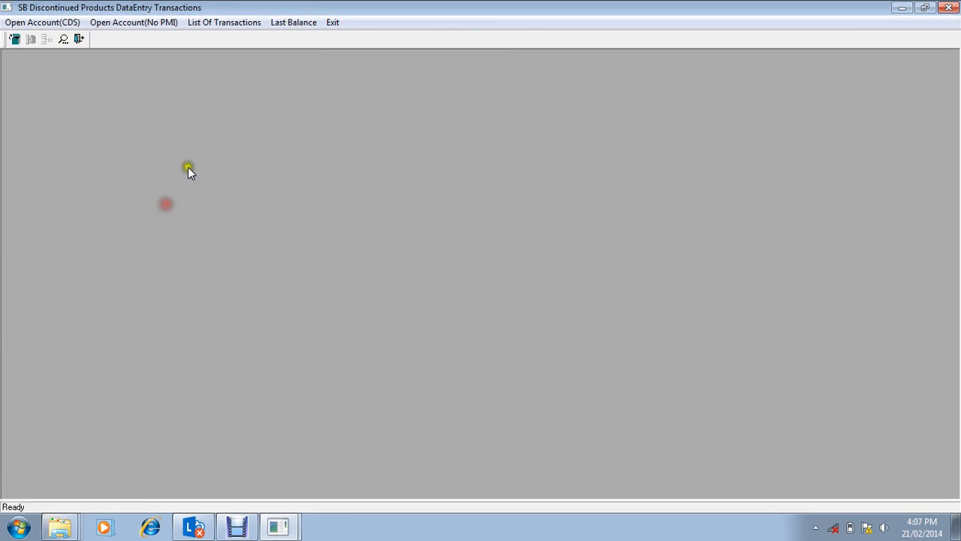
# Step: Leave the data entry transactions and open Signature Scanning to examine the signature file naming for each scheme
pyautogui.click(333, 22)
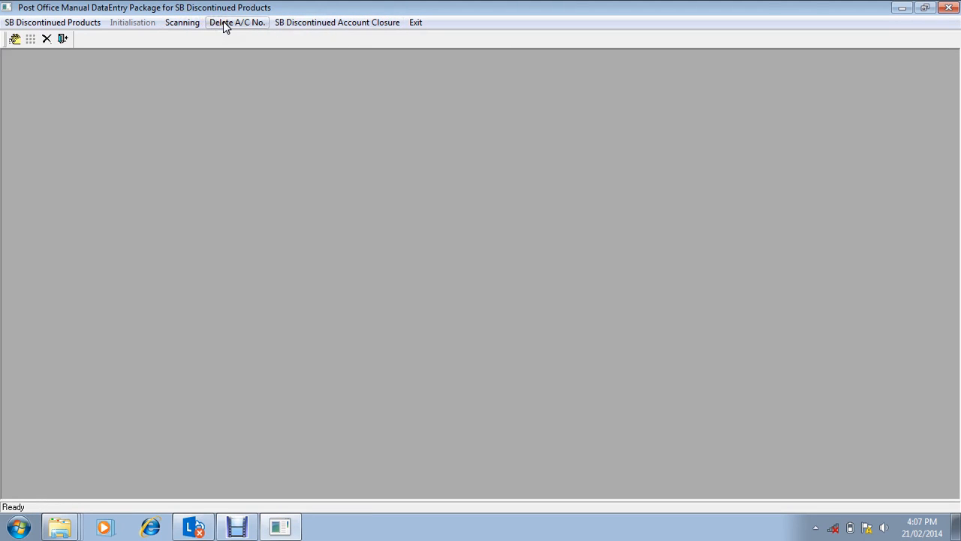
pyautogui.click(186, 24)
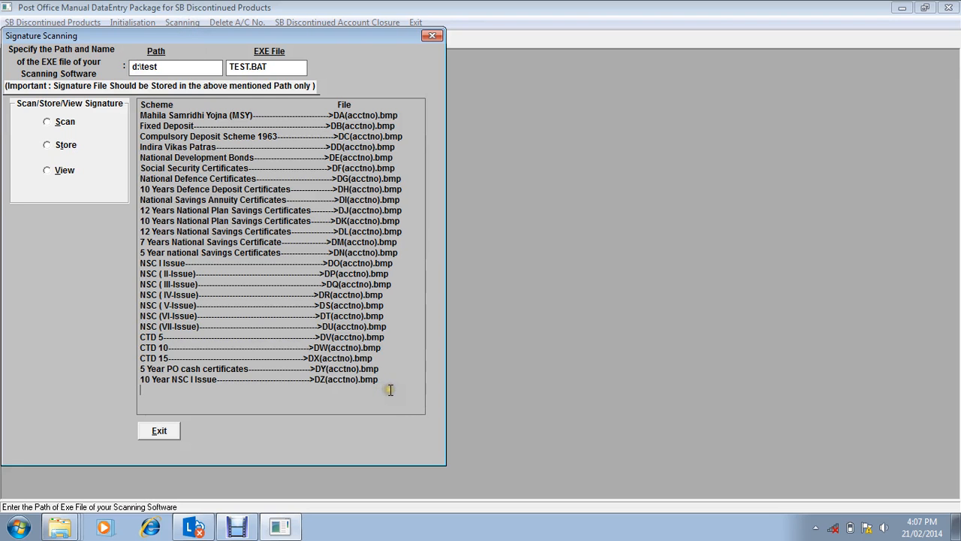
pyautogui.moveTo(384, 389)
pyautogui.mouseDown()
pyautogui.moveTo(221, 258)
pyautogui.moveTo(149, 154)
pyautogui.mouseUp()
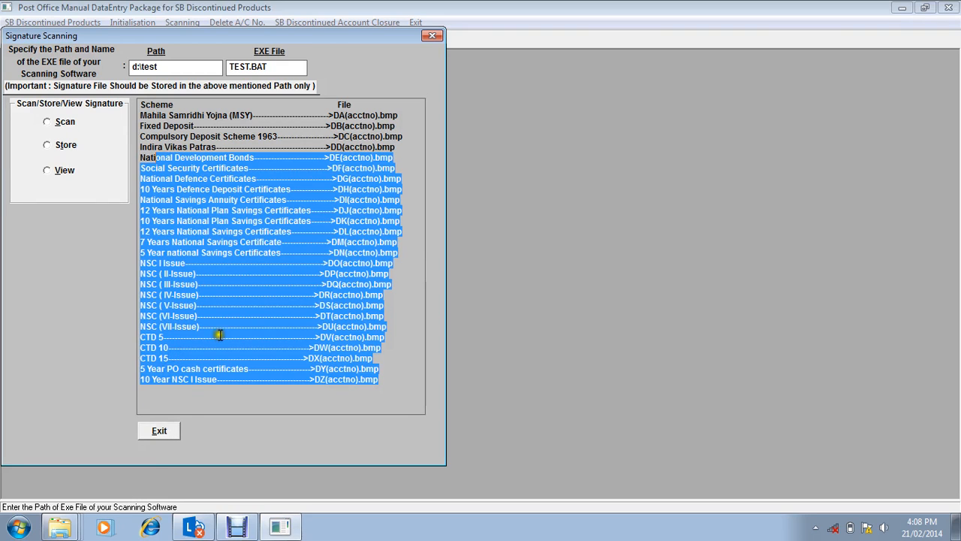
# Step: Leave Signature Scanning and close the Mahila Samridhi Yojna (MSY) account in SB Discontinued Account Closure, identifying it by its account number
pyautogui.click(164, 431)
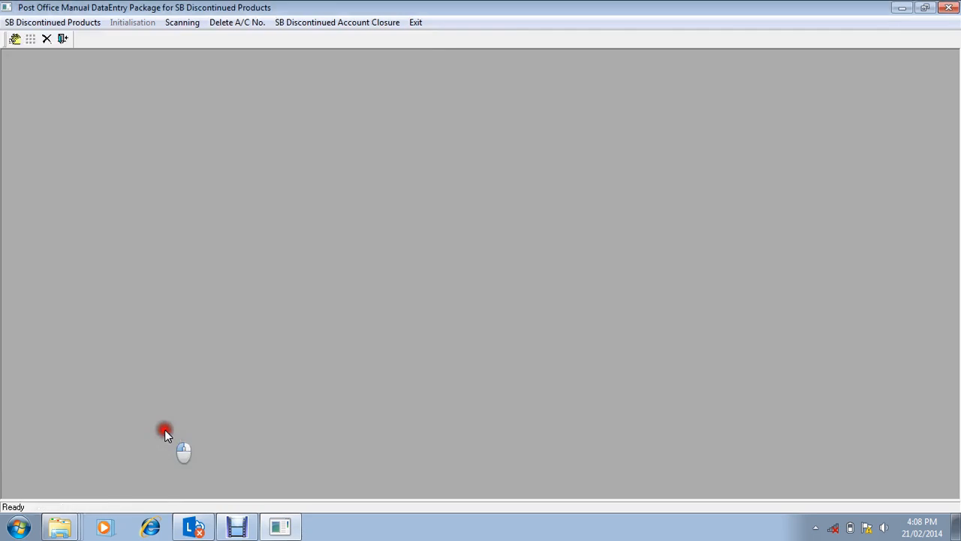
pyautogui.click(389, 23)
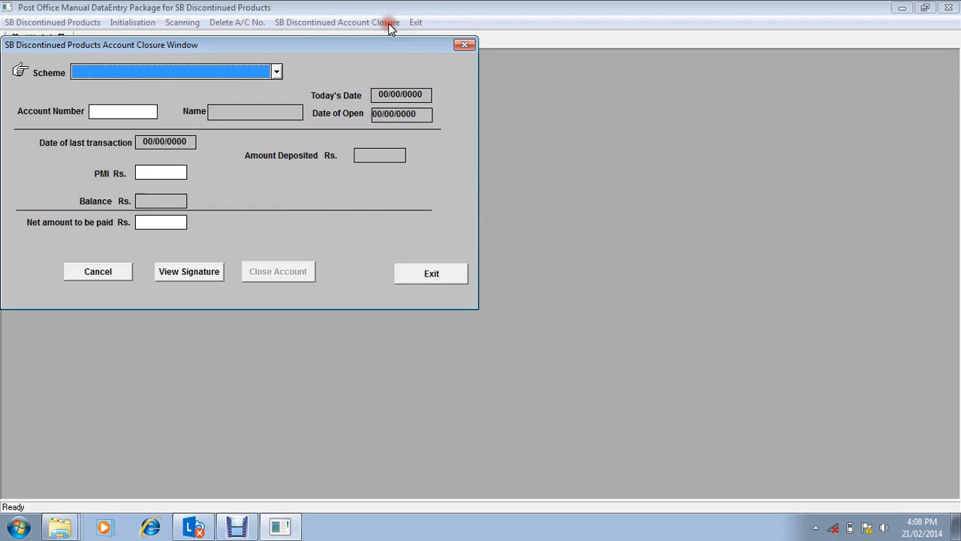
pyautogui.click(244, 78)
pyautogui.click(225, 88)
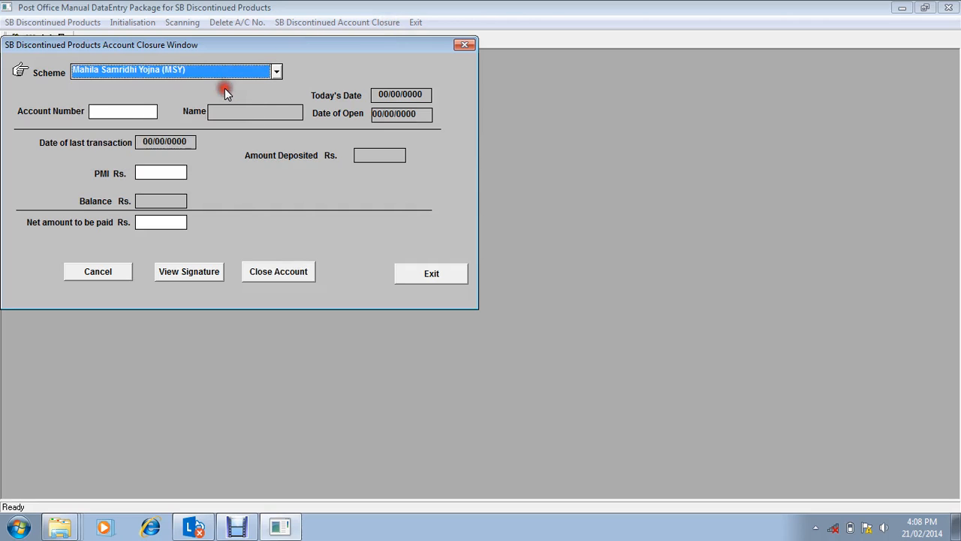
pyautogui.click(125, 114)
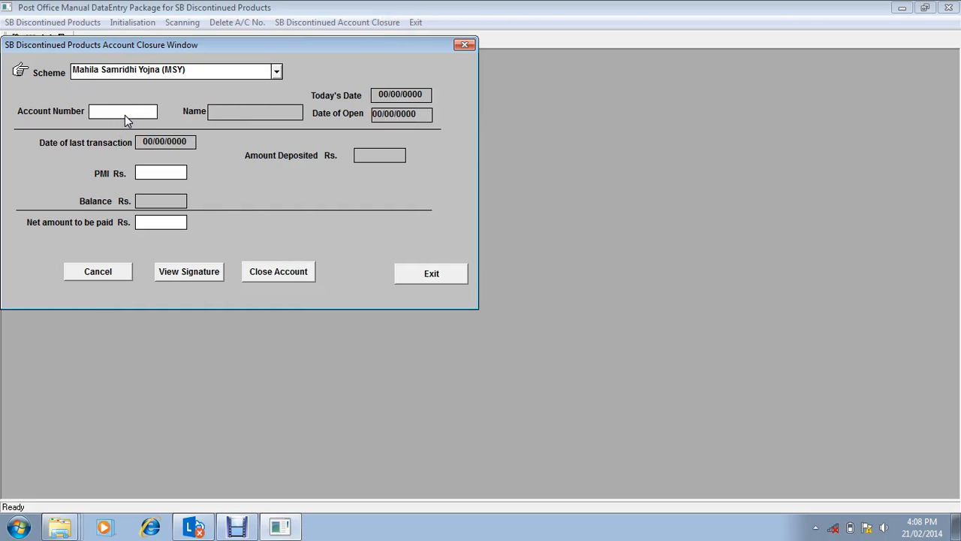
pyautogui.press('Return')
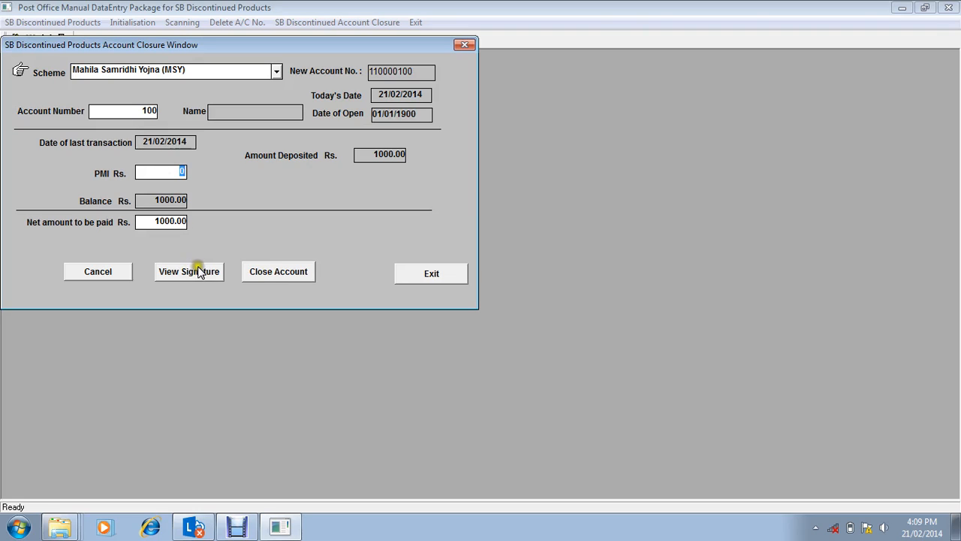
pyautogui.click(265, 272)
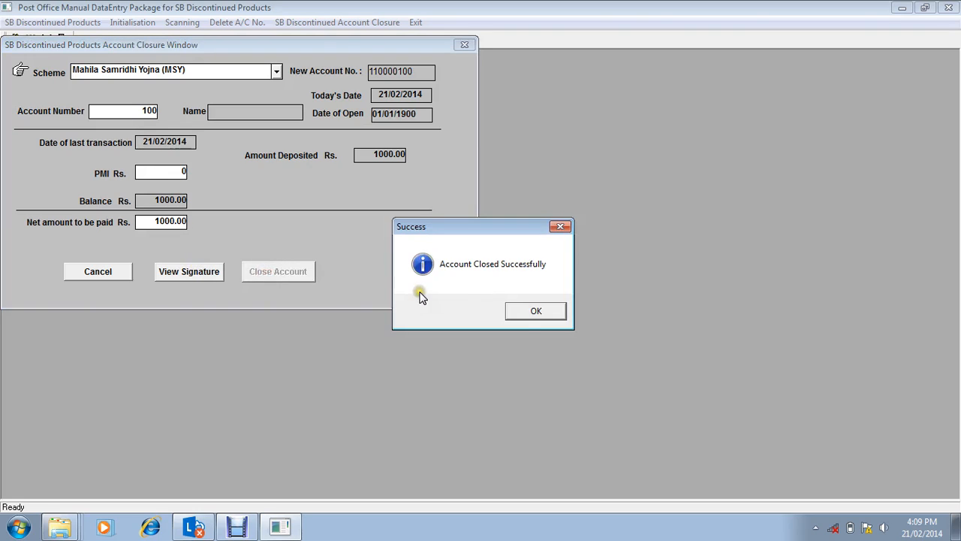
pyautogui.click(549, 311)
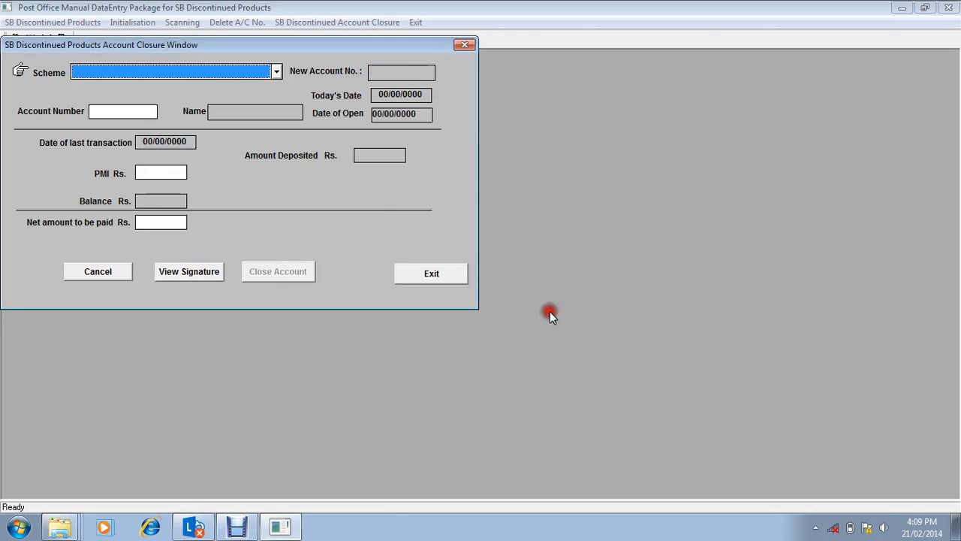
# Step: Close the Compulsory Deposit Scheme 1963 account by its account number, and leave the account closure window
pyautogui.click(276, 71)
pyautogui.click(188, 107)
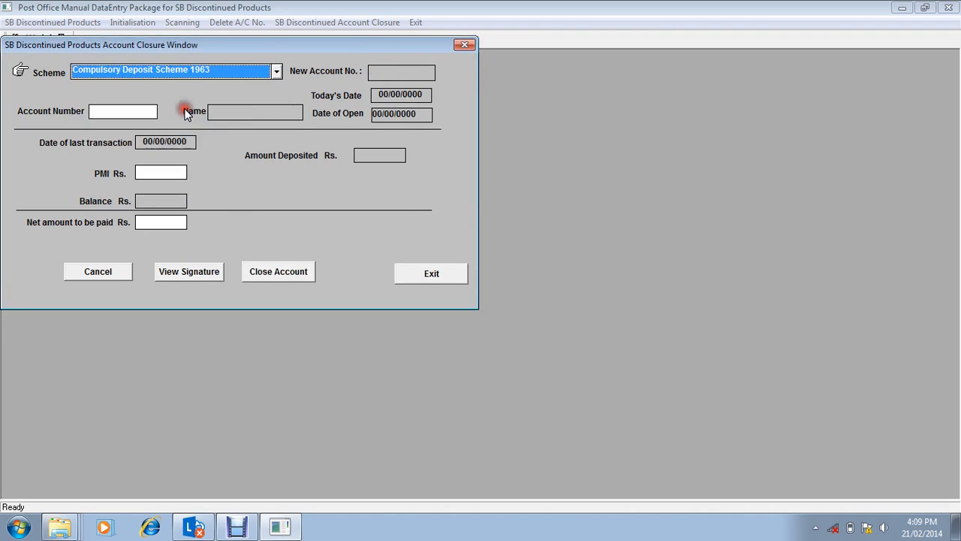
pyautogui.click(146, 111)
pyautogui.write('100')
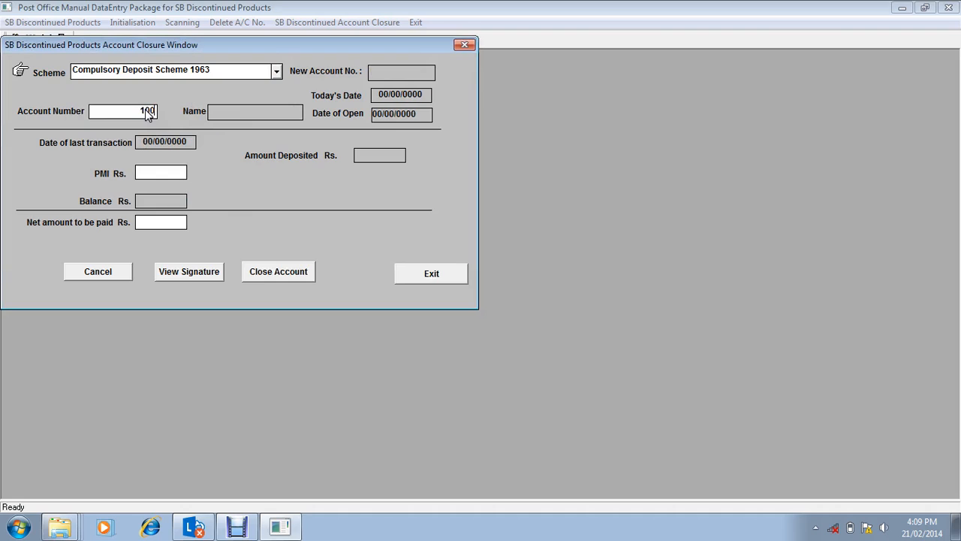
pyautogui.press('Return')
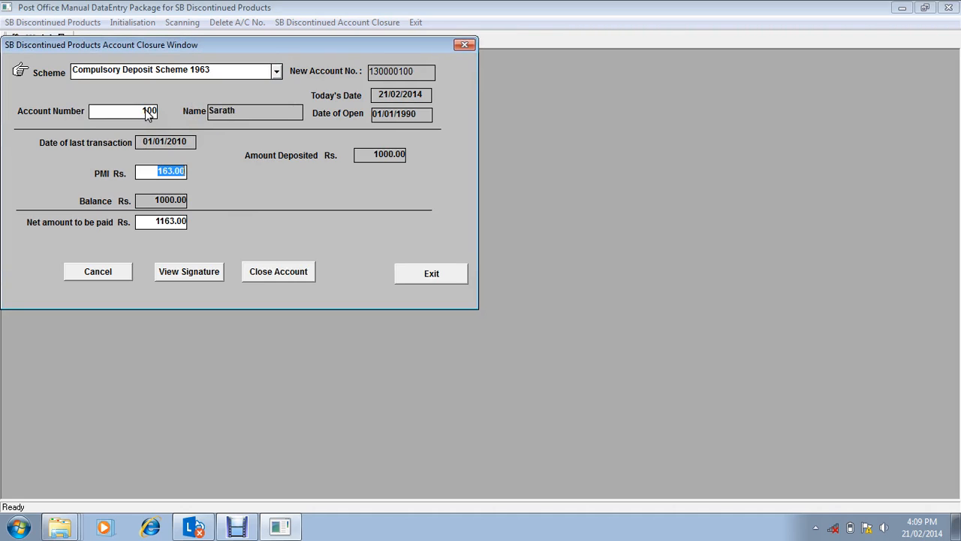
pyautogui.click(159, 172)
pyautogui.click(270, 275)
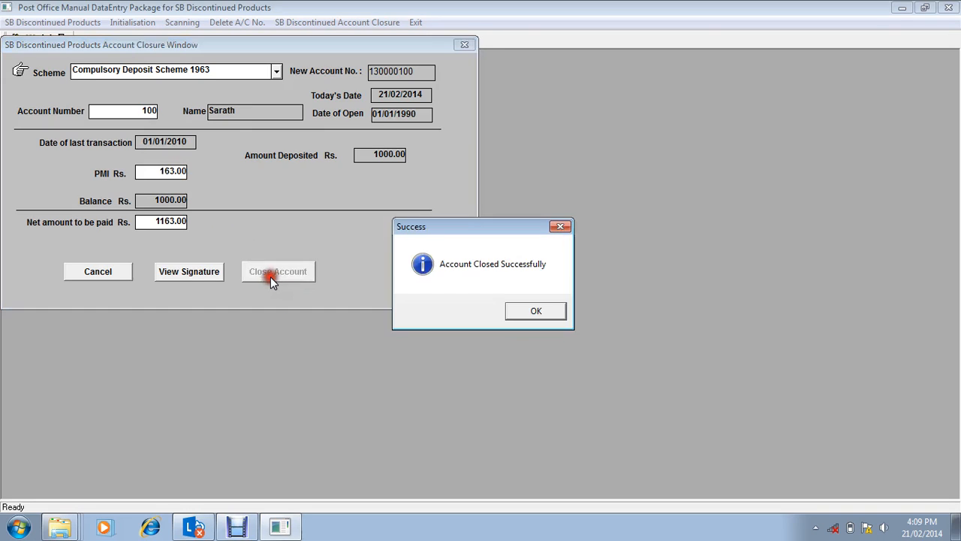
pyautogui.click(526, 314)
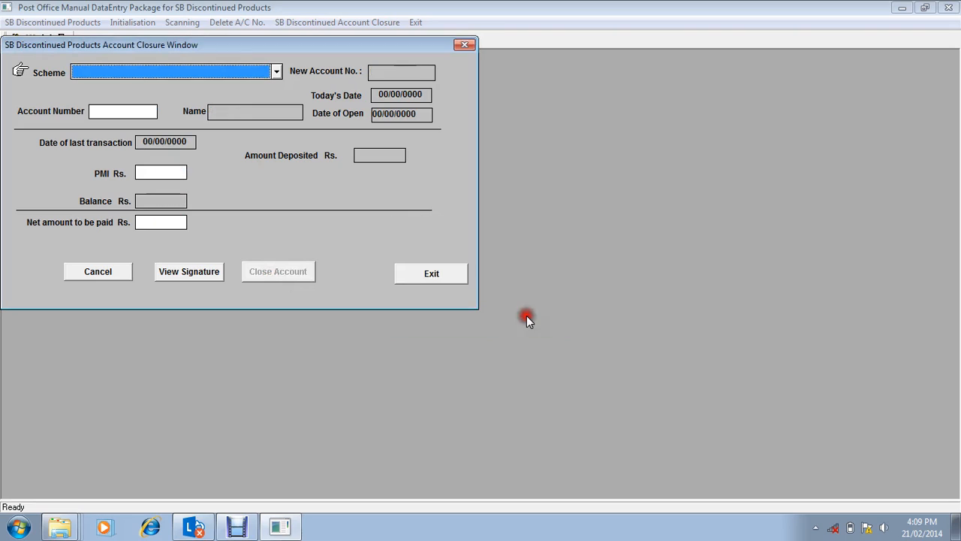
pyautogui.click(403, 278)
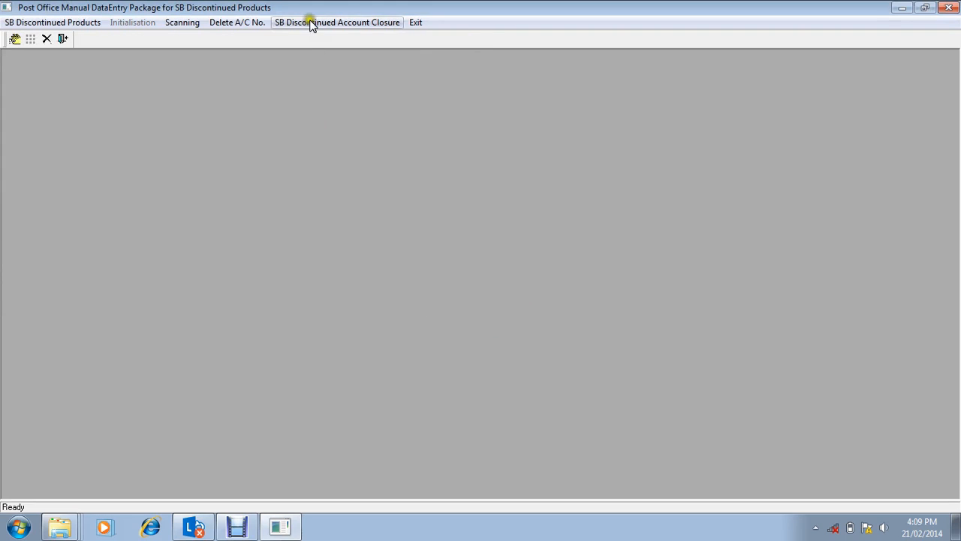
# Step: Start deleting an account number, choosing Compulsory Deposit Scheme 1963 and entering the account number
pyautogui.click(254, 24)
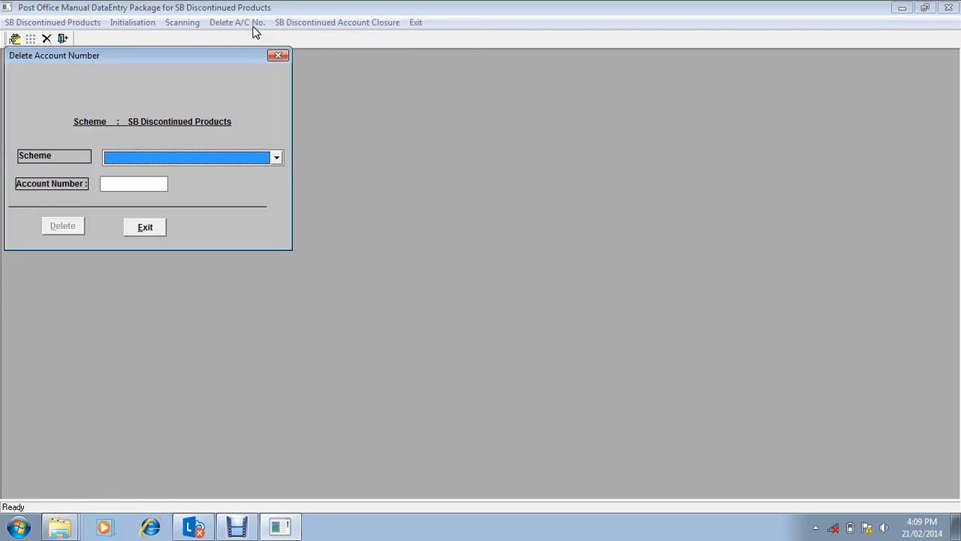
pyautogui.click(260, 160)
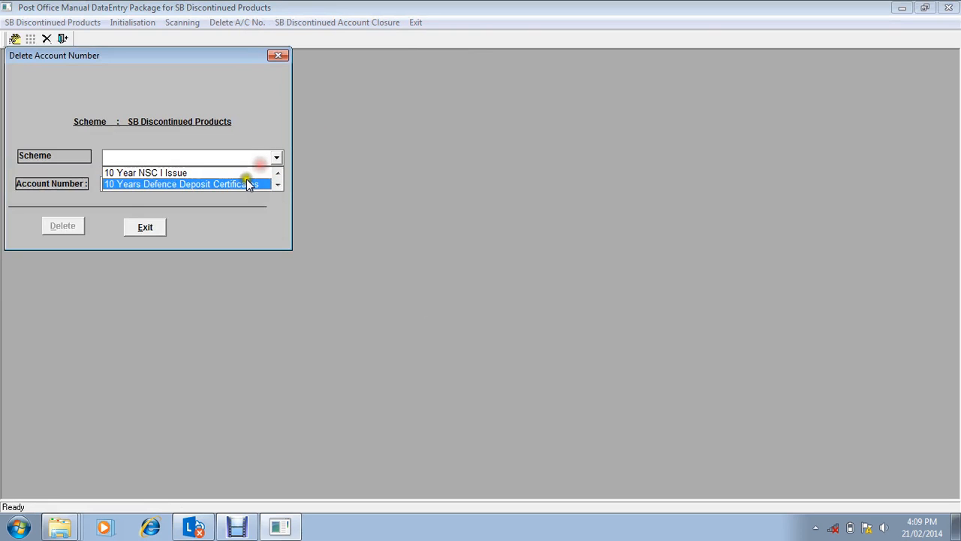
pyautogui.press('Up')
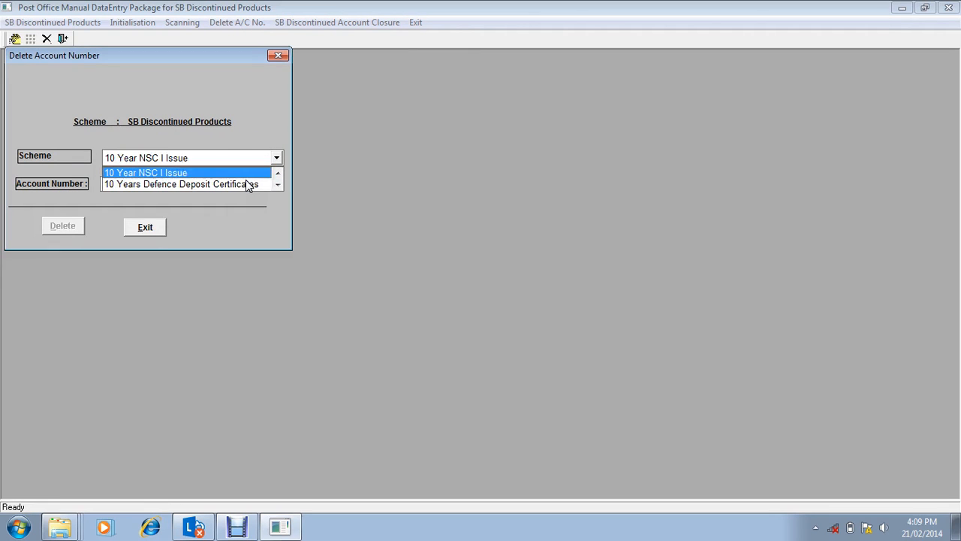
pyautogui.press('Down')
pyautogui.press('Down')
pyautogui.press('Down')
pyautogui.press('Down')
pyautogui.press('Down')
pyautogui.press('Down')
pyautogui.press('Down')
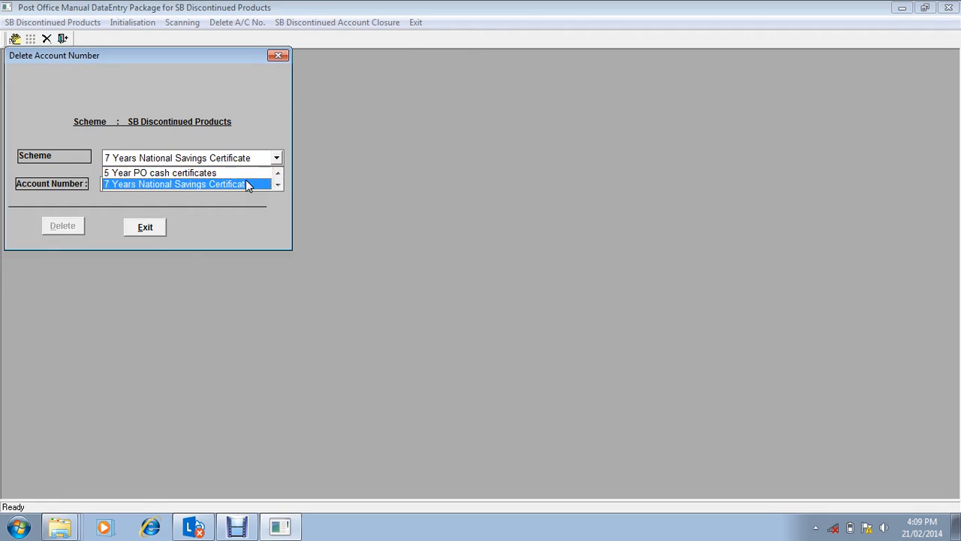
pyautogui.press('Up')
pyautogui.press('Up')
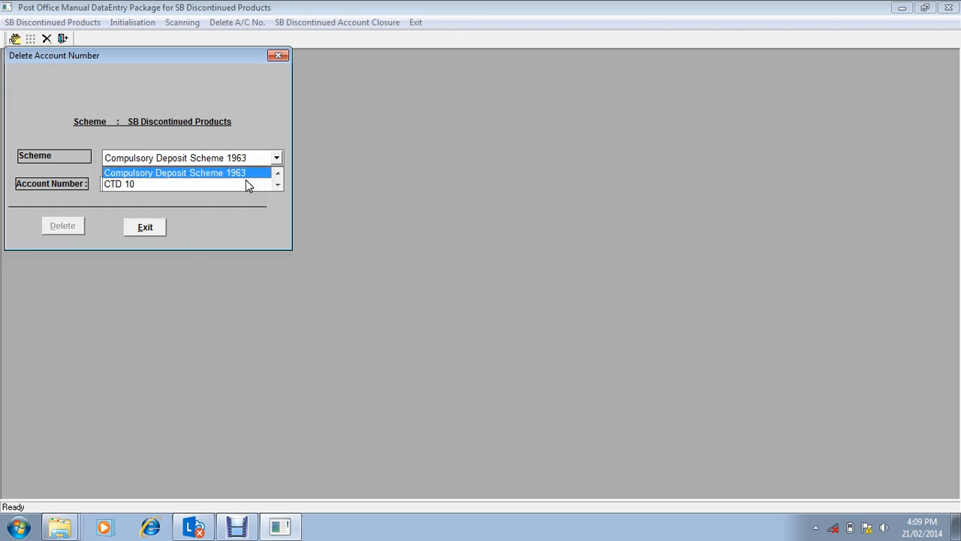
pyautogui.press('Return')
pyautogui.click(154, 182)
pyautogui.write('100')
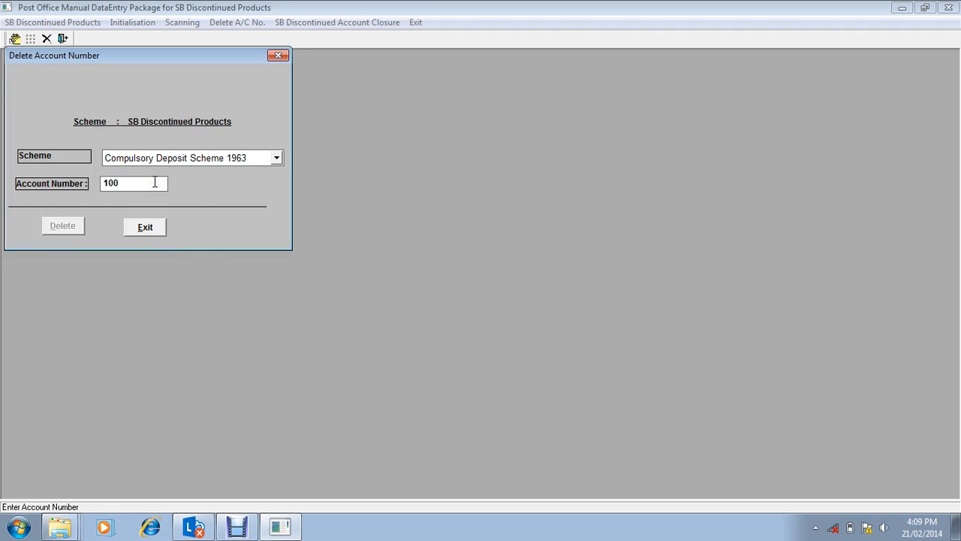
pyautogui.press('Return')
pyautogui.press('Return')
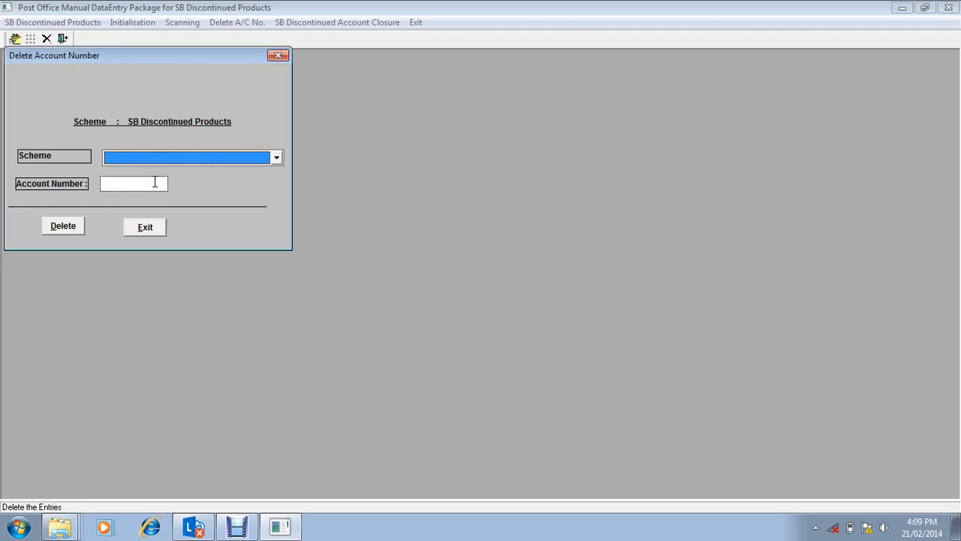
# Step: Select Compulsory Deposit Scheme 1963 again, re-enter the closed account's number and try to delete it
pyautogui.press('Down')
pyautogui.press('Down')
pyautogui.press('Down')
pyautogui.press('Down')
pyautogui.press('Down')
pyautogui.press('Down')
pyautogui.press('Down')
pyautogui.press('Down')
pyautogui.press('Down')
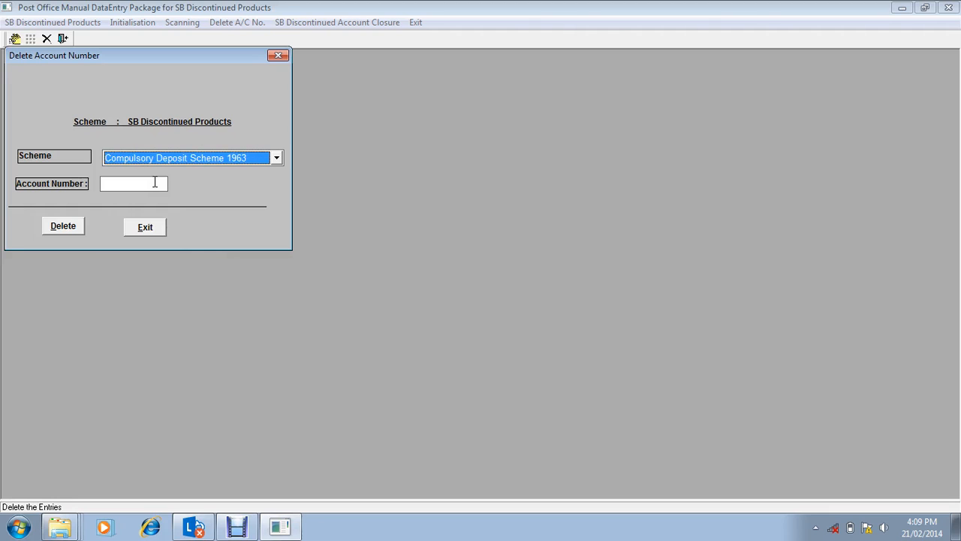
pyautogui.press('Tab')
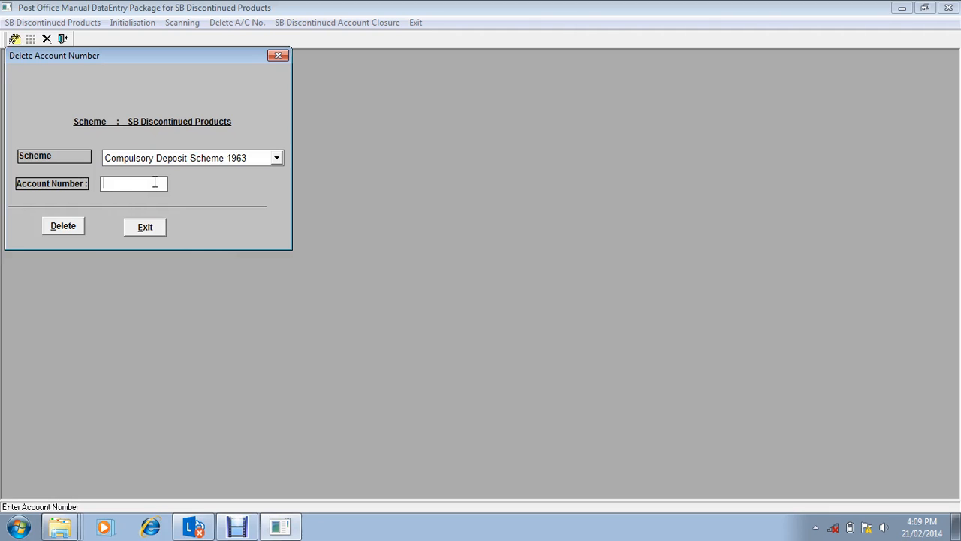
pyautogui.write('100')
pyautogui.press('Tab')
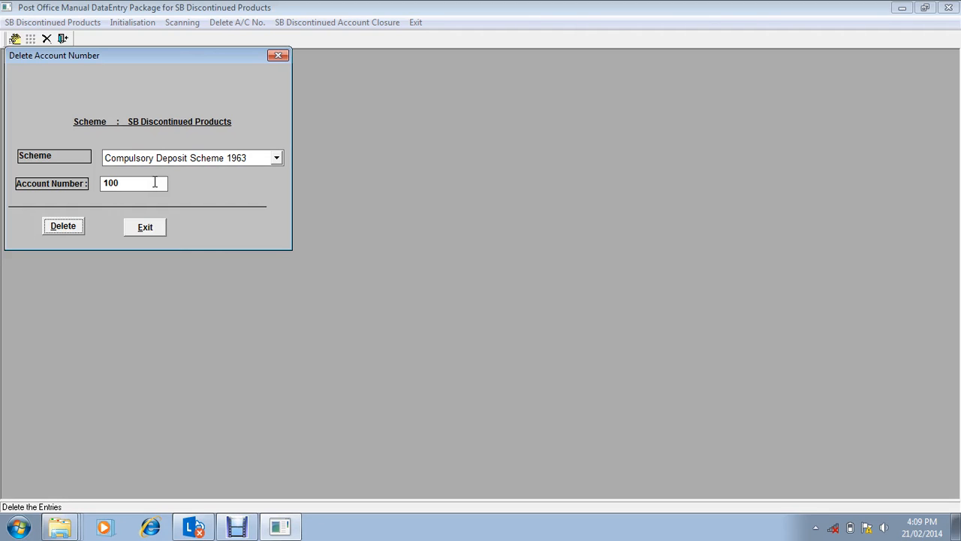
pyautogui.press('Return')
pyautogui.press('Tab')
pyautogui.press('Return')
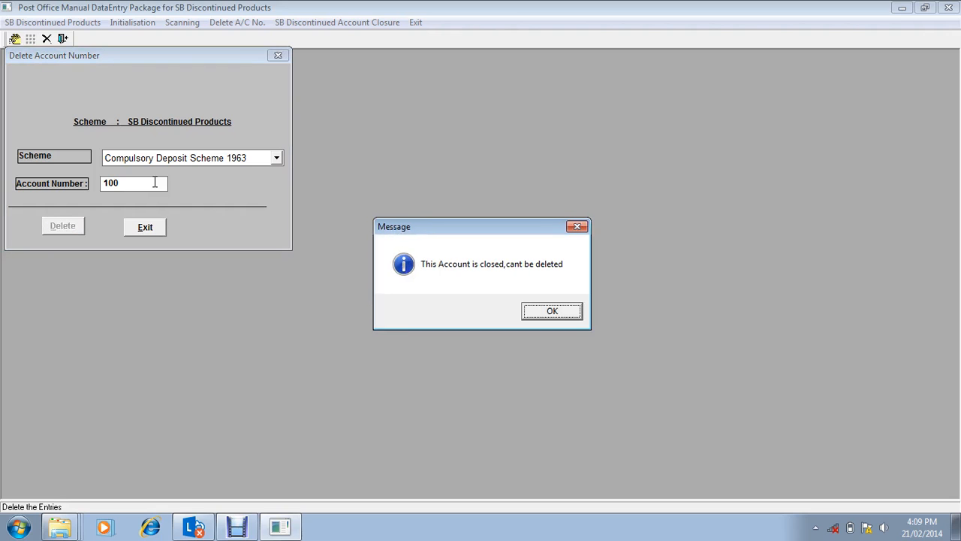
pyautogui.press('Return')
# Step: Switch the scheme to Fixed Deposit, try another account number for deletion, and leave the account deletion window
pyautogui.press('Down')
pyautogui.press('Down')
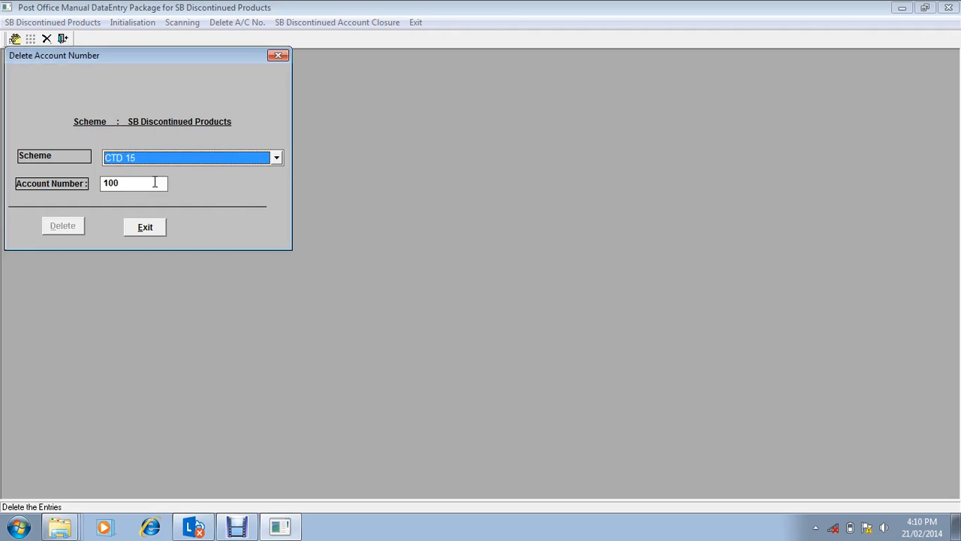
pyautogui.press('Down')
pyautogui.press('Down')
pyautogui.press('Down')
pyautogui.press('Tab')
pyautogui.press('Tab')
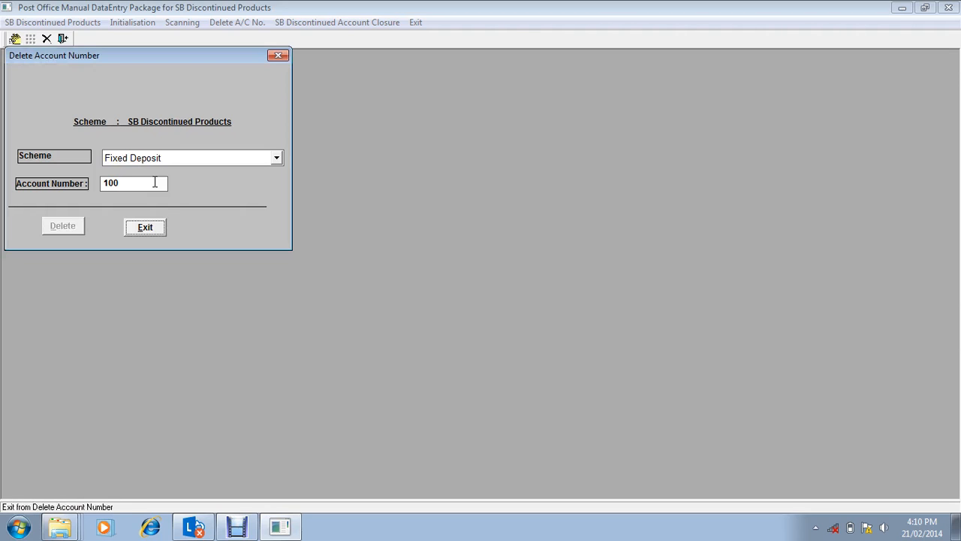
pyautogui.click(155, 182)
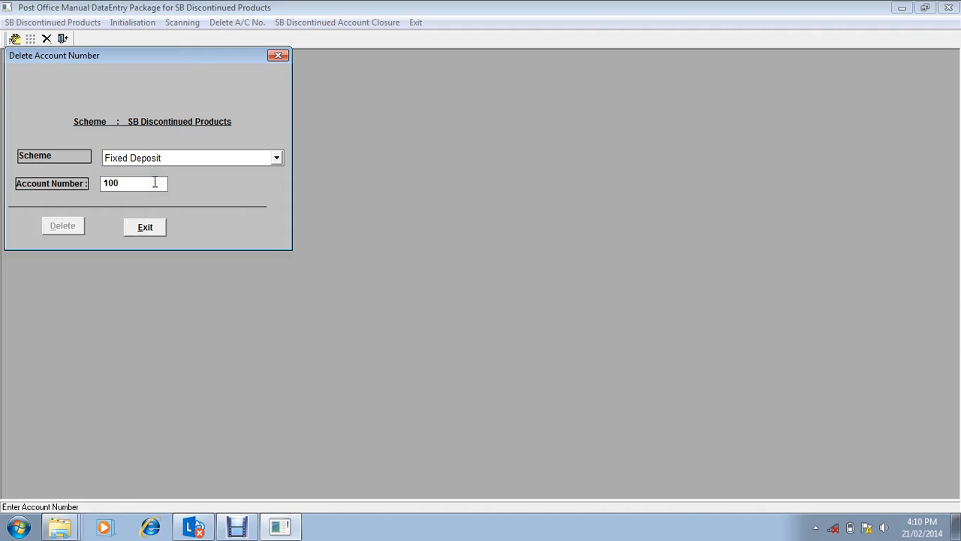
pyautogui.click(253, 157)
pyautogui.click(217, 172)
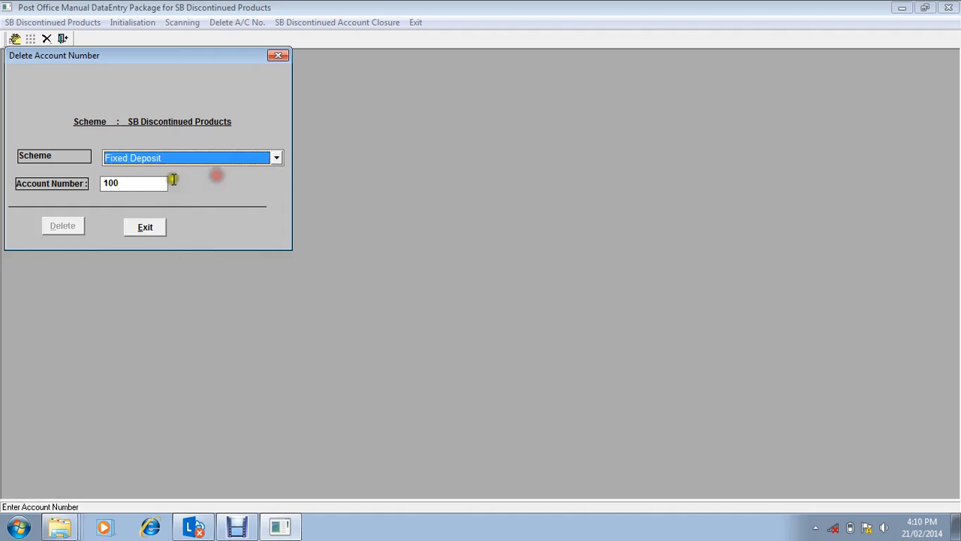
pyautogui.press('Tab')
pyautogui.press('BackSpace')
pyautogui.write('1')
pyautogui.press('Return')
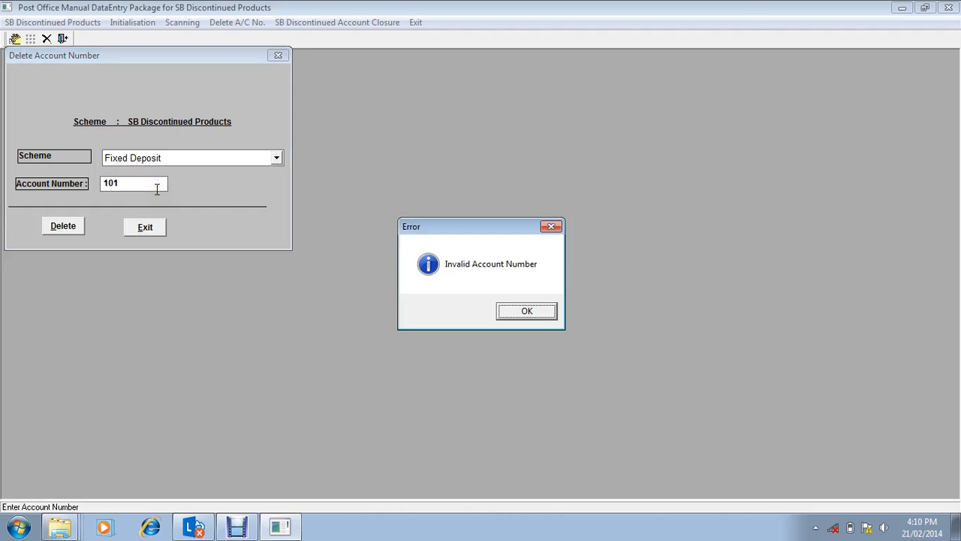
pyautogui.click(520, 313)
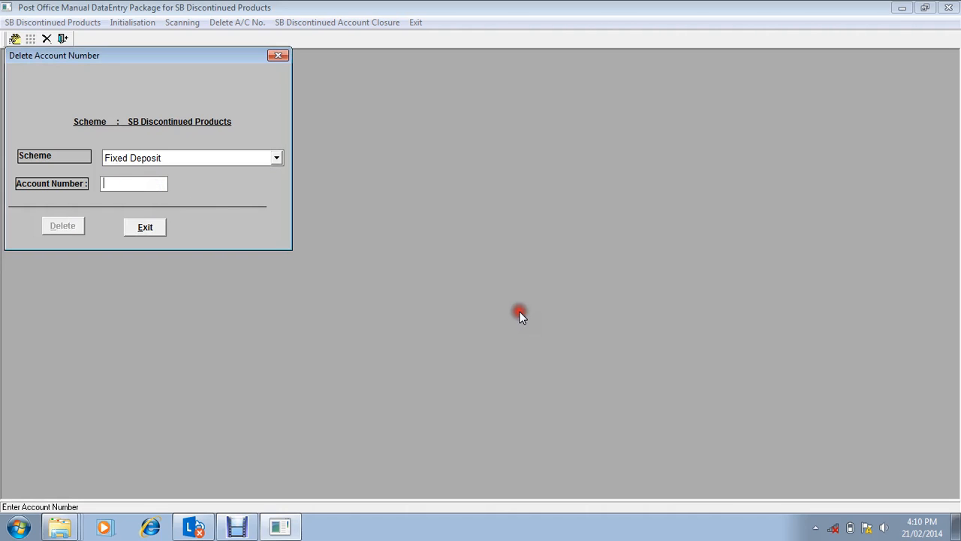
pyautogui.click(151, 232)
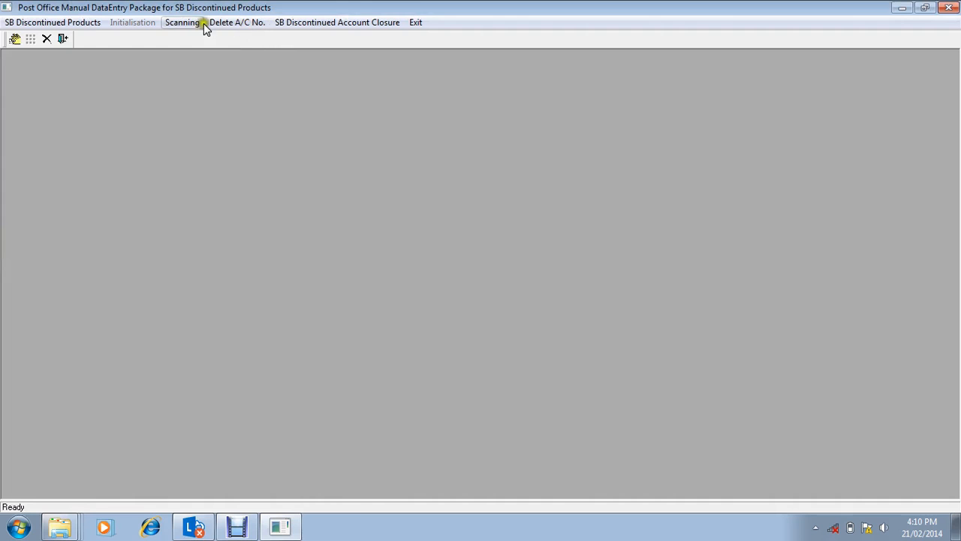
# Step: View the list of SB discontinued product transactions as on 21/02/2014, and leave the data entry transactions
pyautogui.click(69, 23)
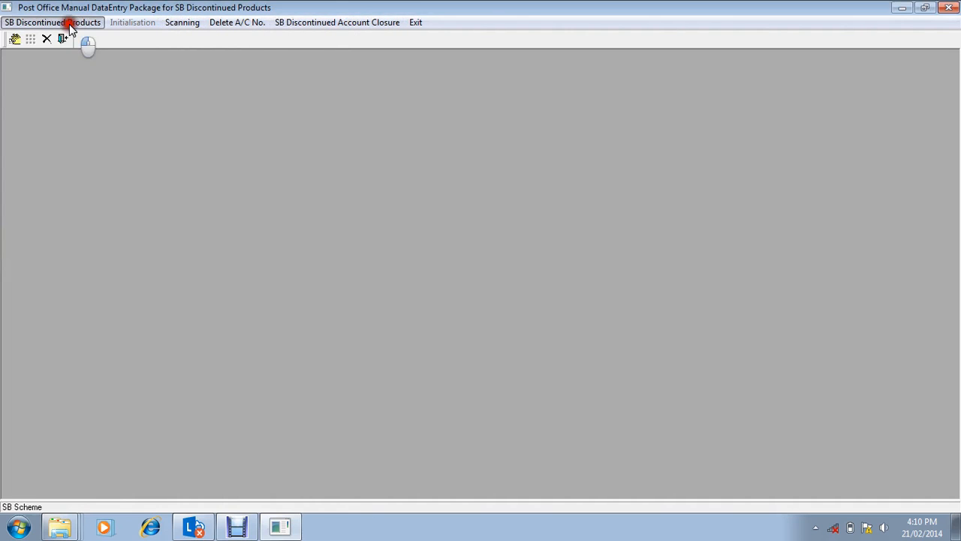
pyautogui.click(239, 22)
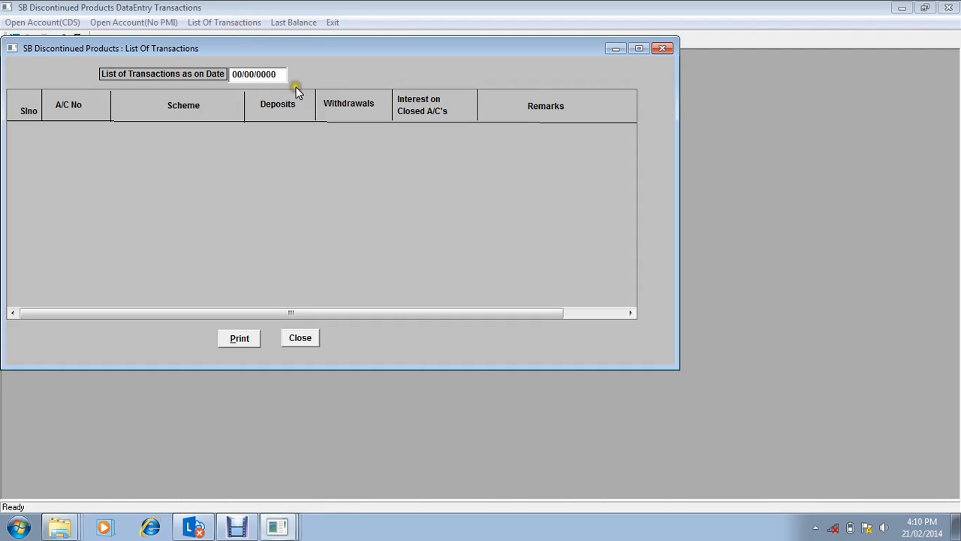
pyautogui.write('21/02/2014')
pyautogui.press('Return')
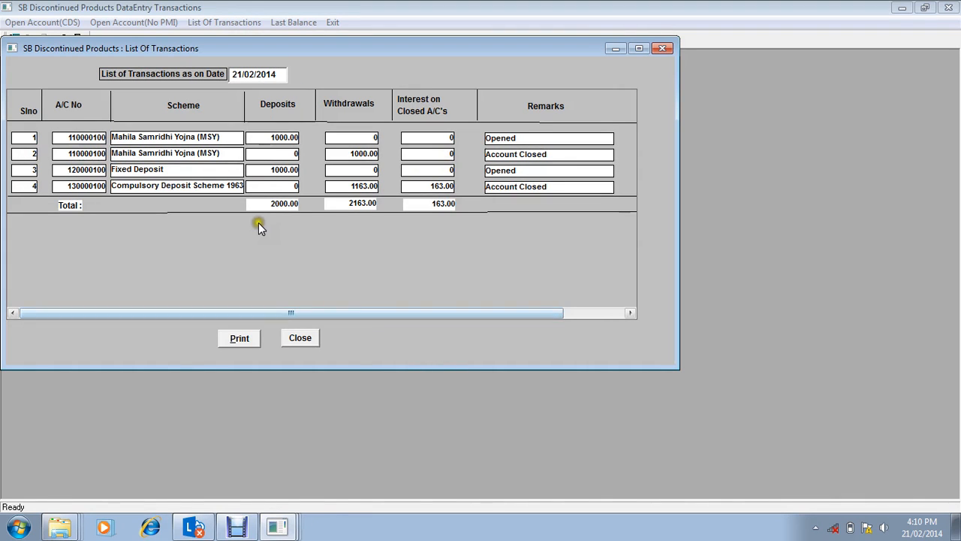
pyautogui.click(313, 339)
pyautogui.click(326, 24)
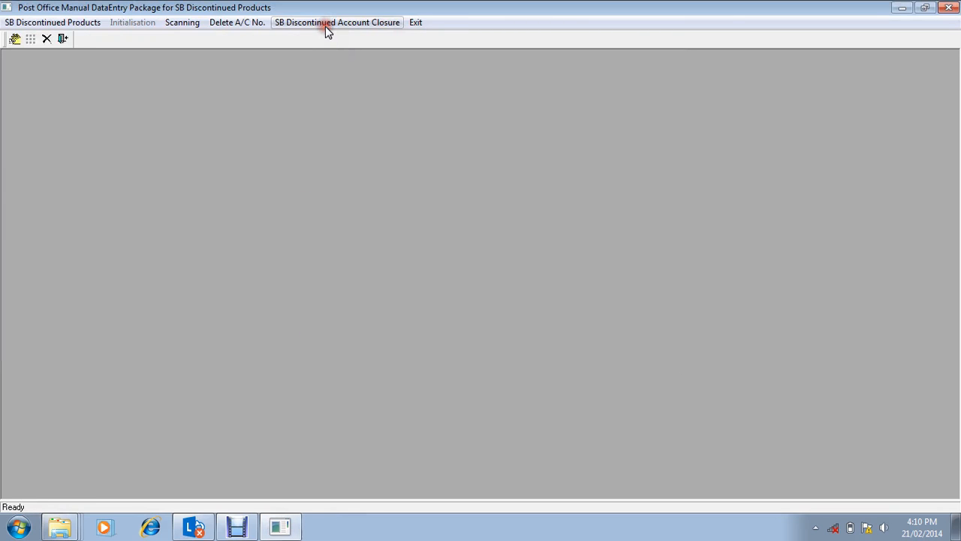
# Step: Start deleting an SB discontinued account number and choose Fixed Deposit as the scheme
pyautogui.click(311, 21)
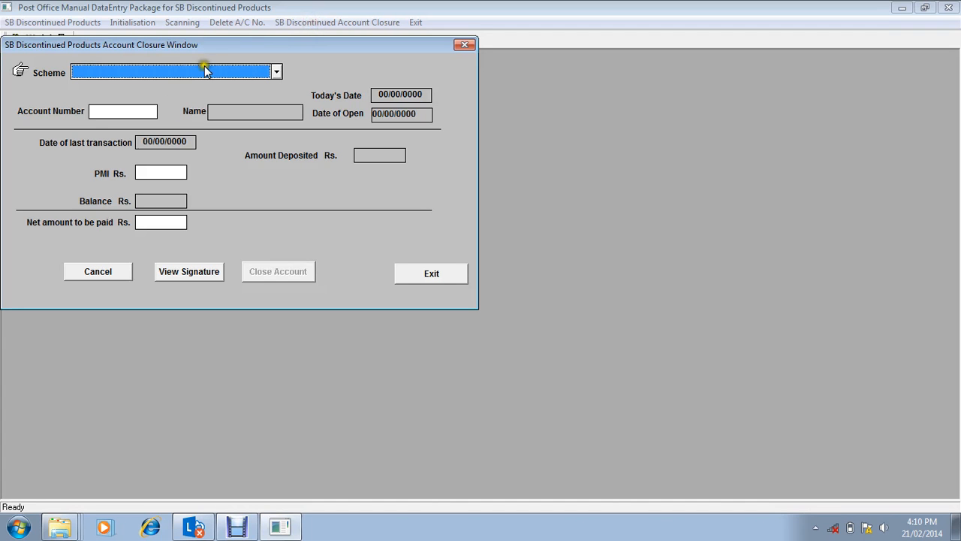
pyautogui.click(407, 271)
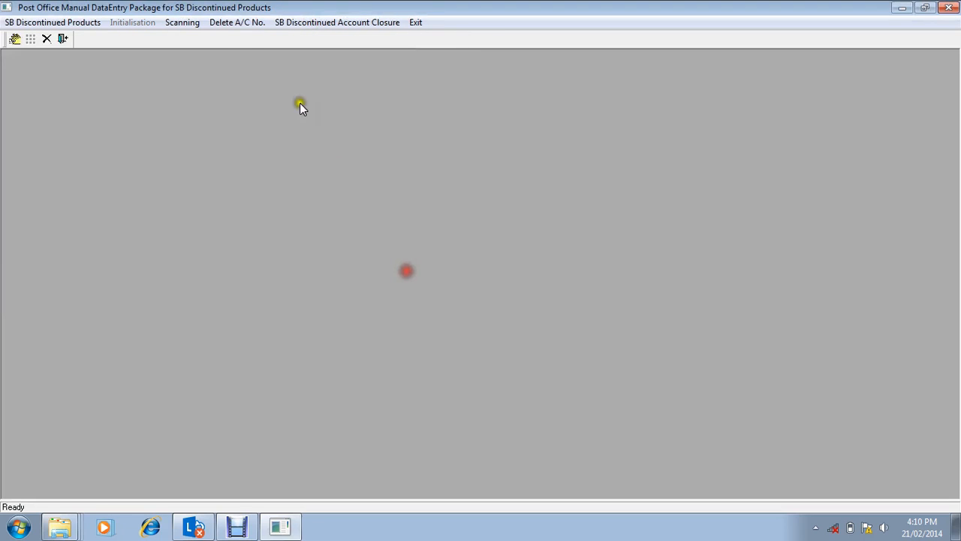
pyautogui.click(246, 24)
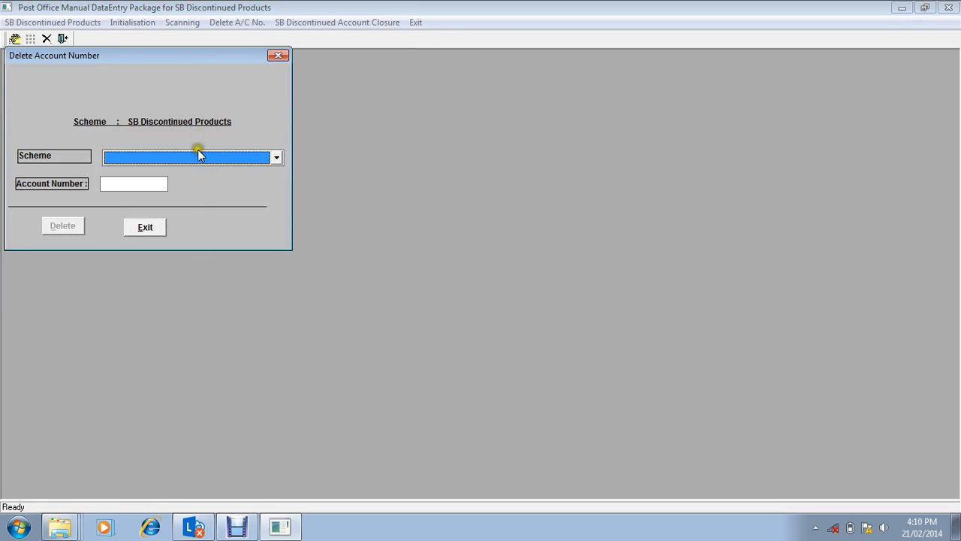
pyautogui.click(198, 156)
pyautogui.press('Down')
pyautogui.press('Down')
pyautogui.press('Down')
pyautogui.press('Down')
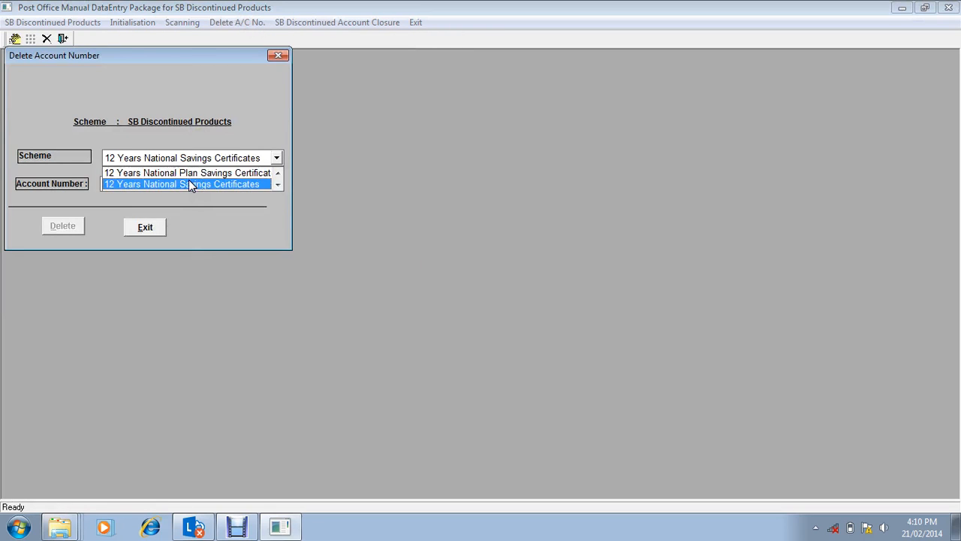
pyautogui.press('Down')
pyautogui.press('Down')
pyautogui.press('Down')
pyautogui.press('Down')
pyautogui.press('Down')
pyautogui.press('Down')
pyautogui.scroll(-1, 189, 185)
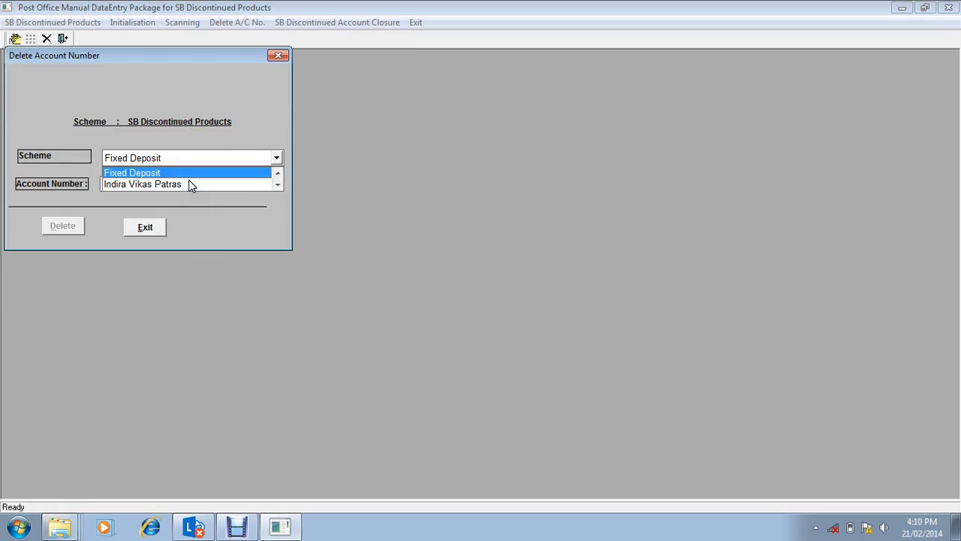
pyautogui.press('Return')
# Step: Enter the Fixed Deposit account's number, delete the account, and leave the account deletion window
pyautogui.click(135, 186)
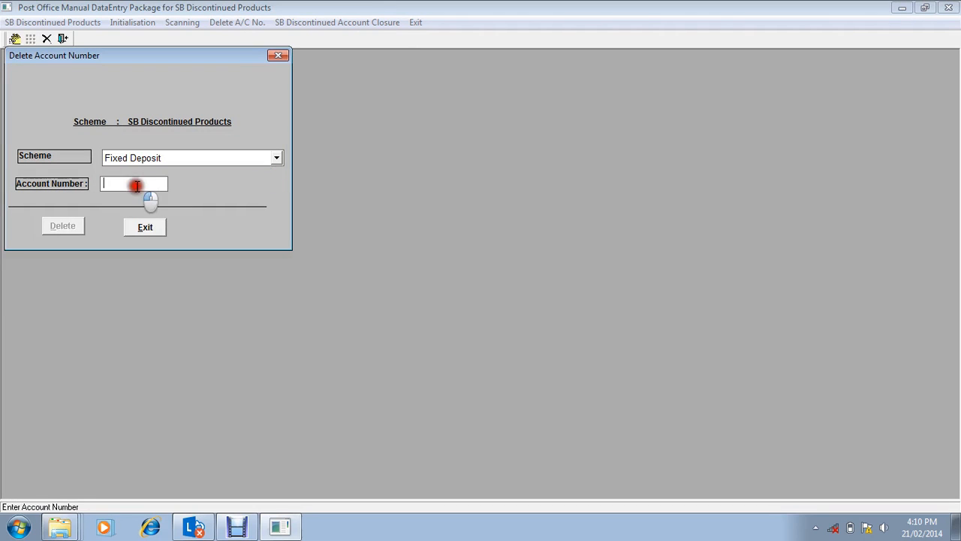
pyautogui.write('100')
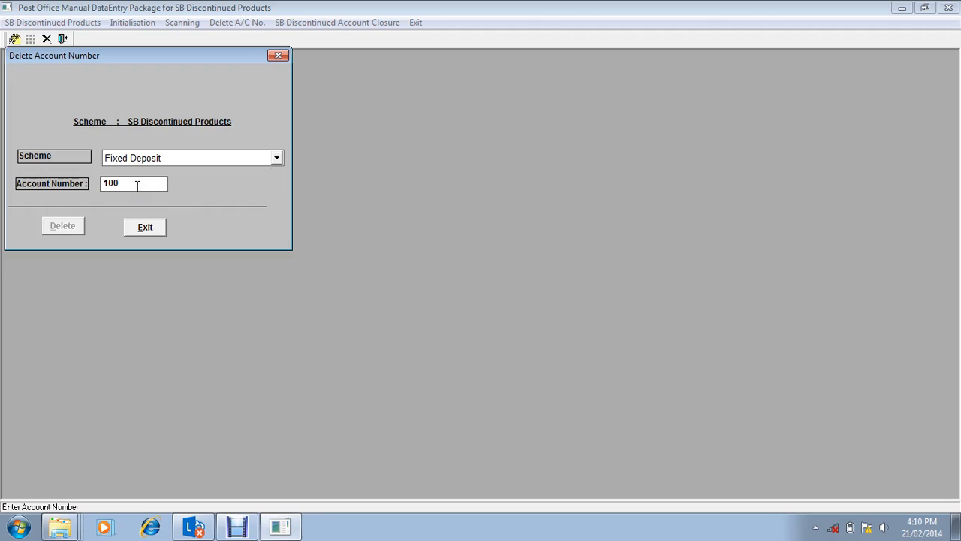
pyautogui.press('Return')
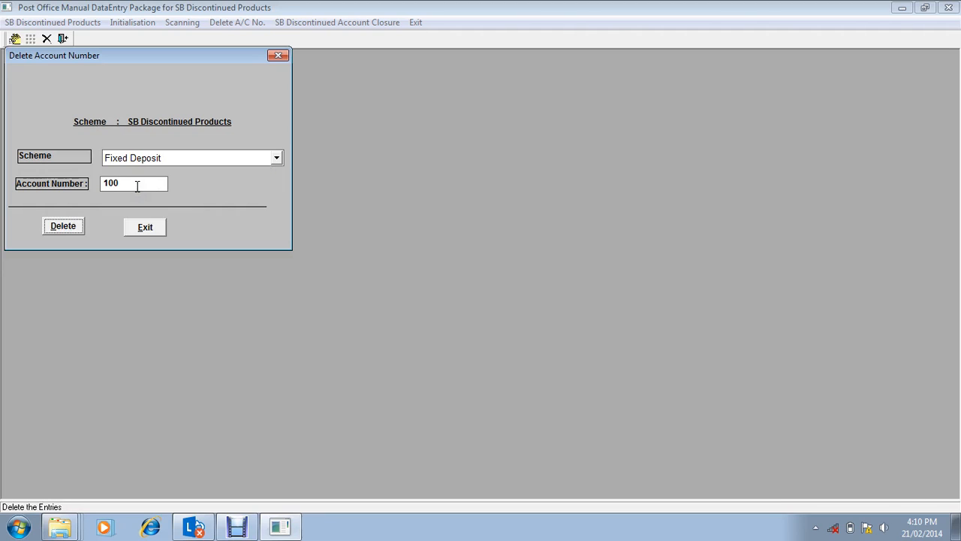
pyautogui.press('Return')
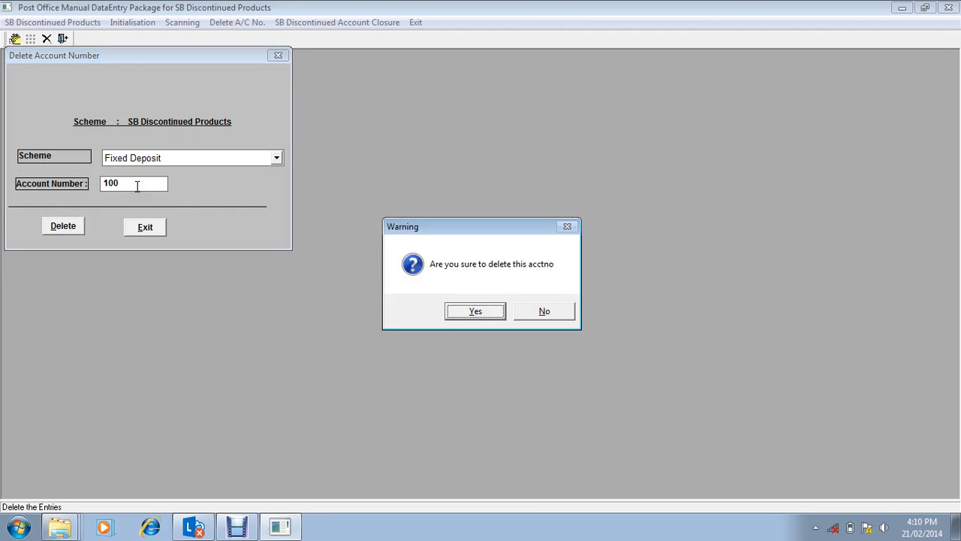
pyautogui.press('Return')
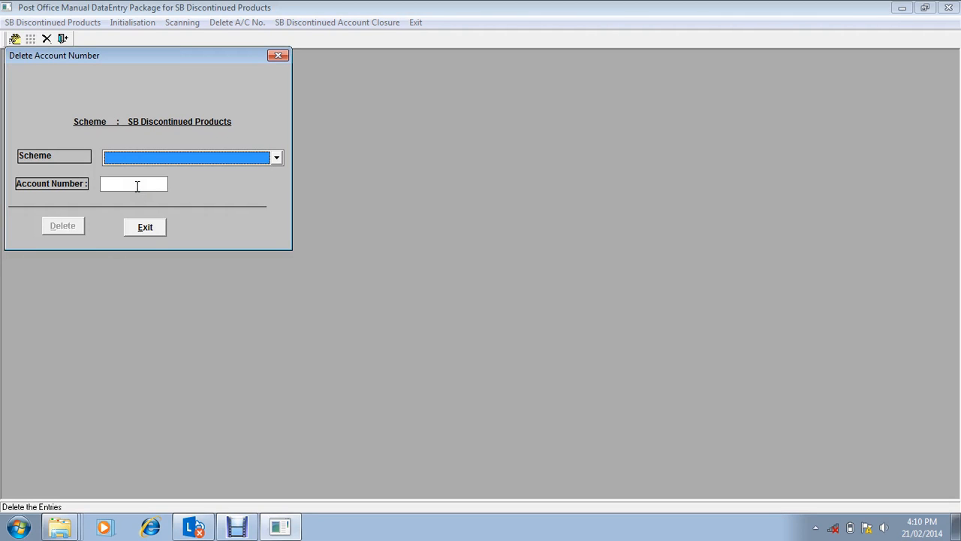
pyautogui.click(148, 227)
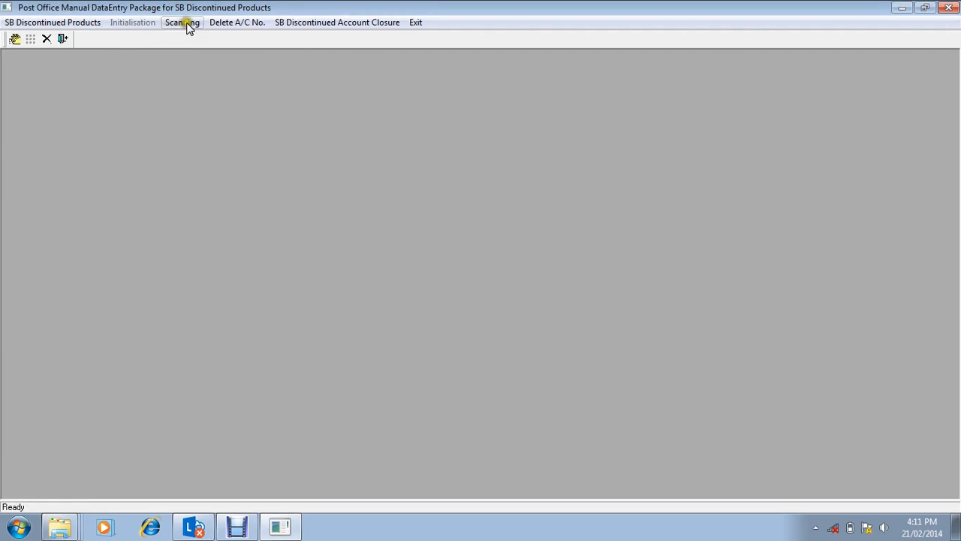
# Step: List the SB discontinued product transactions as on 21/02/2014, close the list, and exit the SB Discontinued Products package
pyautogui.click(96, 22)
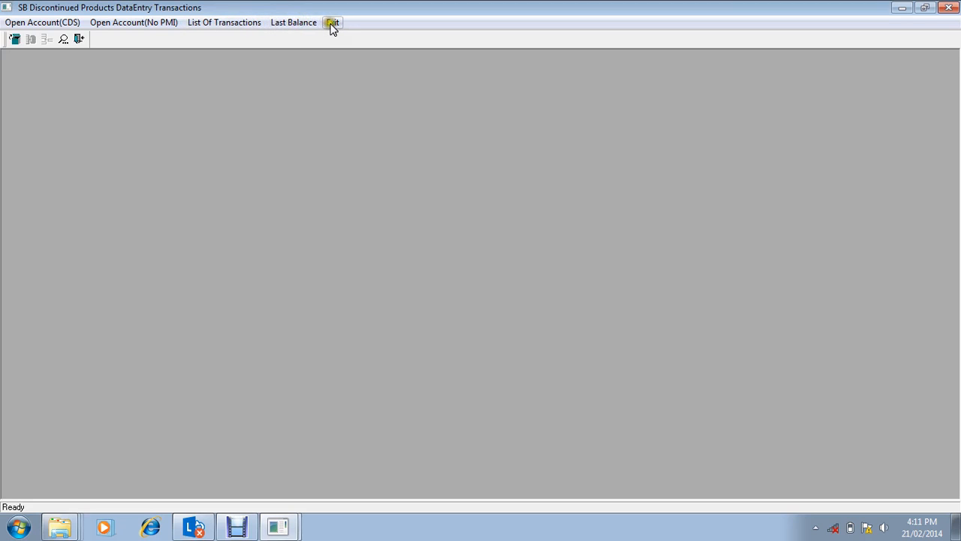
pyautogui.click(252, 24)
pyautogui.click(286, 75)
pyautogui.write('21/')
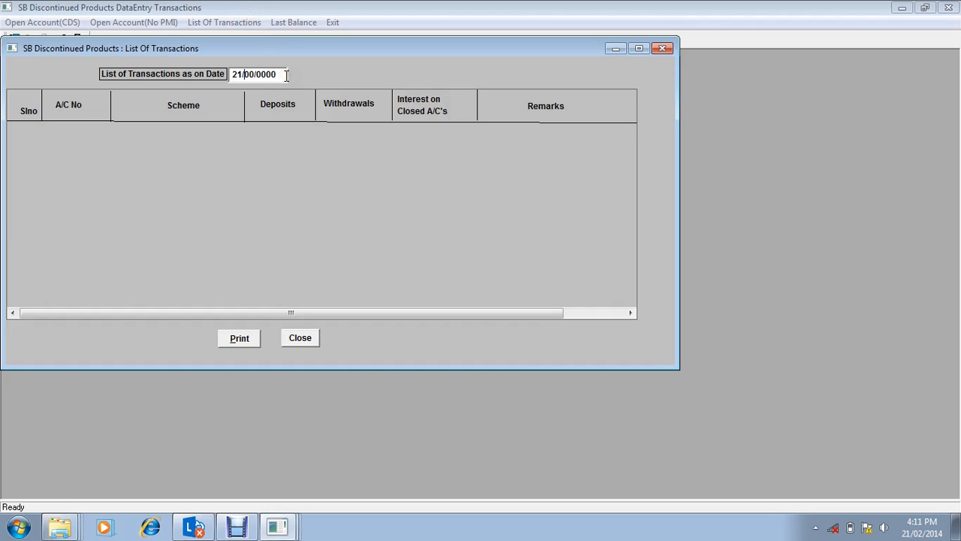
pyautogui.write('02/')
pyautogui.write('2014')
pyautogui.press('Return')
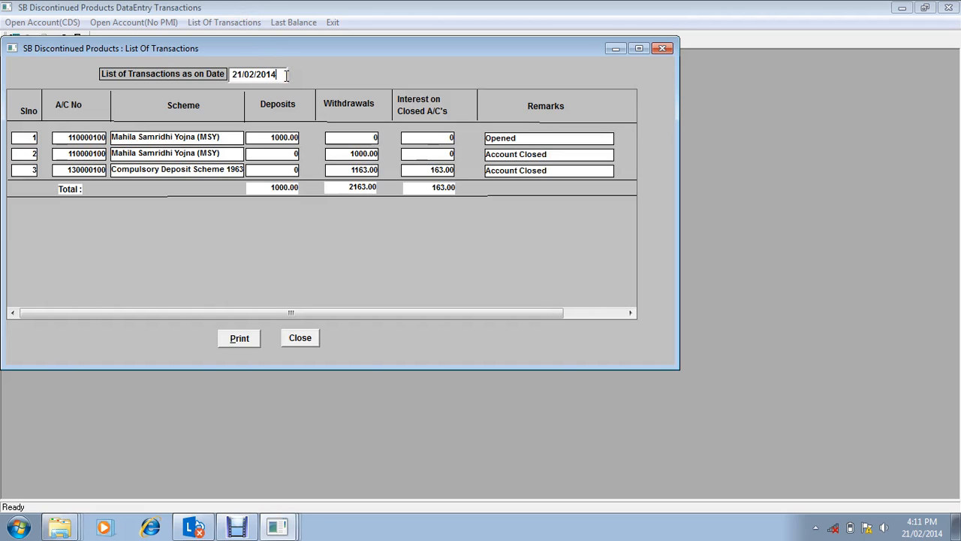
pyautogui.click(310, 338)
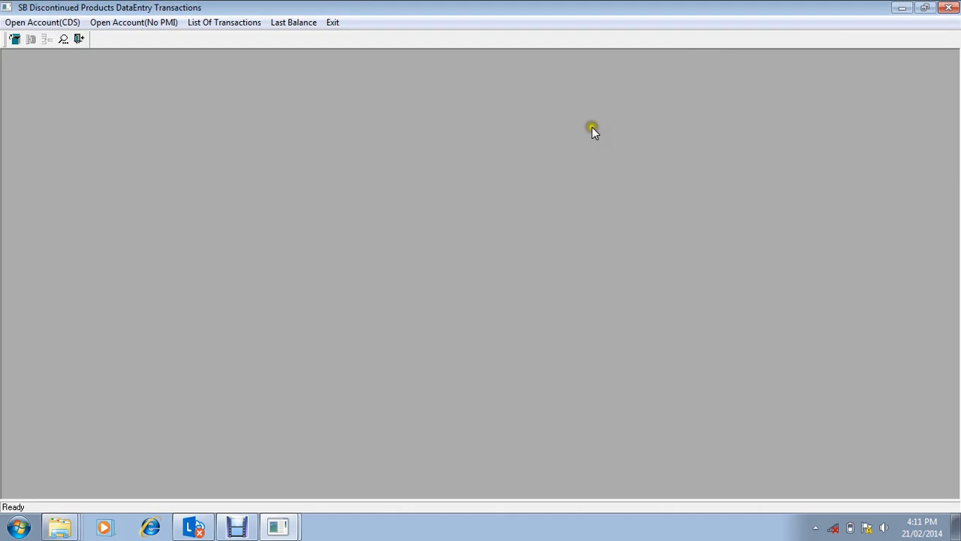
pyautogui.click(335, 22)
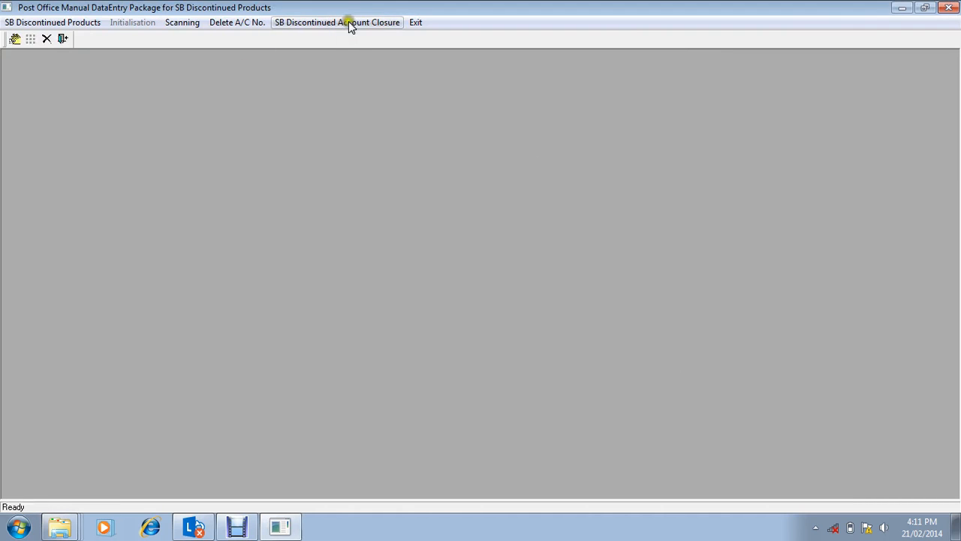
pyautogui.click(416, 22)
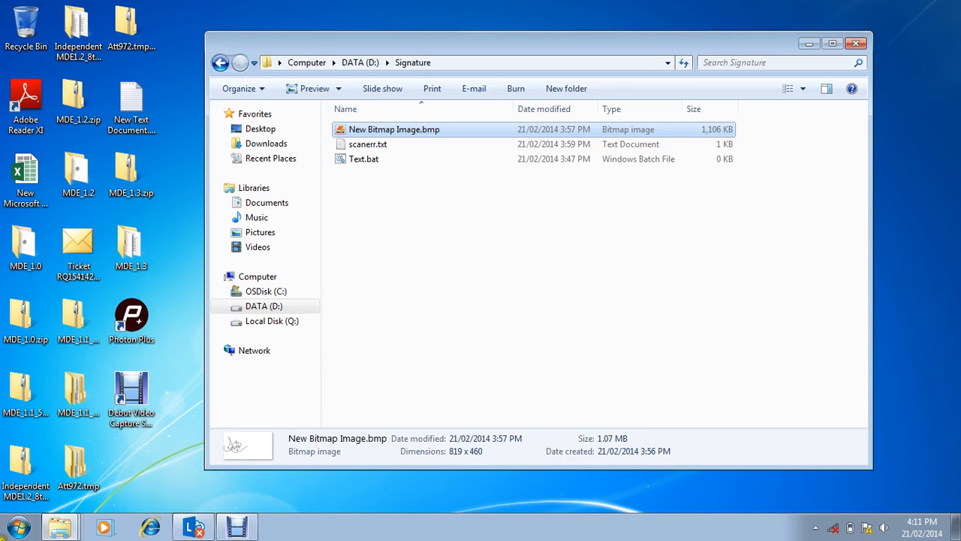
# Step: Launch the MDE - Reports program from the MDE - Manual Data Entry program group
pyautogui.press('super')
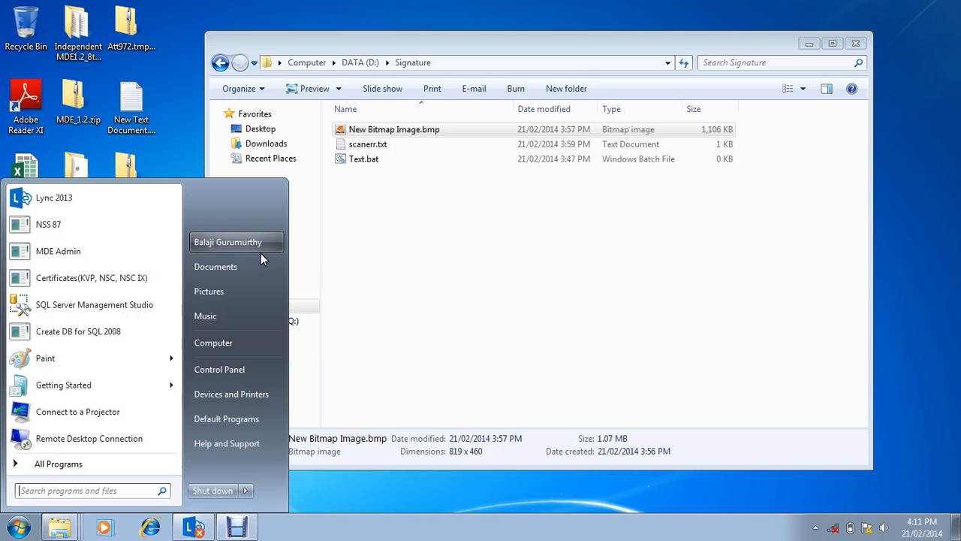
pyautogui.click(58, 463)
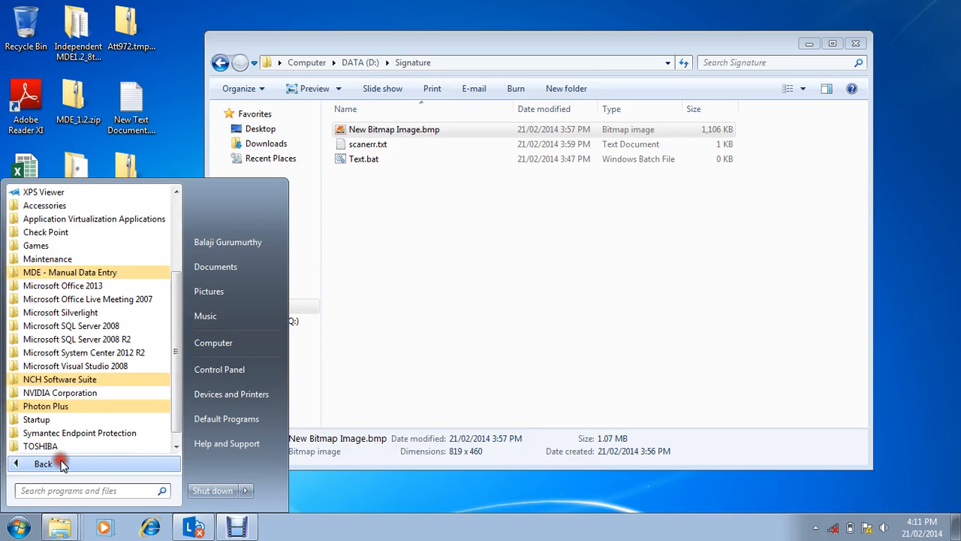
pyautogui.click(118, 272)
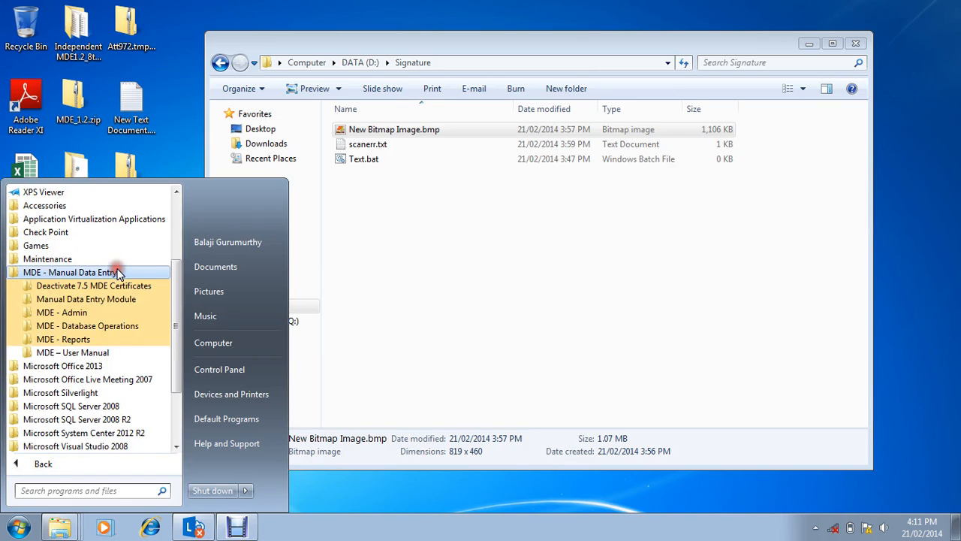
pyautogui.click(90, 340)
pyautogui.click(87, 351)
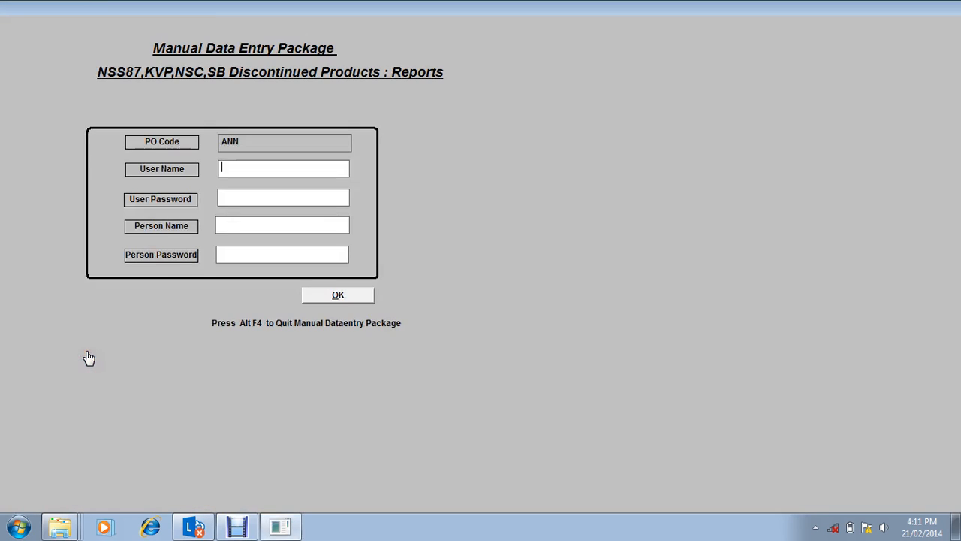
# Step: Log in to the reports package as user counter and person vendor1, entering the user password and the person password
pyautogui.click(271, 170)
pyautogui.write('counter')
pyautogui.press('Tab')
pyautogui.write('********')
pyautogui.press('Tab')
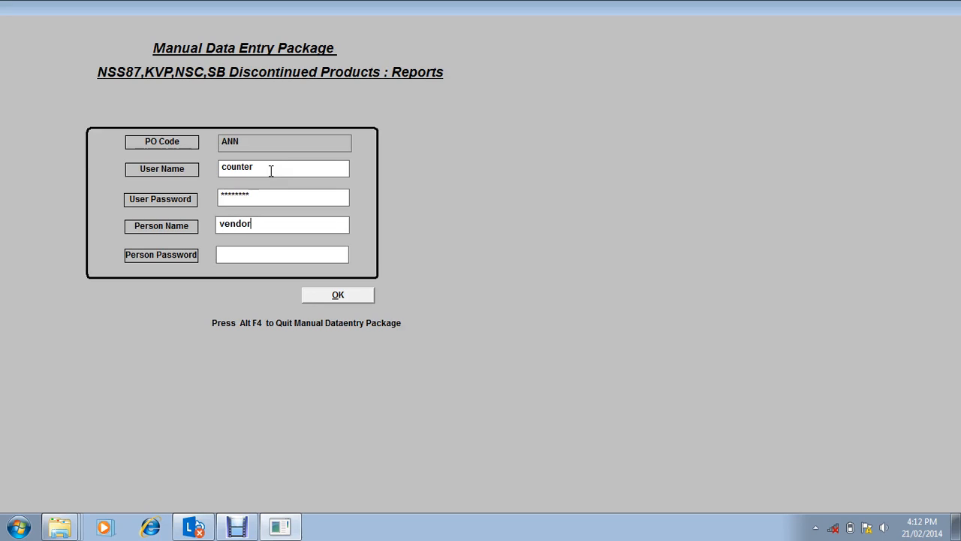
pyautogui.press('Tab')
pyautogui.press('Return')
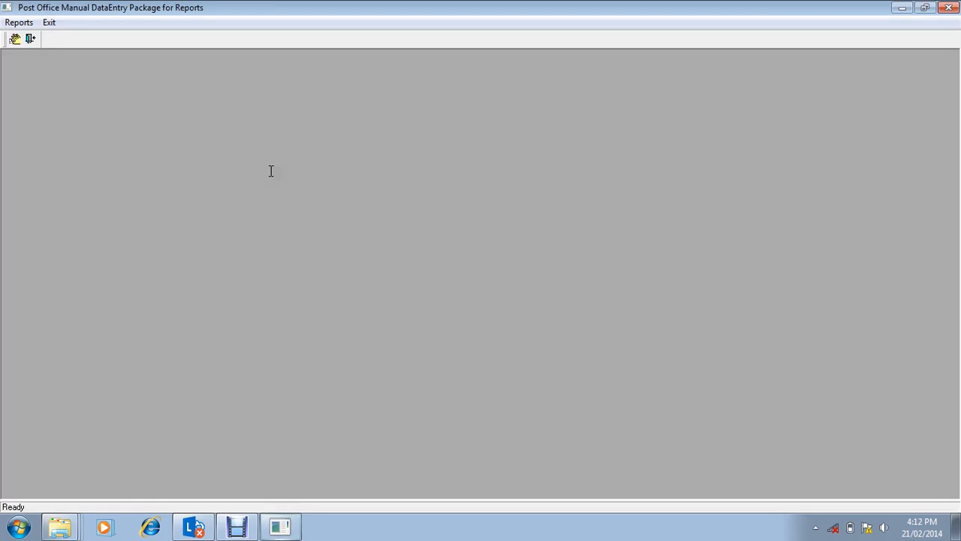
# Step: Open the NSS87, SB discontinued, KVP and NSC report, choosing post office ANNA NAGAR and scheme NSS87
pyautogui.click(16, 37)
pyautogui.click(409, 160)
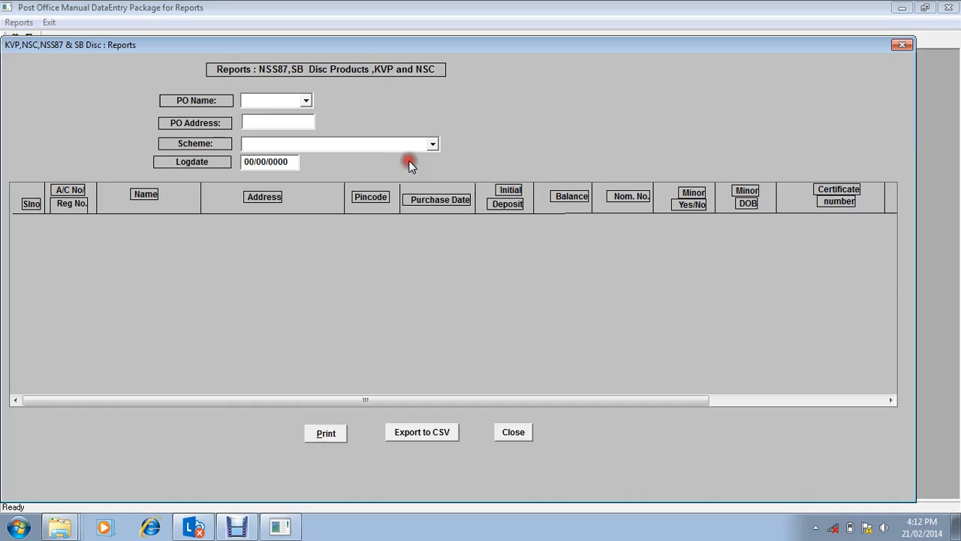
pyautogui.click(305, 99)
pyautogui.click(289, 118)
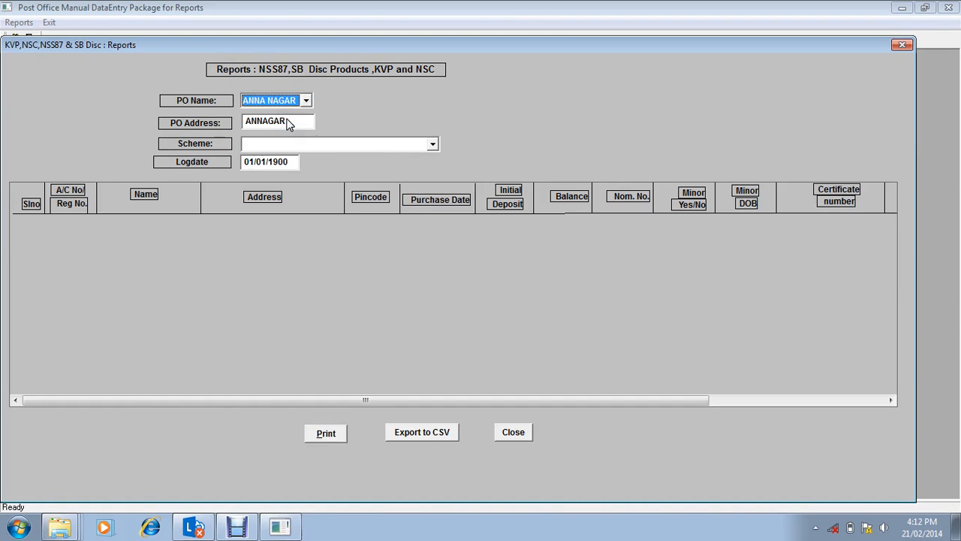
pyautogui.press('Tab')
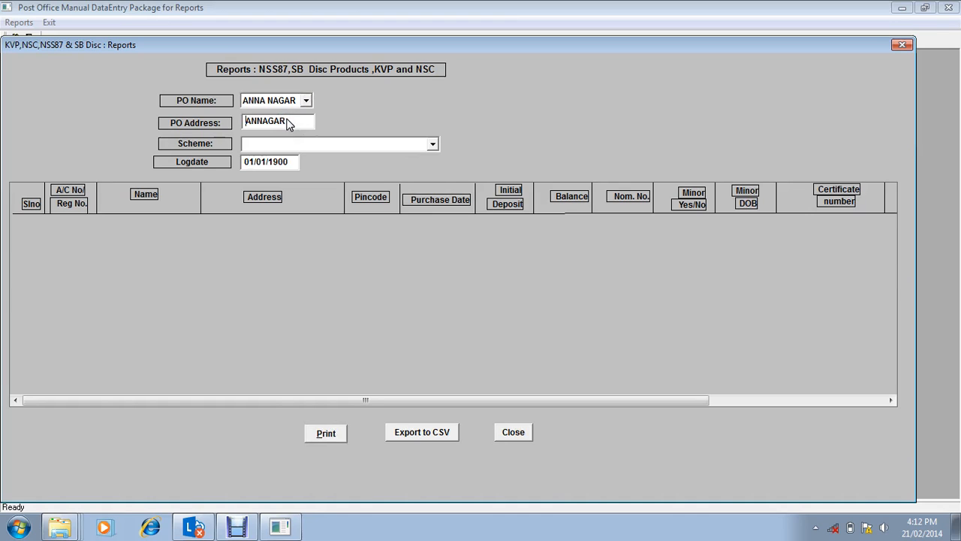
pyautogui.click(433, 143)
pyautogui.click(511, 309)
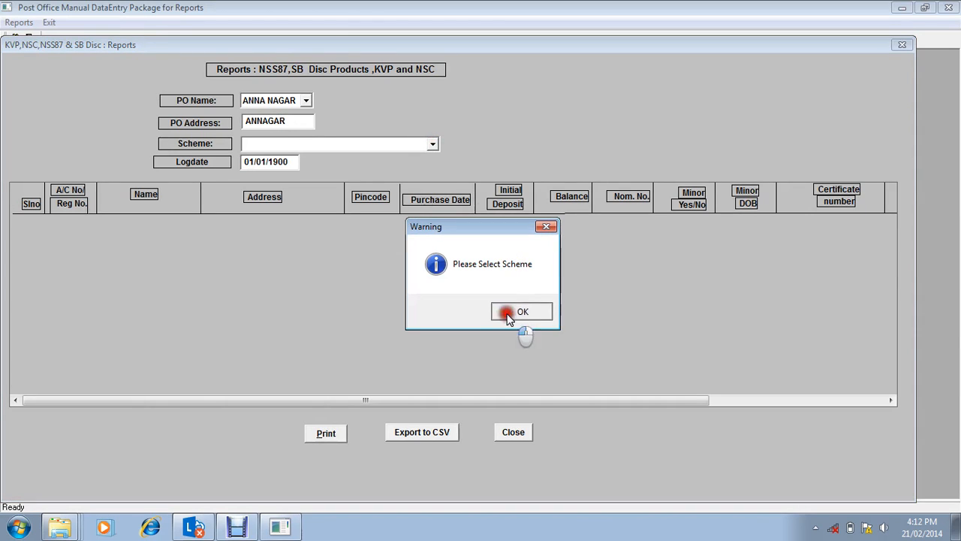
pyautogui.click(371, 163)
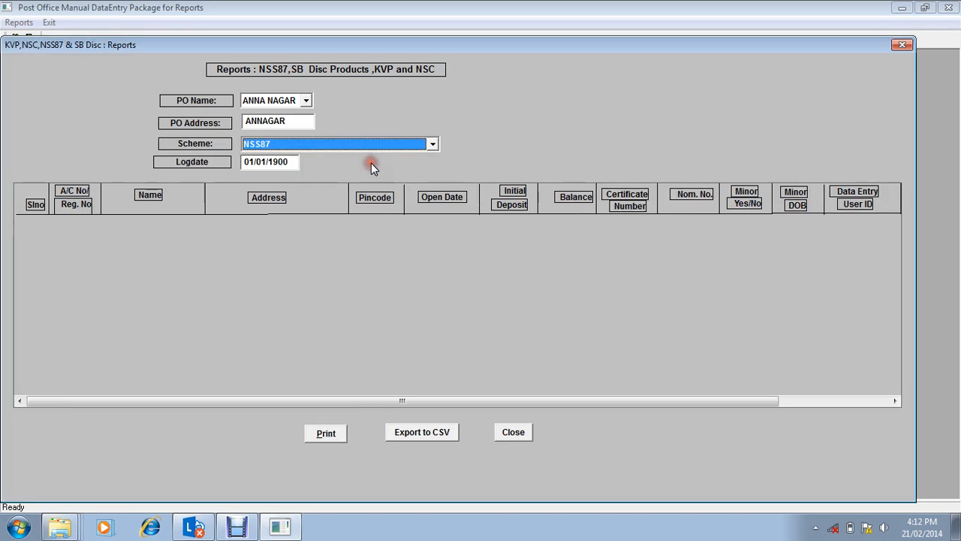
pyautogui.press('Tab')
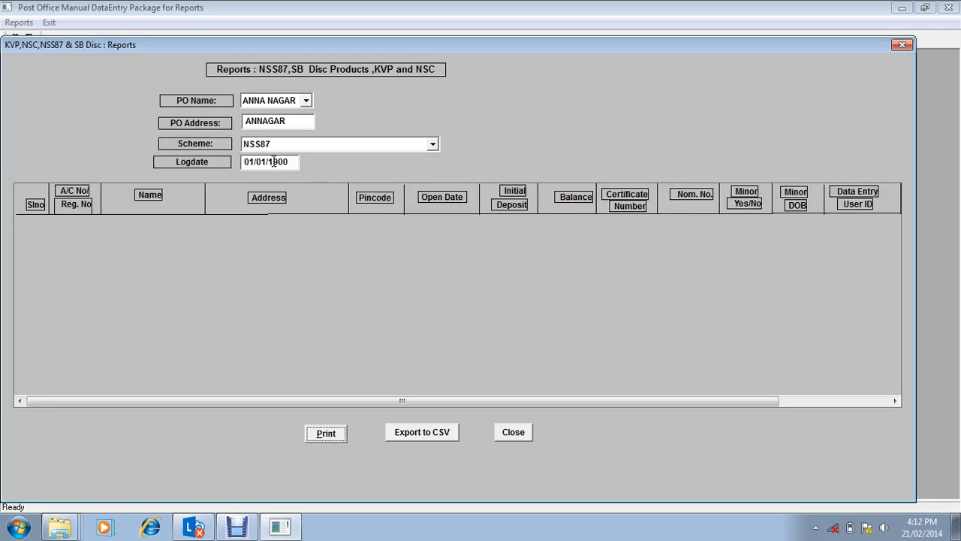
# Step: Set the report's log date to 21/02/2014 and list the NSS87 accounts
pyautogui.click(248, 165)
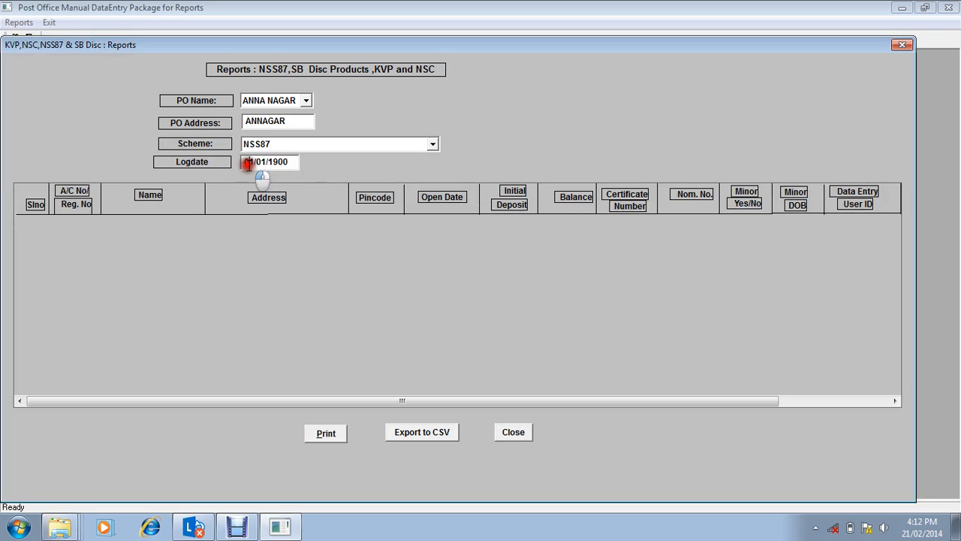
pyautogui.write('21')
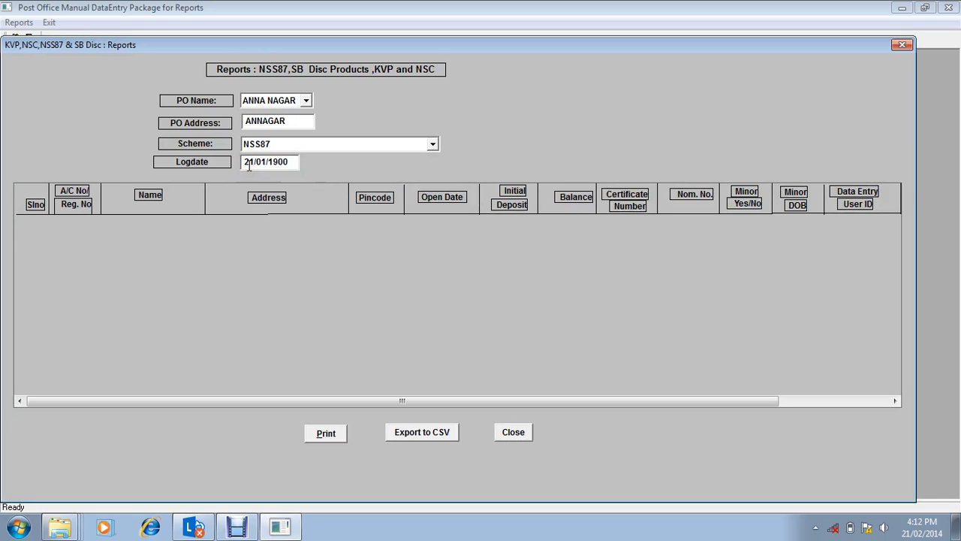
pyautogui.write('1')
pyautogui.write('2/2014')
pyautogui.press('Return')
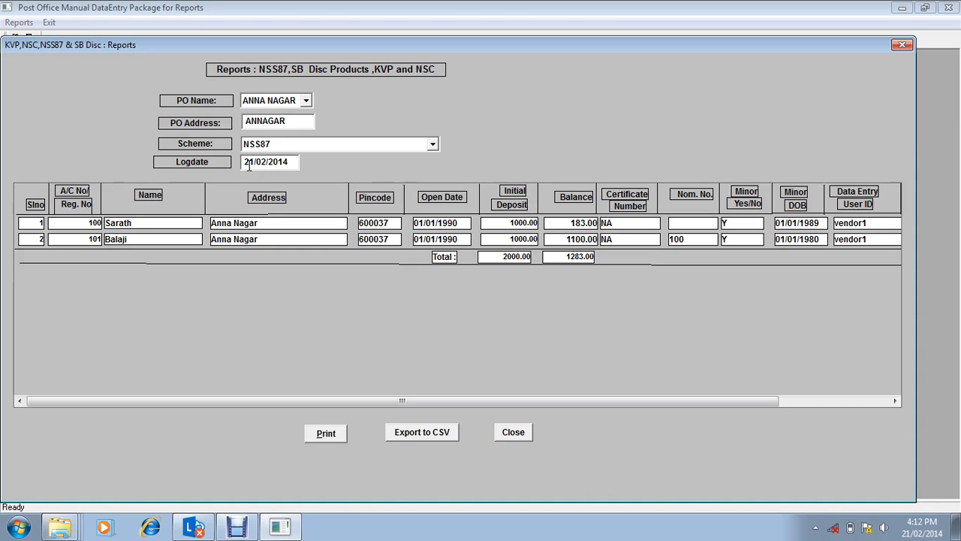
# Step: Change the report's scheme from NSS87 to KVP, passing over NSC
pyautogui.click(432, 143)
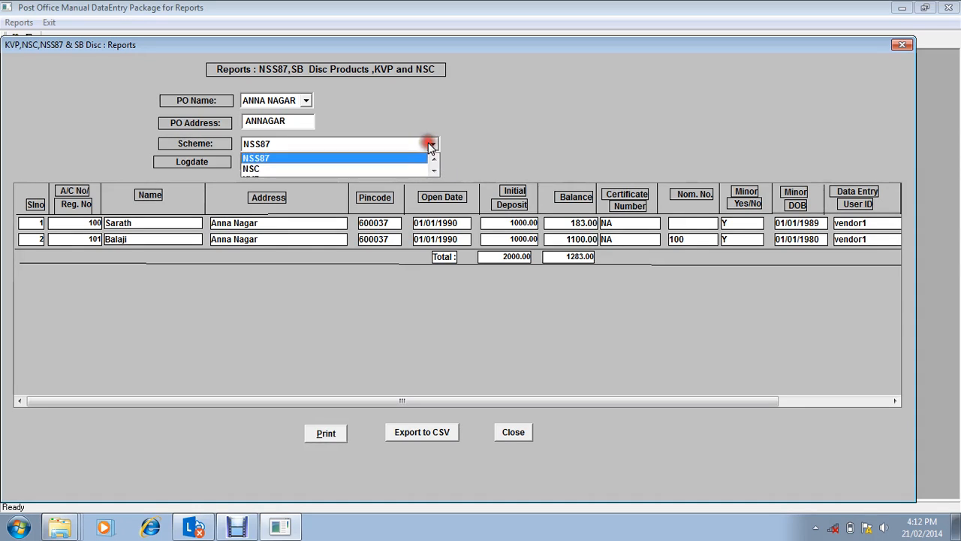
pyautogui.click(392, 168)
pyautogui.click(431, 143)
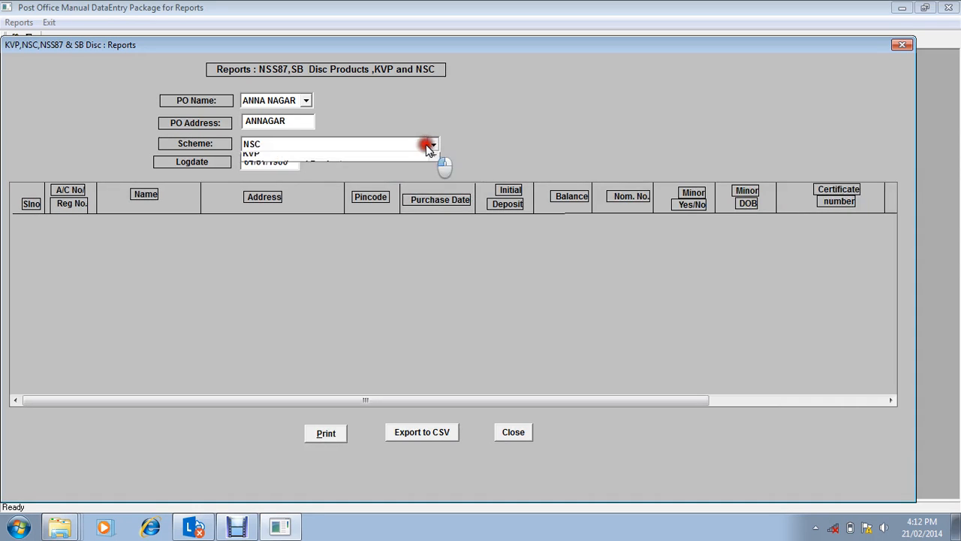
pyautogui.click(403, 168)
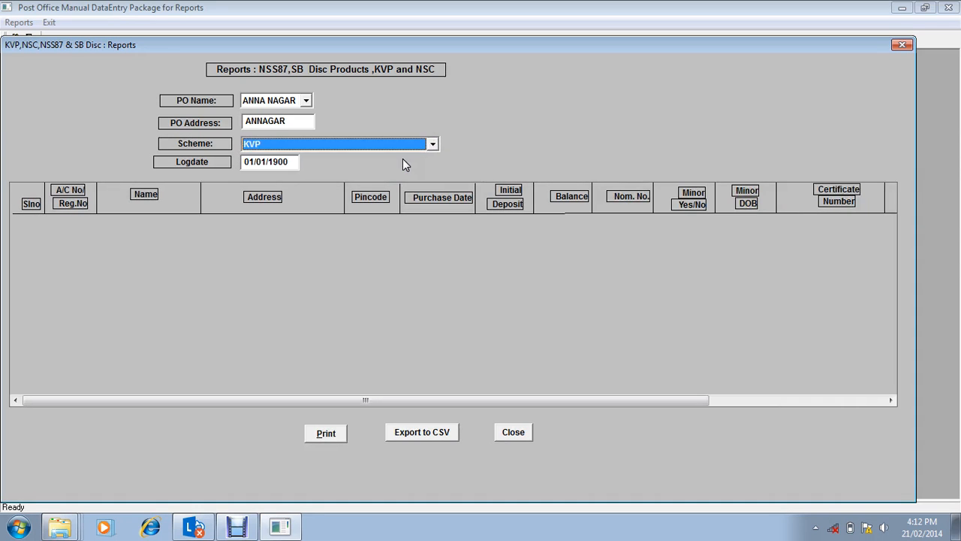
# Step: Set the log date to 21/02/2014 and list the KVP certificates
pyautogui.click(266, 163)
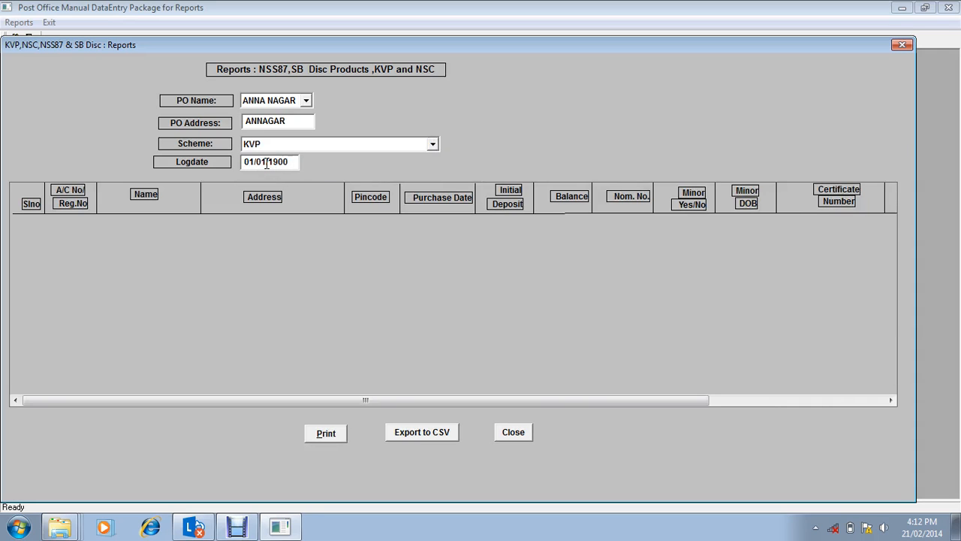
pyautogui.write('21/02/214')
pyautogui.press('BackSpace')
pyautogui.press('BackSpace')
pyautogui.write('1')
pyautogui.press('Return')
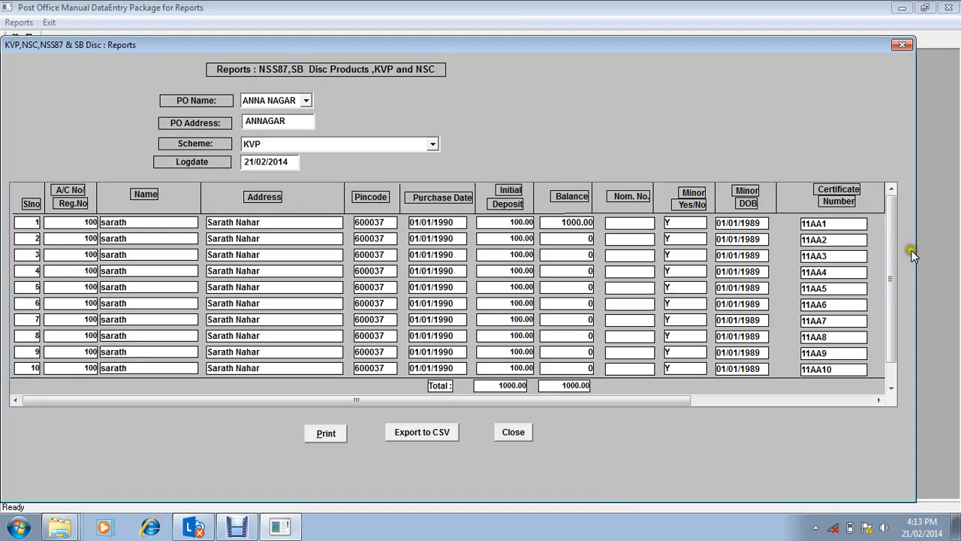
# Step: Look through the schemes available for the report and choose SB Discontinued Products
pyautogui.moveTo(896, 249); pyautogui.dragTo(889, 217)
pyautogui.click(356, 143)
pyautogui.press('Down')
pyautogui.press('Up')
pyautogui.press('Up')
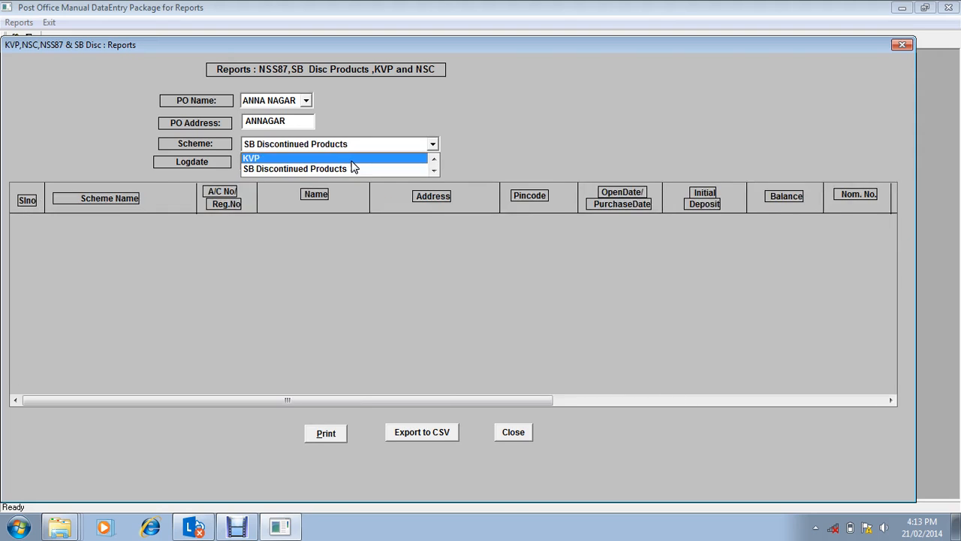
pyautogui.press('Up')
pyautogui.press('Up')
pyautogui.press('Down')
pyautogui.press('Down')
pyautogui.press('Down')
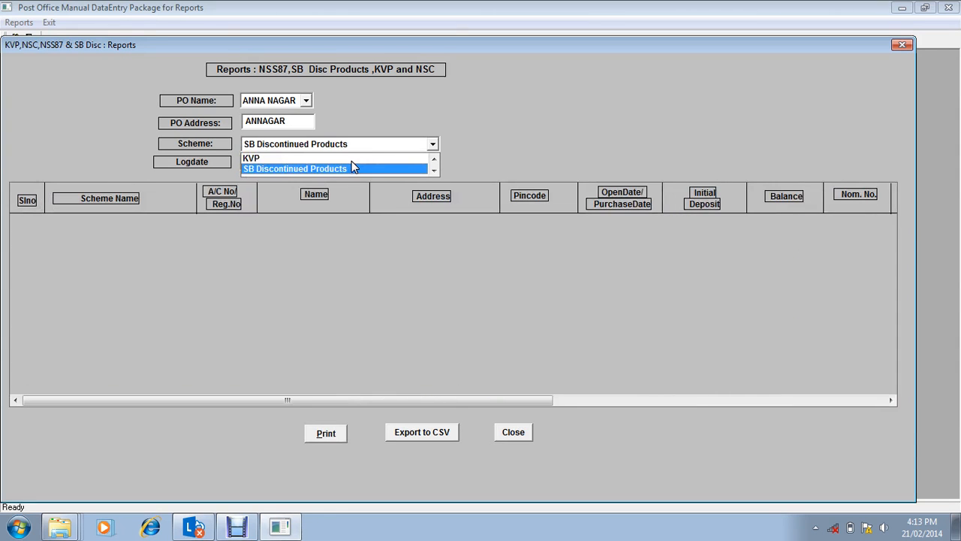
pyautogui.press('Up')
pyautogui.press('Up')
pyautogui.press('Up')
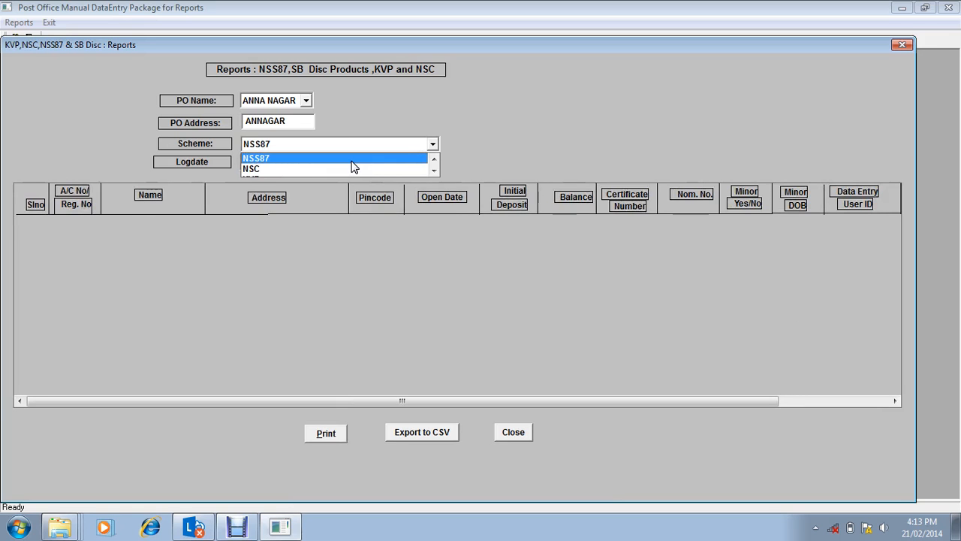
pyautogui.press('Down')
pyautogui.press('Down')
pyautogui.press('Down')
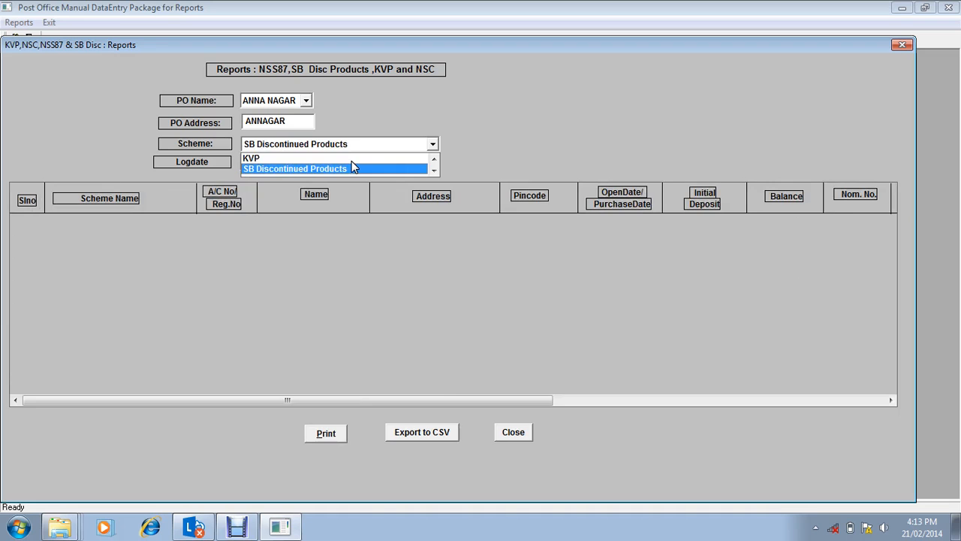
pyautogui.press('Up')
pyautogui.press('Up')
pyautogui.press('Up')
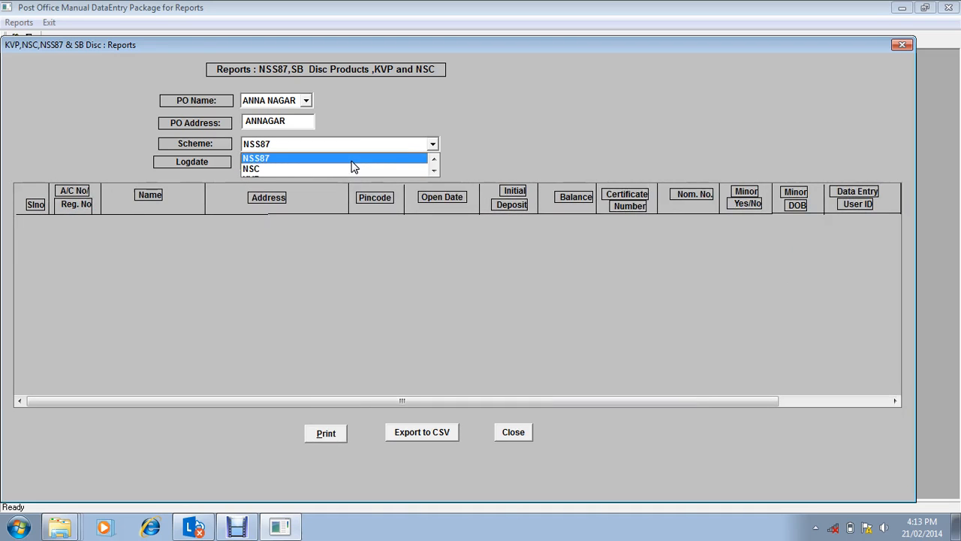
pyautogui.press('Down')
pyautogui.press('Down')
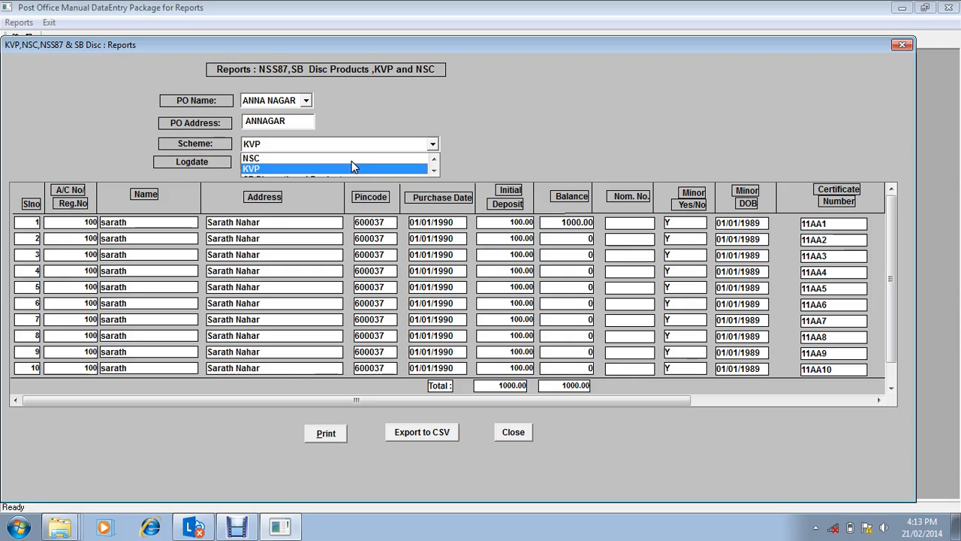
pyautogui.press('Up')
pyautogui.press('Up')
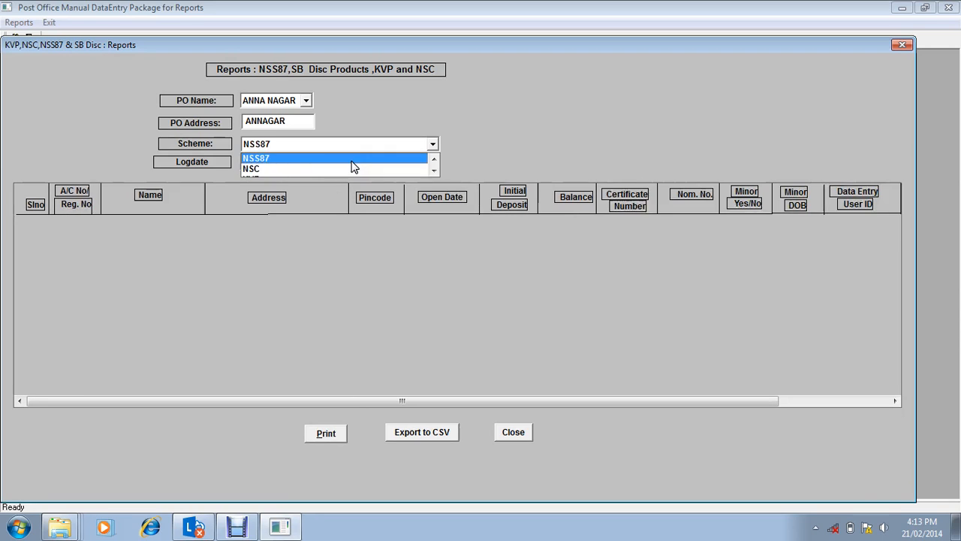
pyautogui.press('Down')
pyautogui.press('Down')
pyautogui.press('Down')
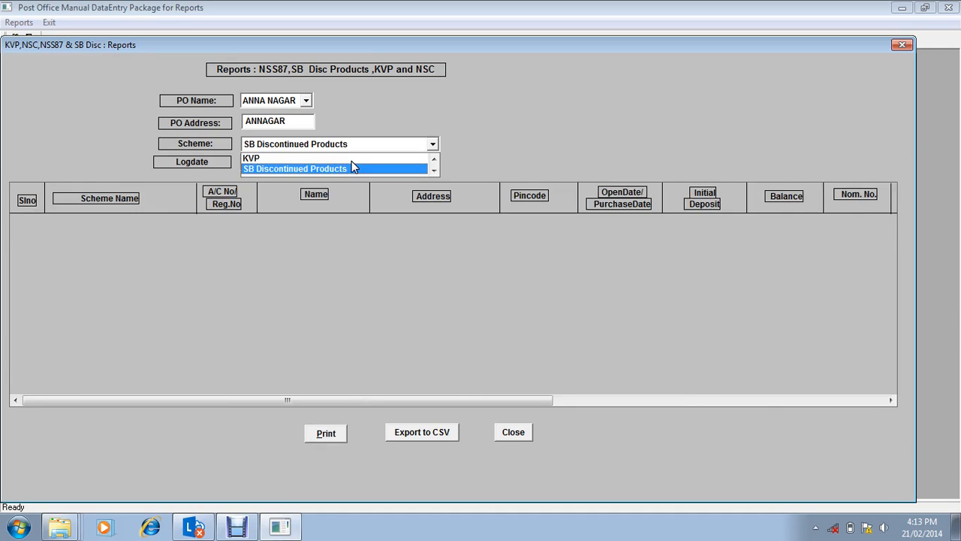
pyautogui.press('Return')
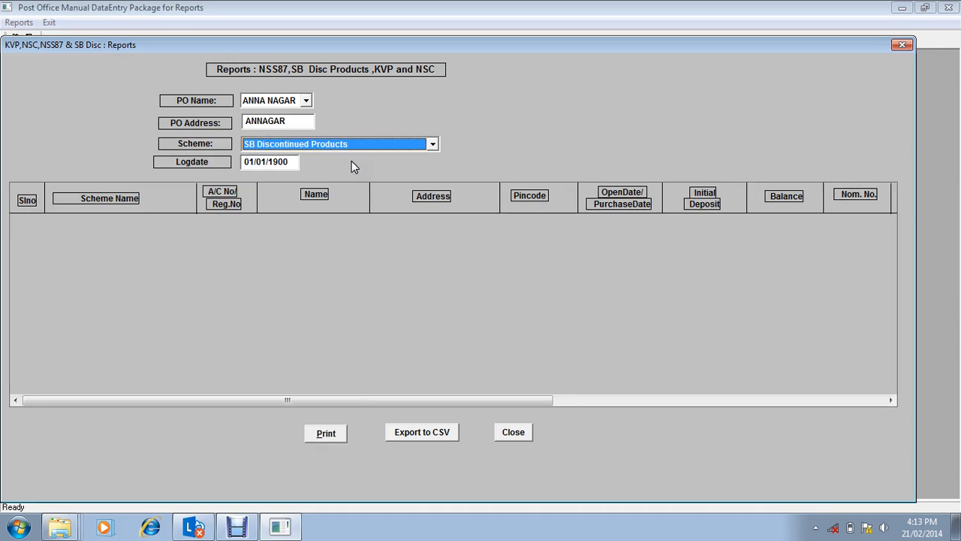
# Step: List the SB discontinued accounts for log date 21/02/2014 and export the report to CSV
pyautogui.press('Tab')
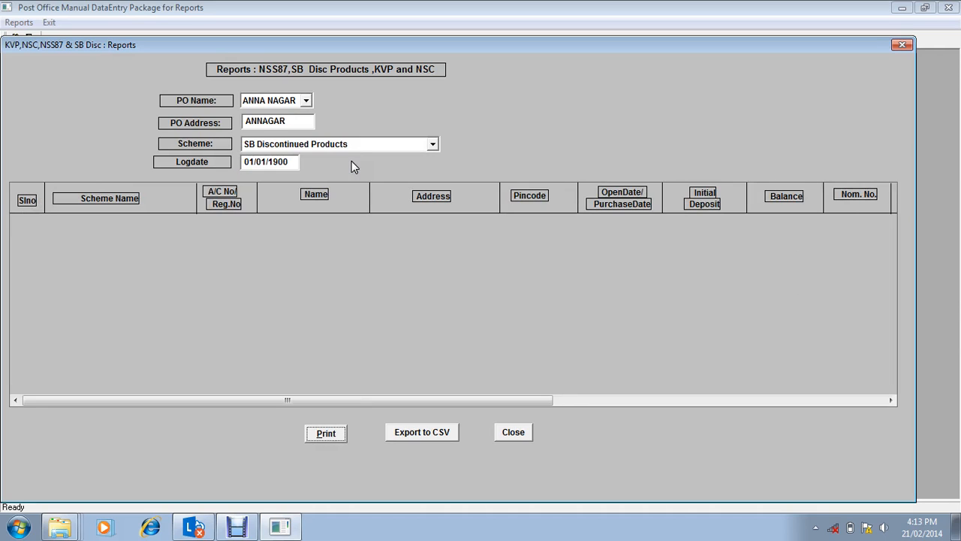
pyautogui.click(246, 162)
pyautogui.write('21/02/2014')
pyautogui.press('Return')
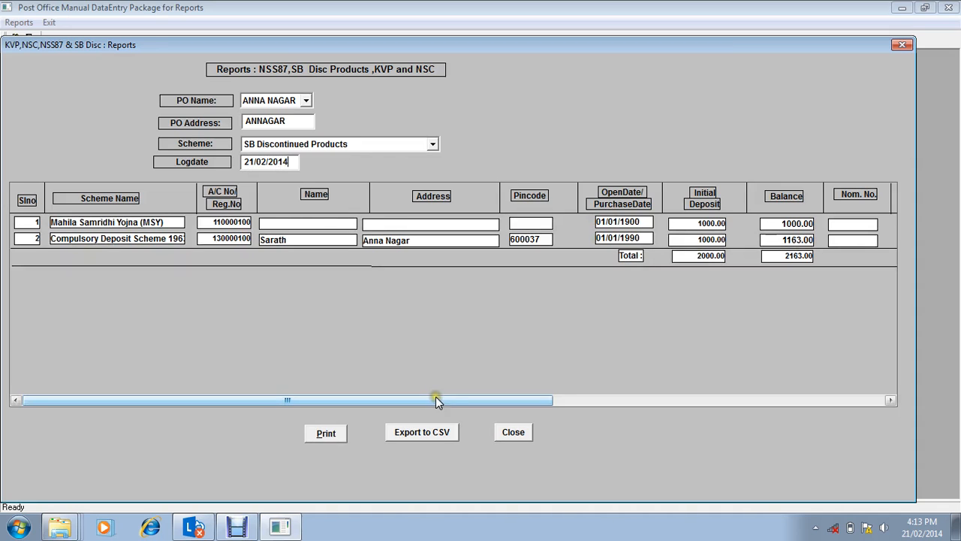
pyautogui.click(427, 432)
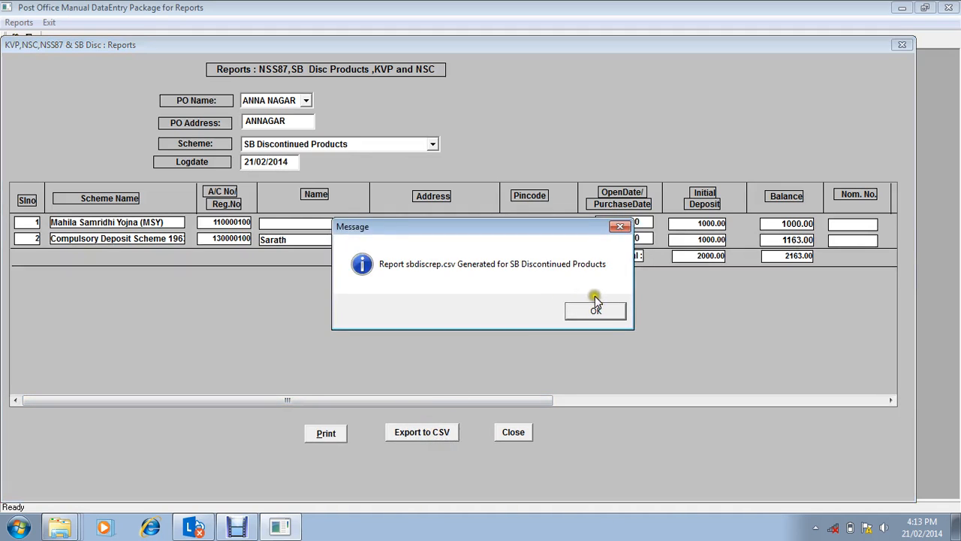
pyautogui.click(597, 311)
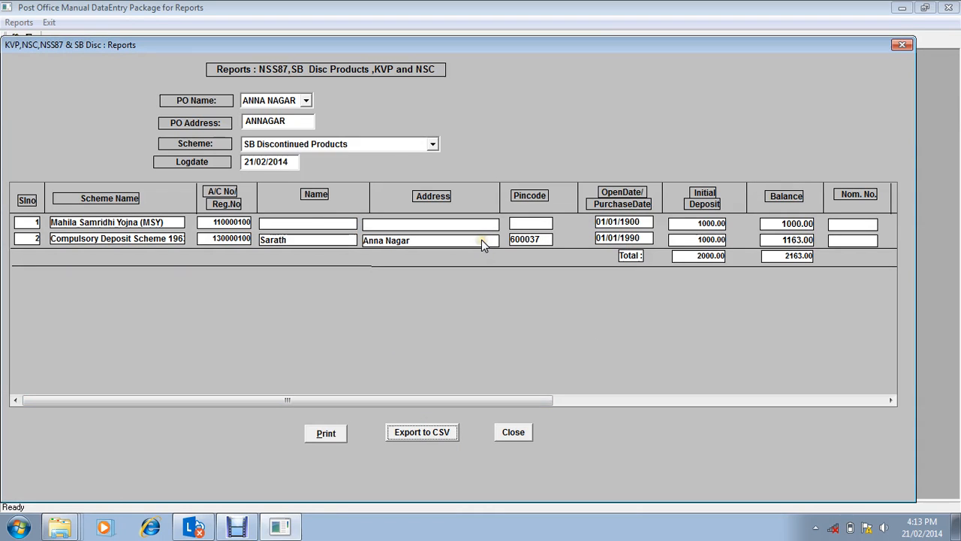
# Step: Open the exported file sbdiscrep.csv from the MDE\REPORTS folder on drive D in Excel
pyautogui.click(18, 527)
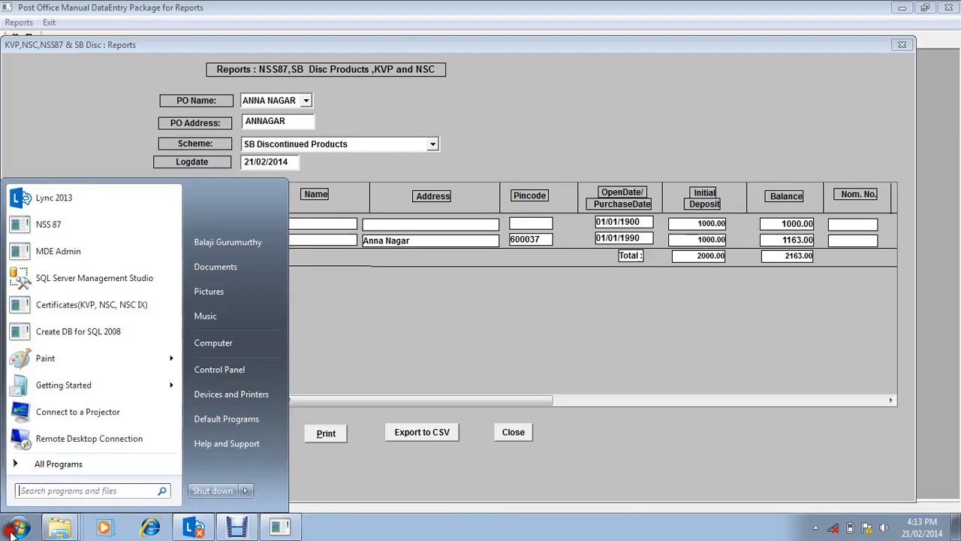
pyautogui.click(213, 342)
pyautogui.doubleClick(619, 164)
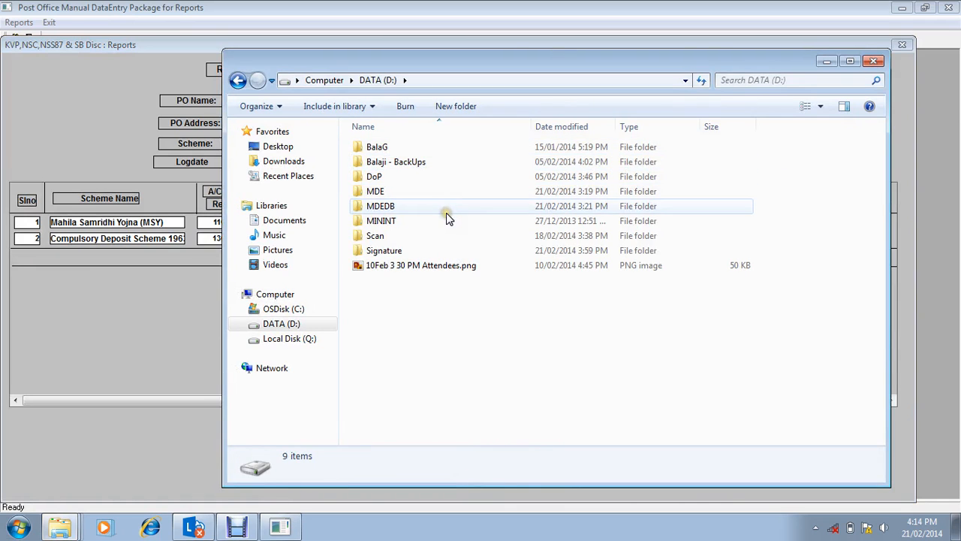
pyautogui.doubleClick(432, 193)
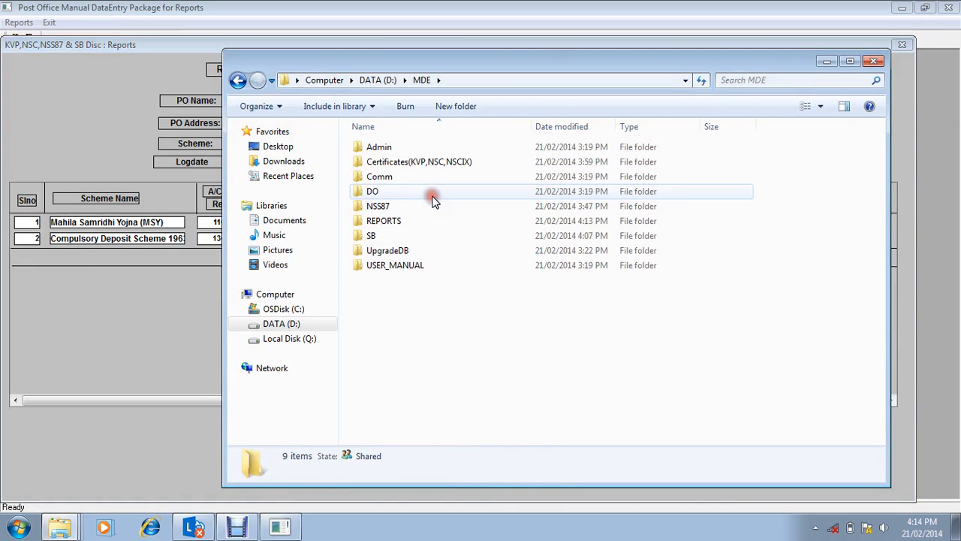
pyautogui.doubleClick(408, 221)
pyautogui.click(410, 239)
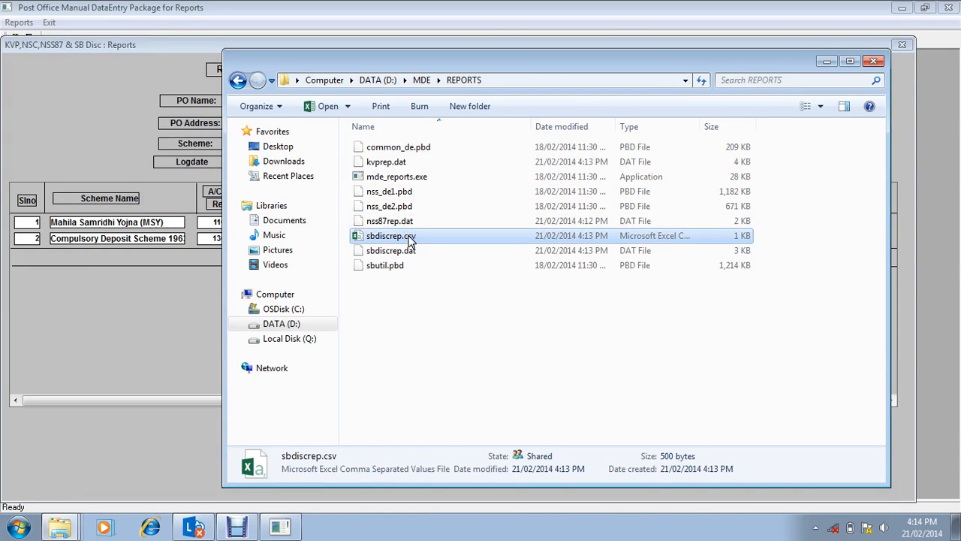
pyautogui.doubleClick(409, 237)
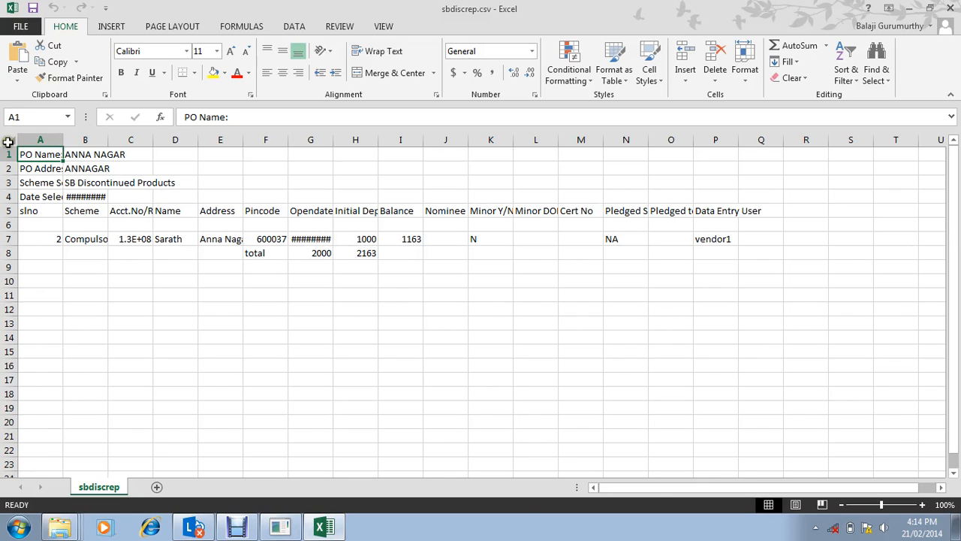
# Step: Autofit all columns to review the exported Compulsory Deposit Scheme 1963 entry, and close the file without saving
pyautogui.click(10, 140)
pyautogui.doubleClick(64, 141)
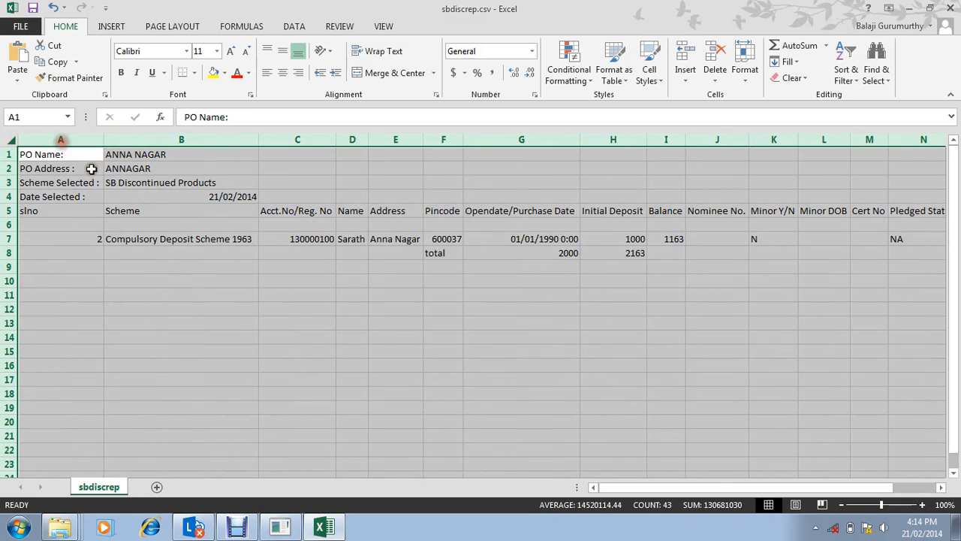
pyautogui.click(144, 243)
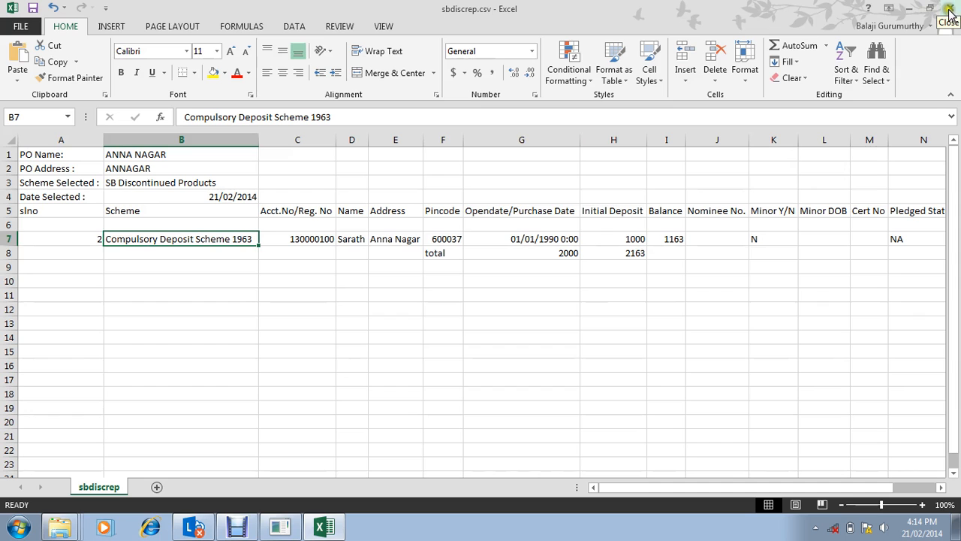
pyautogui.click(955, 6)
pyautogui.click(502, 279)
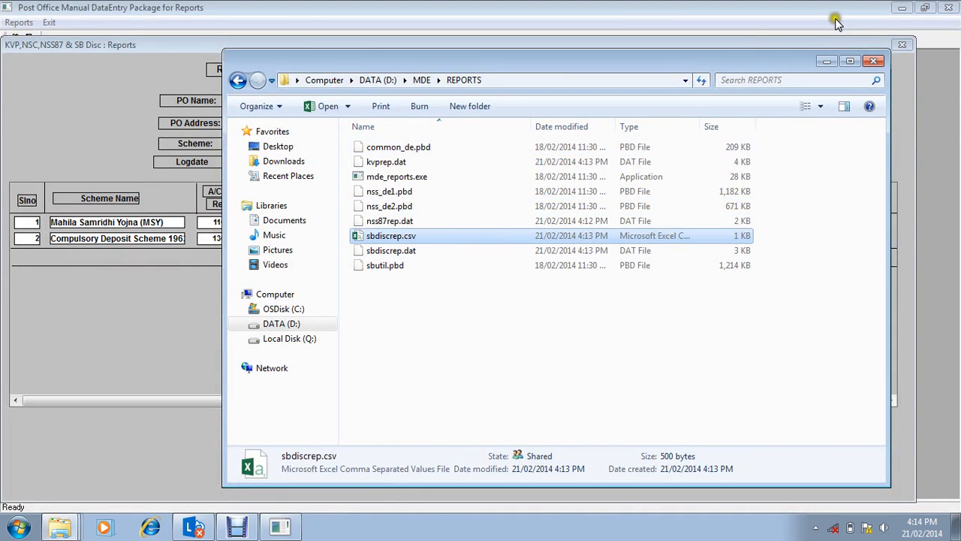
# Step: Locate the MDE – User Manual document in the MDE - Manual Data Entry program group
pyautogui.click(3, 533)
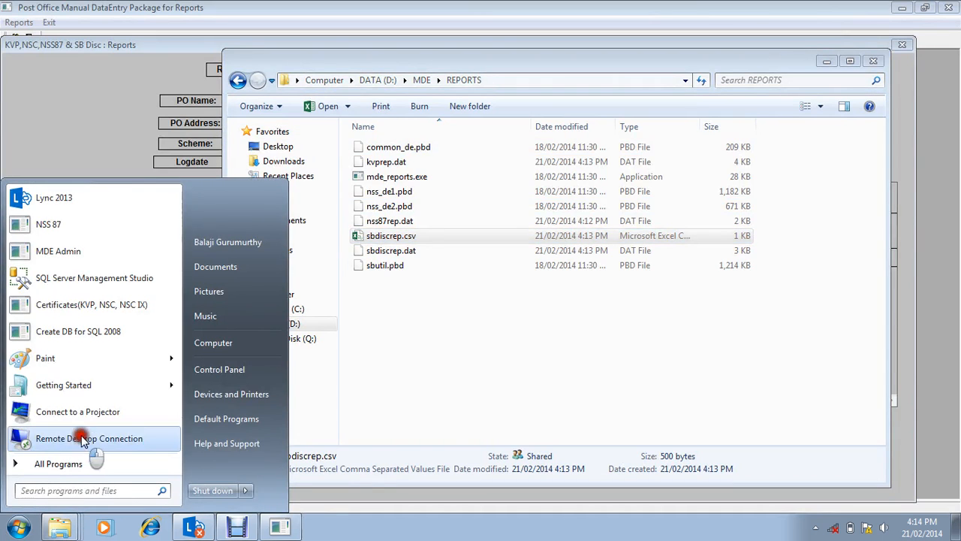
pyautogui.click(73, 464)
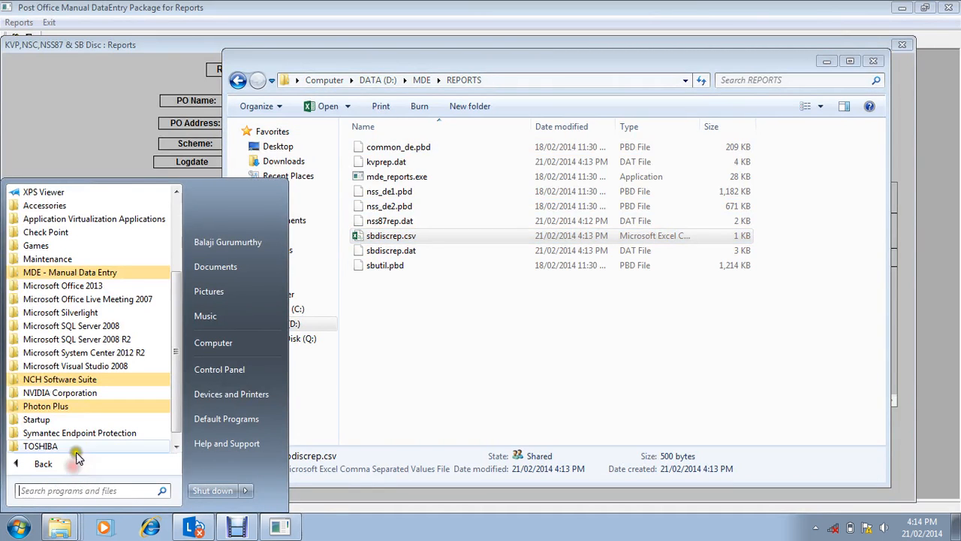
pyautogui.click(120, 272)
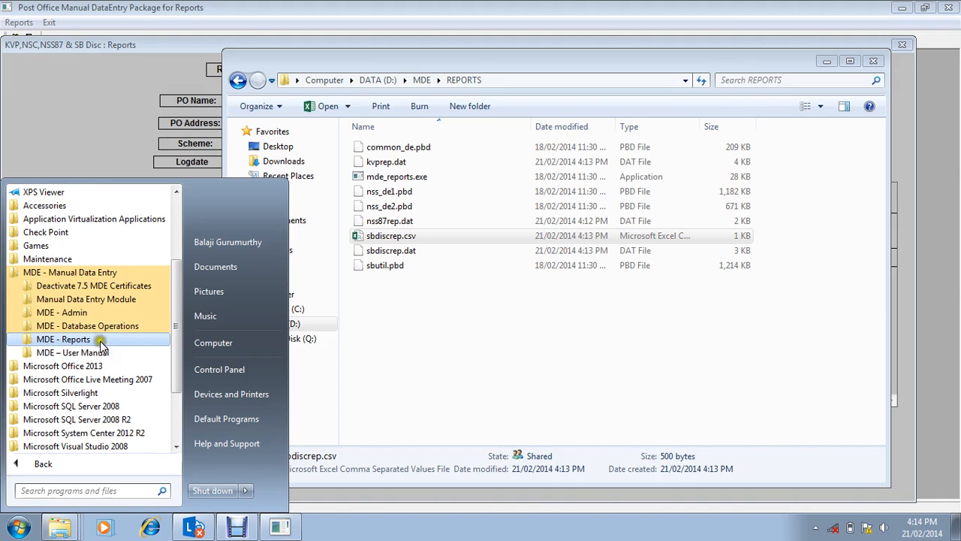
pyautogui.click(99, 353)
pyautogui.click(99, 368)
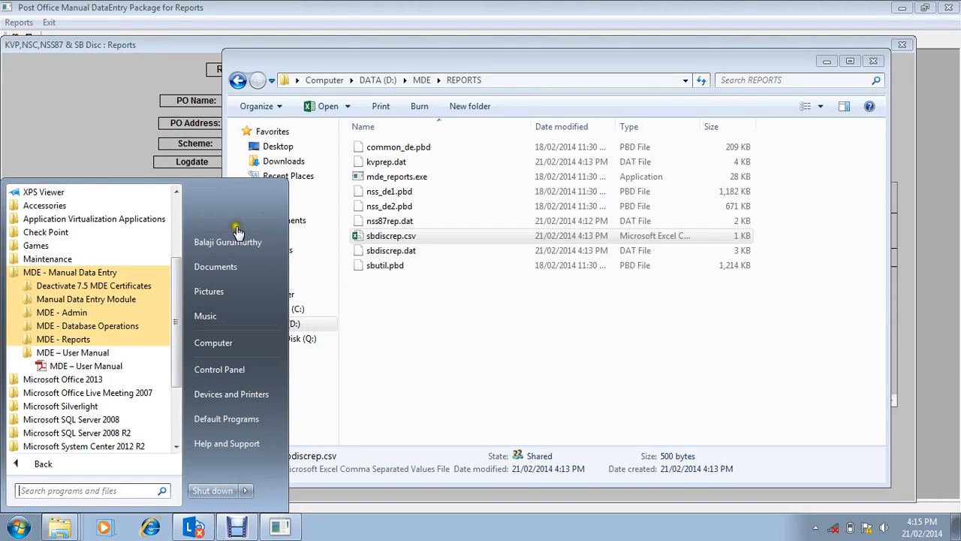
# Step: Close the REPORTS folder window, the scheme report and the Manual Entry Reports selection
pyautogui.click(885, 63)
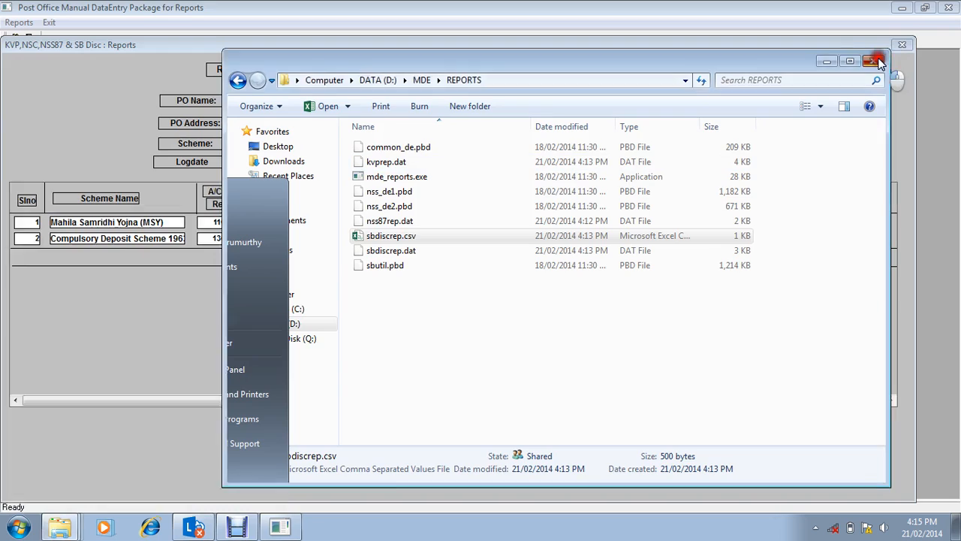
pyautogui.click(885, 63)
pyautogui.click(902, 44)
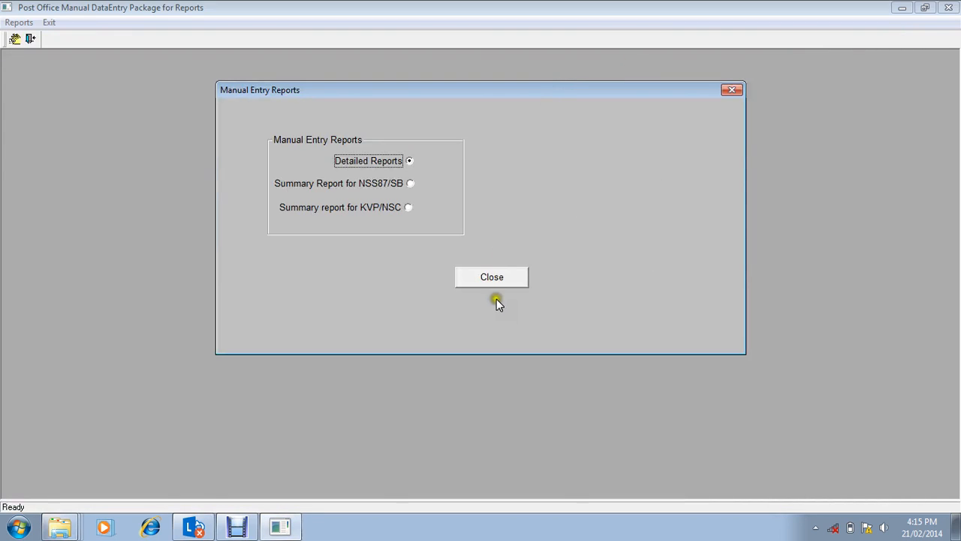
pyautogui.click(513, 275)
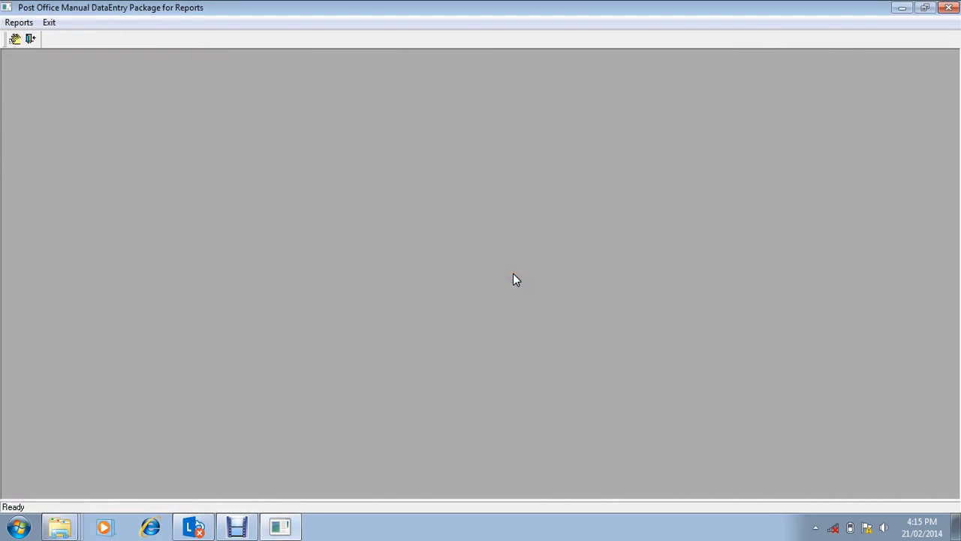